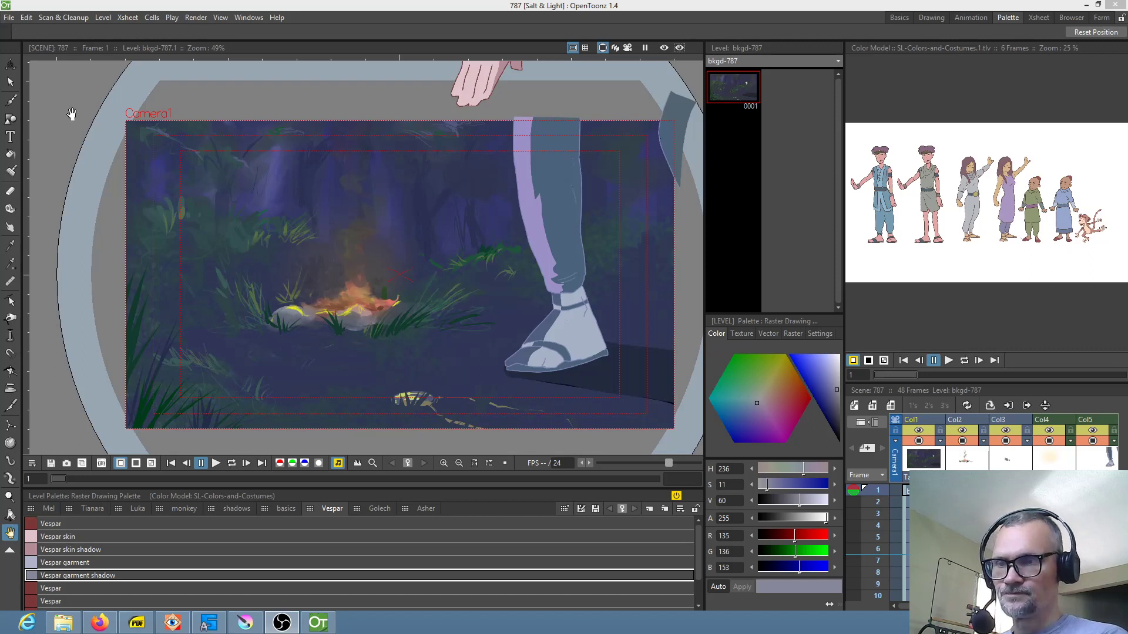
# - Open the recent costuming scene from the Salt & Light project
pyautogui.click(10, 21)
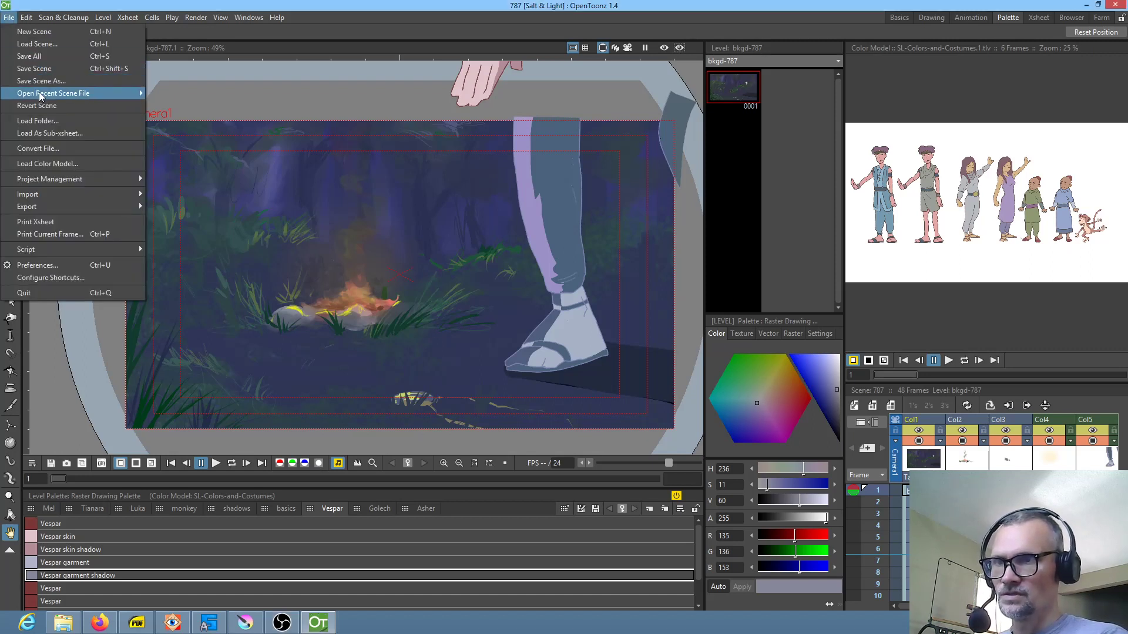
pyautogui.moveTo(42, 94)
pyautogui.click(187, 108)
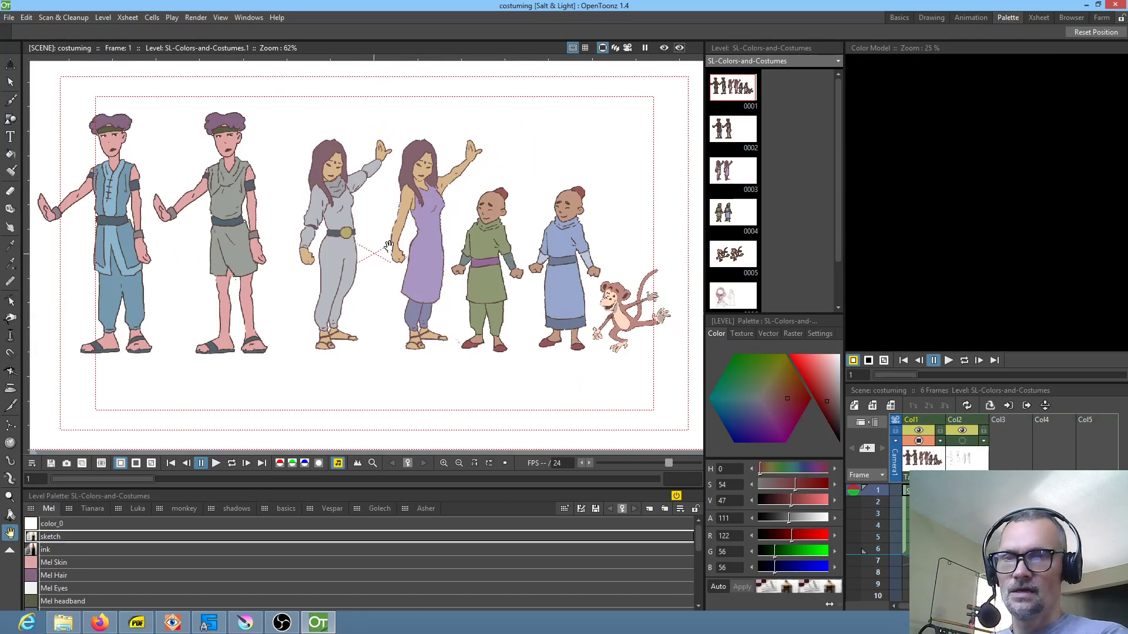
# - View drawings 2 to 6 of the SL-Colors-and-Costumes level and return to drawing 1 with all the characters
pyautogui.scroll(1, 387, 245)
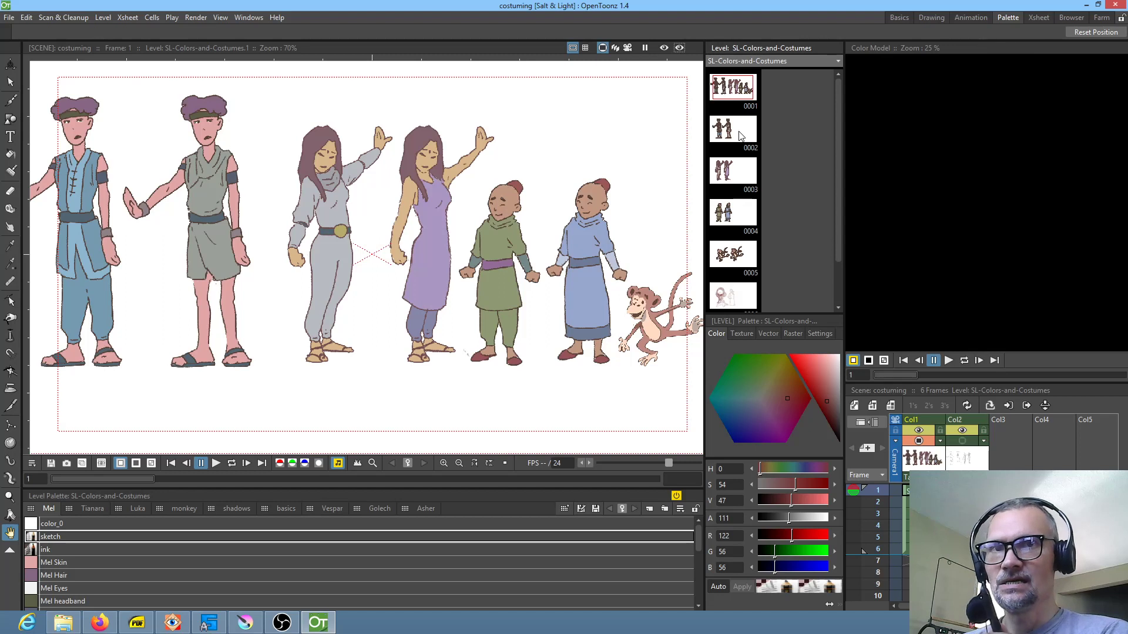
pyautogui.click(738, 134)
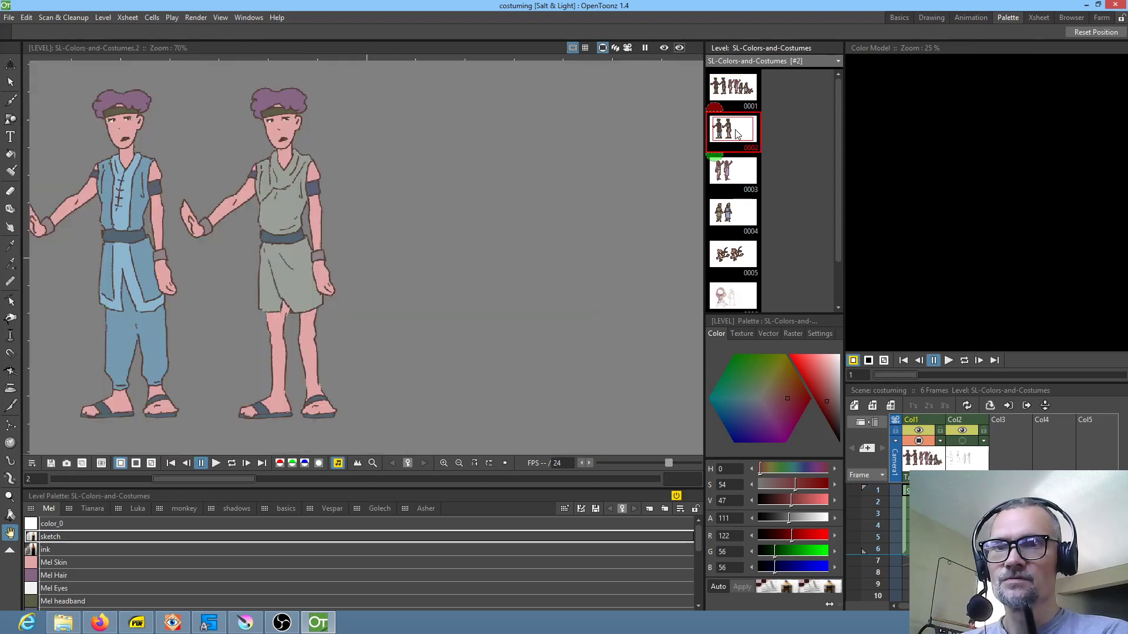
pyautogui.click(740, 174)
pyautogui.click(734, 219)
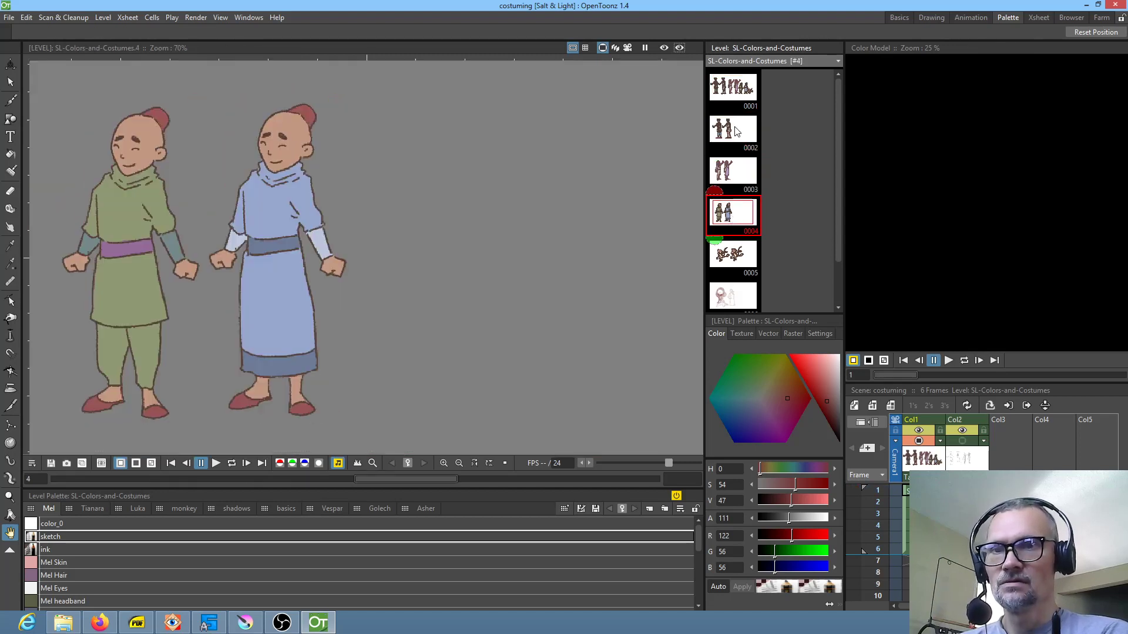
pyautogui.click(739, 260)
pyautogui.click(732, 290)
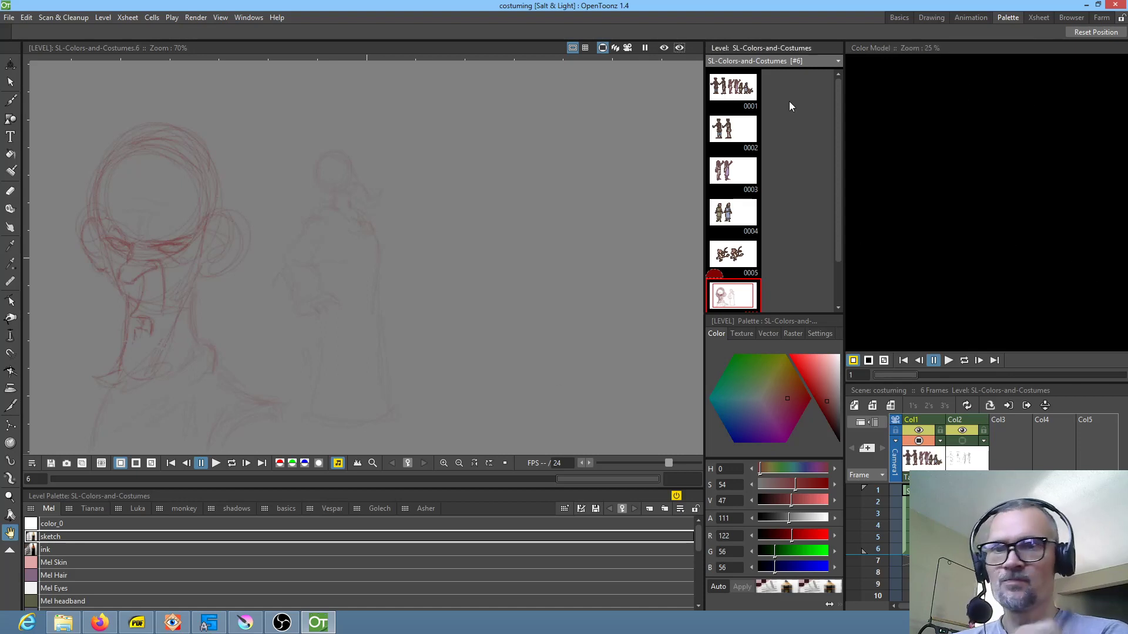
pyautogui.click(736, 97)
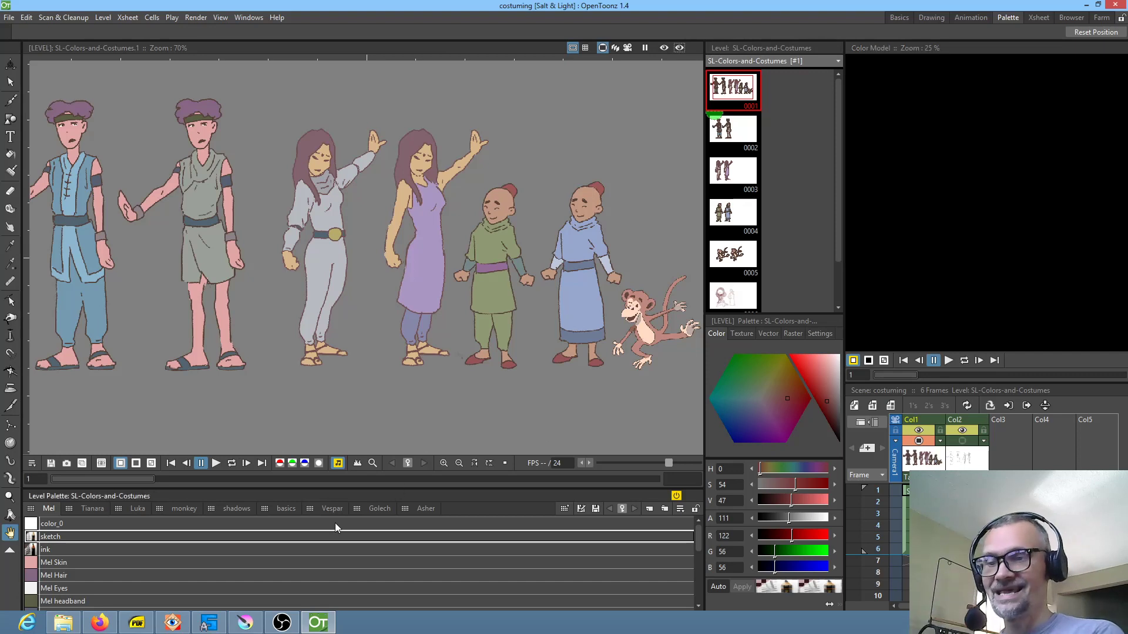
# - Look through the level palette's pages, including the character, shadows and basics pages, and return to the Mel page
pyautogui.click(174, 508)
pyautogui.click(40, 513)
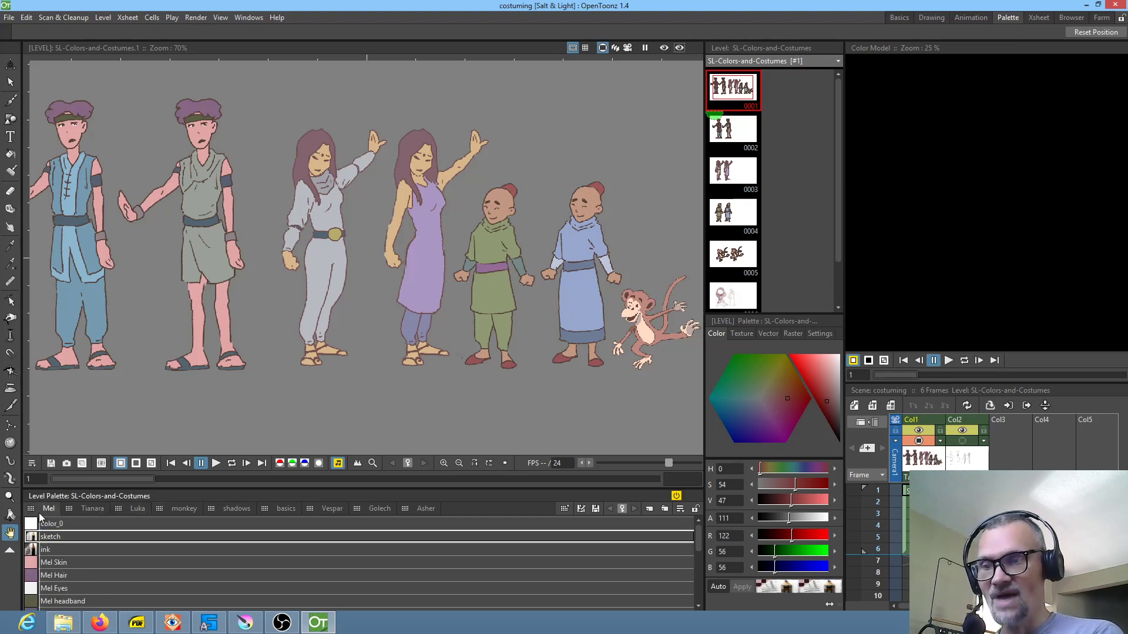
pyautogui.click(93, 510)
pyautogui.click(142, 509)
pyautogui.click(186, 508)
pyautogui.click(238, 508)
pyautogui.click(293, 507)
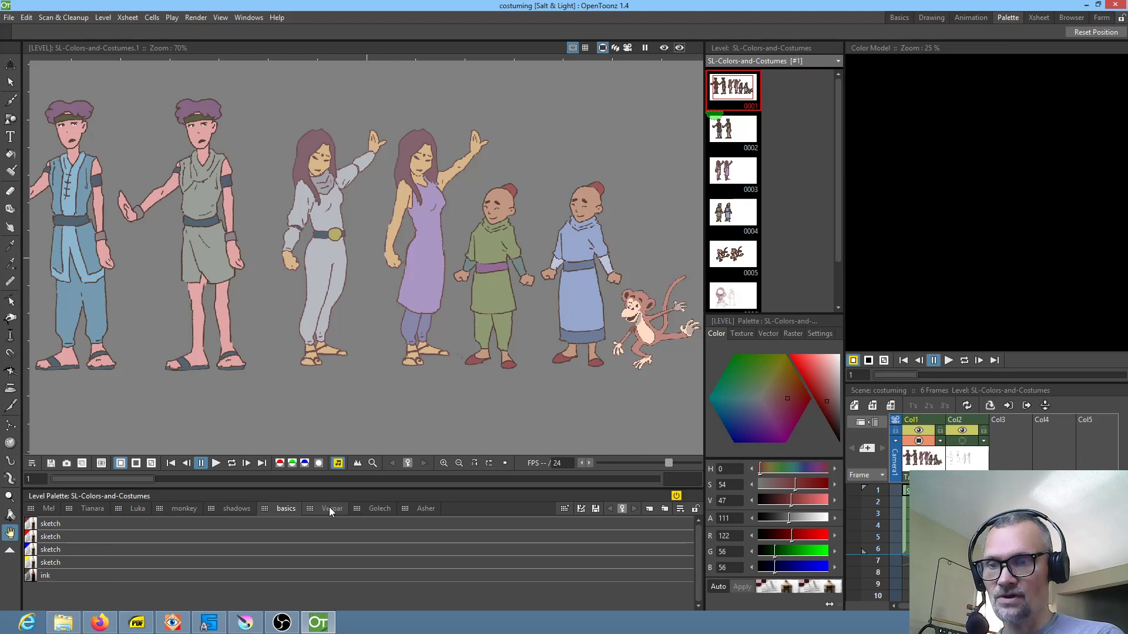
pyautogui.click(330, 510)
pyautogui.click(376, 509)
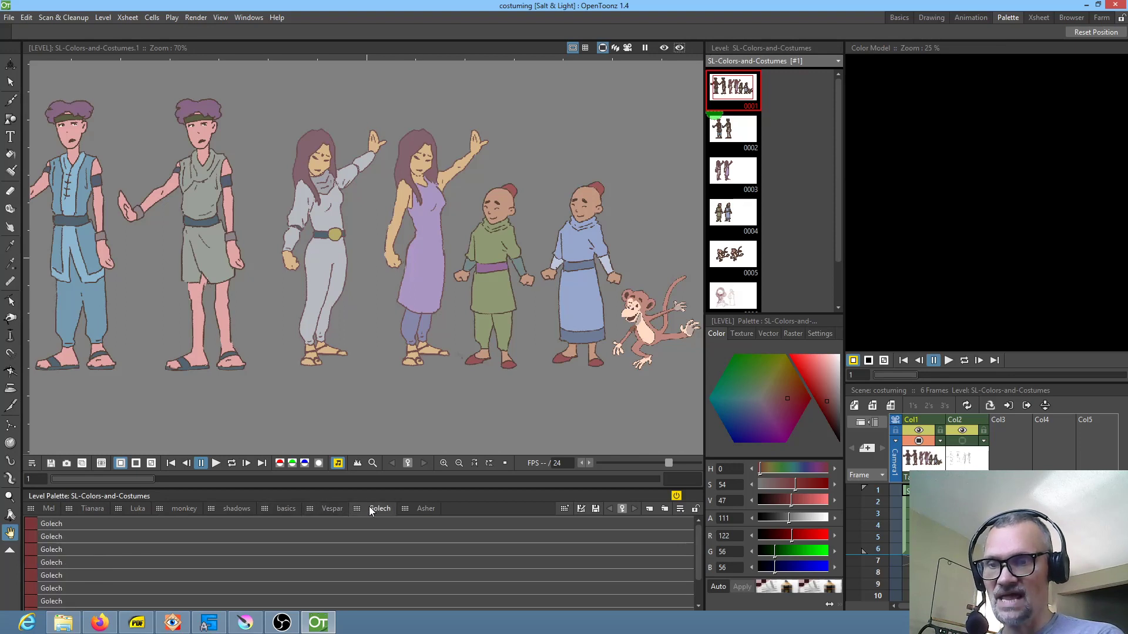
pyautogui.click(287, 509)
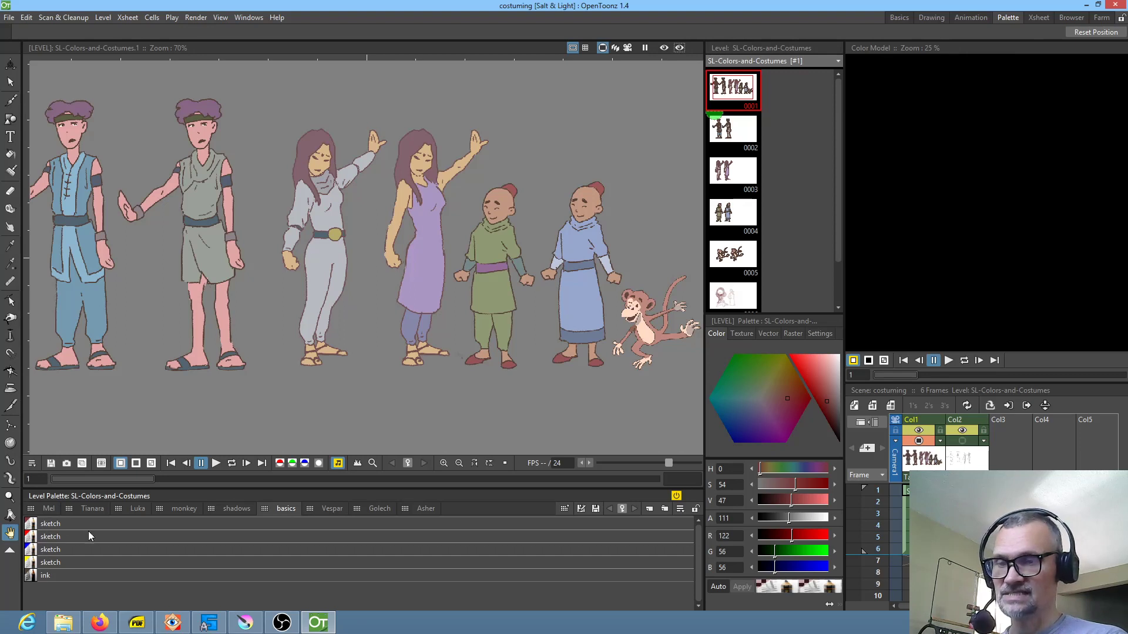
pyautogui.click(228, 511)
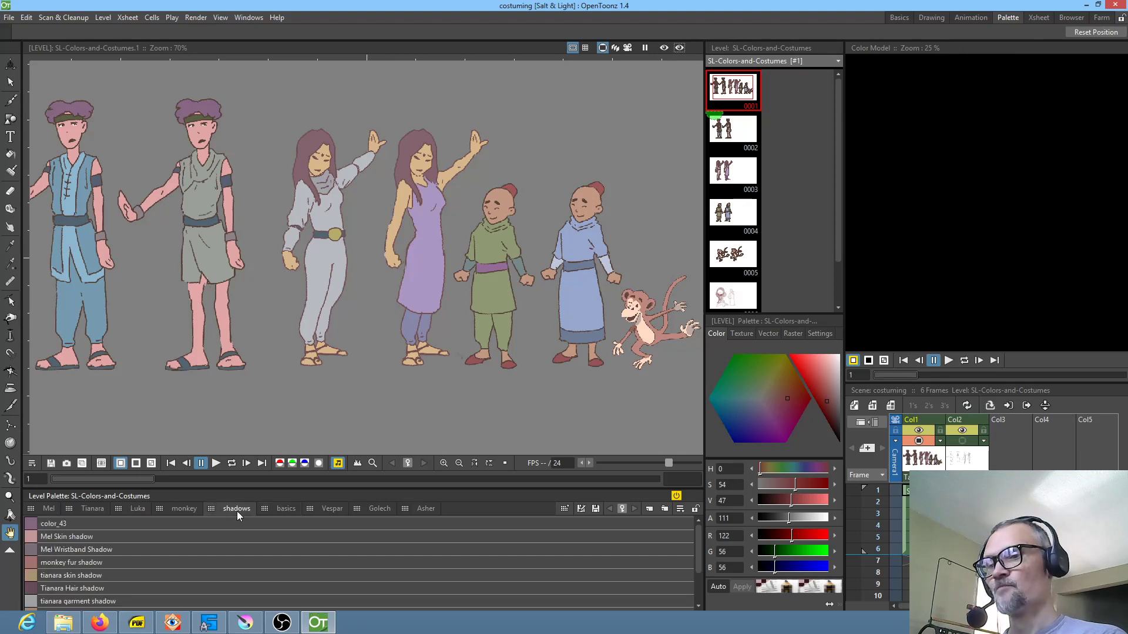
pyautogui.click(44, 510)
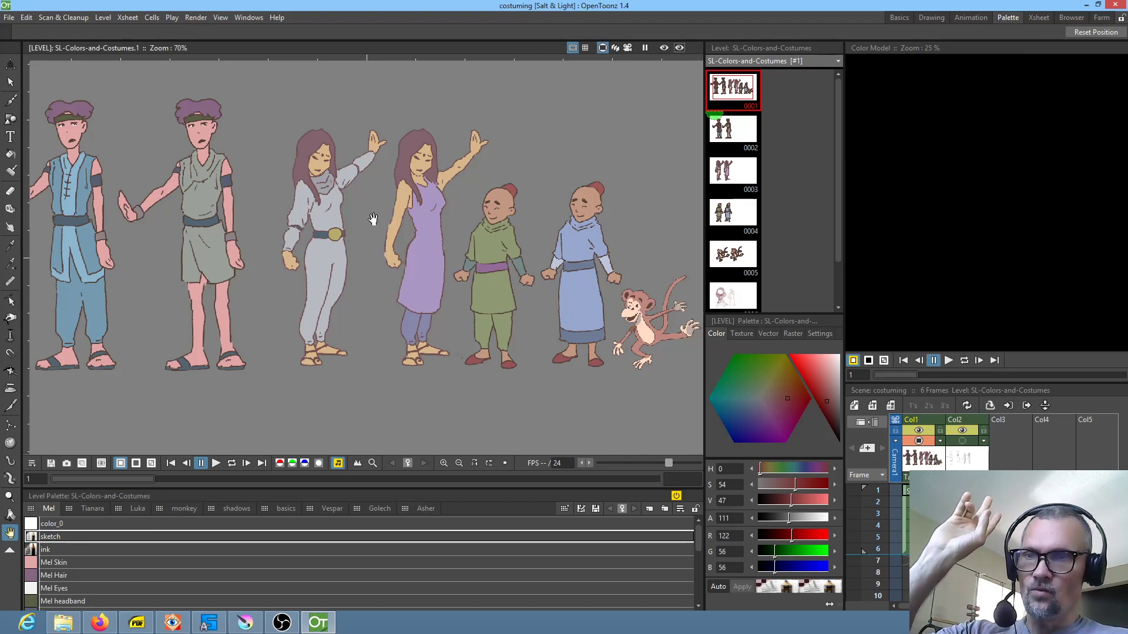
# - Return to the scene view at frame 1 of Col1 and look closely at the coloured character lineup
pyautogui.scroll(-1, 421, 258)
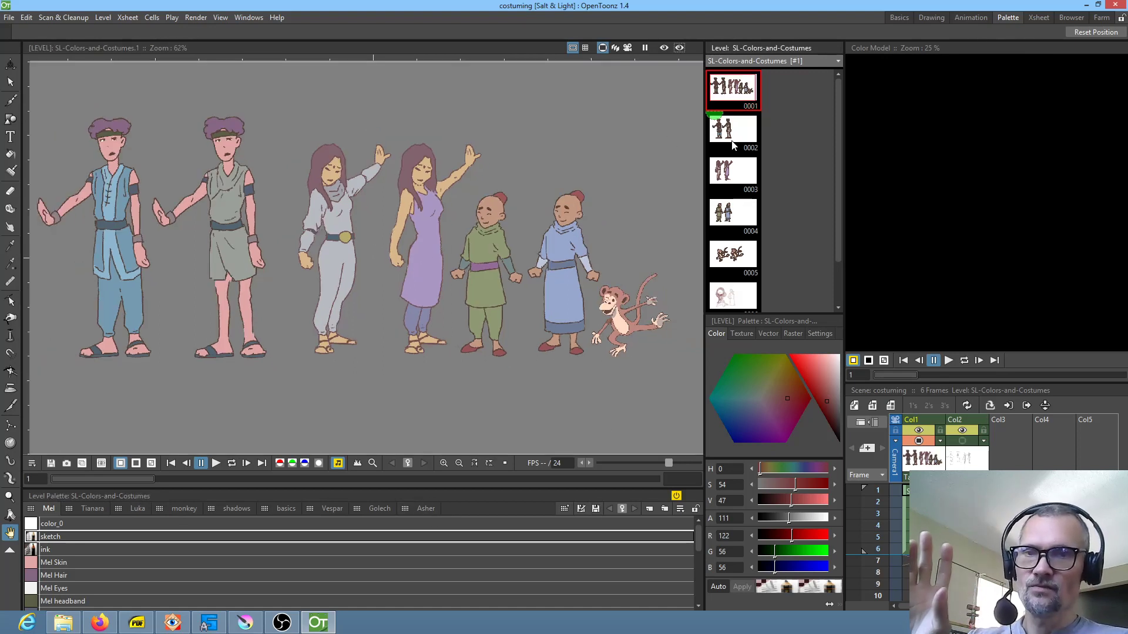
pyautogui.click(924, 491)
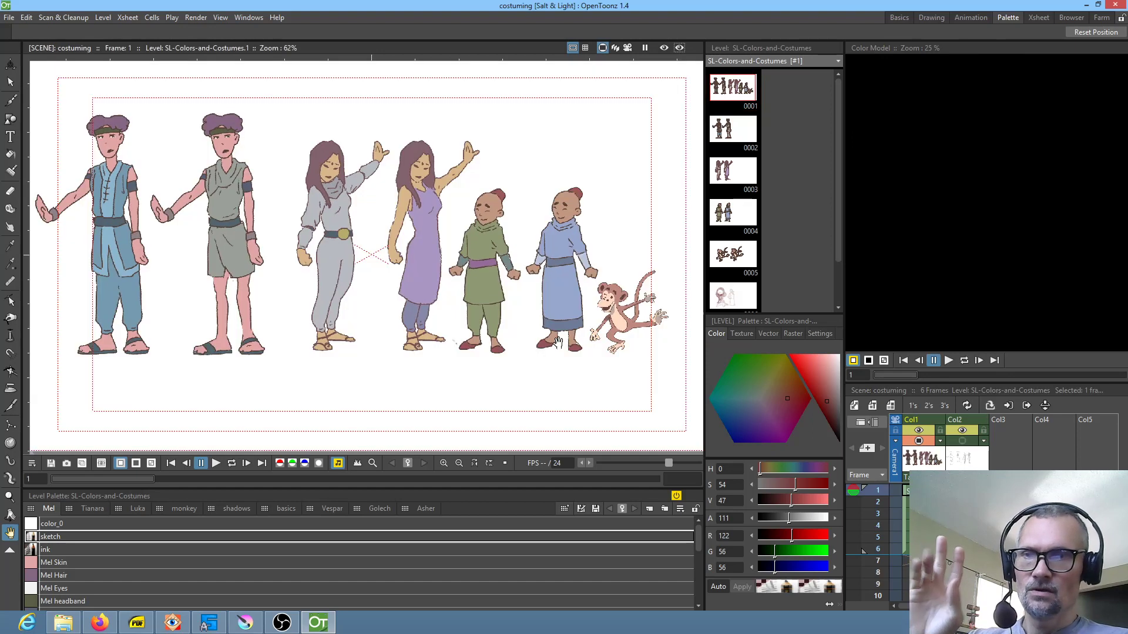
pyautogui.scroll(5, 522, 314)
pyautogui.scroll(-4, 525, 314)
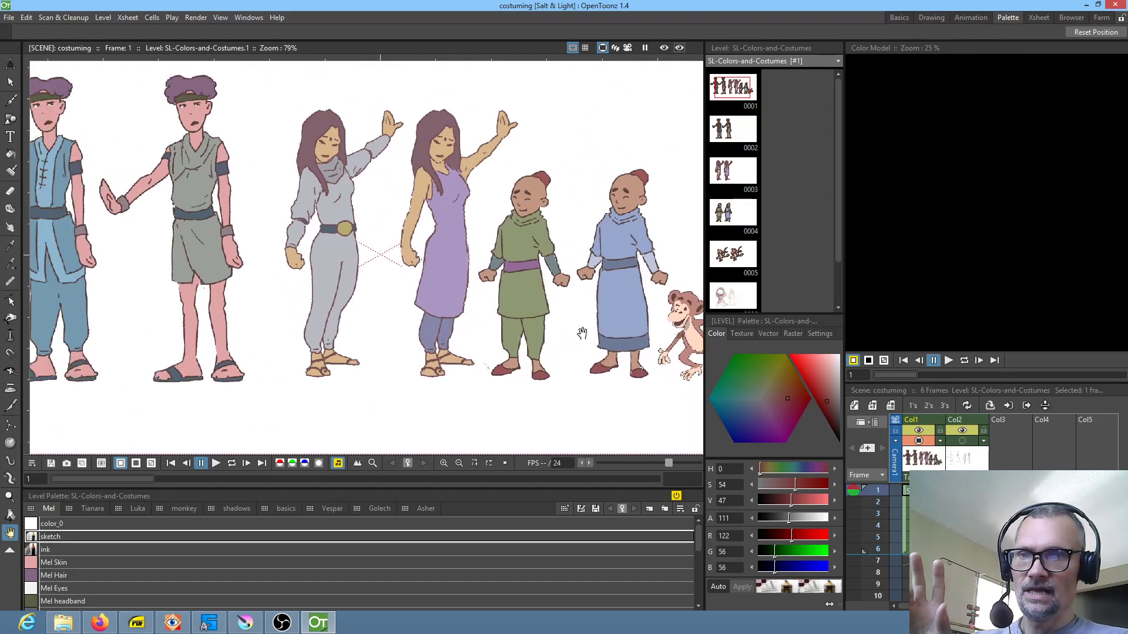
pyautogui.moveTo(581, 333); pyautogui.dragTo(602, 333)
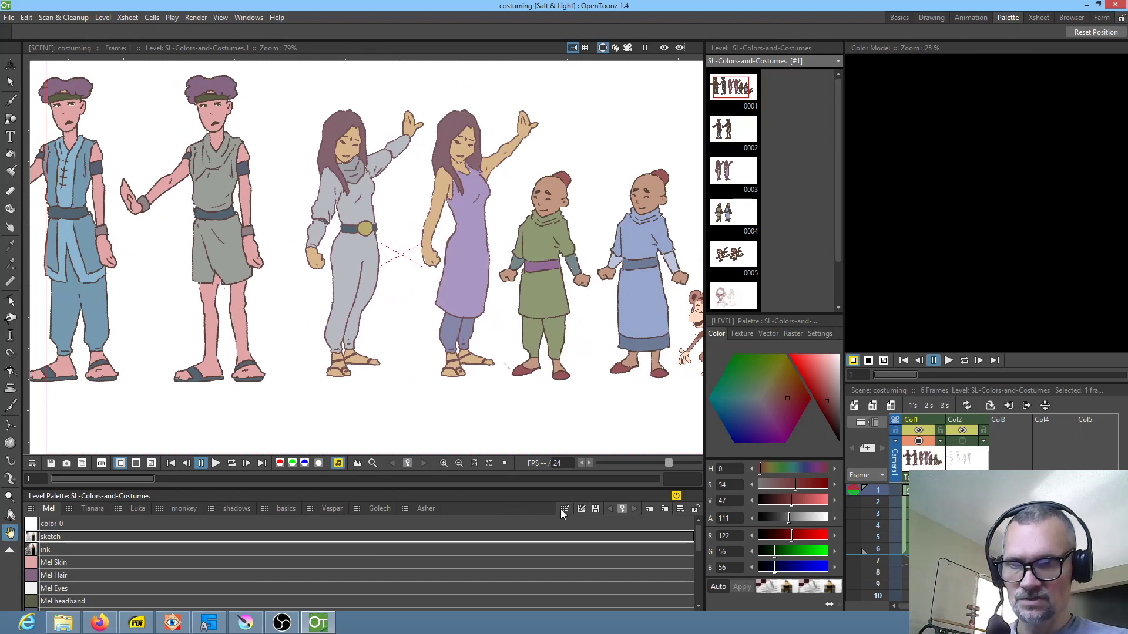
# - Locate the SL-Colors-and-Costumes.tpl palette file in the project's drawings folder, without saving anything
pyautogui.click(579, 509)
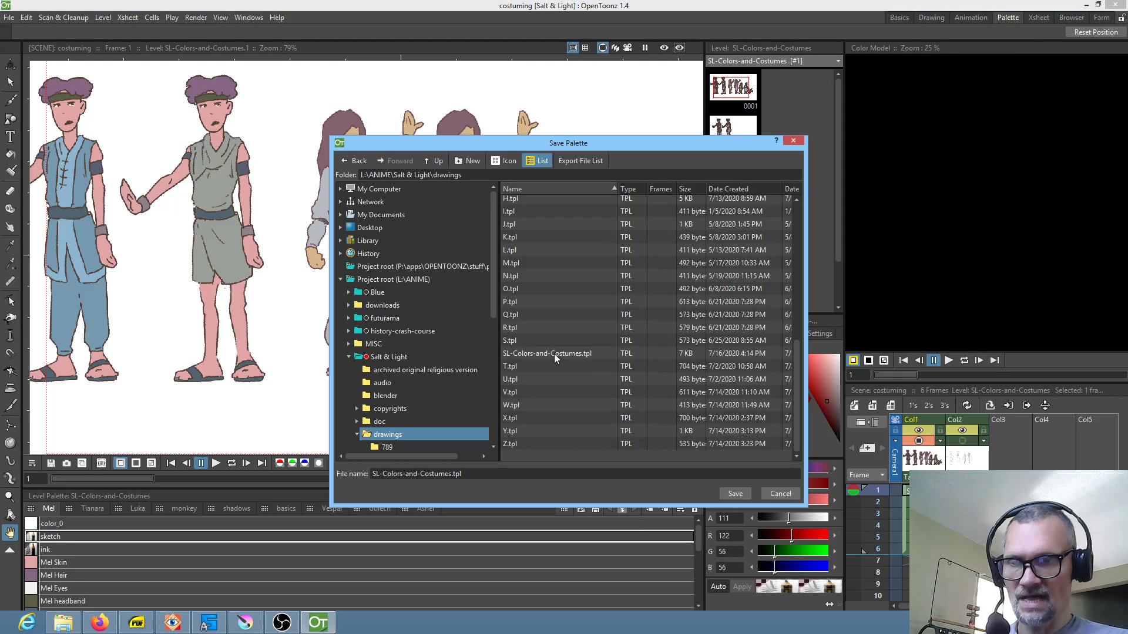
pyautogui.click(543, 354)
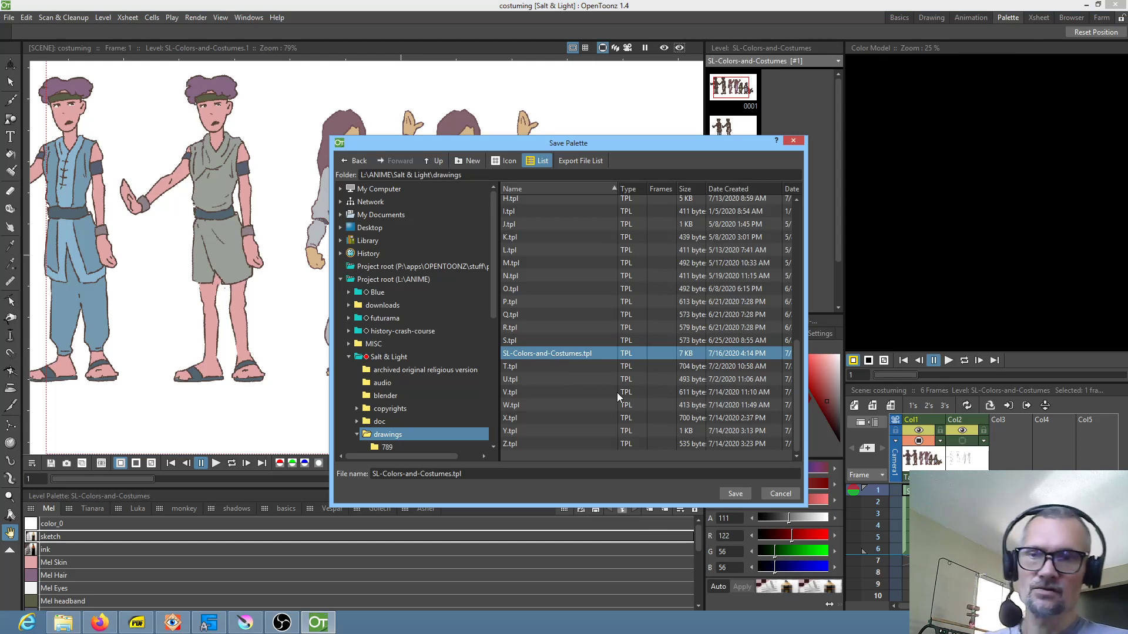
pyautogui.click(778, 493)
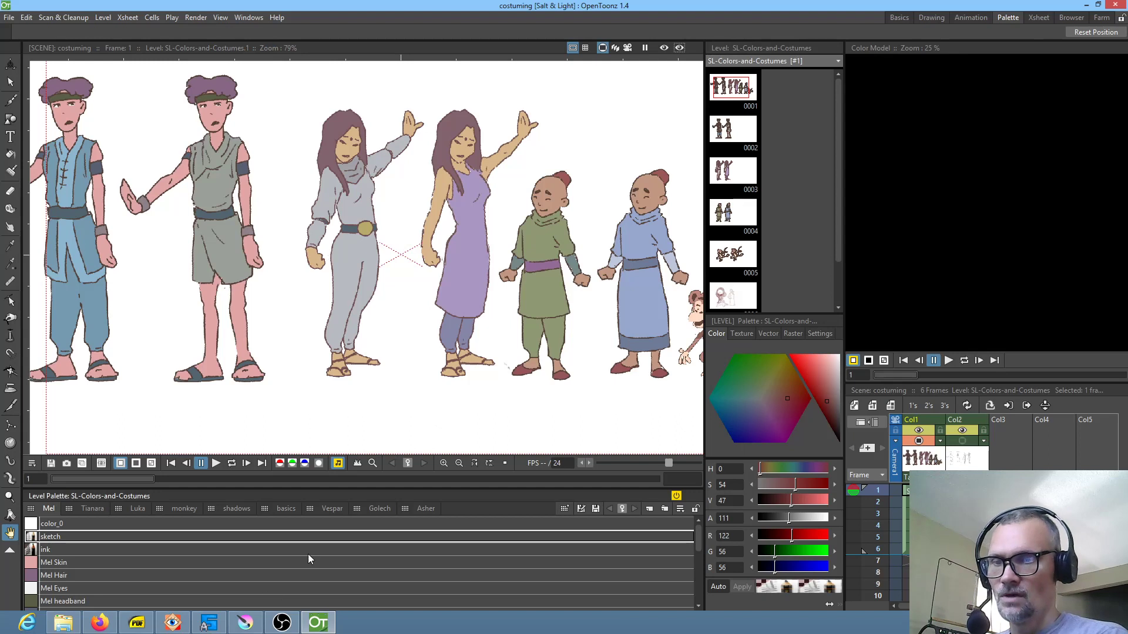
# - Change the first style on the palette's Vespar page to pure red with RGB 255, 0, 0
pyautogui.click(329, 509)
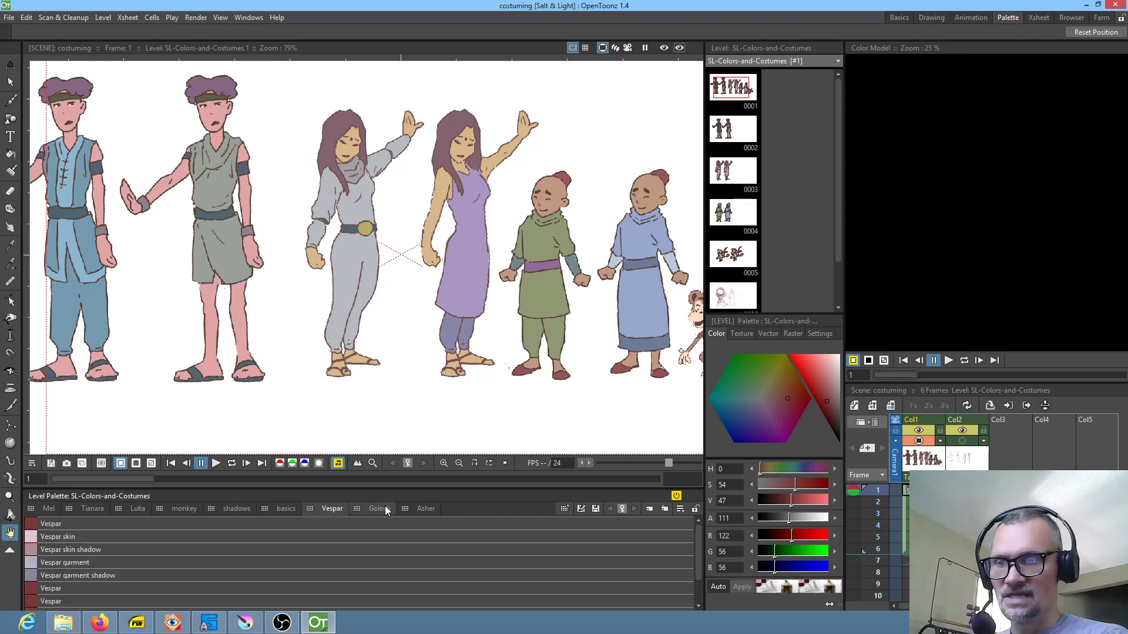
pyautogui.click(62, 524)
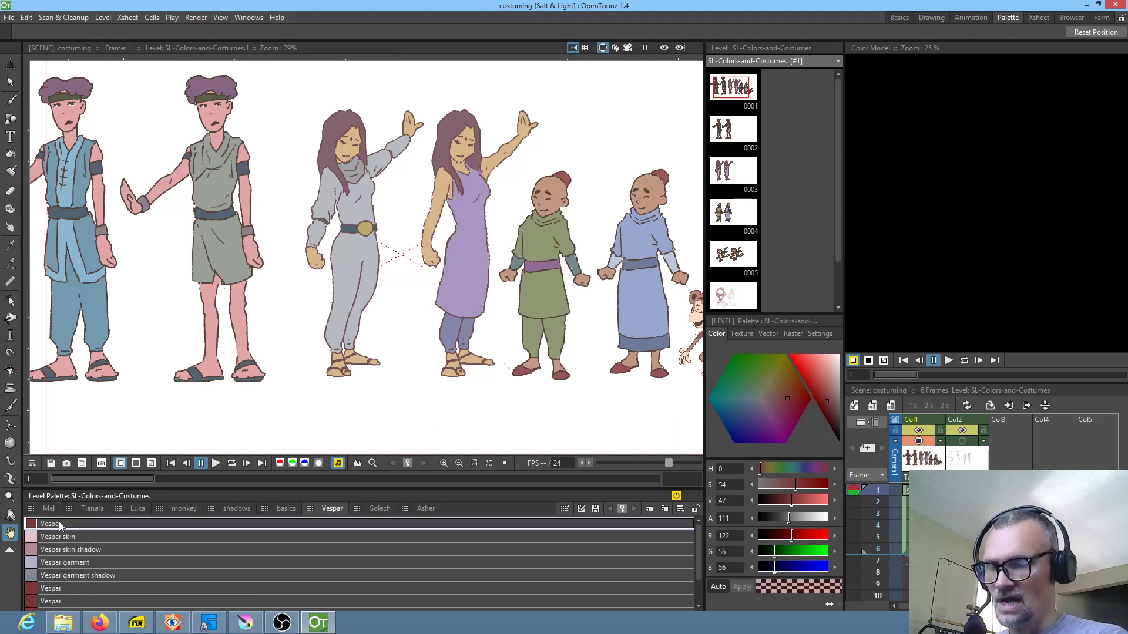
pyautogui.click(822, 378)
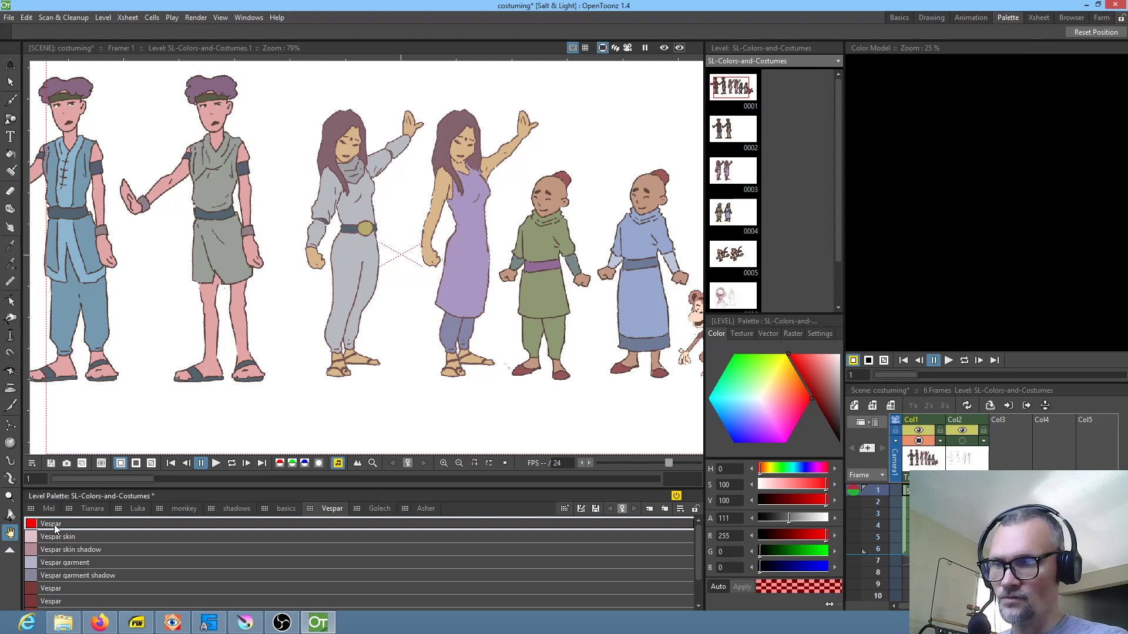
# - Save the modified level palette, overwriting SL-Colors-and-Costumes.tpl in the drawings folder
pyautogui.click(596, 511)
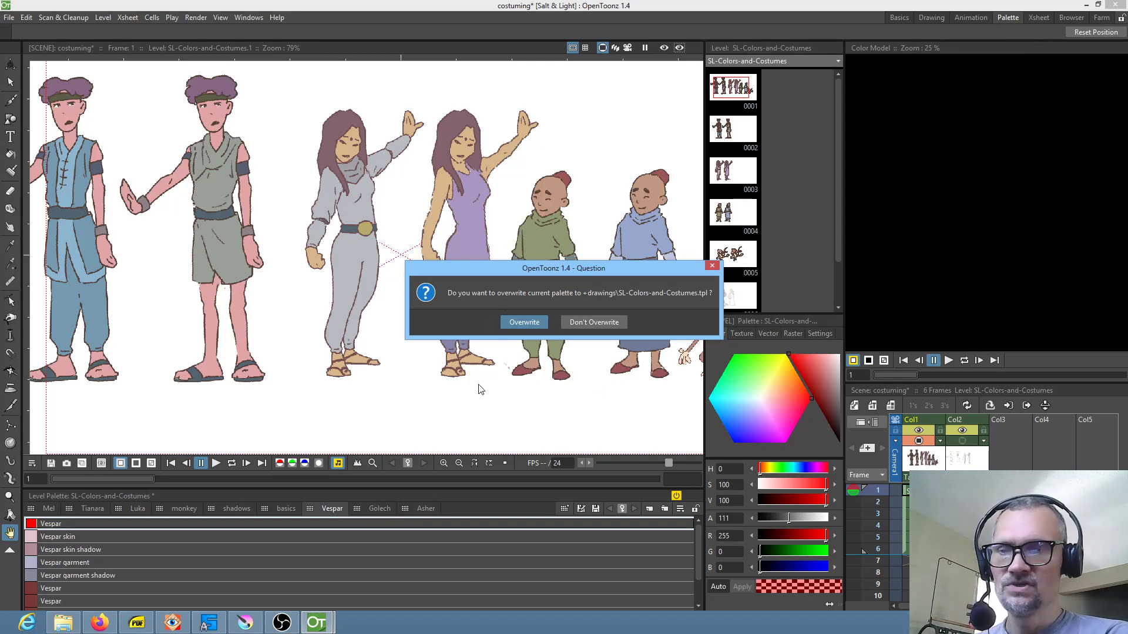
pyautogui.click(711, 266)
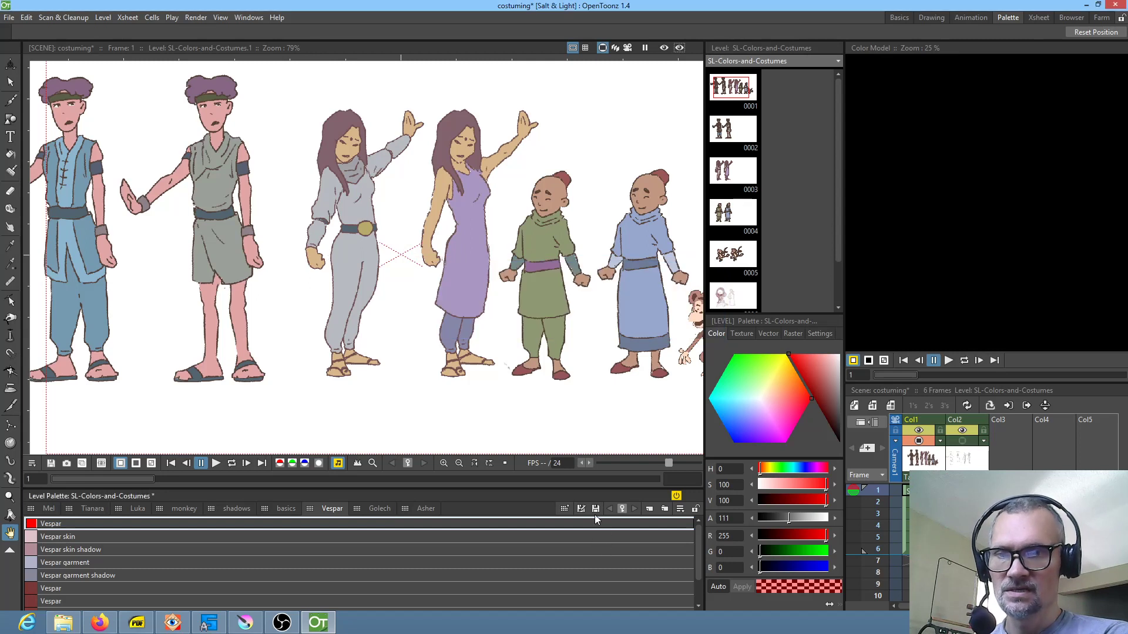
pyautogui.click(595, 509)
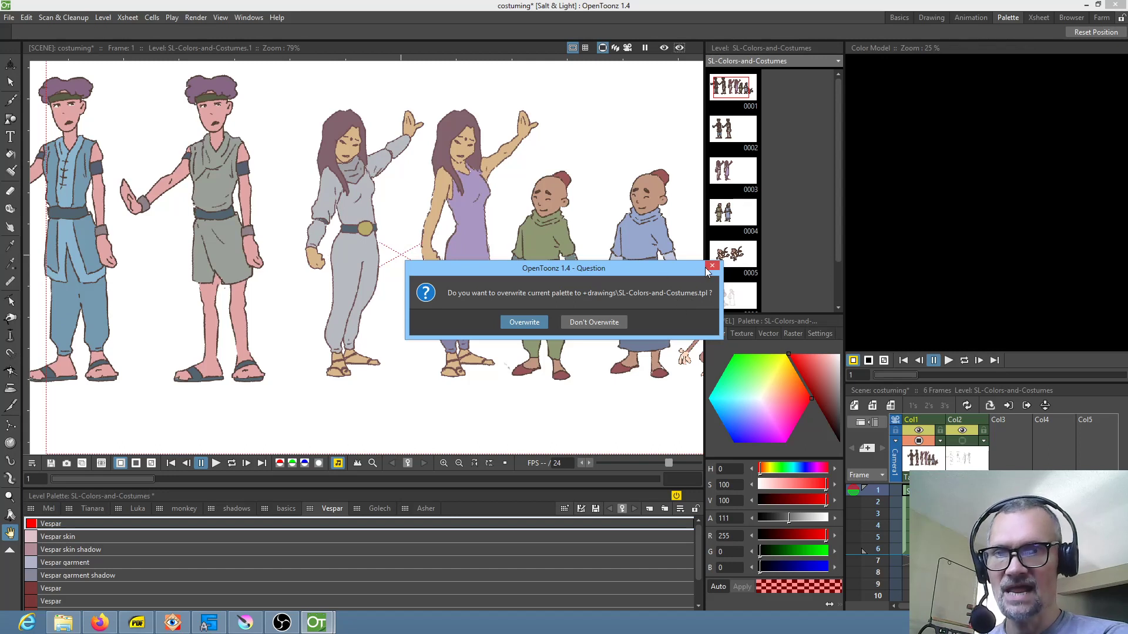
pyautogui.click(525, 322)
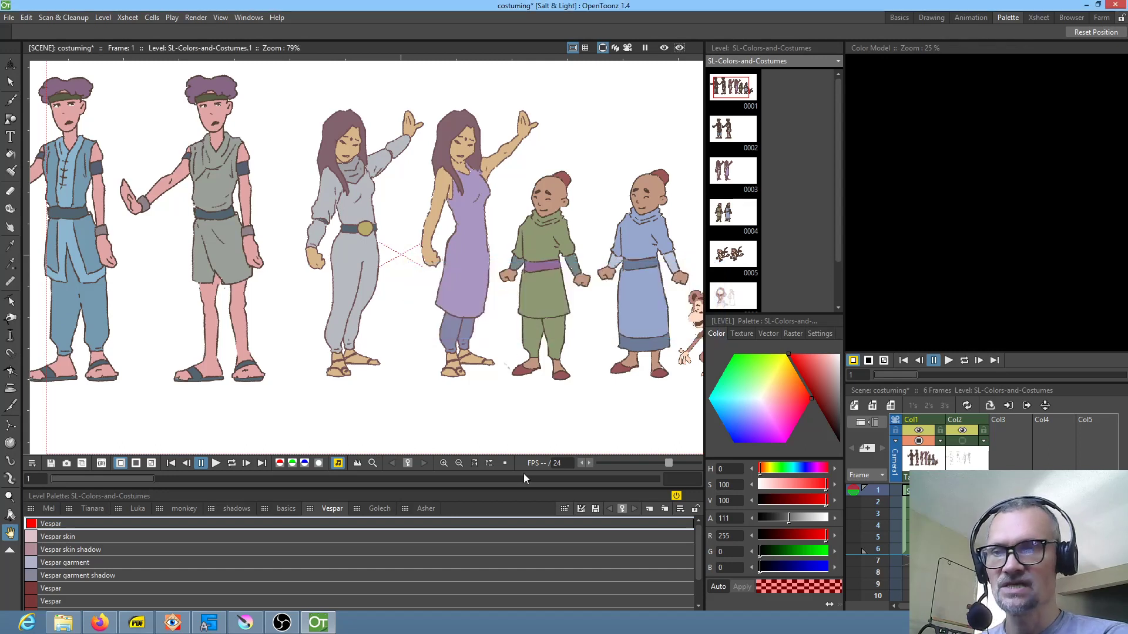
# - Reopen the recent 787 scene, saving all changes to the costuming scene, and select the first Vespar style
pyautogui.click(9, 17)
pyautogui.moveTo(62, 93)
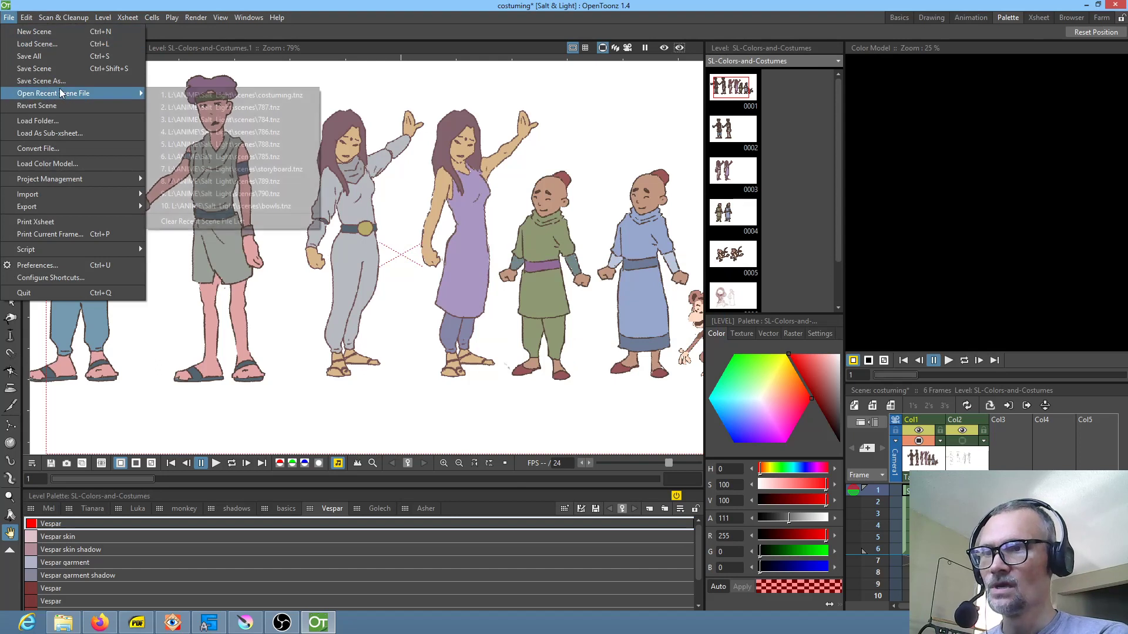
pyautogui.click(259, 108)
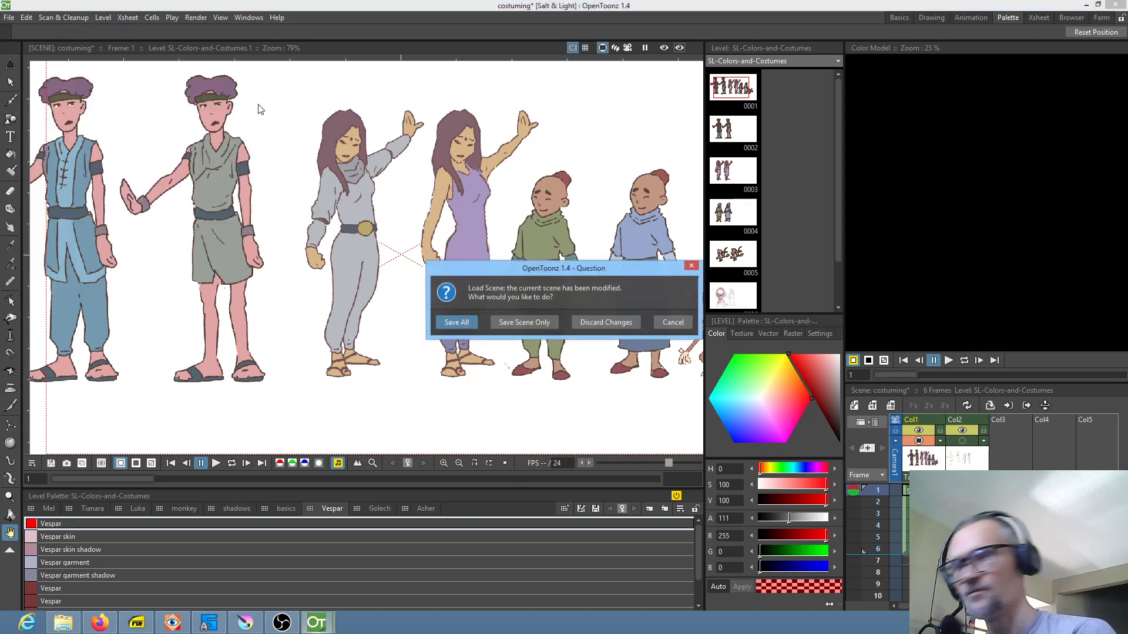
pyautogui.click(460, 323)
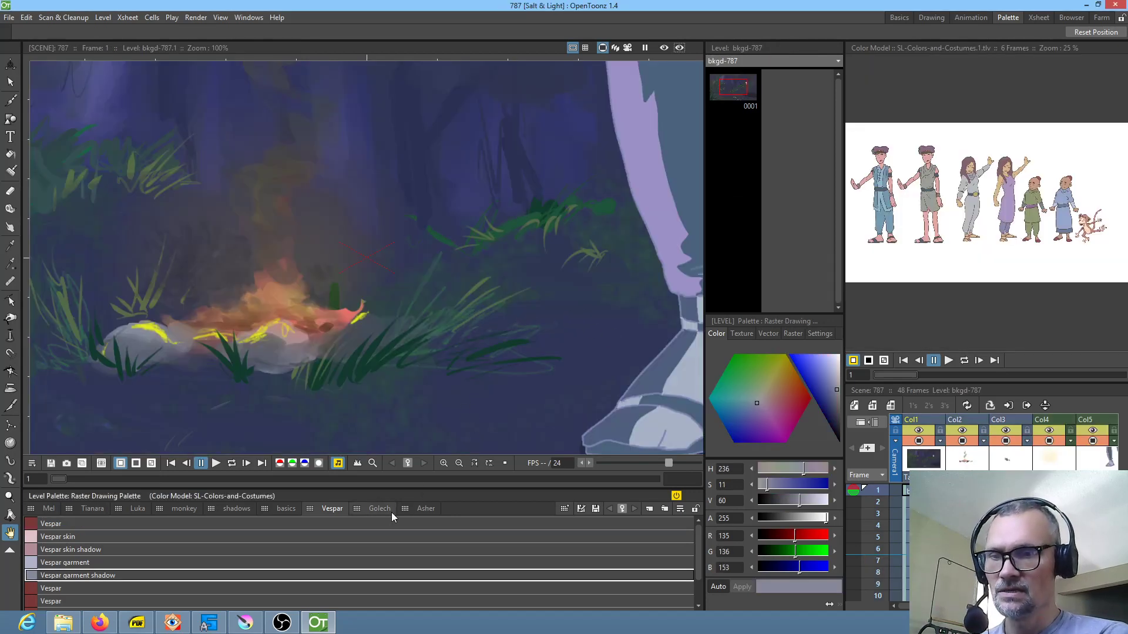
pyautogui.click(61, 523)
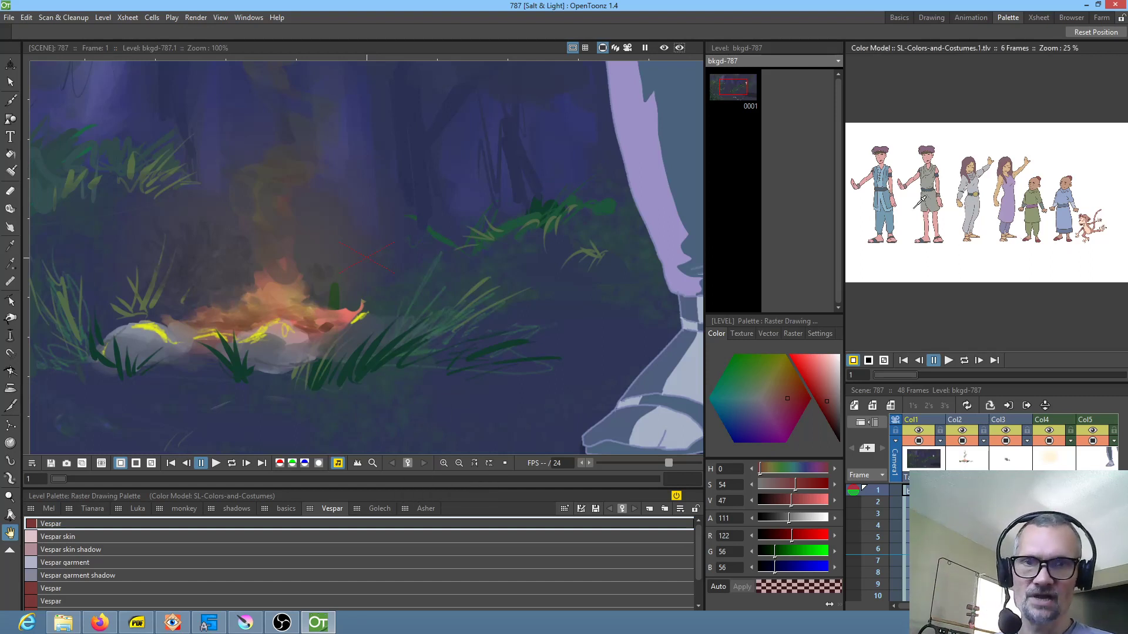
# - Open an additional floating Color Model window and close it again, staying in the Palette workspace
pyautogui.click(900, 18)
pyautogui.click(1005, 18)
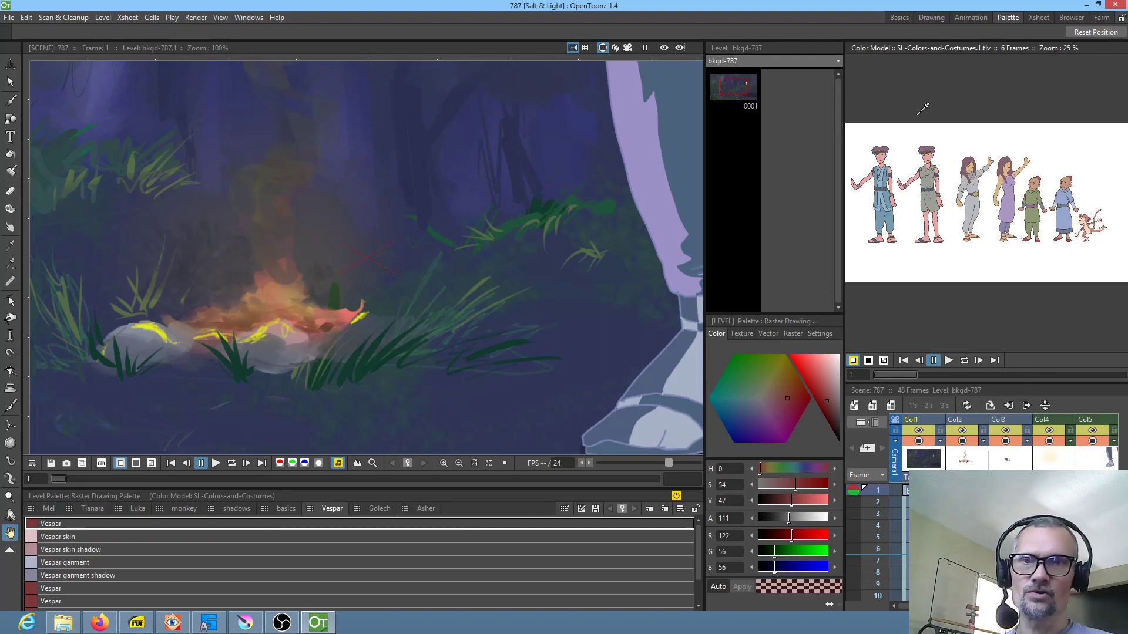
pyautogui.click(256, 17)
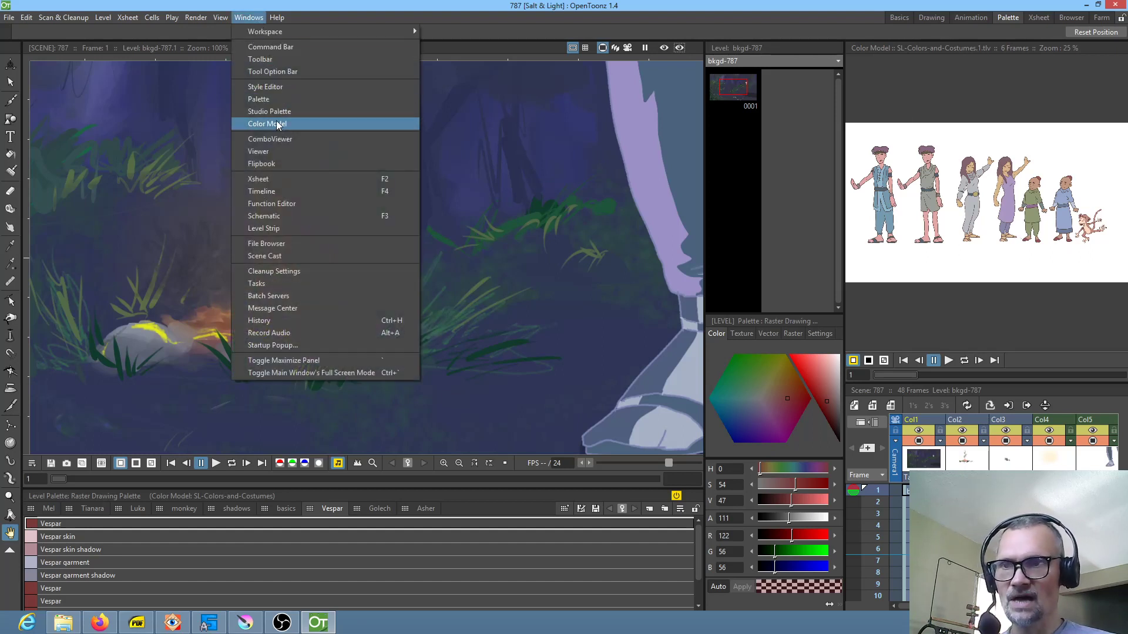
pyautogui.click(298, 125)
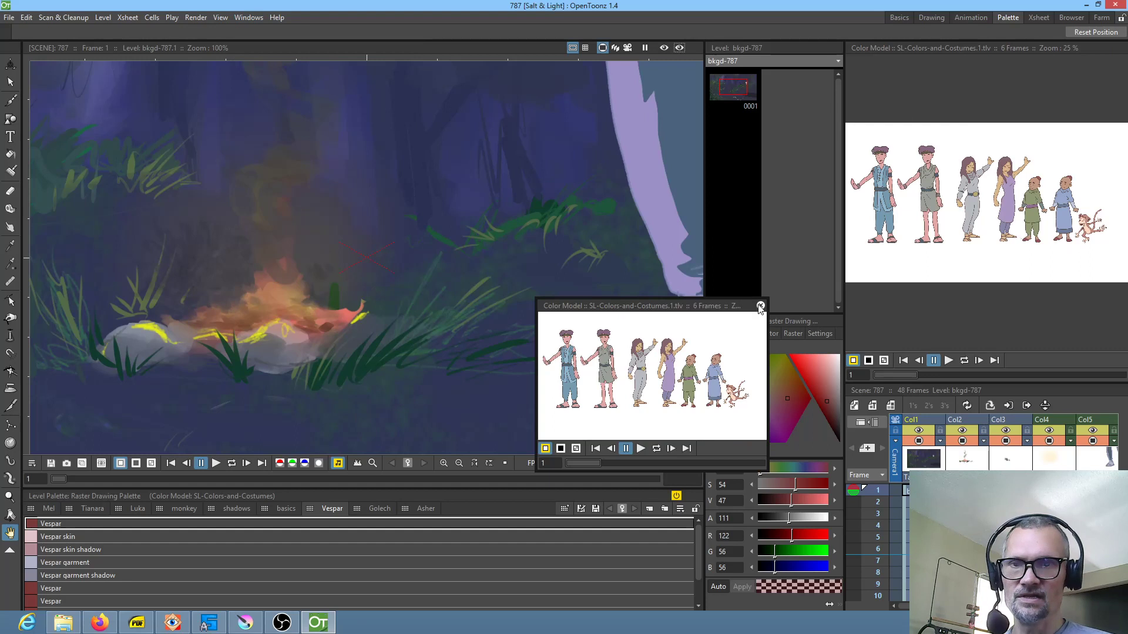
pyautogui.click(760, 306)
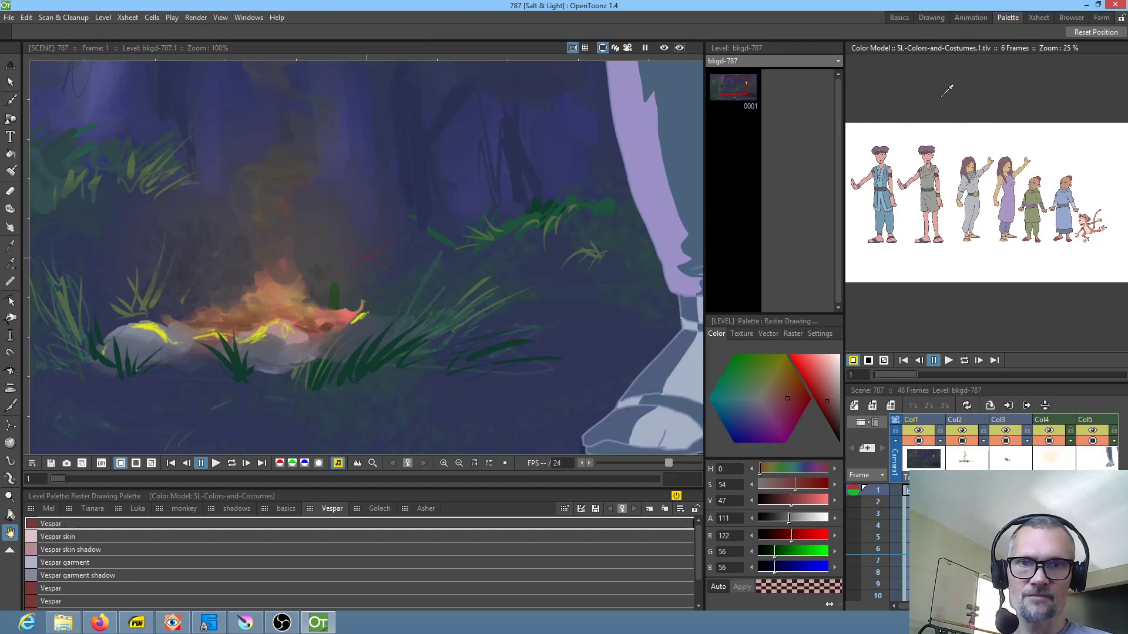
# - Load SL-Colors-and-Costumes.tlv from the drawings folder as the bkgd-787 level's color model, overwriting the destination palette
pyautogui.rightClick(954, 174)
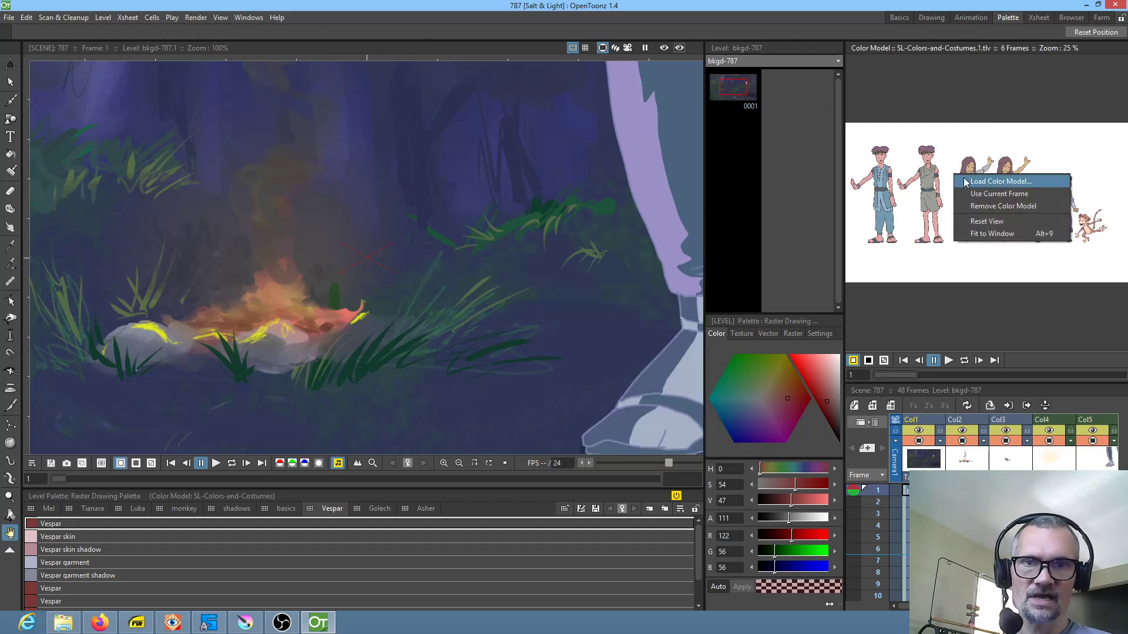
pyautogui.click(965, 182)
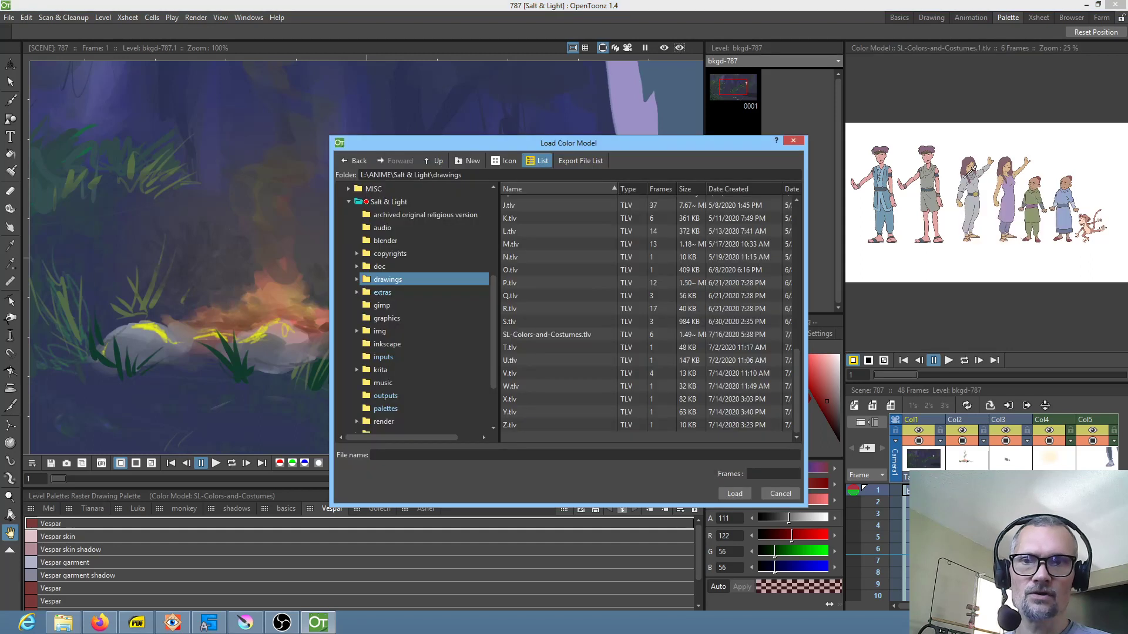
pyautogui.click(555, 340)
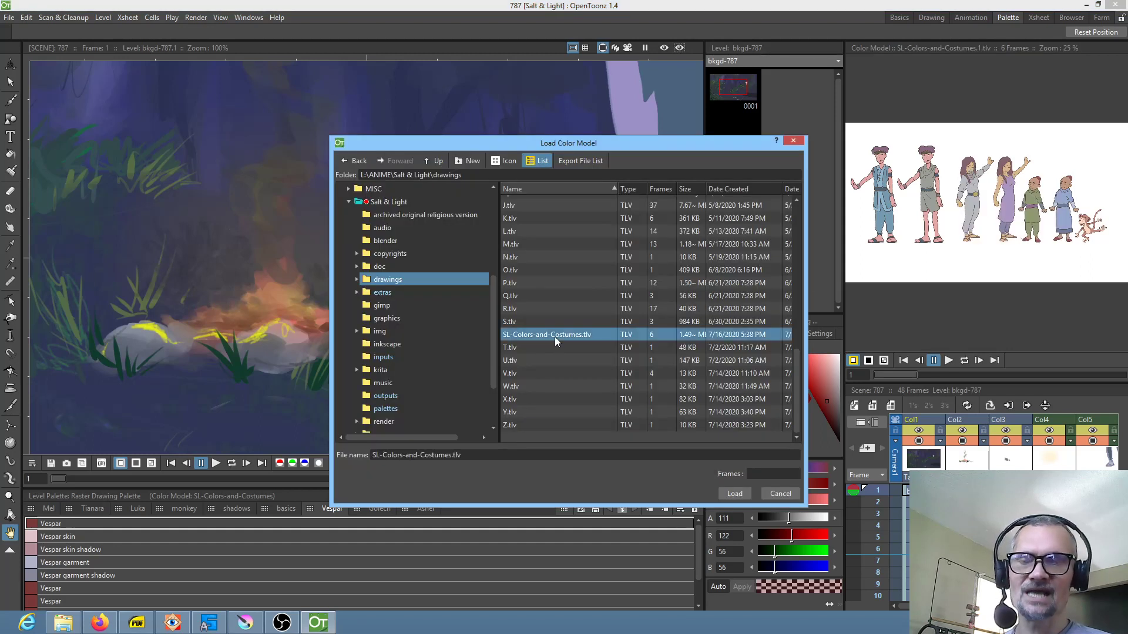
pyautogui.click(735, 491)
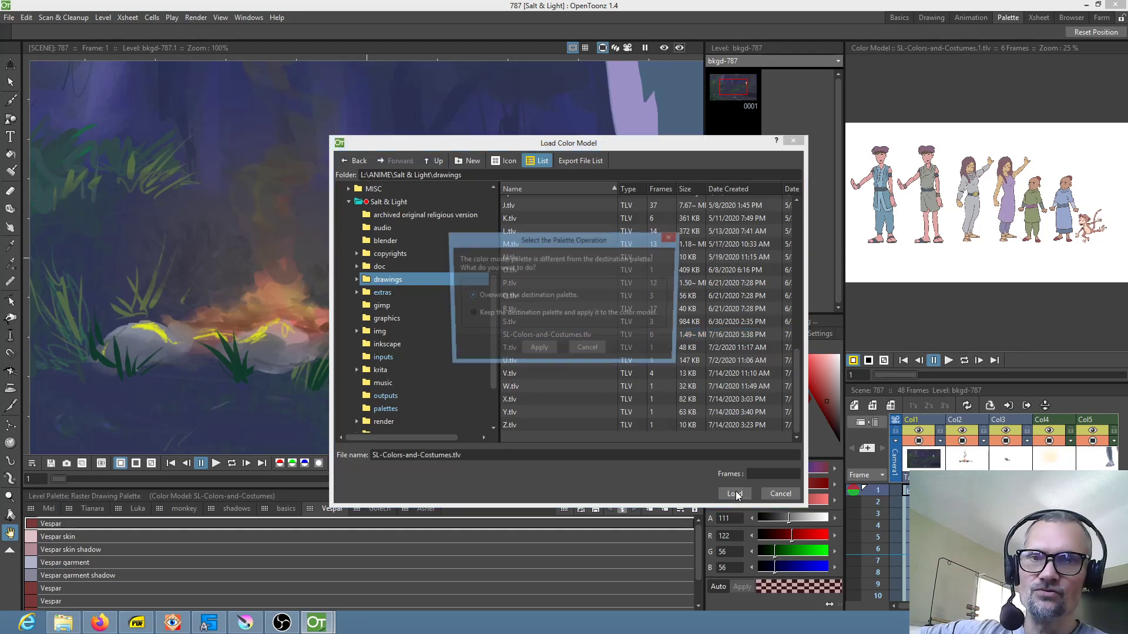
pyautogui.click(537, 351)
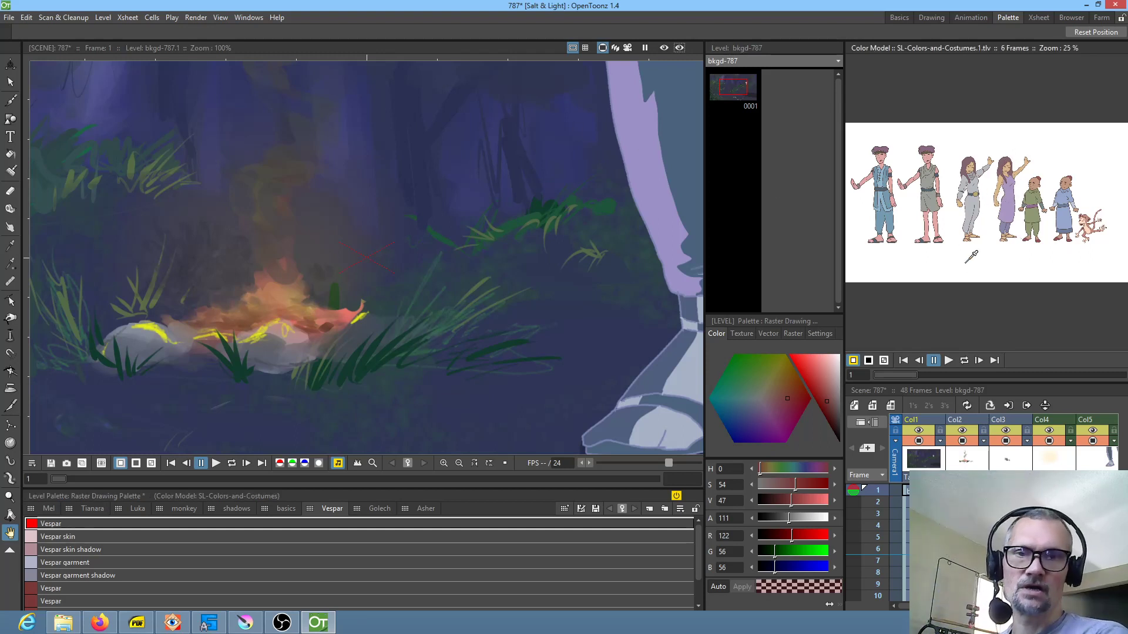
# - Look through the color model's frames up close, covering the different character costumes and the monkey
pyautogui.scroll(4, 1016, 187)
pyautogui.moveTo(938, 223); pyautogui.dragTo(1050, 280)
pyautogui.moveTo(1015, 212); pyautogui.dragTo(1118, 232)
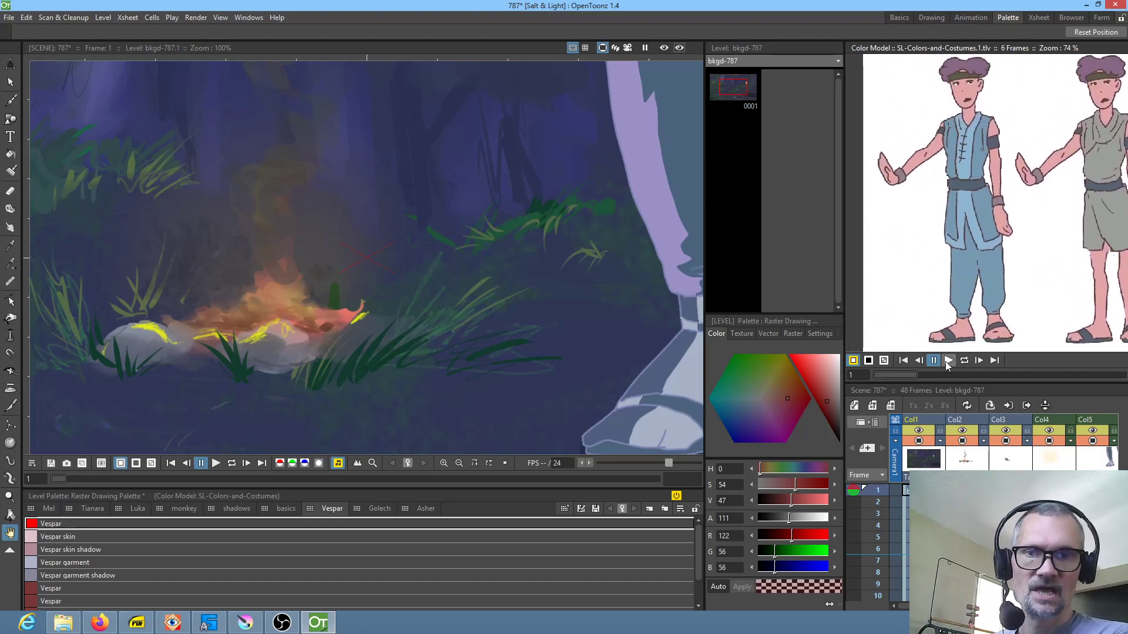
pyautogui.click(977, 361)
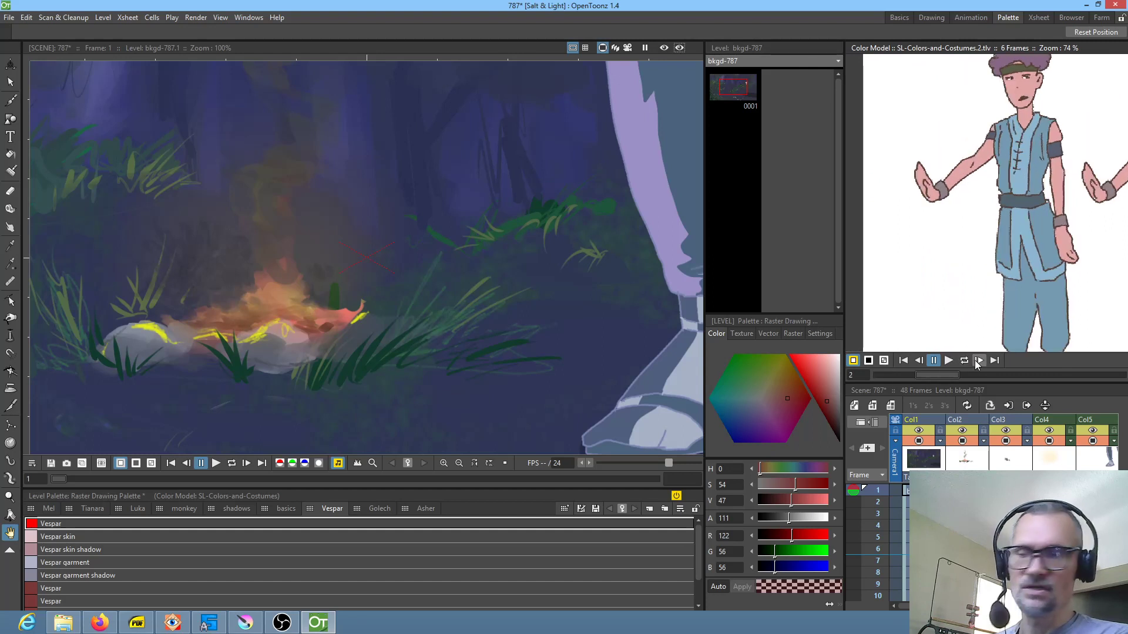
pyautogui.click(978, 361)
pyautogui.click(978, 361)
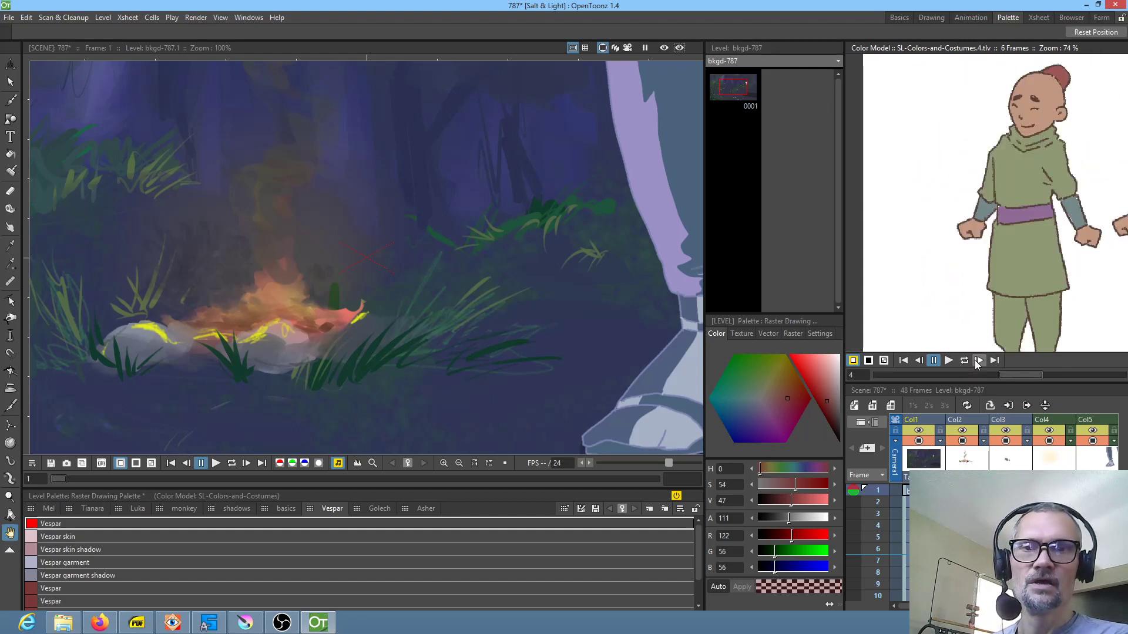
pyautogui.click(978, 360)
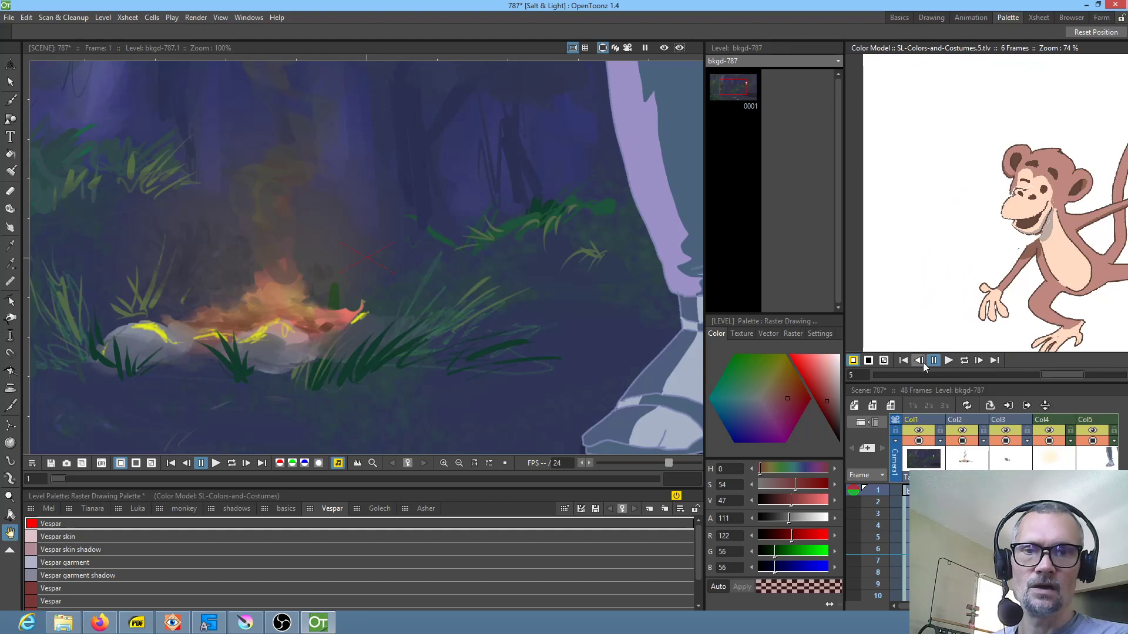
pyautogui.moveTo(1069, 272); pyautogui.dragTo(965, 236)
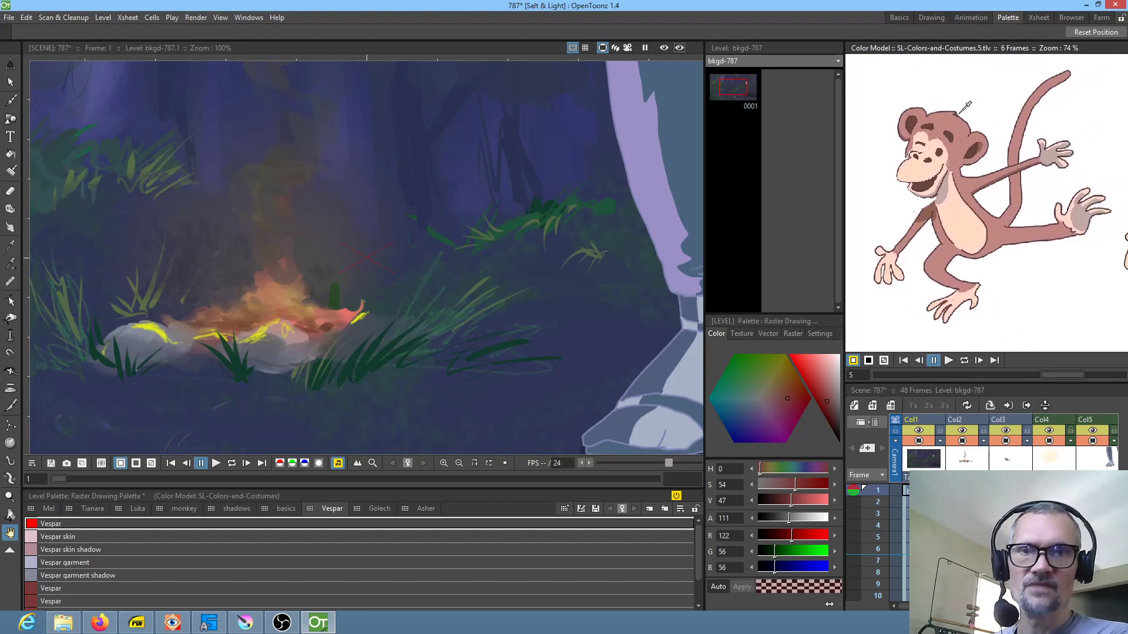
pyautogui.click(920, 361)
pyautogui.click(921, 361)
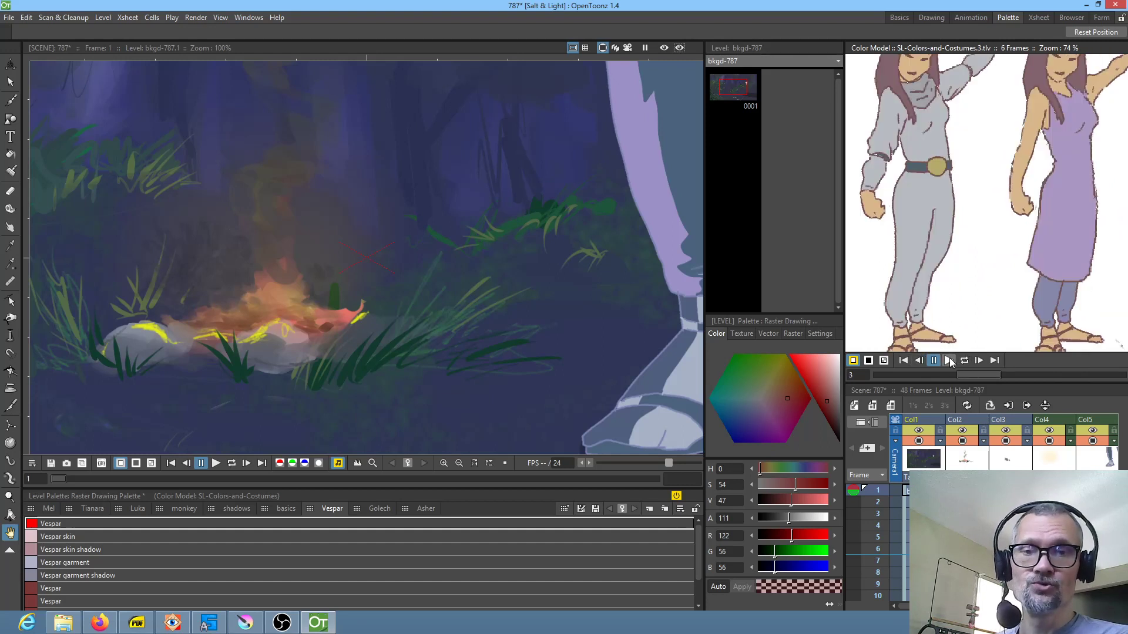
pyautogui.scroll(3, 991, 226)
pyautogui.scroll(-3, 979, 219)
pyautogui.moveTo(972, 200); pyautogui.dragTo(987, 239)
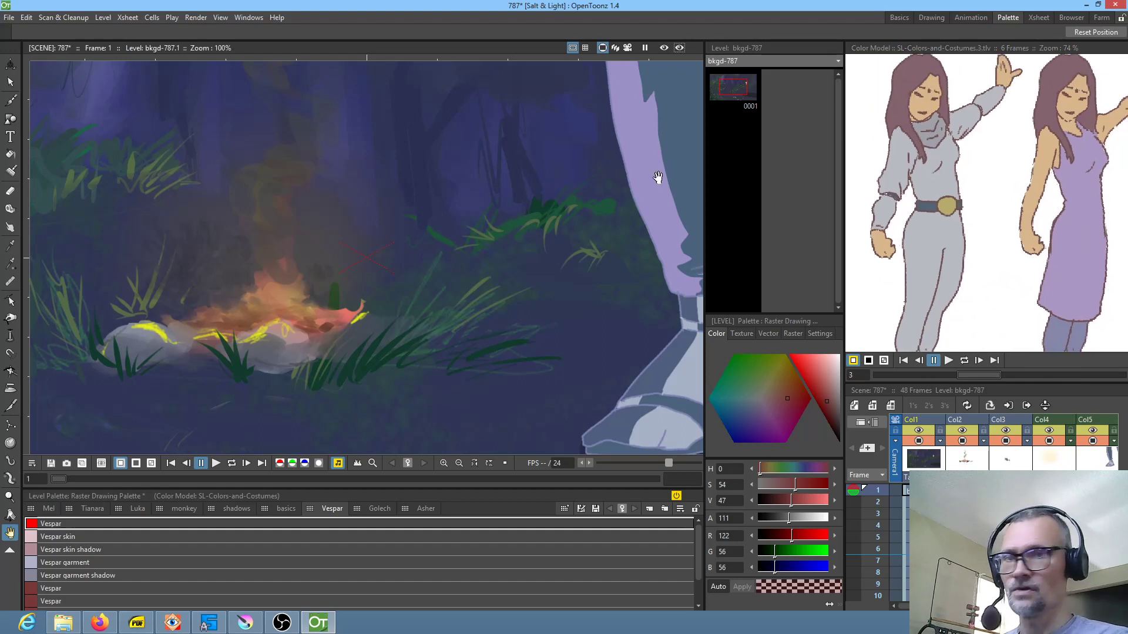
# - Activate the Fill tool and select the H level at frame 1 in Col5
pyautogui.press('f')
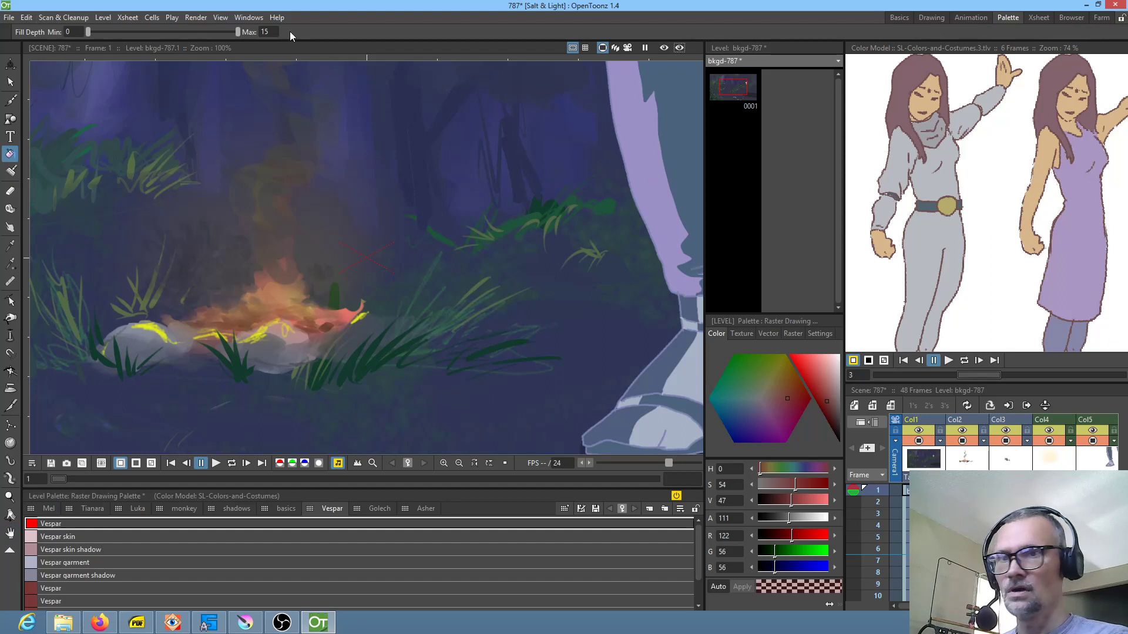
pyautogui.moveTo(658, 191); pyautogui.dragTo(516, 209)
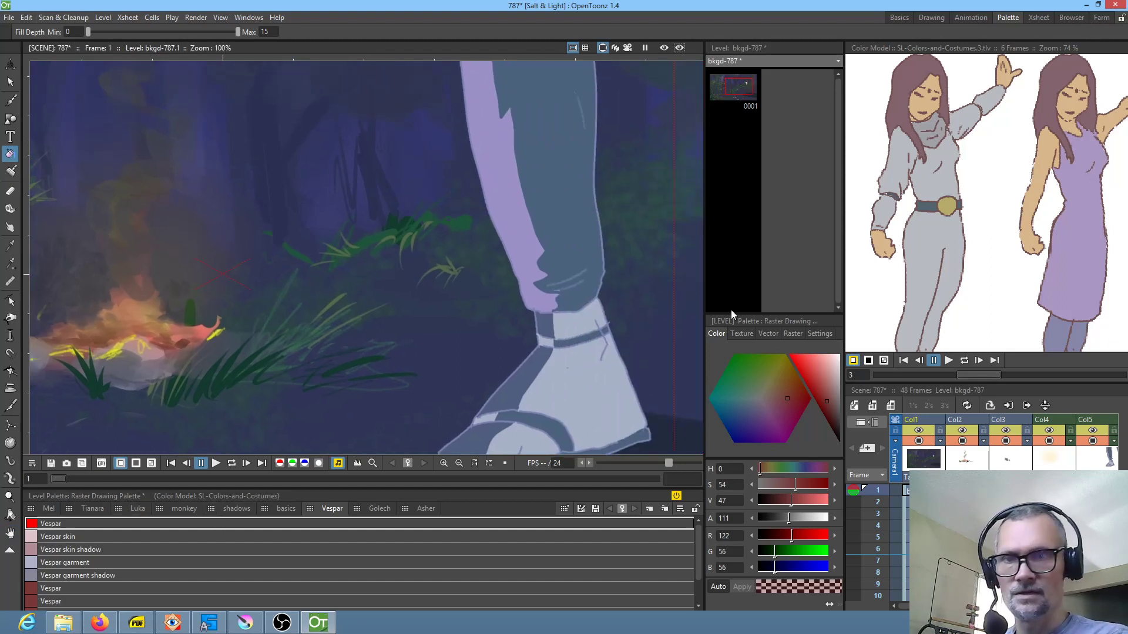
pyautogui.click(963, 491)
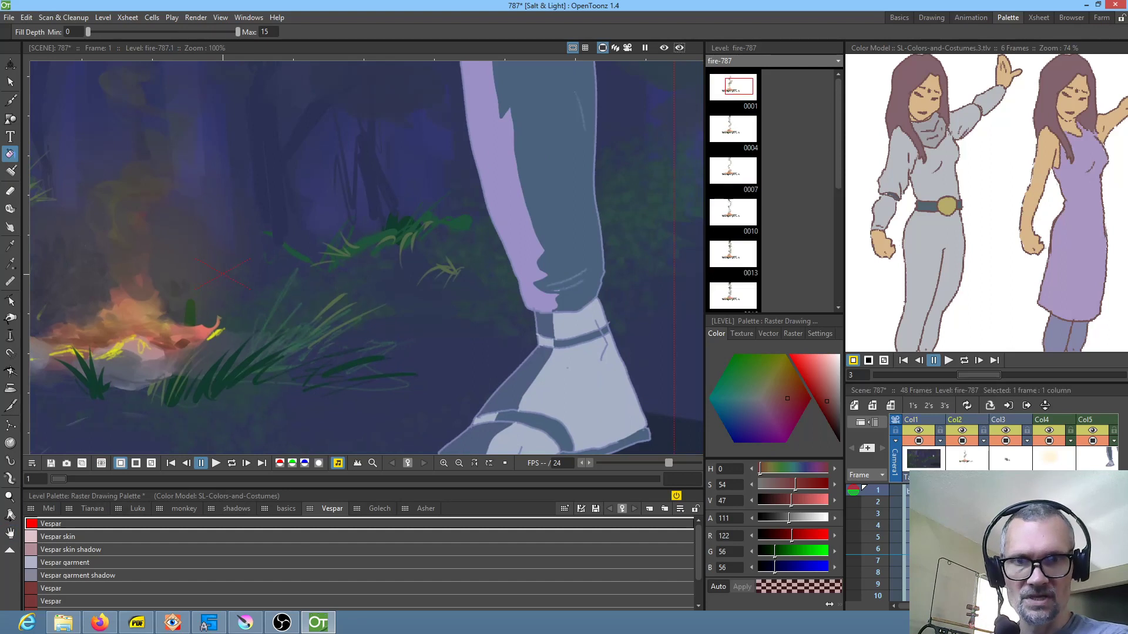
pyautogui.click(1091, 491)
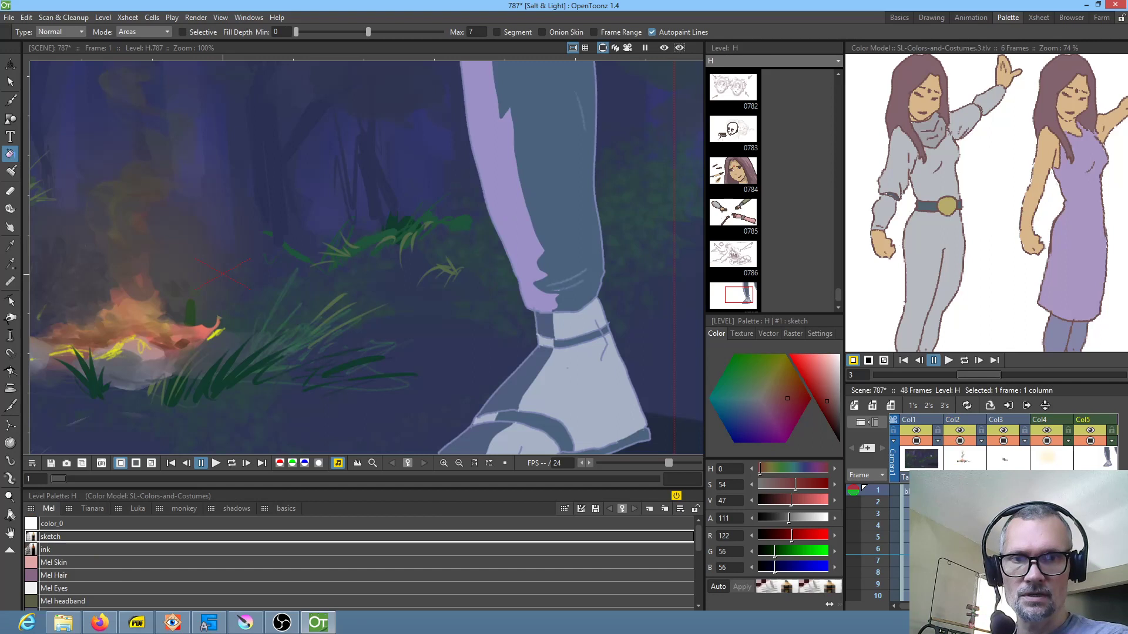
# - Open drawing 787 of level H and fill the light purple strip of the trouser leg with the sketch style
pyautogui.click(737, 300)
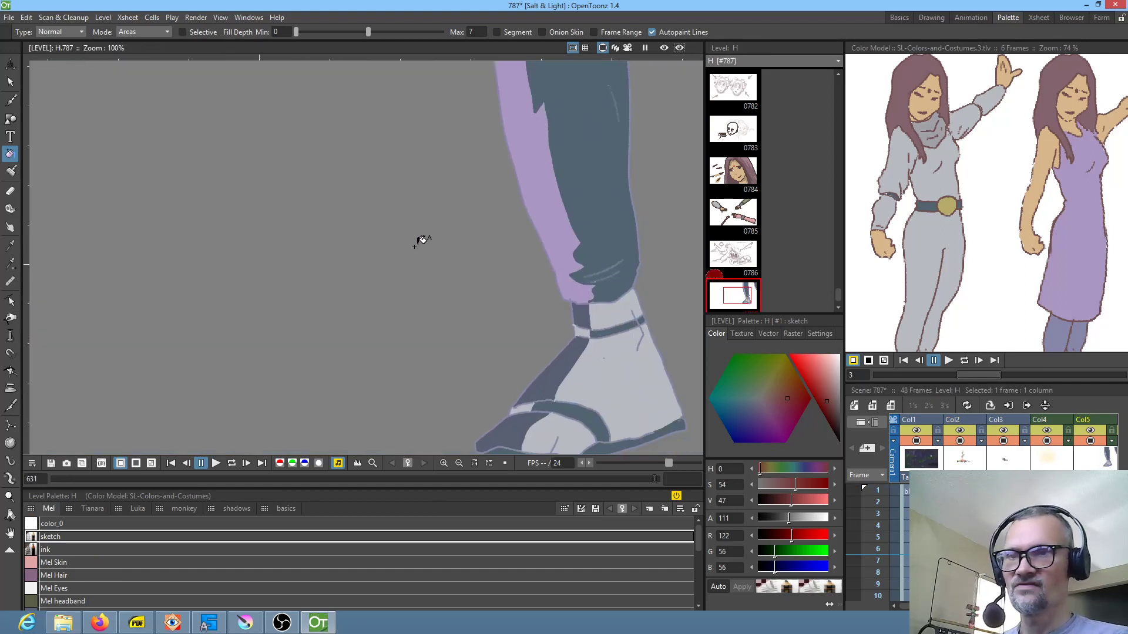
pyautogui.moveTo(414, 246); pyautogui.dragTo(336, 260)
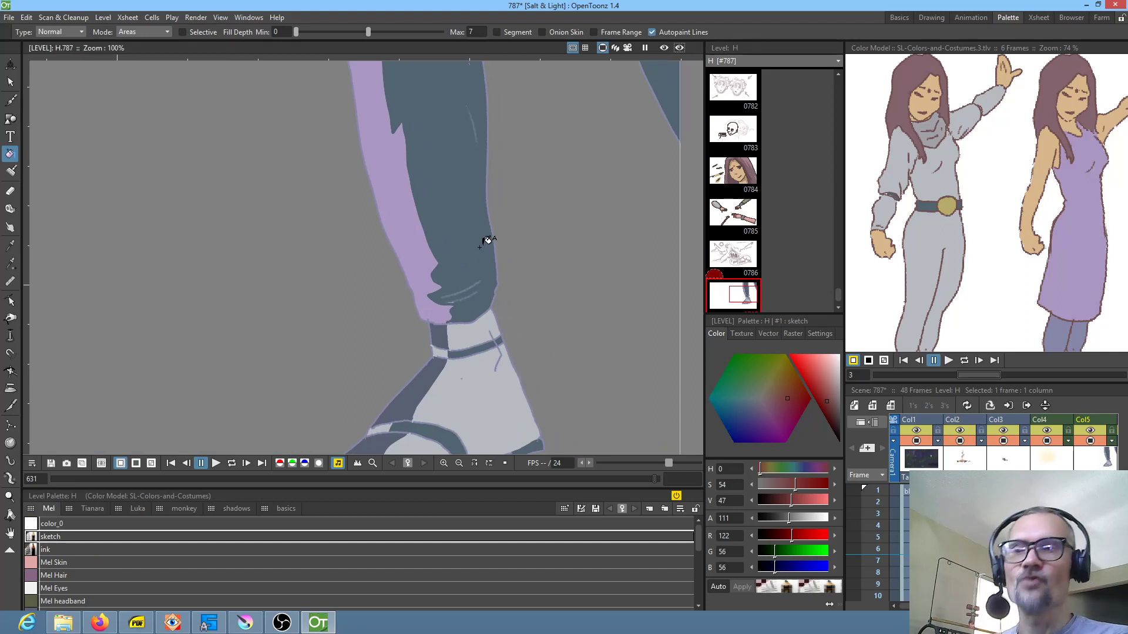
pyautogui.scroll(-2, 499, 241)
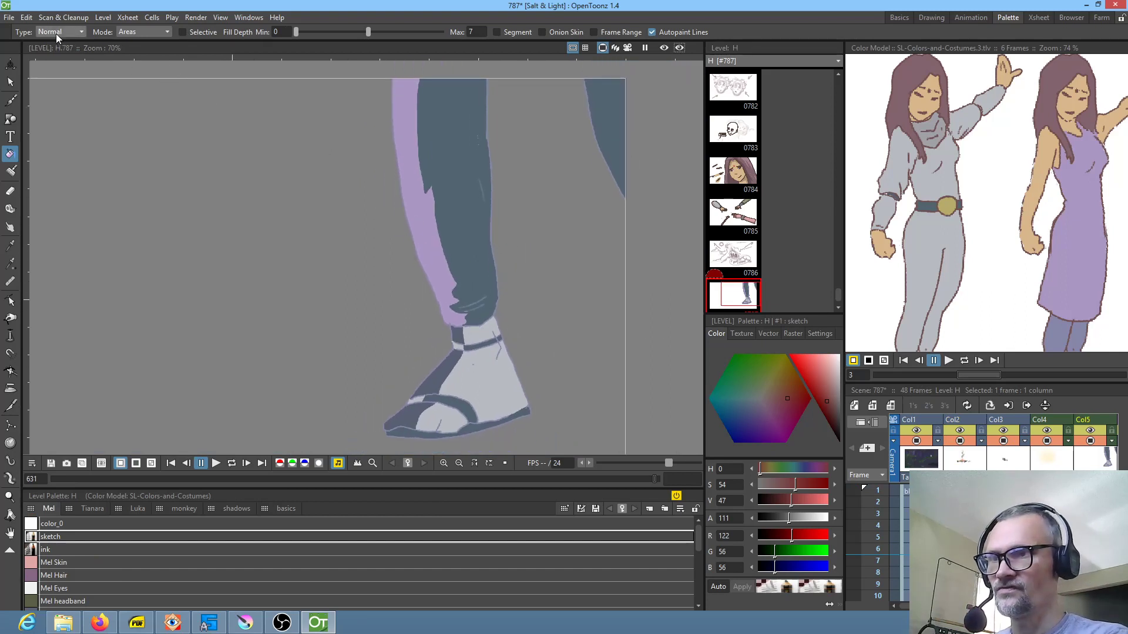
pyautogui.click(427, 220)
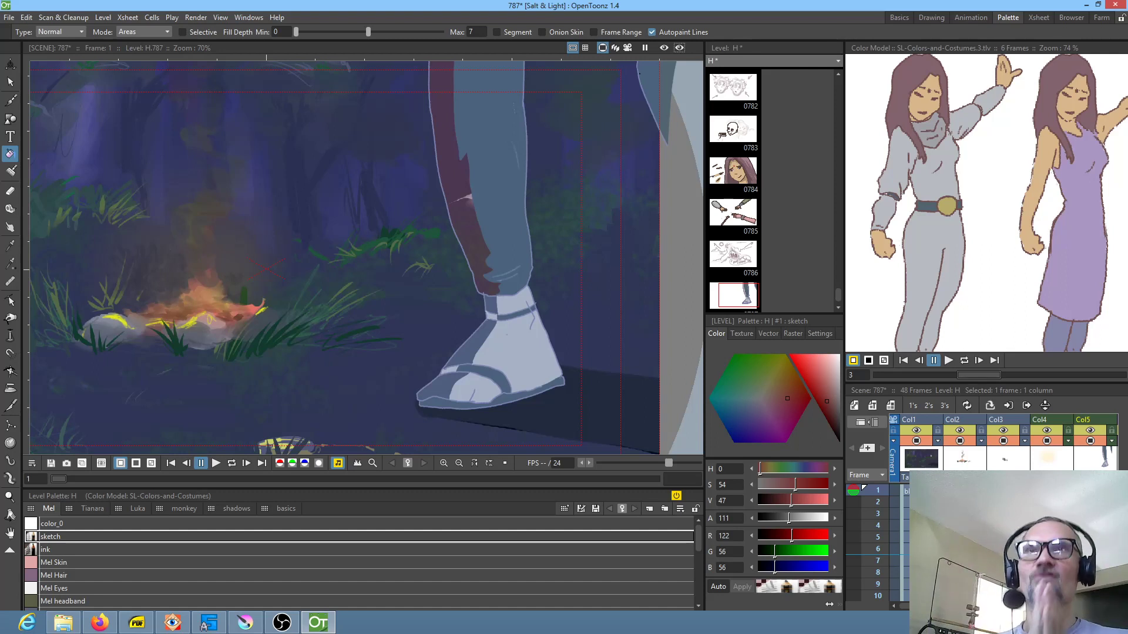
# - Load SL-Colors-and-Costumes.tlv as the color model for the H level in Col5, overwriting its palette
pyautogui.click(1093, 454)
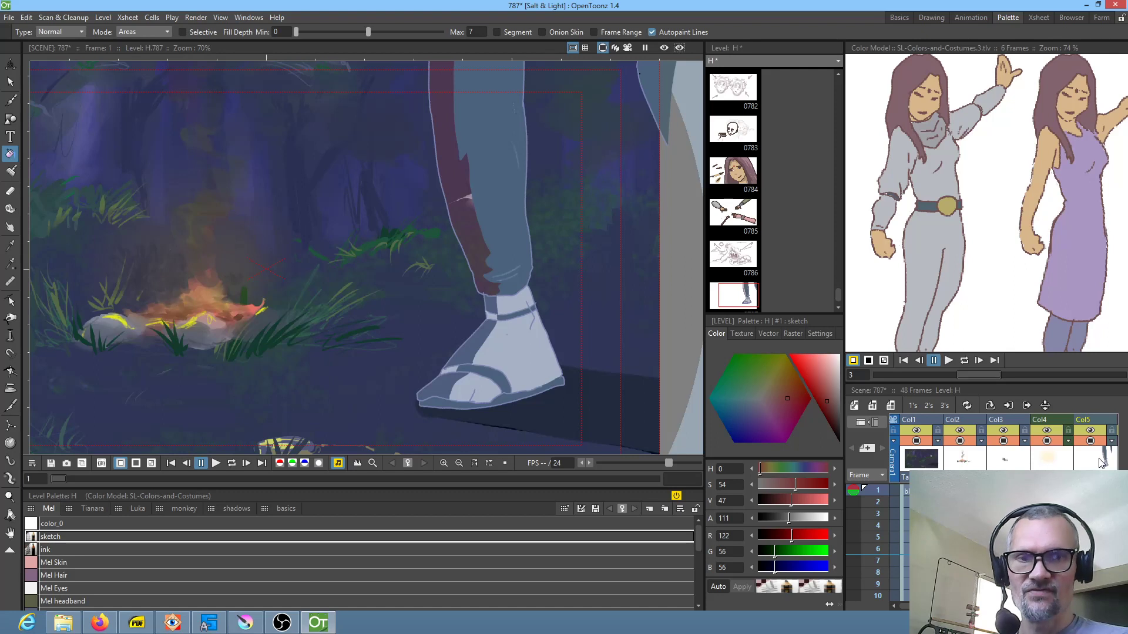
pyautogui.rightClick(1012, 249)
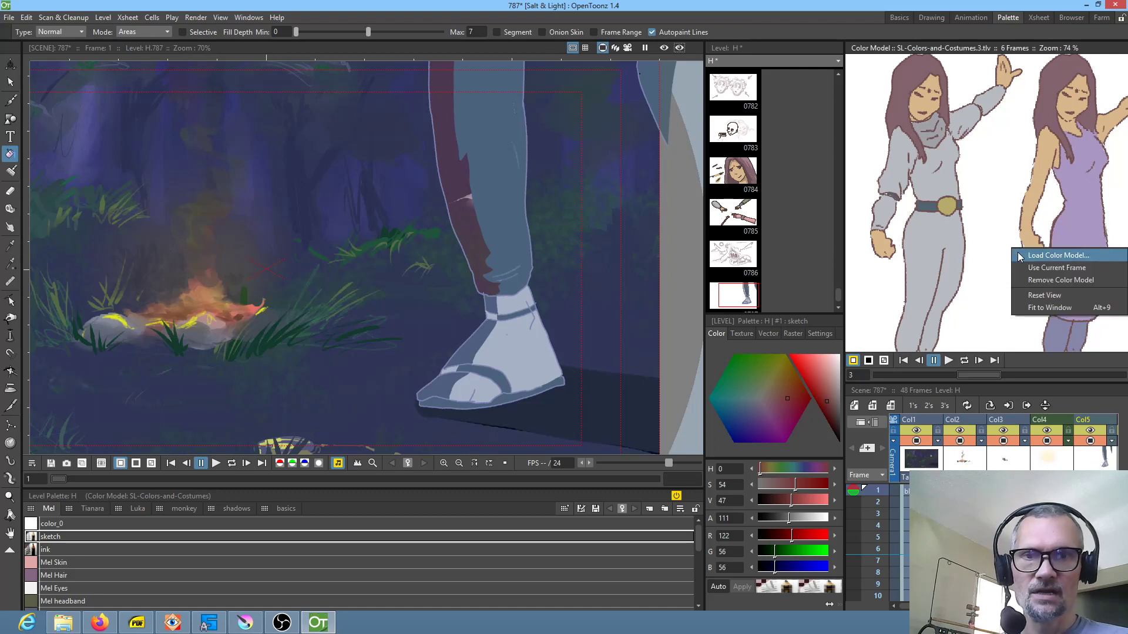
pyautogui.click(1051, 256)
pyautogui.click(555, 335)
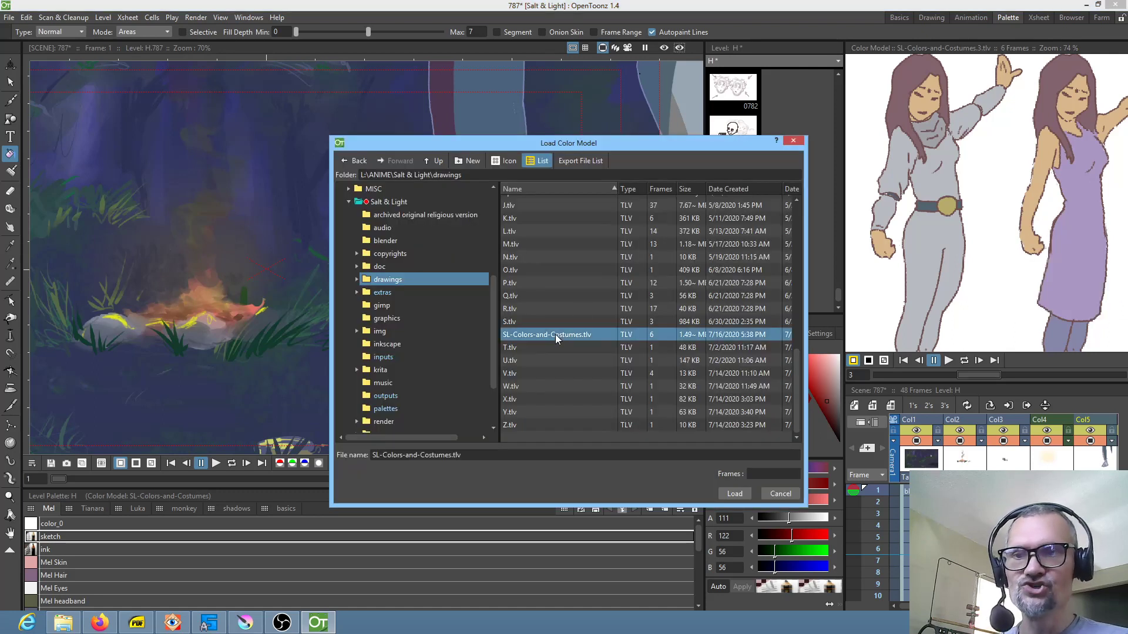
pyautogui.click(734, 494)
pyautogui.click(538, 352)
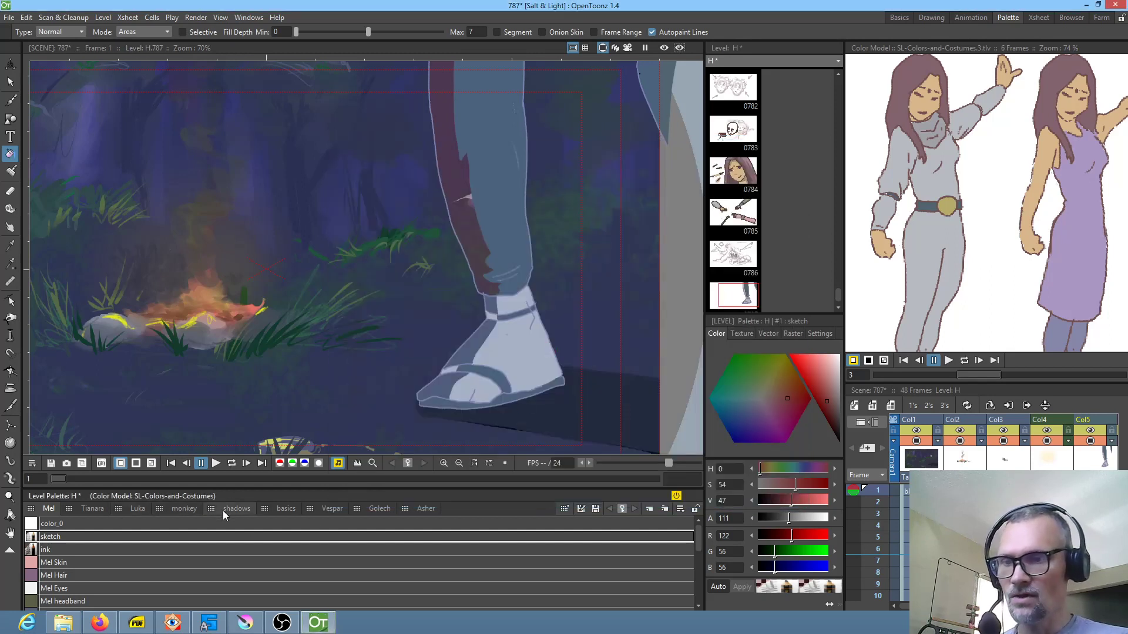
# - Compare the palettes and color models of the levels in Col1 through Col5, ending on level H
pyautogui.click(907, 466)
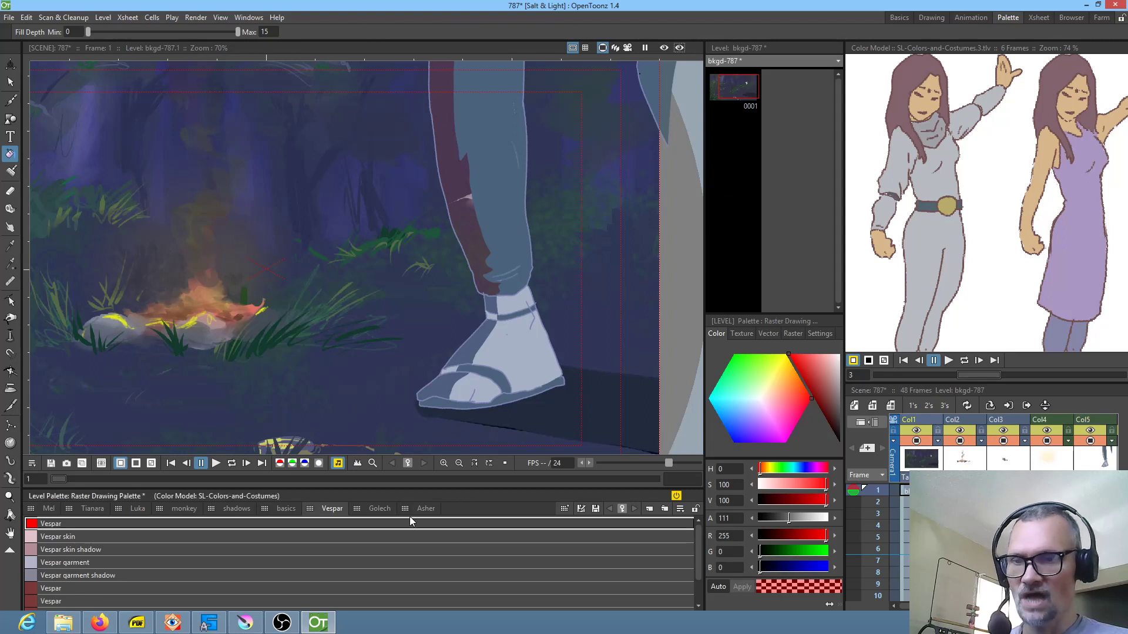
pyautogui.click(972, 463)
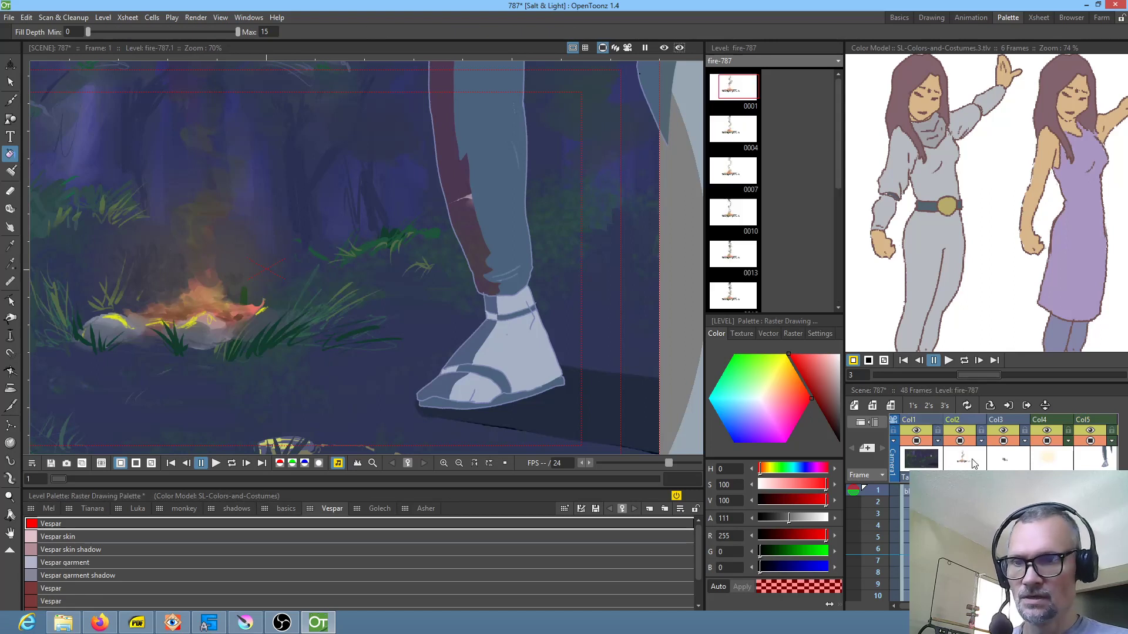
pyautogui.click(1015, 463)
pyautogui.click(1051, 464)
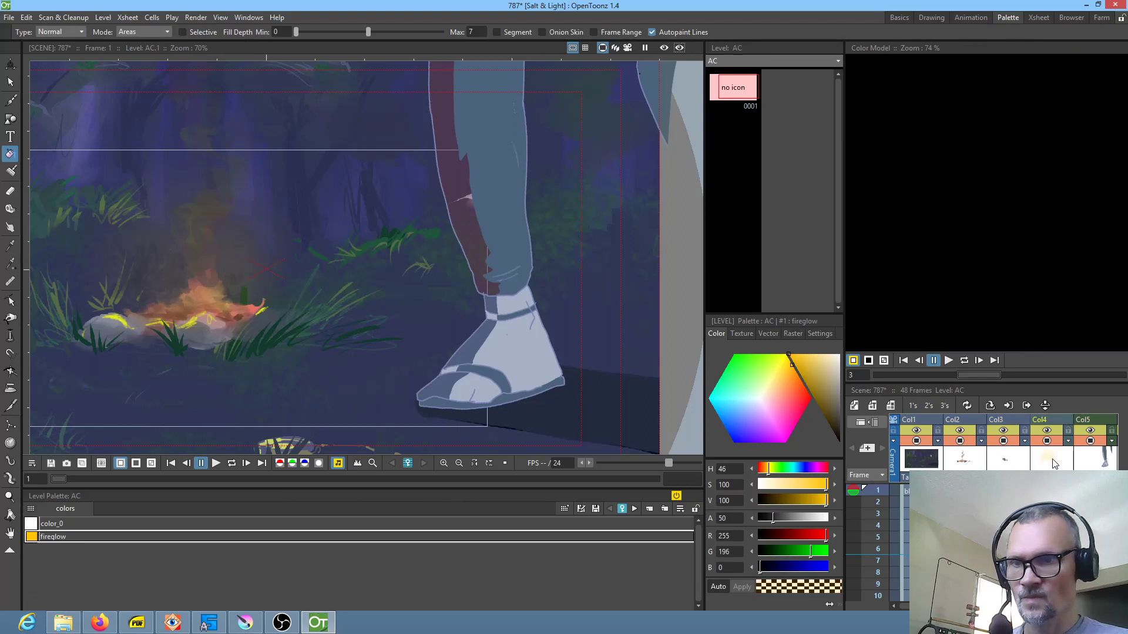
pyautogui.click(1102, 464)
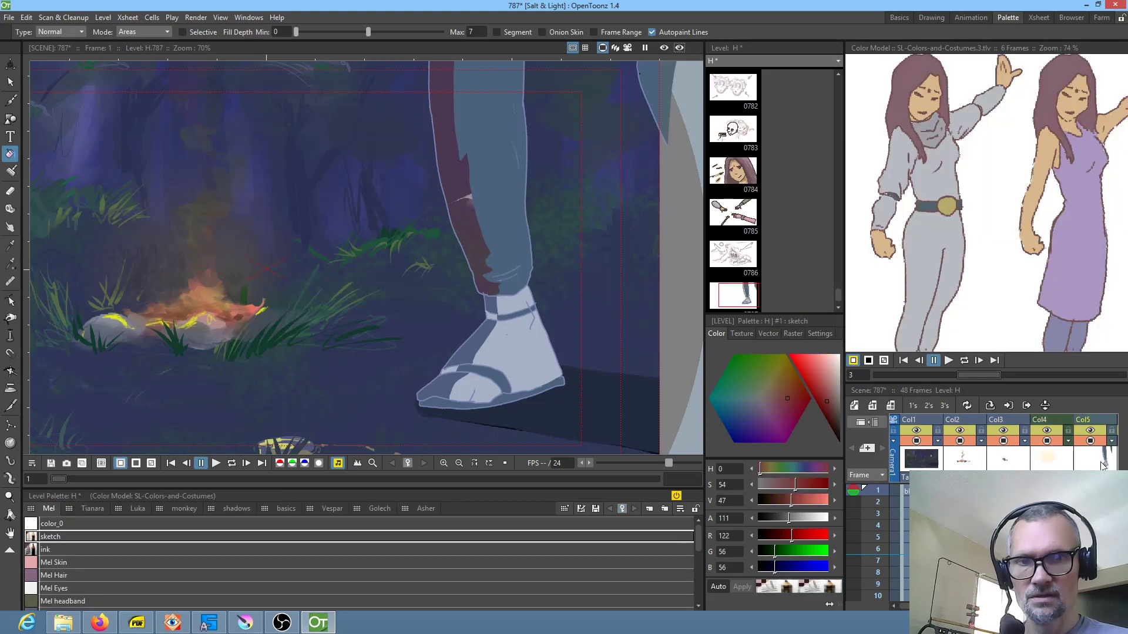
# - Fill the front strip of the trouser leg in drawing 787 of level H with the Vespar garment style
pyautogui.click(430, 508)
pyautogui.click(329, 509)
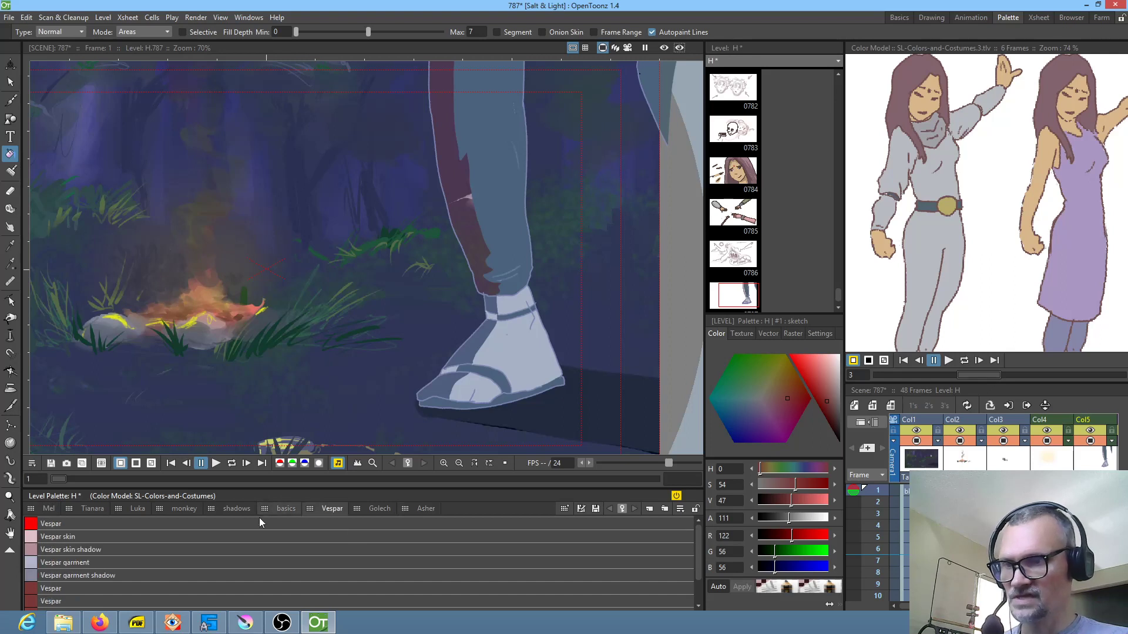
pyautogui.scroll(-3, 998, 200)
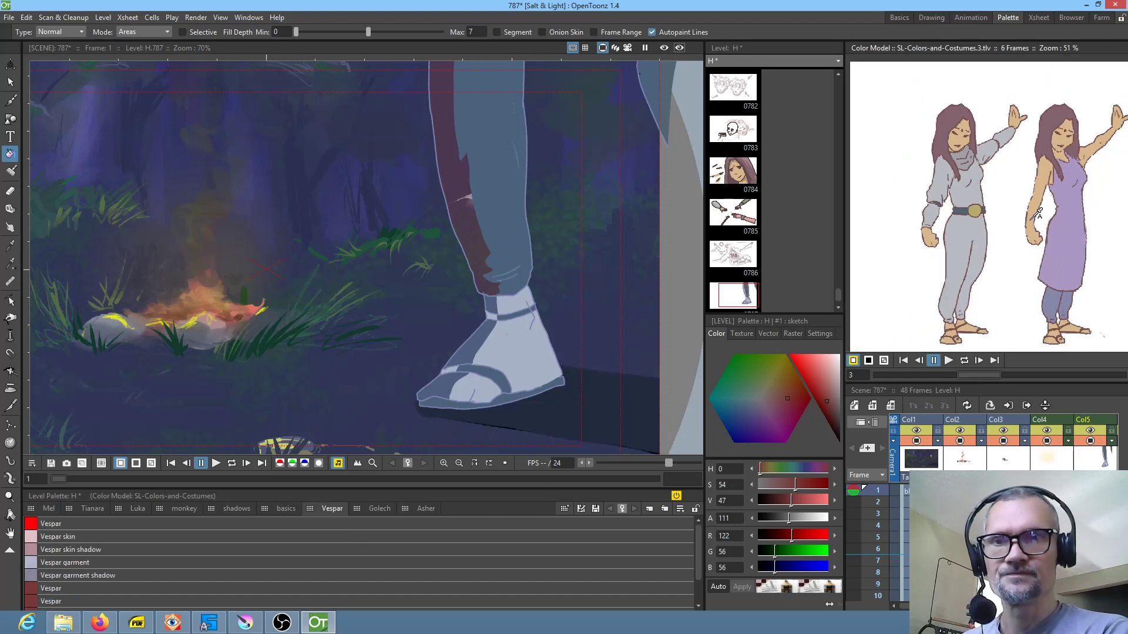
pyautogui.click(734, 300)
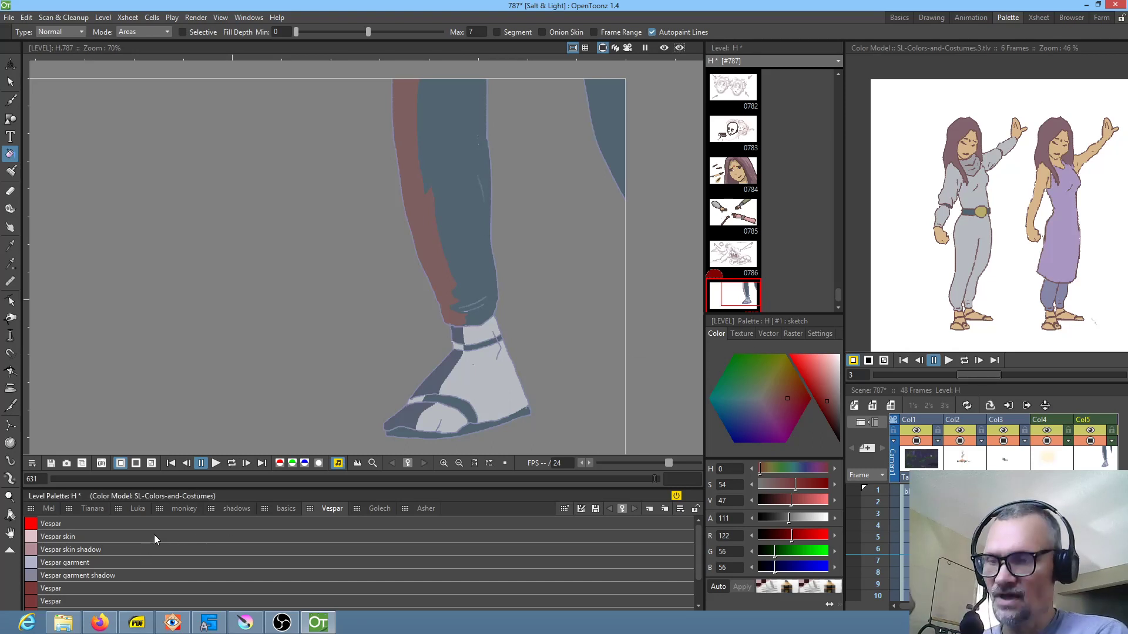
pyautogui.click(48, 564)
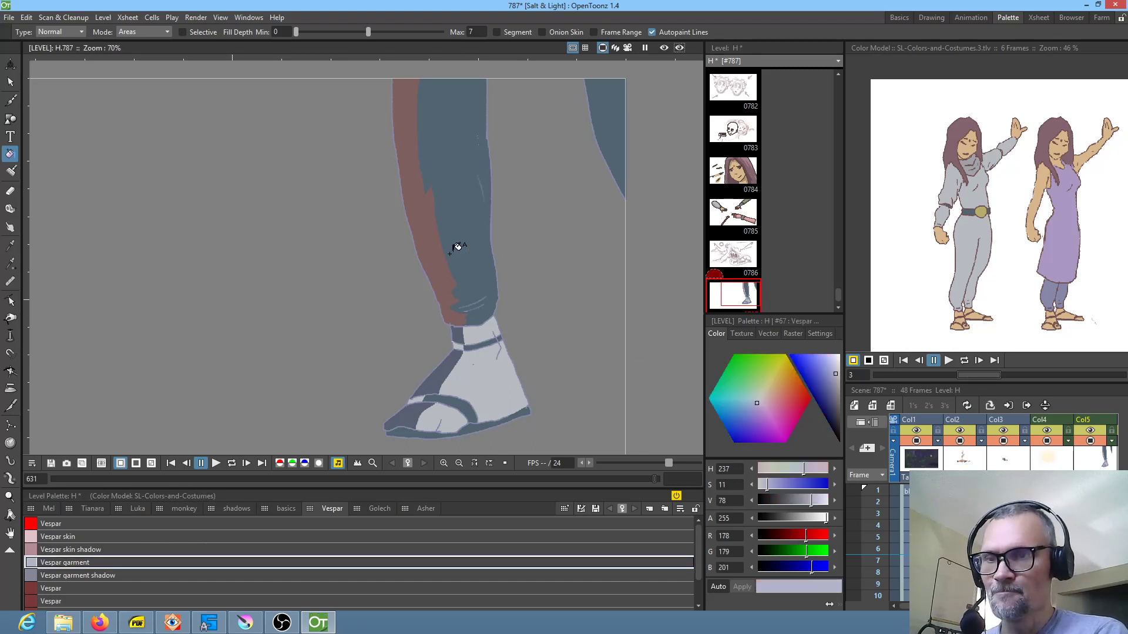
pyautogui.click(441, 253)
# - Fill the dark blue-gray shaded part of the same trouser leg with the Vespar garment shadow style
pyautogui.click(88, 576)
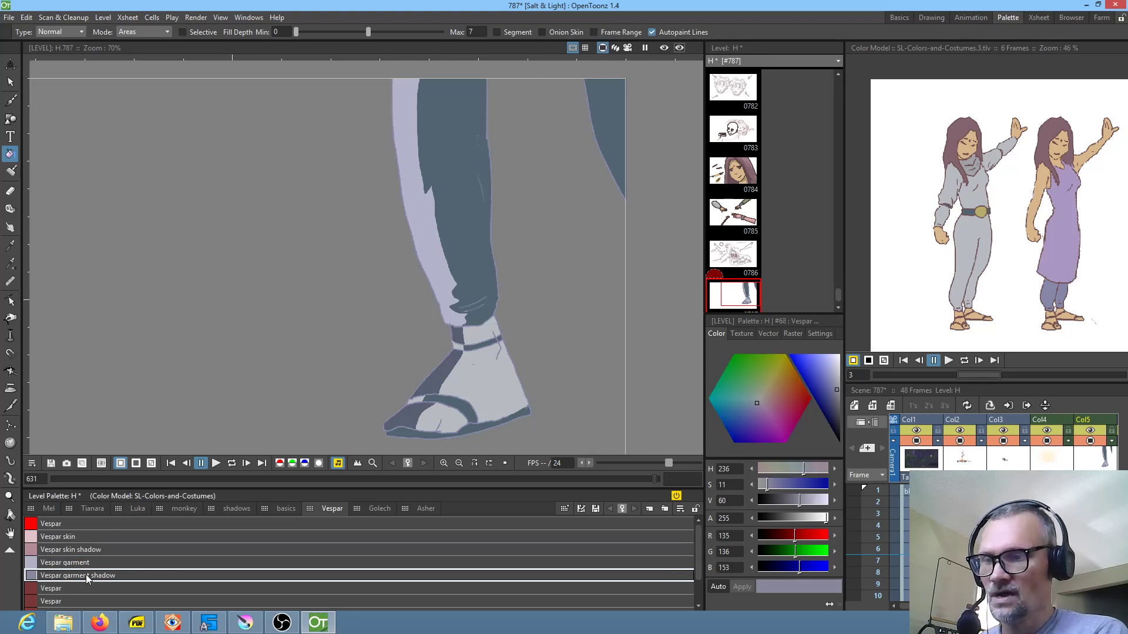
pyautogui.click(461, 211)
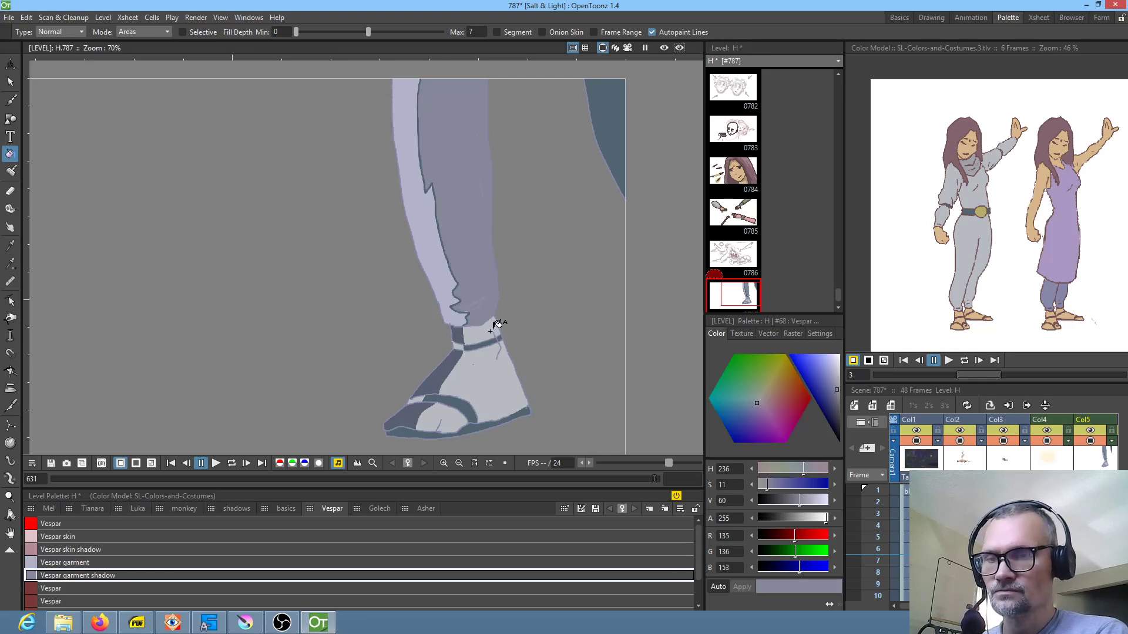
pyautogui.moveTo(489, 314); pyautogui.dragTo(466, 353)
pyautogui.scroll(-2, 470, 347)
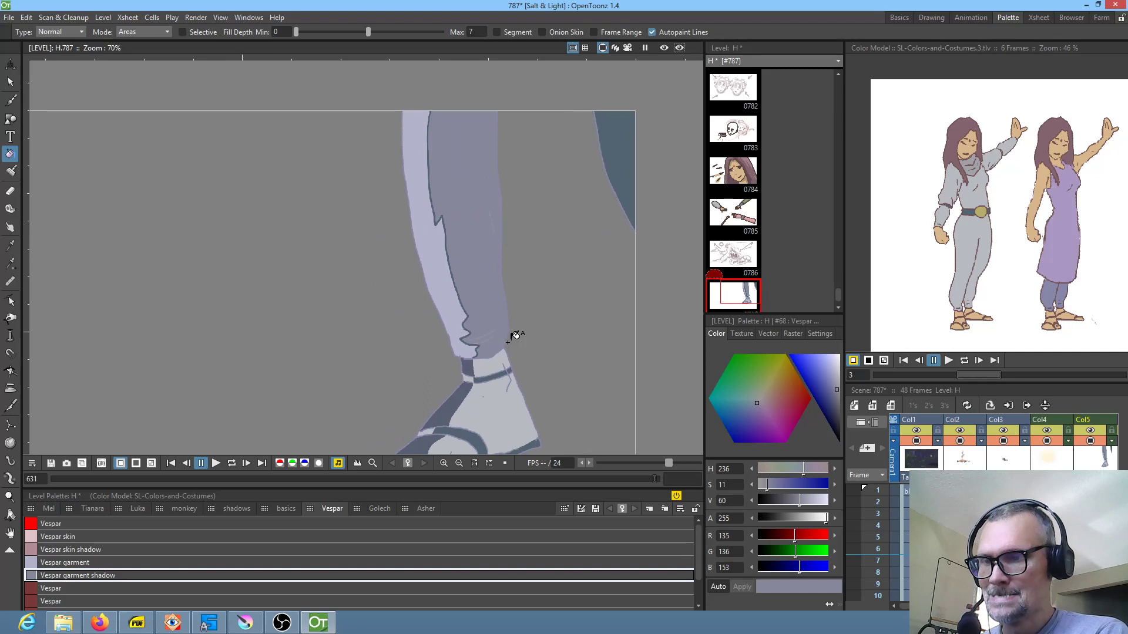
# - Recolor the outlines of the leg drawing with the ink style from the Mel page, filling Lines with a Freehand selection
pyautogui.scroll(-1, 417, 299)
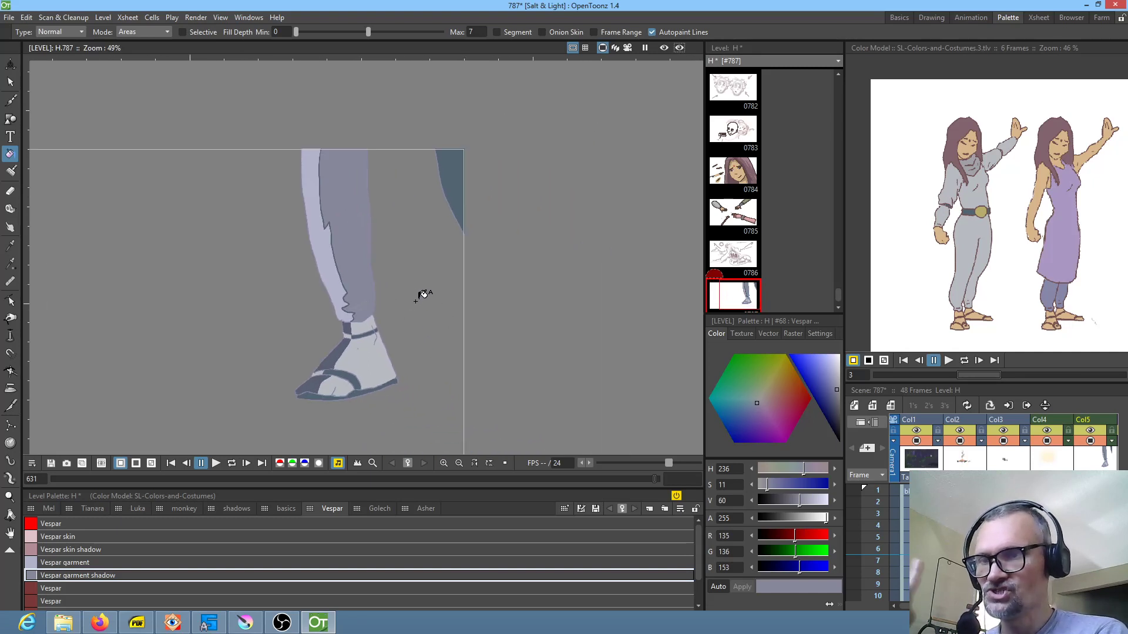
pyautogui.click(48, 509)
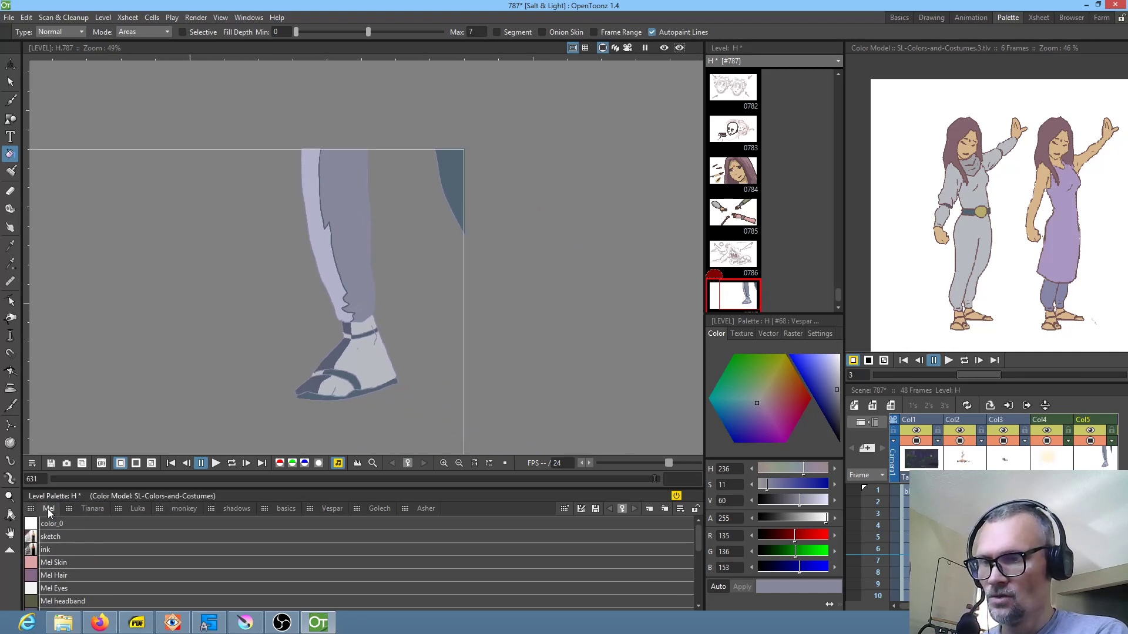
pyautogui.click(56, 548)
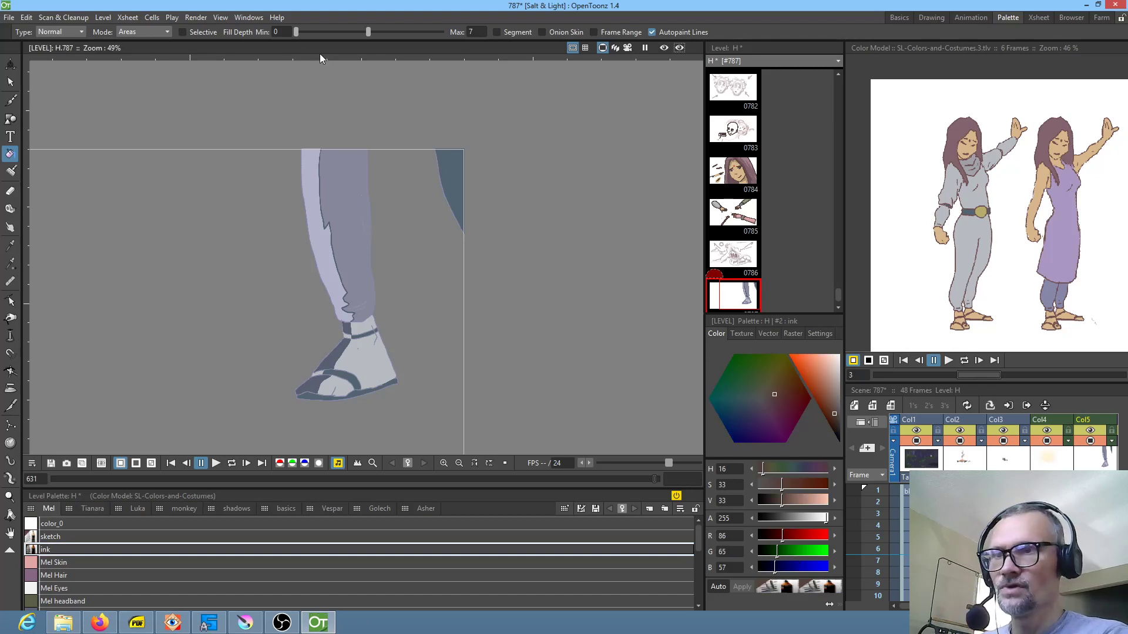
pyautogui.click(139, 32)
pyautogui.click(138, 44)
pyautogui.moveTo(477, 122)
pyautogui.mouseDown()
pyautogui.moveTo(279, 187)
pyautogui.moveTo(205, 338)
pyautogui.moveTo(307, 118)
pyautogui.mouseUp()
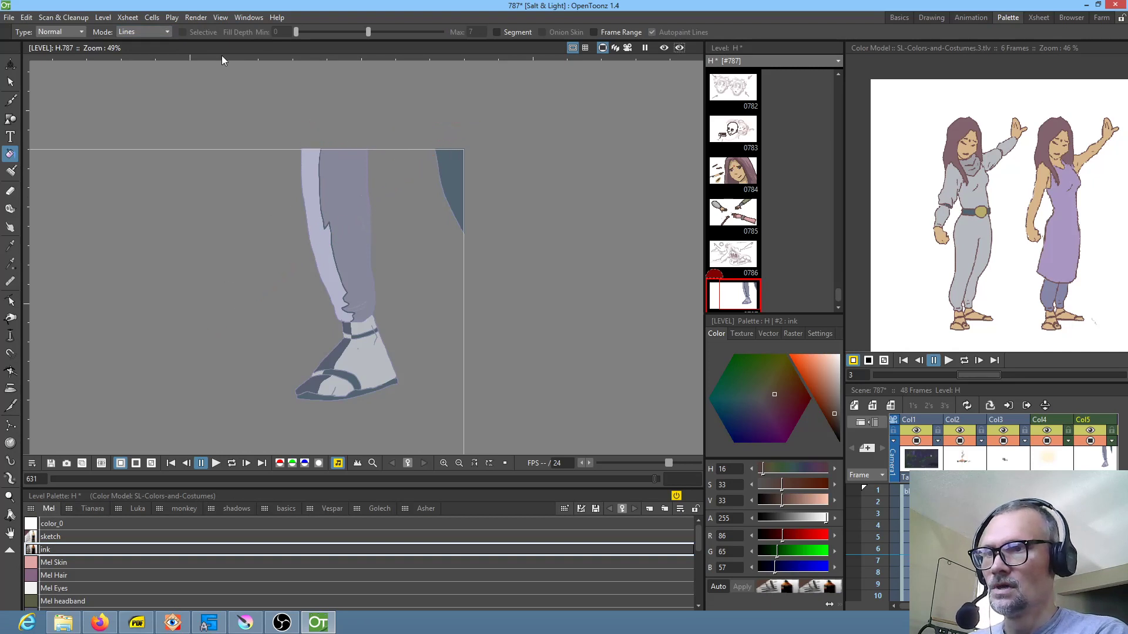
pyautogui.click(67, 32)
pyautogui.click(52, 50)
pyautogui.moveTo(307, 108)
pyautogui.mouseDown()
pyautogui.moveTo(232, 171)
pyautogui.moveTo(264, 451)
pyautogui.moveTo(583, 264)
pyautogui.moveTo(423, 83)
pyautogui.mouseUp()
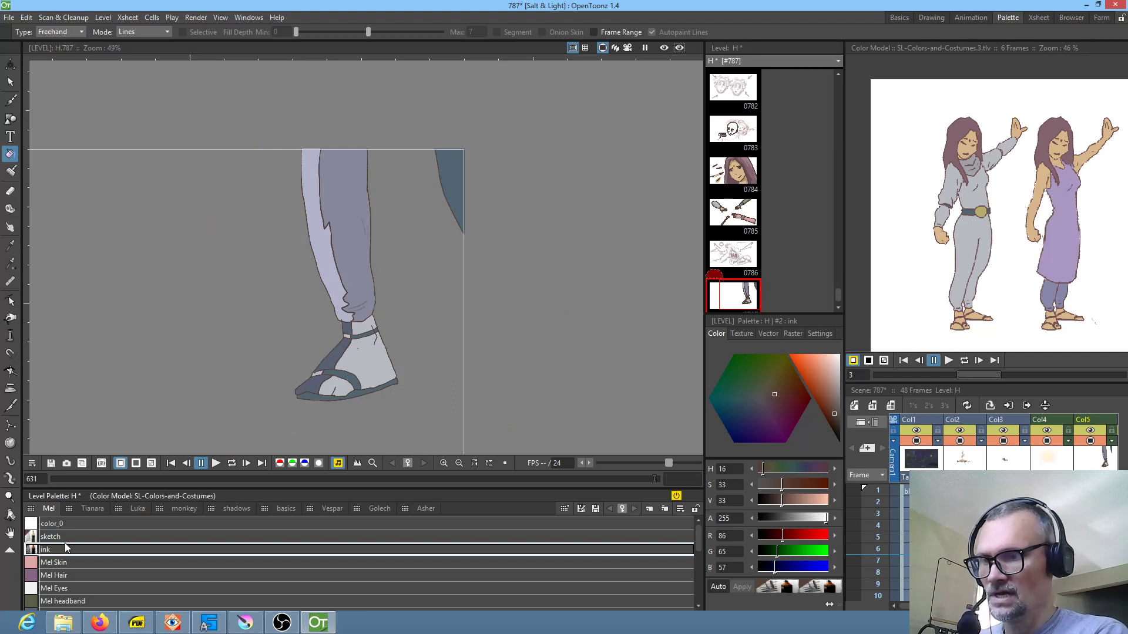
# - Recolor the shadow boundary line inside the trouser leg with the Vespar garment shadow style, using a Freehand line fill
pyautogui.click(337, 511)
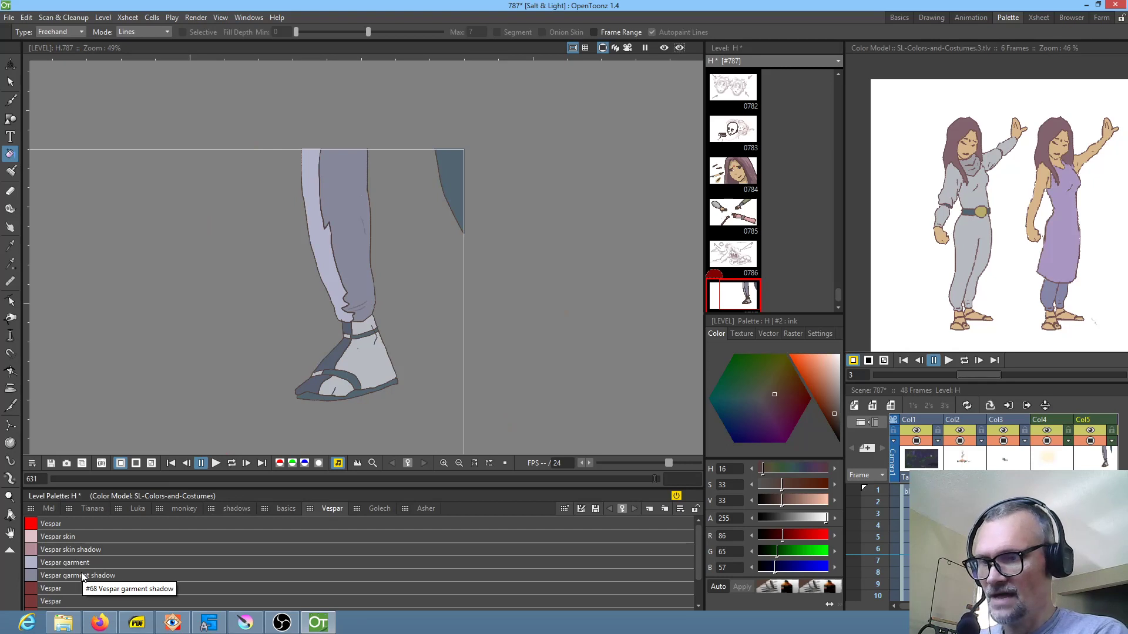
pyautogui.scroll(2, 390, 202)
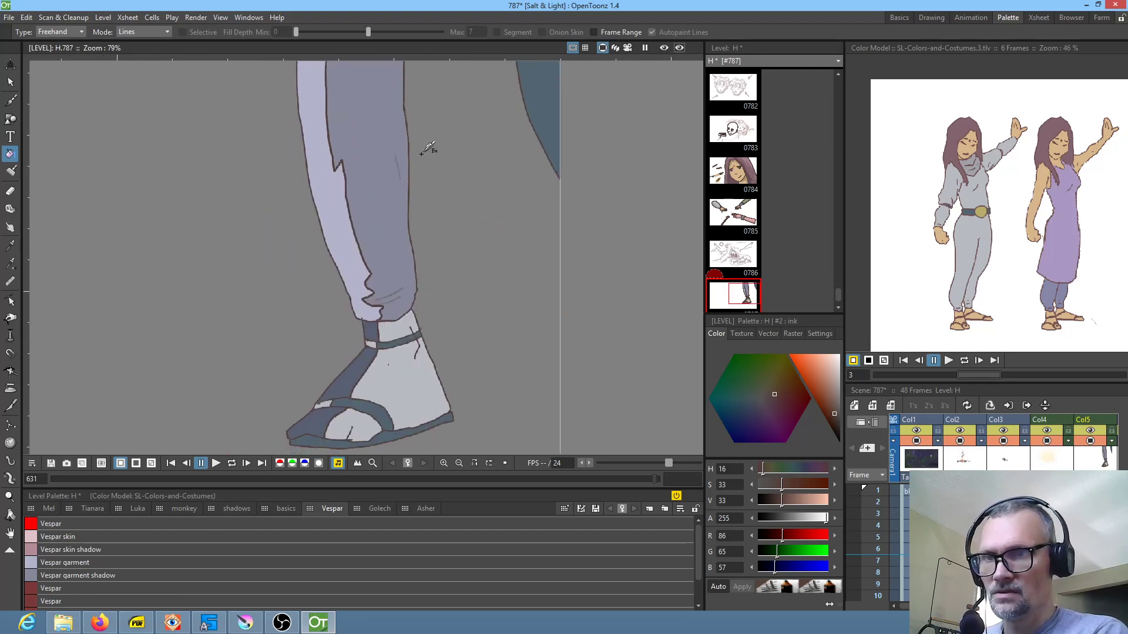
pyautogui.scroll(-1, 402, 273)
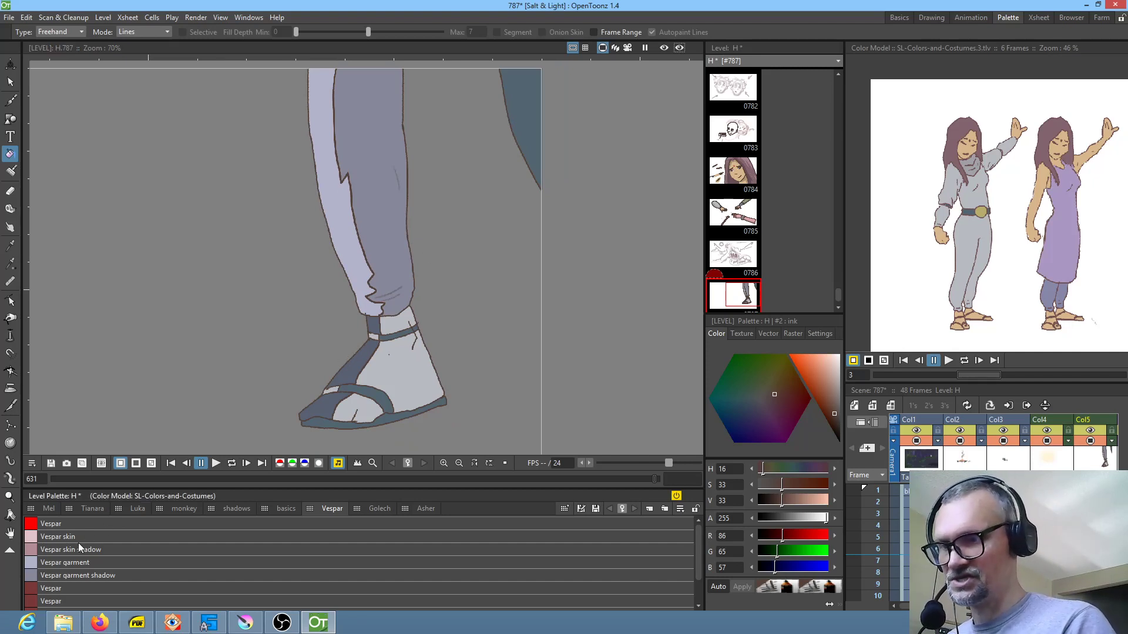
pyautogui.click(92, 578)
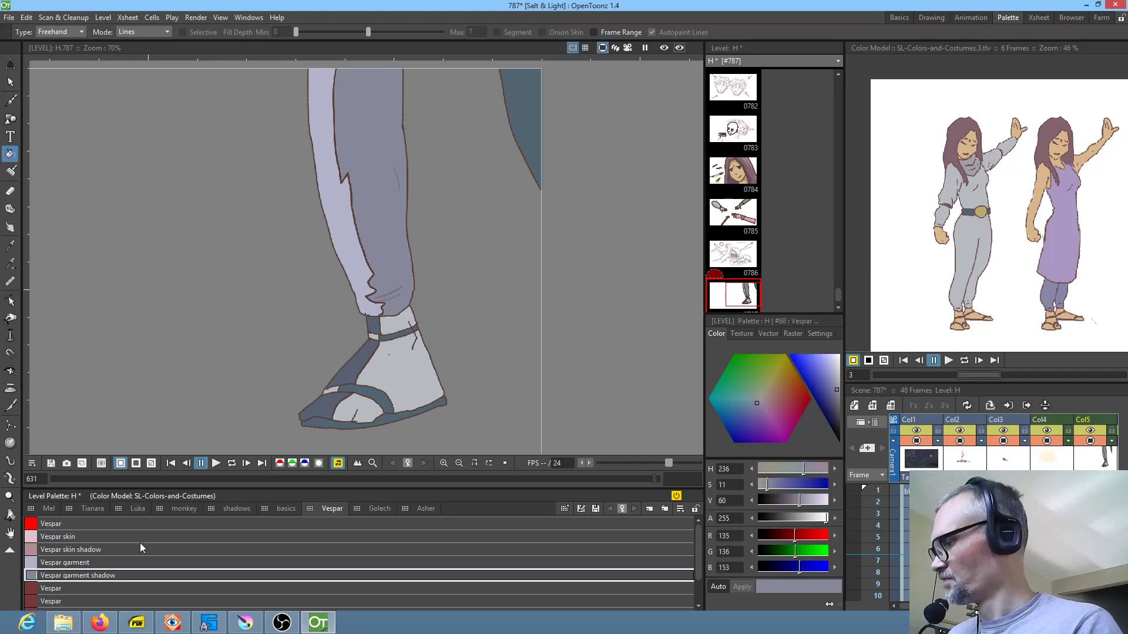
pyautogui.moveTo(354, 80)
pyautogui.mouseDown()
pyautogui.moveTo(336, 62)
pyautogui.moveTo(322, 100)
pyautogui.moveTo(323, 168)
pyautogui.moveTo(360, 292)
pyautogui.moveTo(383, 317)
pyautogui.moveTo(394, 290)
pyautogui.moveTo(352, 112)
pyautogui.mouseUp()
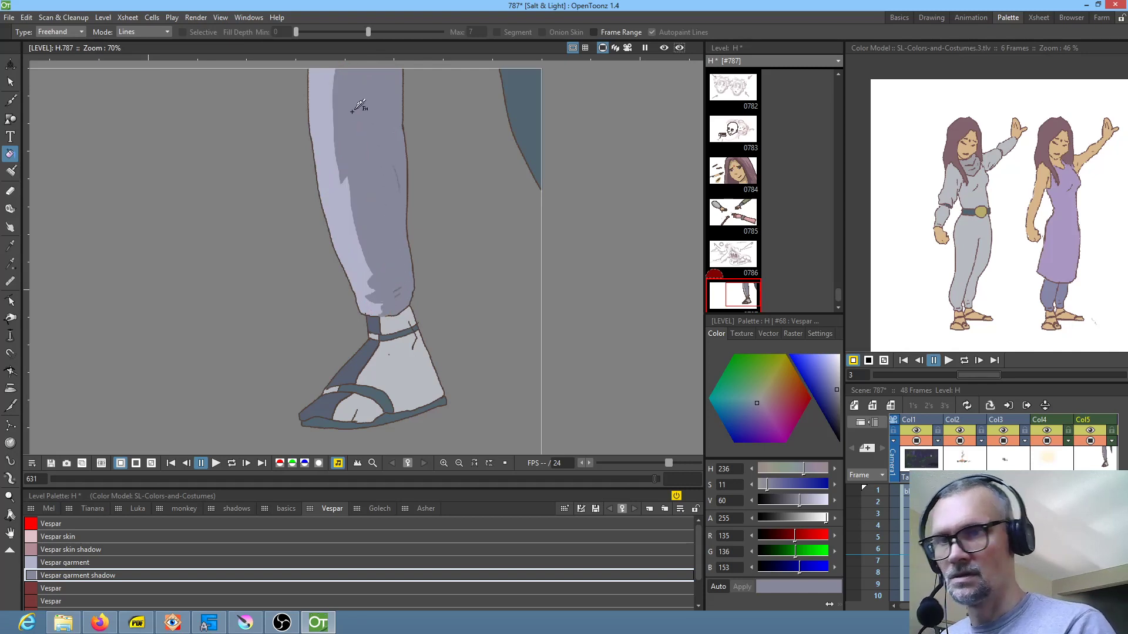
# - Recolor the shadow boundary lines on the ankle, foot and toes with the Vespar skin shadow style
pyautogui.click(81, 554)
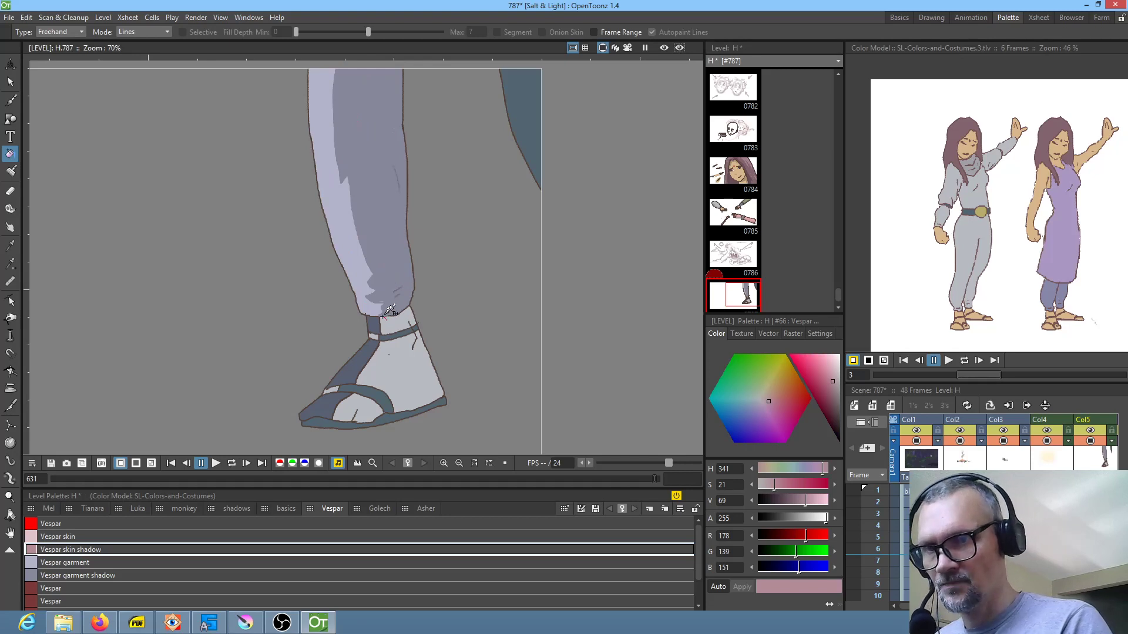
pyautogui.moveTo(376, 329)
pyautogui.mouseDown()
pyautogui.moveTo(381, 344)
pyautogui.moveTo(355, 378)
pyautogui.moveTo(381, 352)
pyautogui.mouseUp()
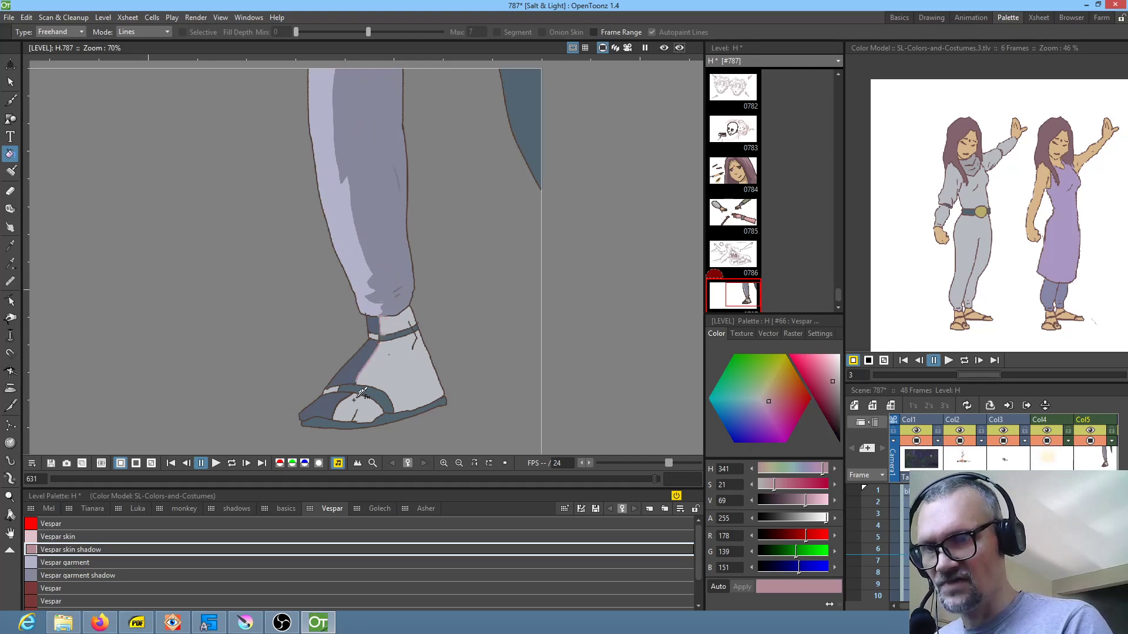
pyautogui.moveTo(364, 390)
pyautogui.mouseDown()
pyautogui.moveTo(346, 388)
pyautogui.moveTo(330, 411)
pyautogui.moveTo(351, 419)
pyautogui.moveTo(361, 389)
pyautogui.mouseUp()
# - Fill the blue-green garment area at the drawing's edge with Vespar garment shadow, using a Normal fill in Areas mode
pyautogui.click(70, 32)
pyautogui.click(72, 41)
pyautogui.click(80, 562)
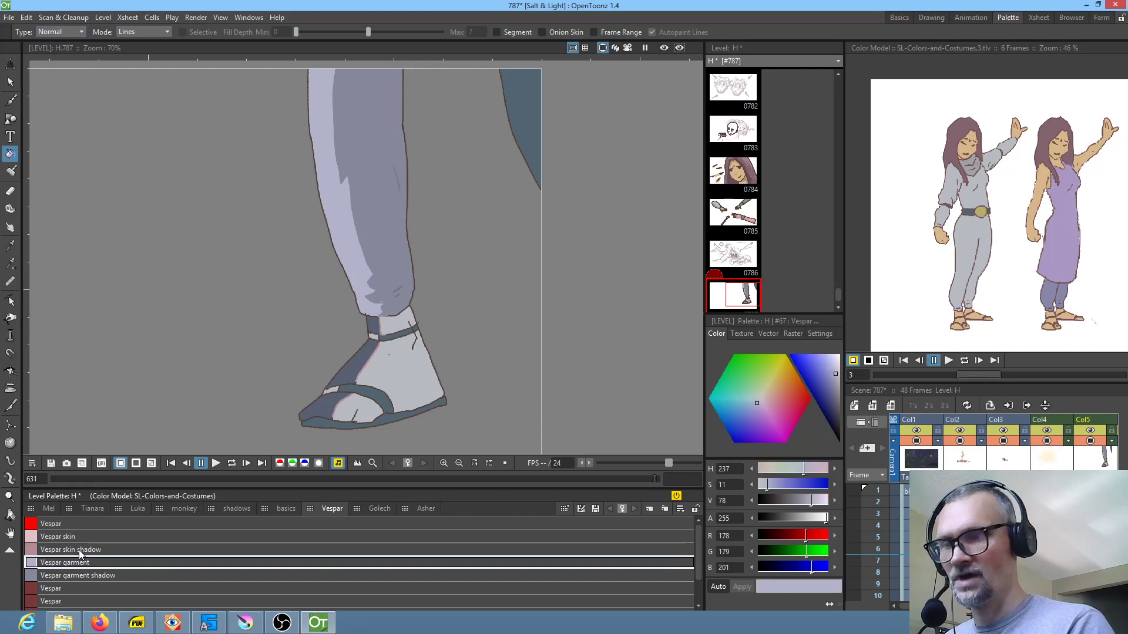
pyautogui.click(69, 576)
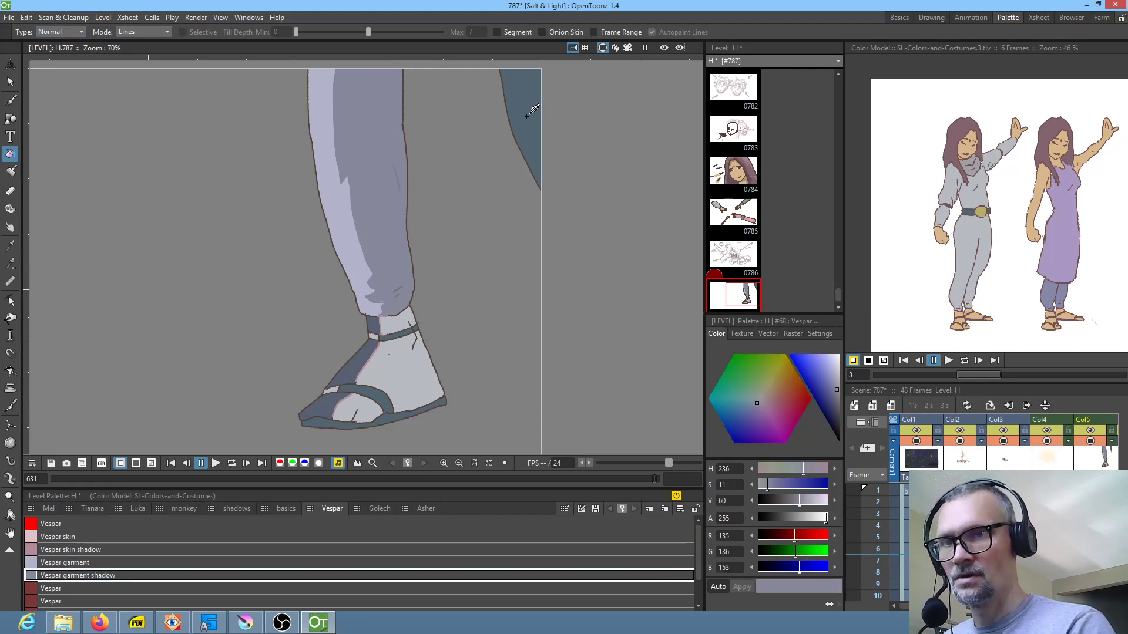
pyautogui.click(155, 32)
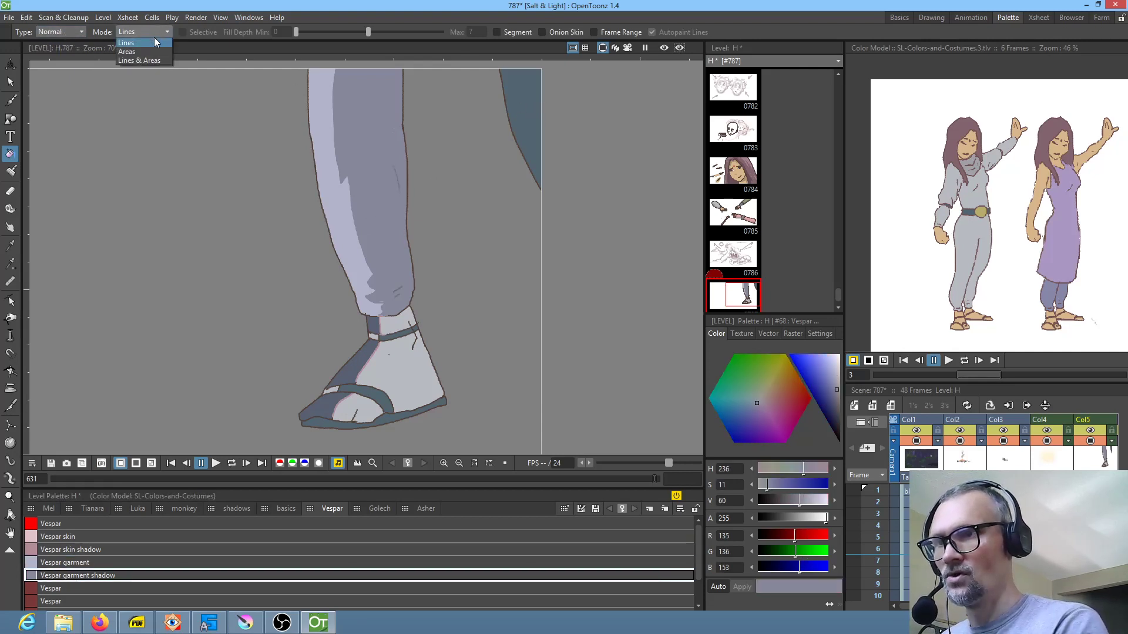
pyautogui.click(154, 52)
pyautogui.click(531, 88)
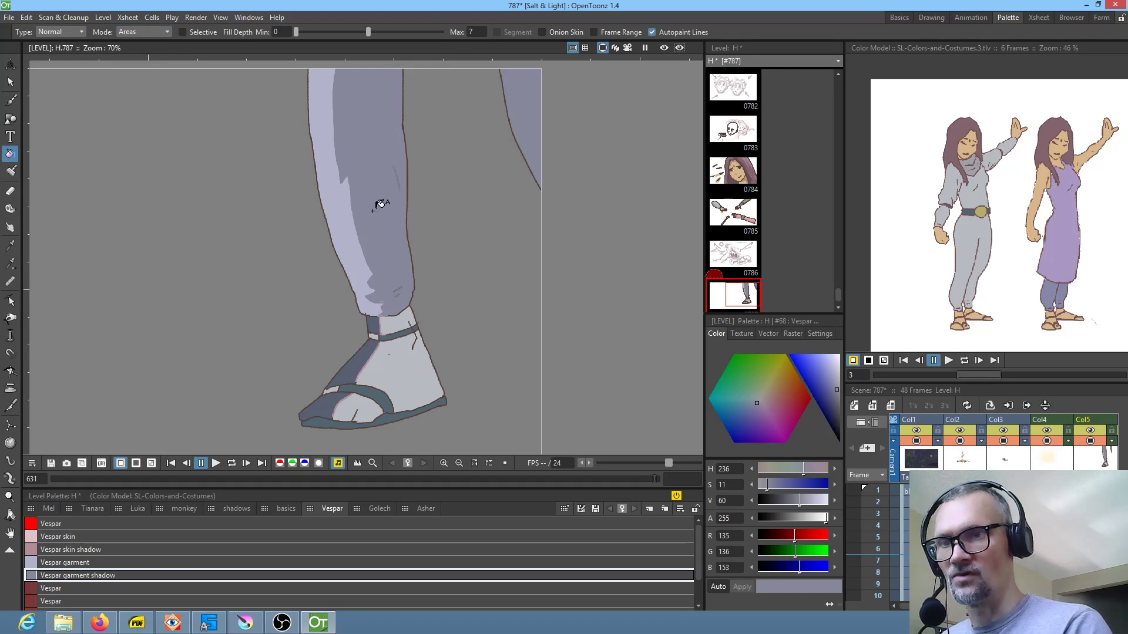
# - Fill the lit front parts of the ankle, foot and toes with the Vespar skin style
pyautogui.click(58, 537)
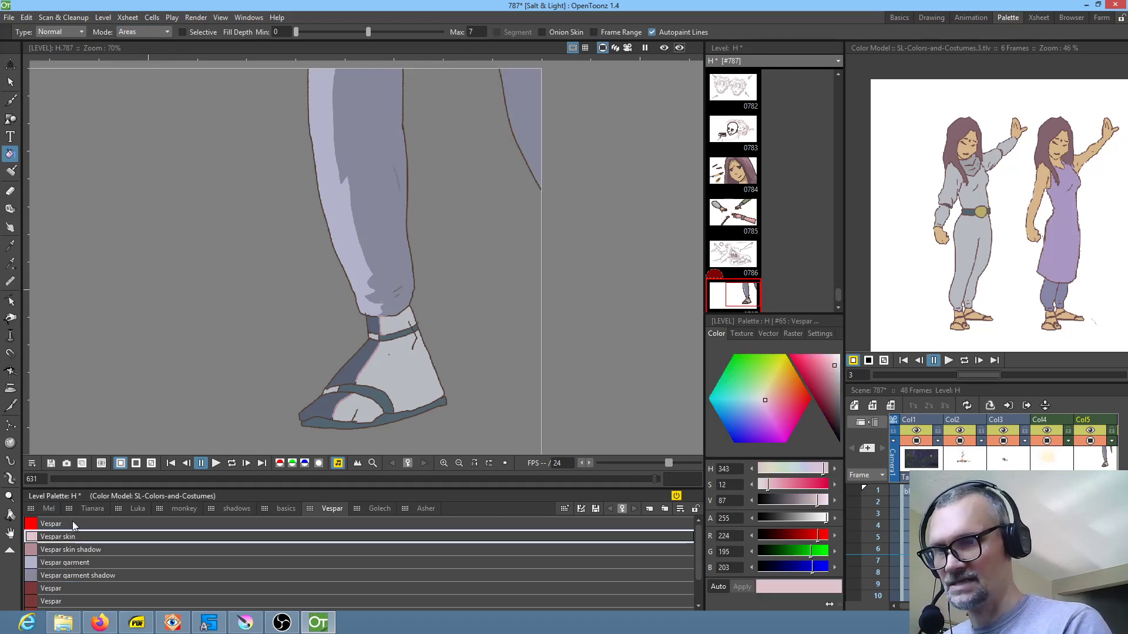
pyautogui.click(380, 320)
pyautogui.click(374, 344)
pyautogui.click(328, 405)
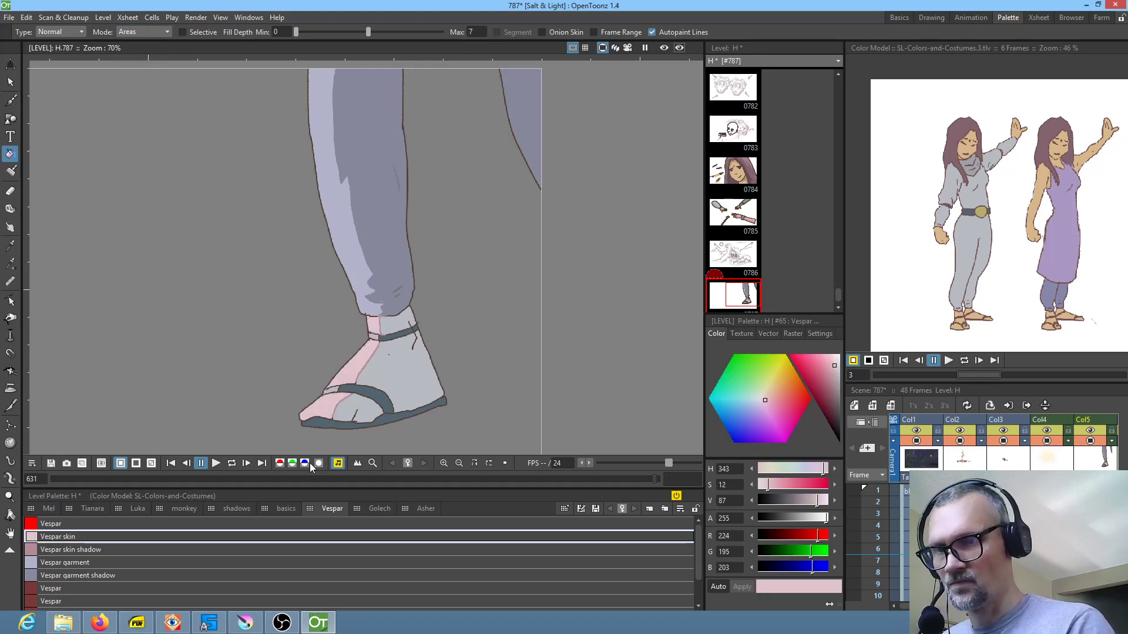
# - Fill the shaded parts of the ankle, foot and toes with the Vespar skin shadow style
pyautogui.click(66, 549)
pyautogui.click(405, 320)
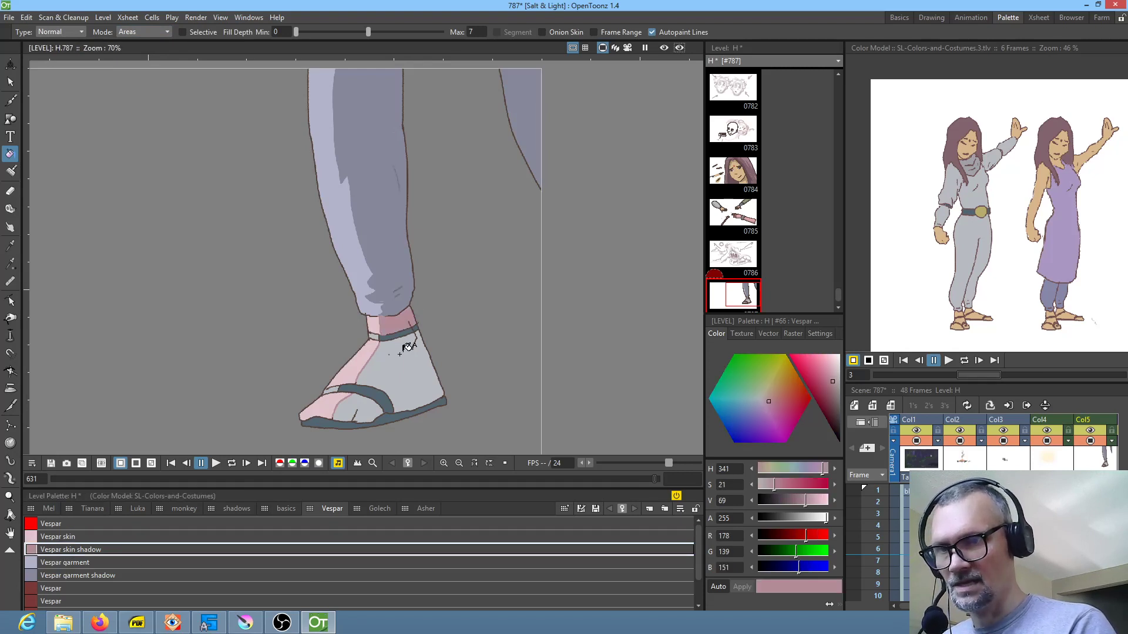
pyautogui.click(405, 355)
pyautogui.click(367, 396)
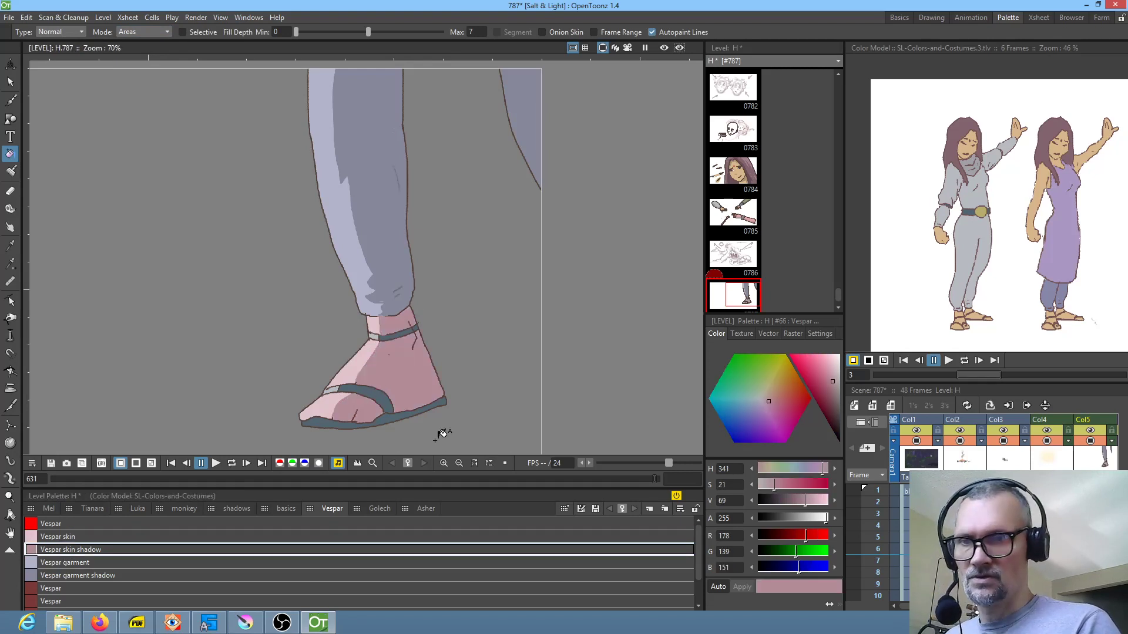
# - Fill the shaded sandal straps and the sole with the dark red Vespar style listed below Vespar garment shadow
pyautogui.click(89, 591)
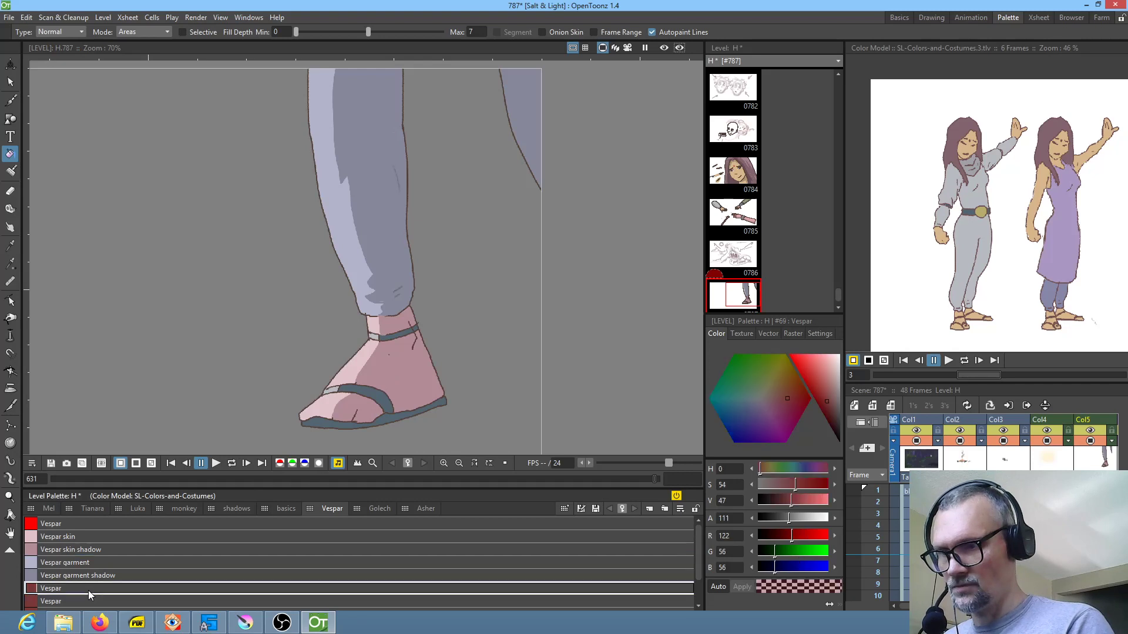
pyautogui.click(362, 383)
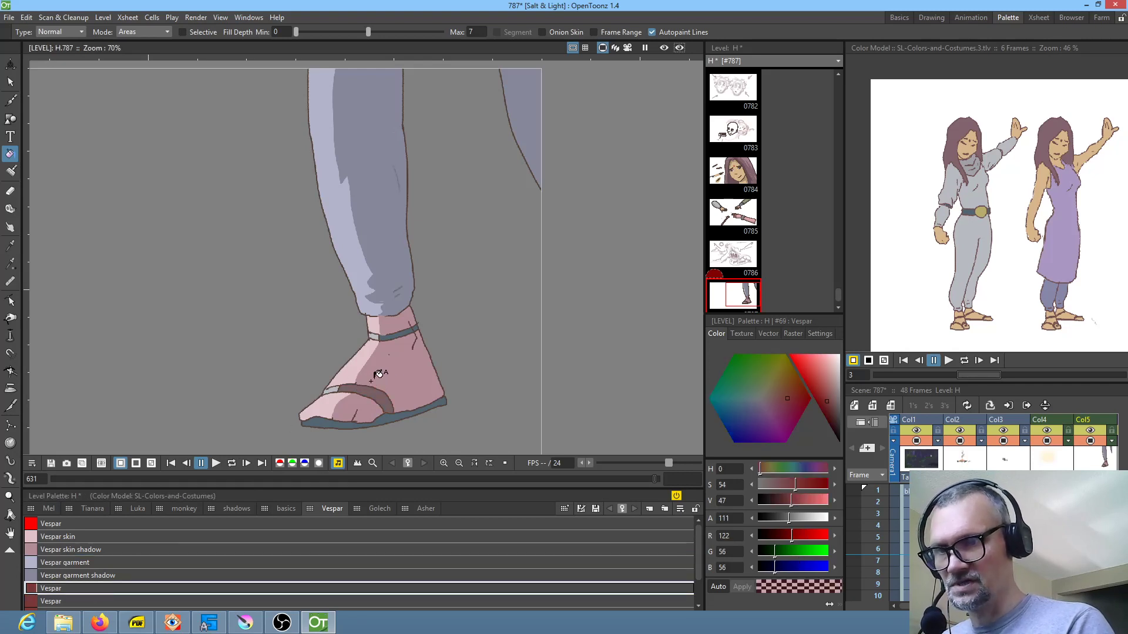
pyautogui.click(399, 411)
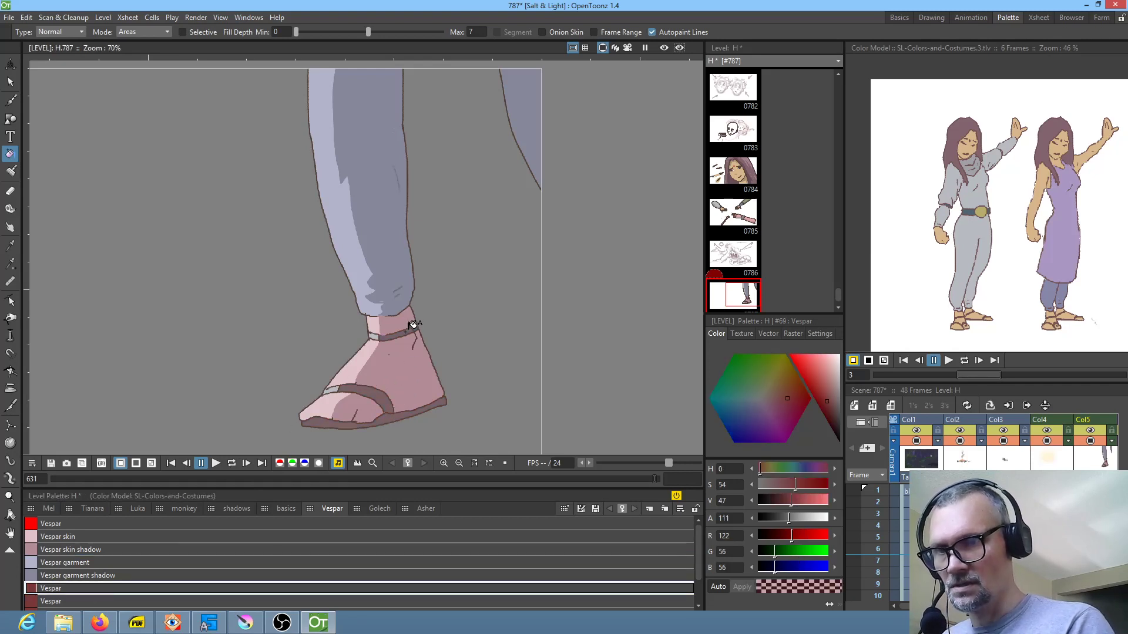
# - Rename the two dark red Vespar styles as "Vespar Leather" and "Vespar Leather Highlight"
pyautogui.doubleClick(74, 589)
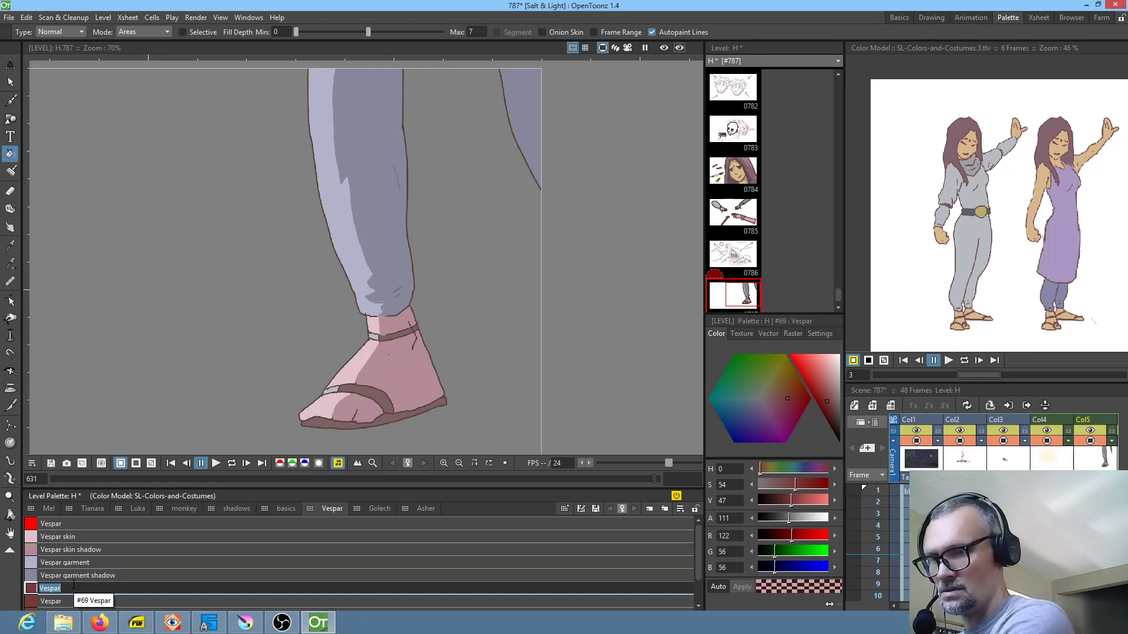
pyautogui.press('Right')
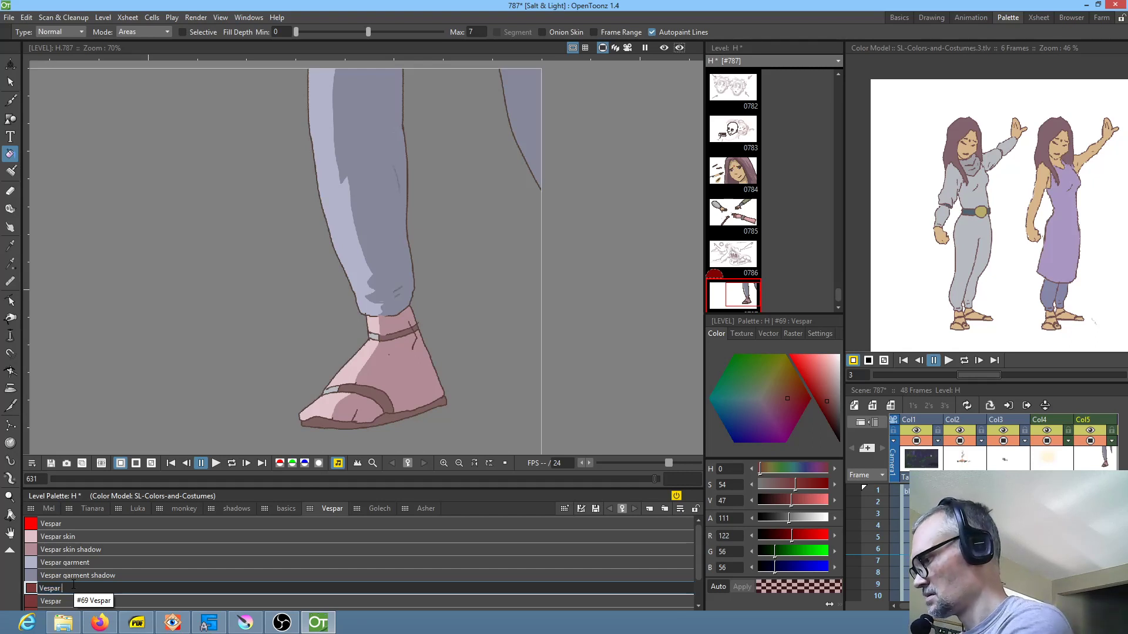
pyautogui.press('Return')
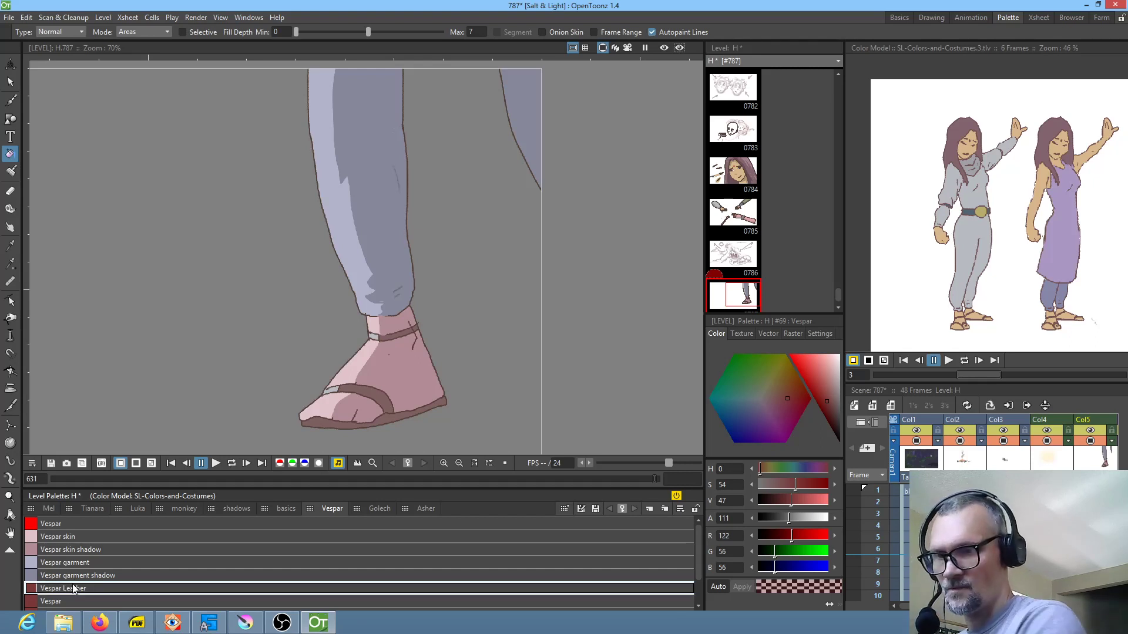
pyautogui.doubleClick(74, 602)
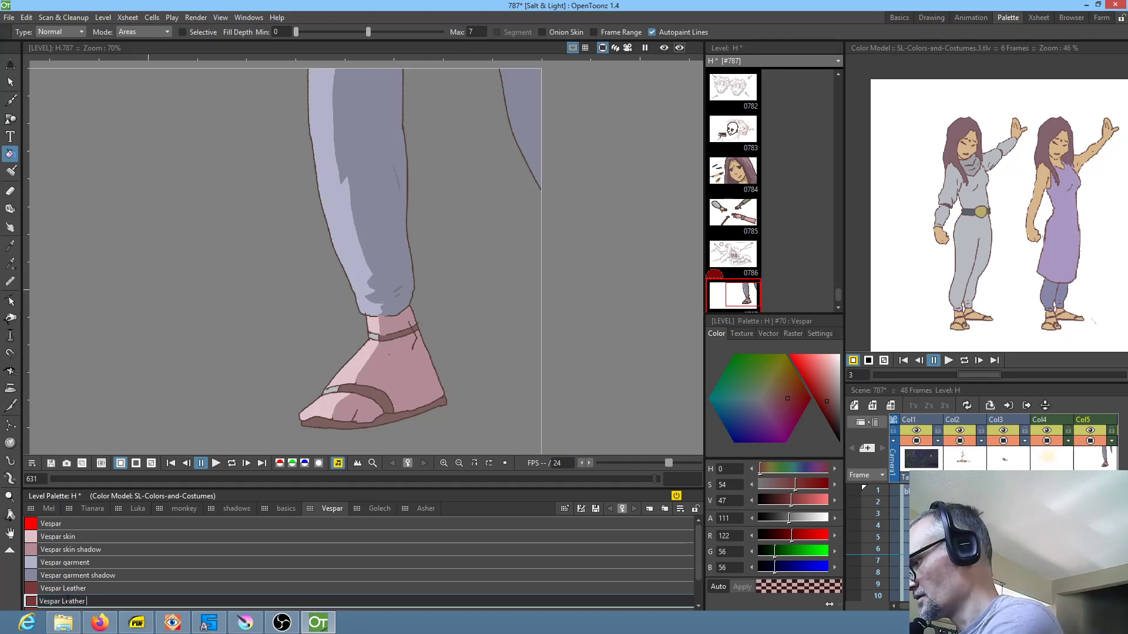
pyautogui.write('Leather Highlight')
pyautogui.press('Return')
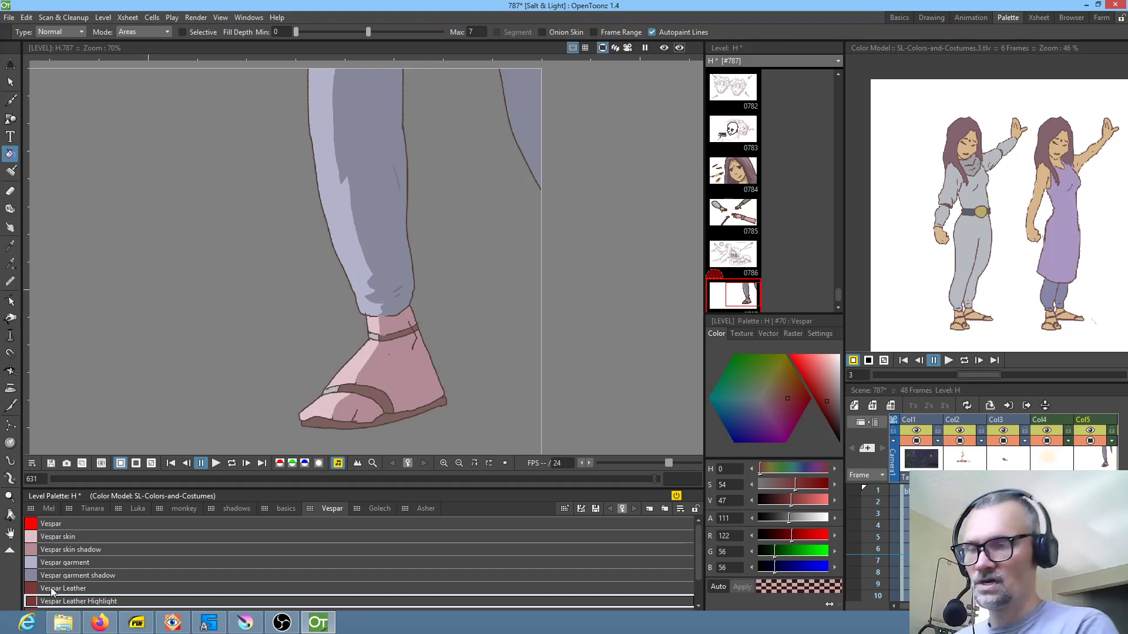
# - Adjust the Vespar Leather style's color to RGB 119, 57, 57
pyautogui.click(55, 588)
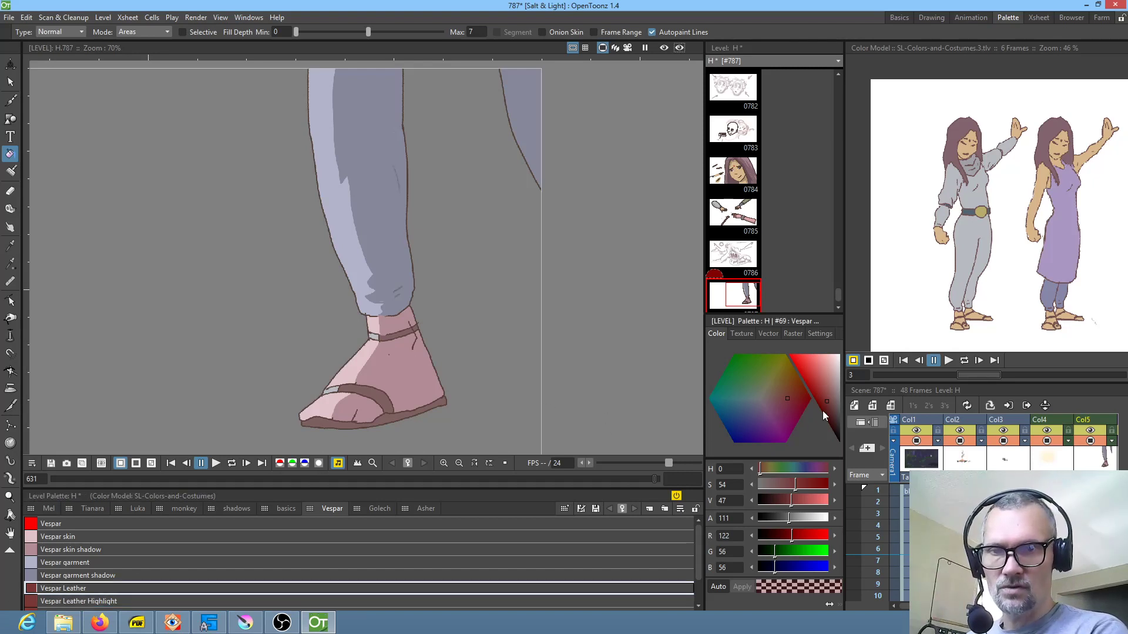
pyautogui.moveTo(829, 411); pyautogui.dragTo(827, 401)
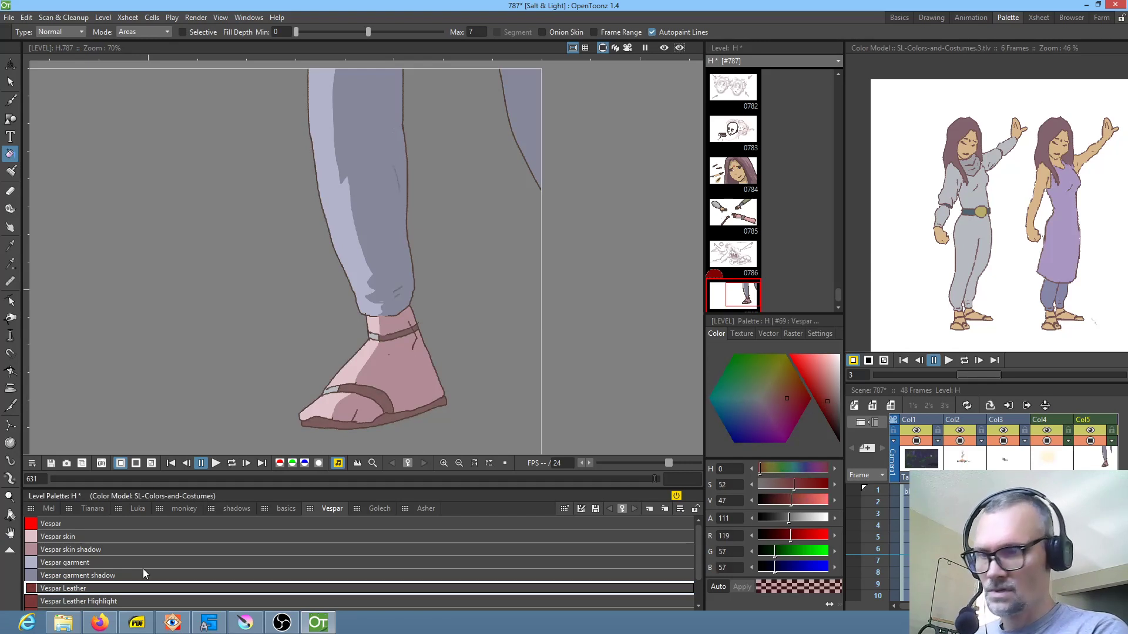
# - Sample the sandal's toe strap with the RGB Picker to set Vespar Leather Highlight to opaque RGB 124, 97, 97
pyautogui.click(92, 603)
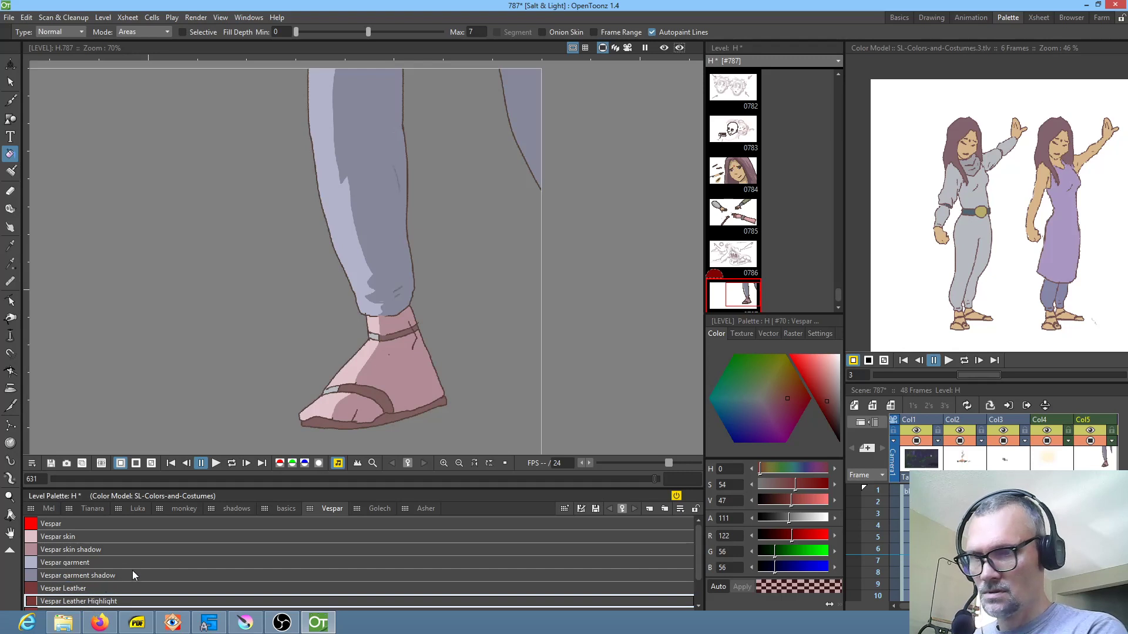
pyautogui.moveTo(483, 383); pyautogui.dragTo(491, 352)
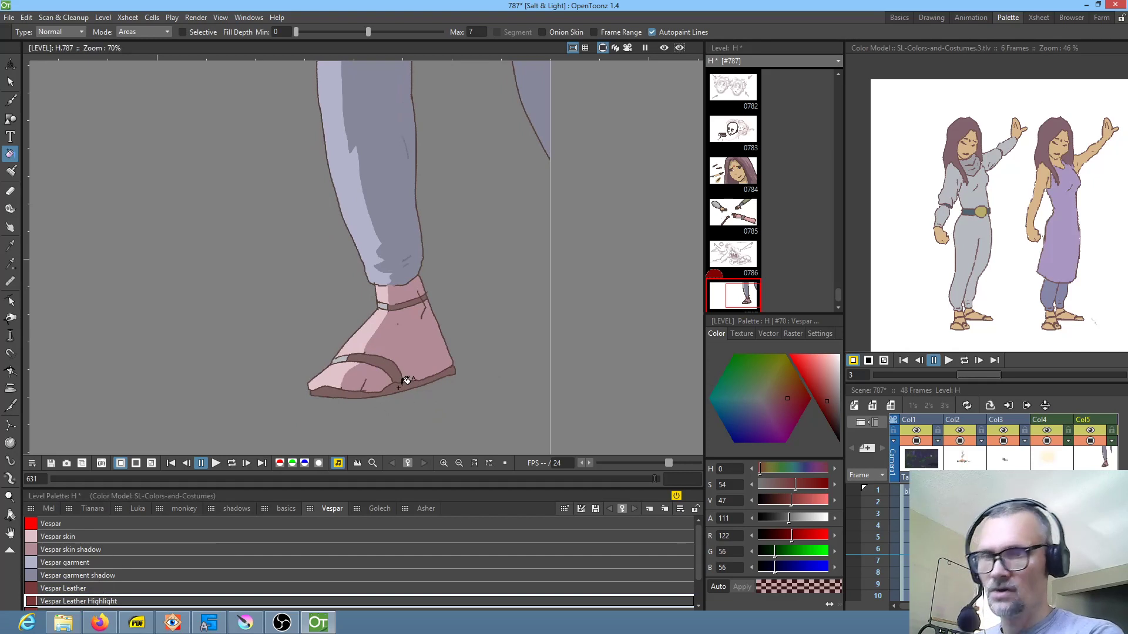
pyautogui.scroll(3, 372, 341)
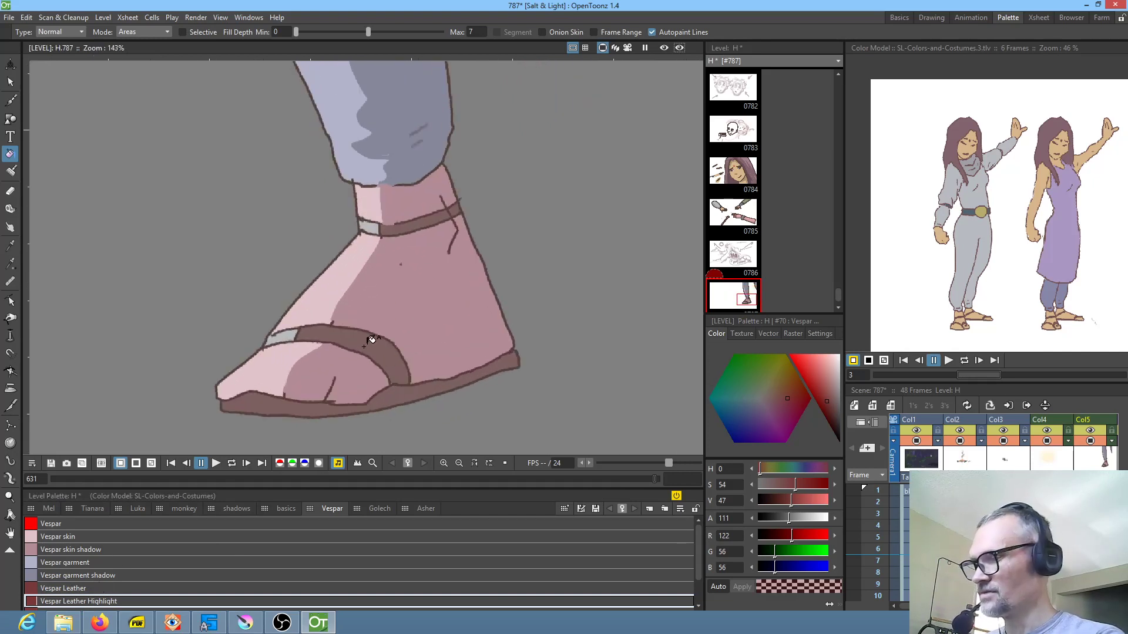
pyautogui.press('r')
pyautogui.click(366, 344)
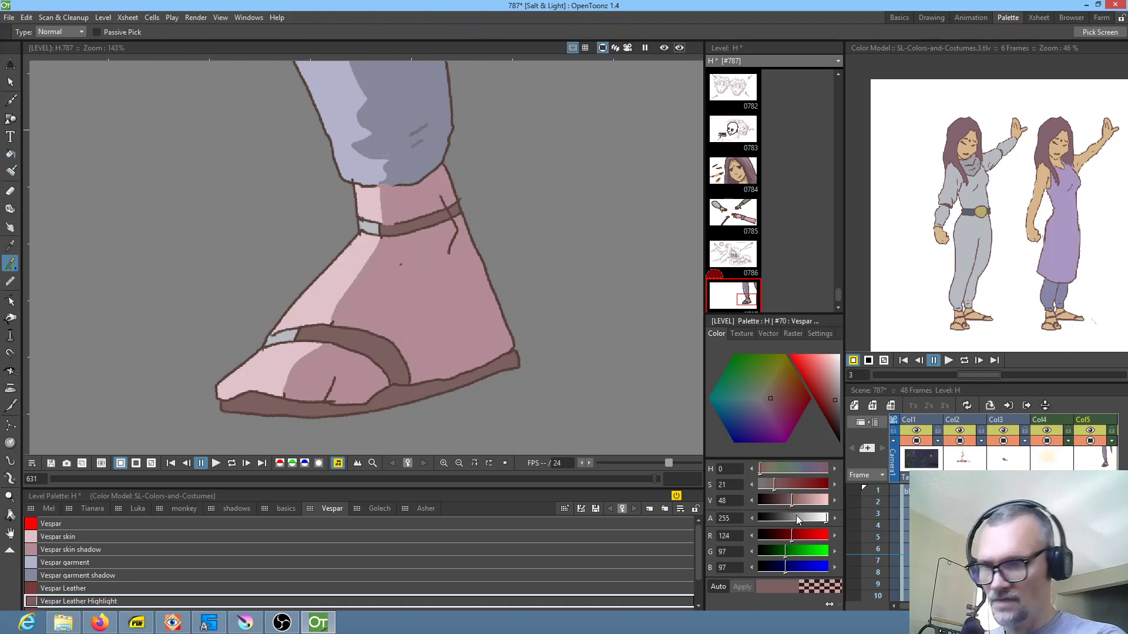
# - Set the Vespar Leather style's color to a deeper red, RGB 114, 43, 43
pyautogui.click(76, 588)
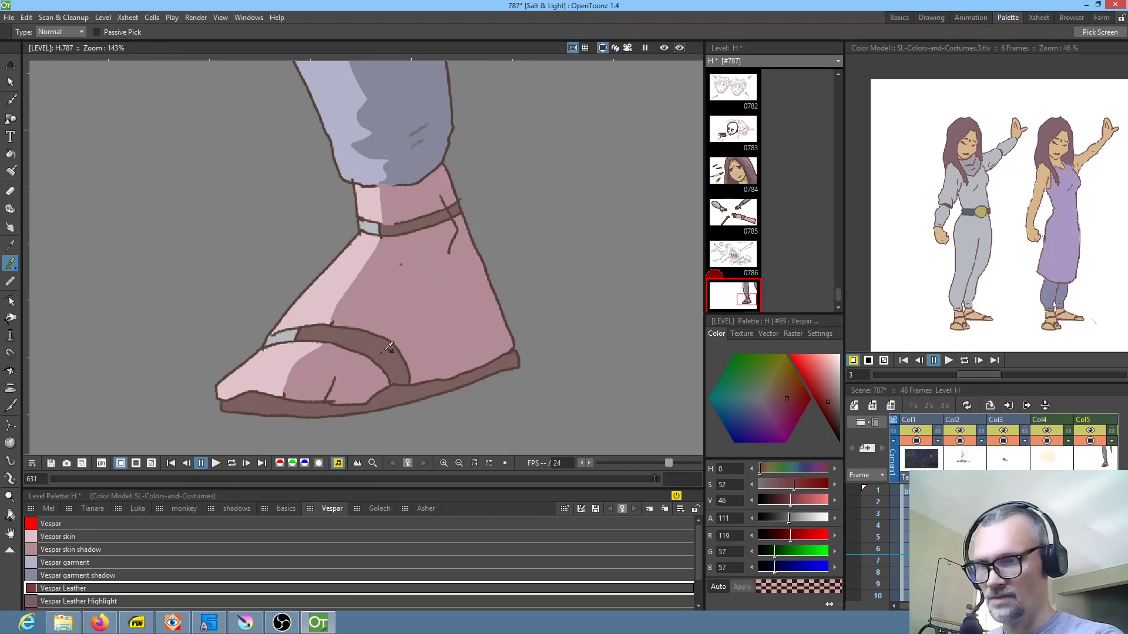
pyautogui.press('k')
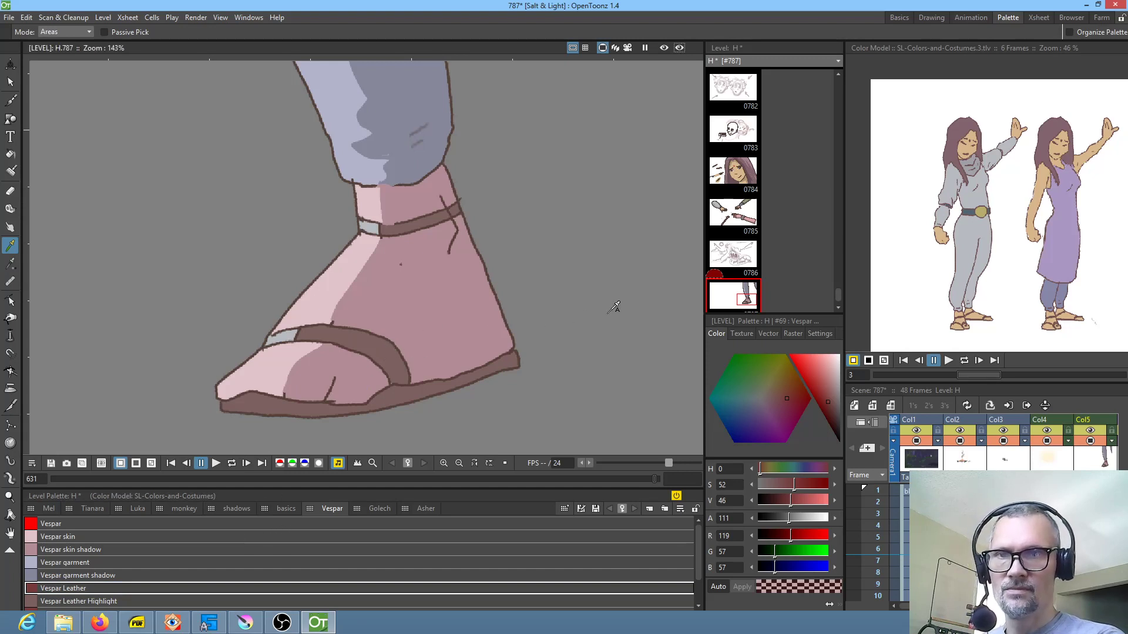
pyautogui.hscroll(4, 901, 533)
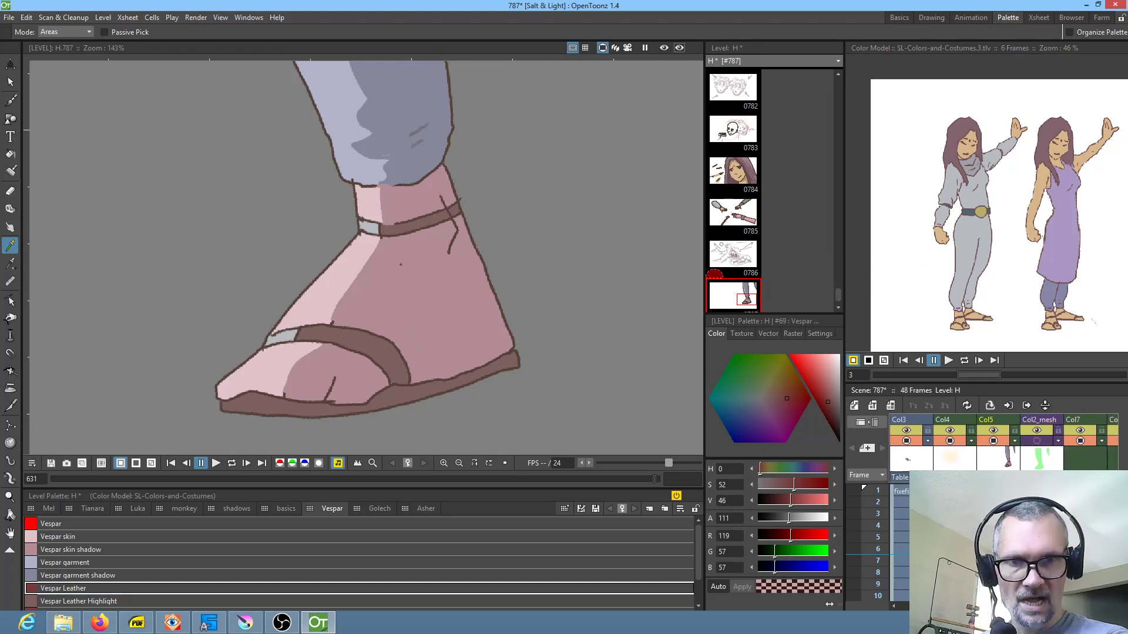
pyautogui.hscroll(-4, 901, 534)
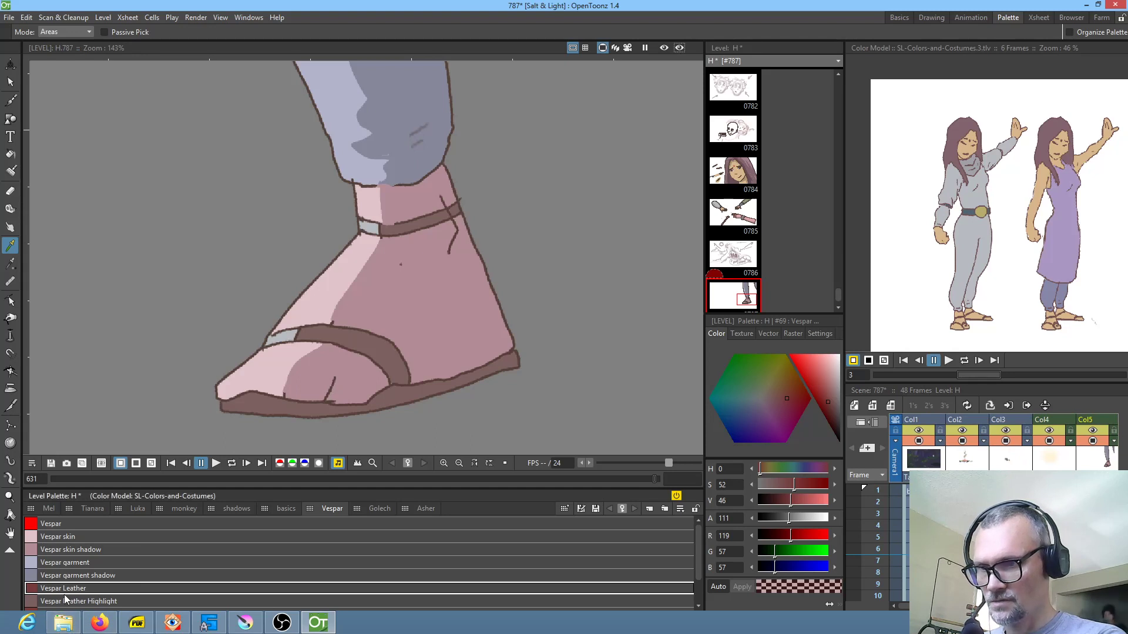
pyautogui.moveTo(824, 390)
pyautogui.mouseDown()
pyautogui.moveTo(791, 358)
pyautogui.moveTo(764, 363)
pyautogui.moveTo(840, 408)
pyautogui.moveTo(825, 403)
pyautogui.mouseUp()
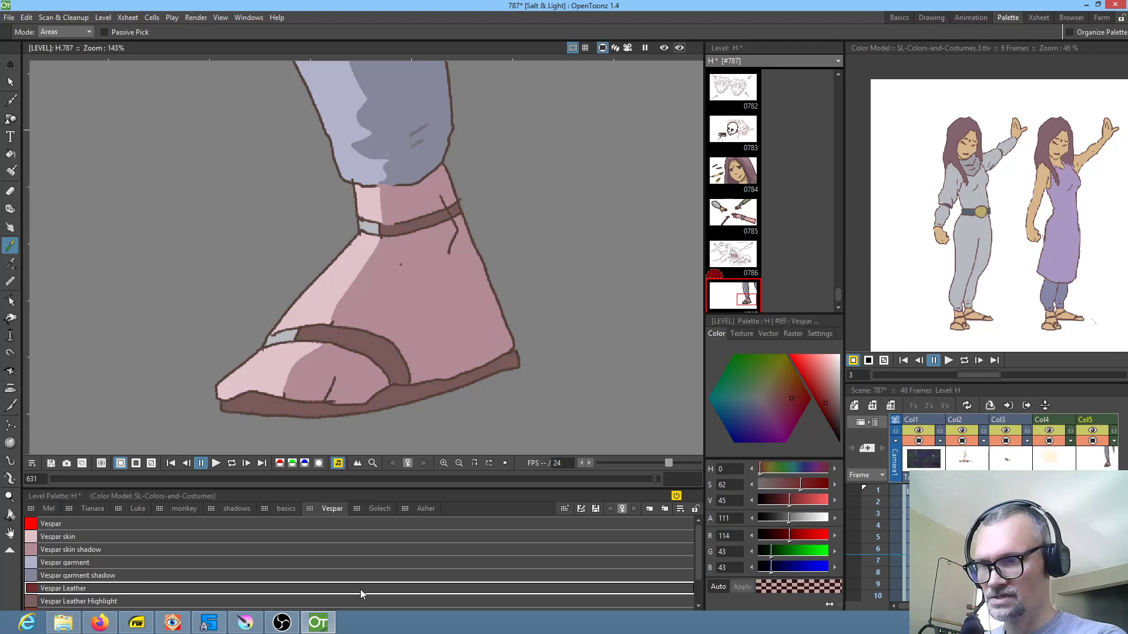
# - Sample the sandal's toe strap with the RGB Picker to set Vespar Leather Highlight to opaque RGB 122, 91, 91
pyautogui.click(73, 601)
pyautogui.press('r')
pyautogui.click(388, 342)
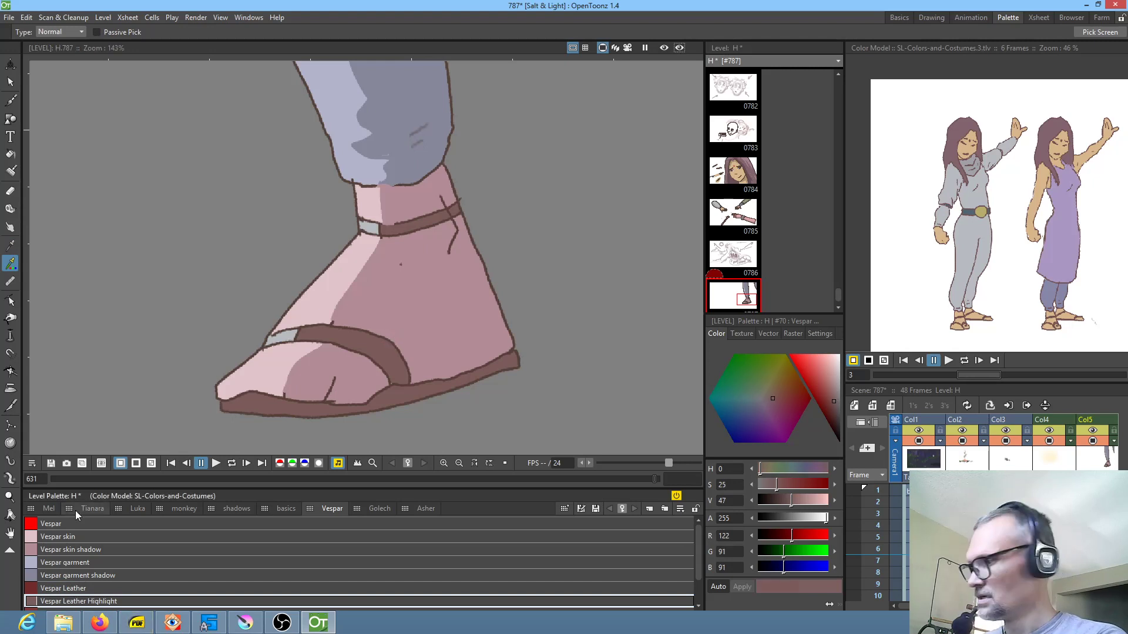
# - Fill the unpainted lit ends of the toe and ankle straps with Vespar Leather Highlight
pyautogui.press('f')
pyautogui.click(282, 337)
pyautogui.click(370, 226)
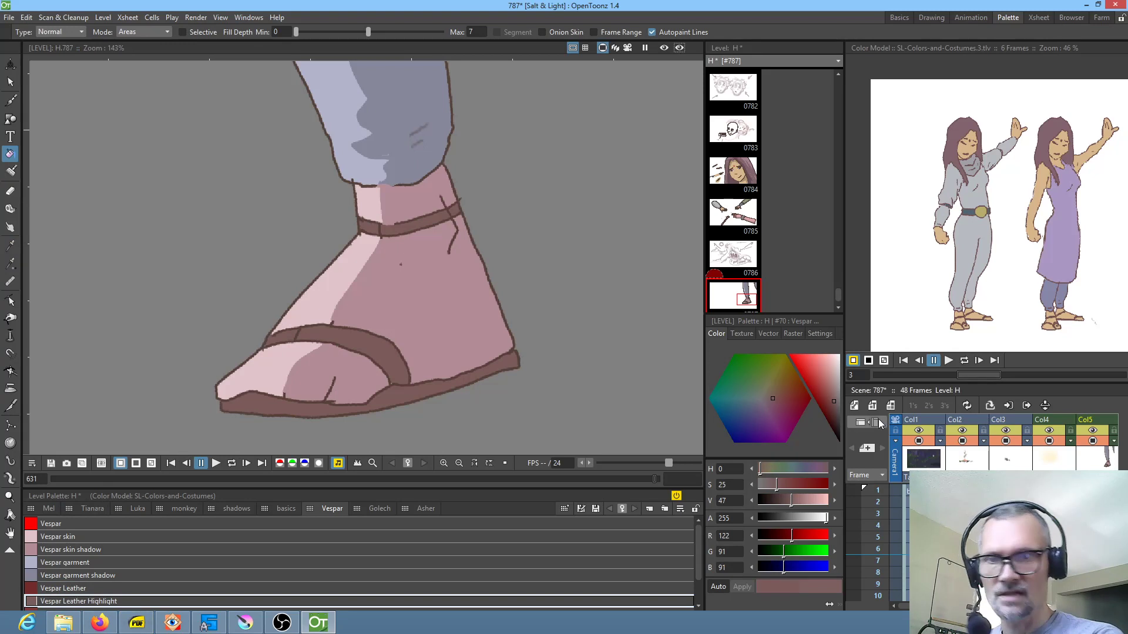
# - Lighten the Vespar Leather Highlight style to a value of 79, RGB 201, 151, 151
pyautogui.moveTo(791, 499); pyautogui.dragTo(814, 505)
pyautogui.scroll(-4, 543, 318)
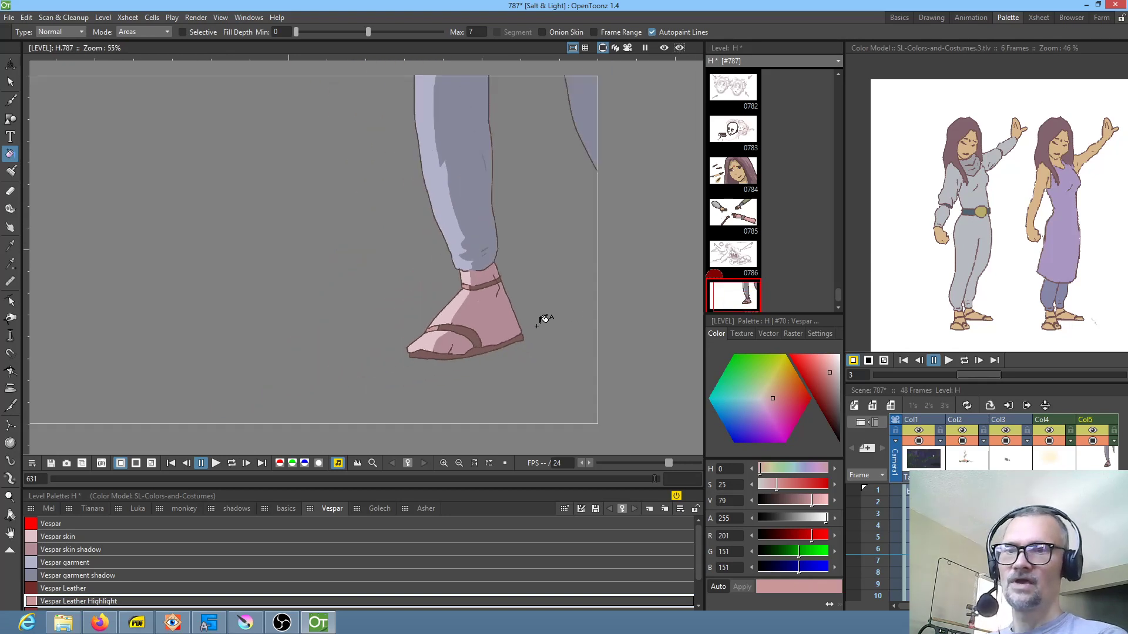
pyautogui.scroll(-1, 544, 319)
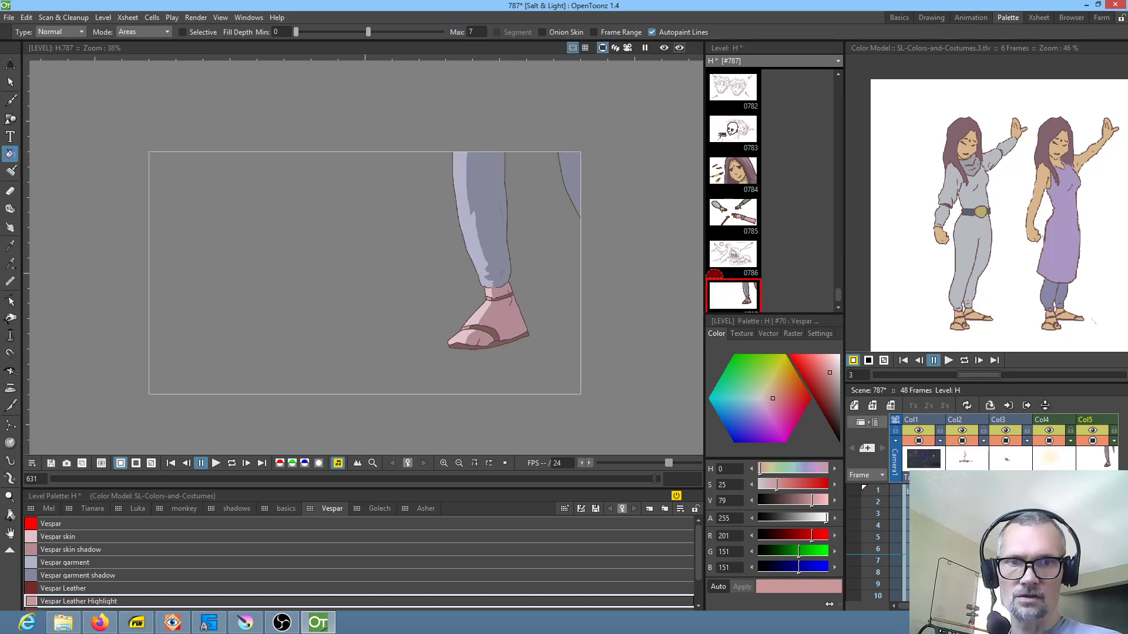
# - Return to frame 1 of the scene in the leg drawing's column and save the scene with all its levels
pyautogui.click(1094, 490)
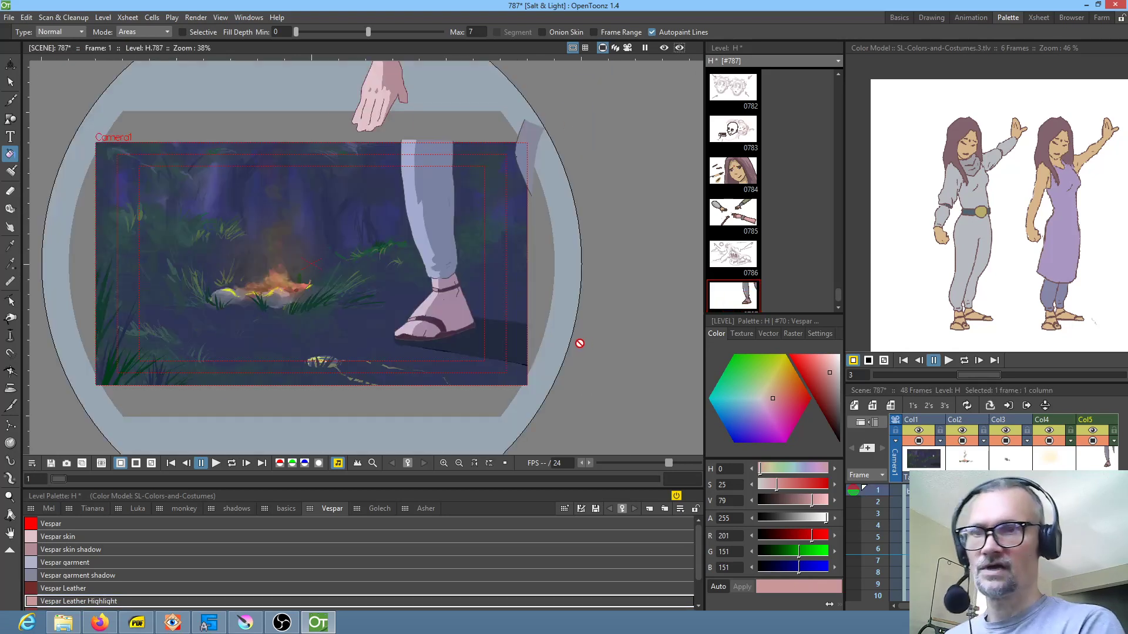
pyautogui.click(9, 17)
pyautogui.click(30, 56)
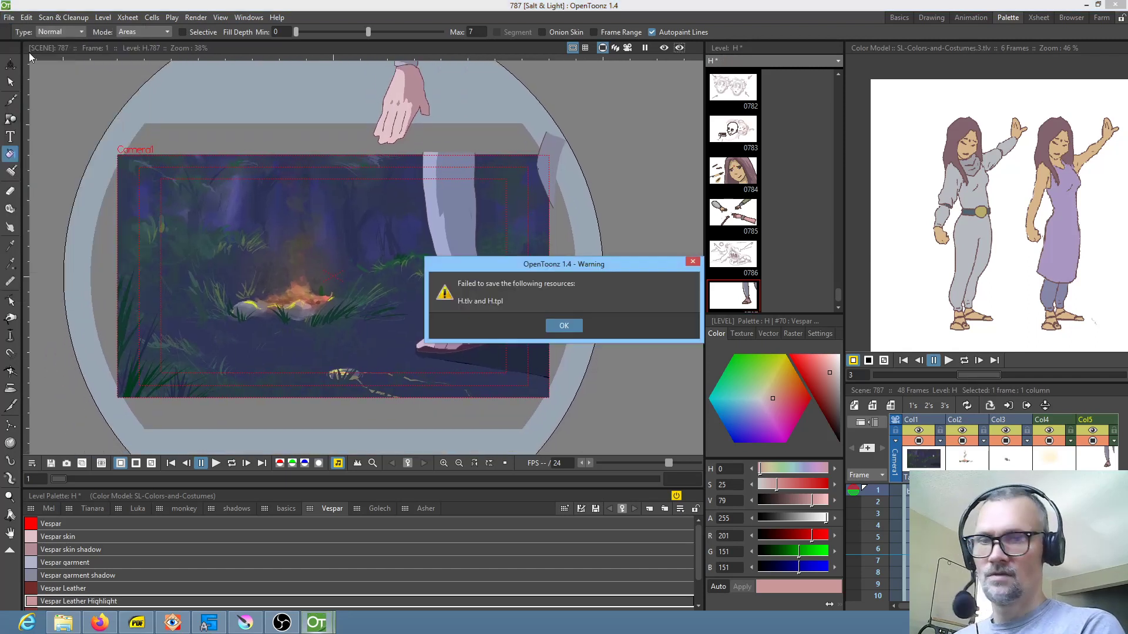
pyautogui.click(563, 327)
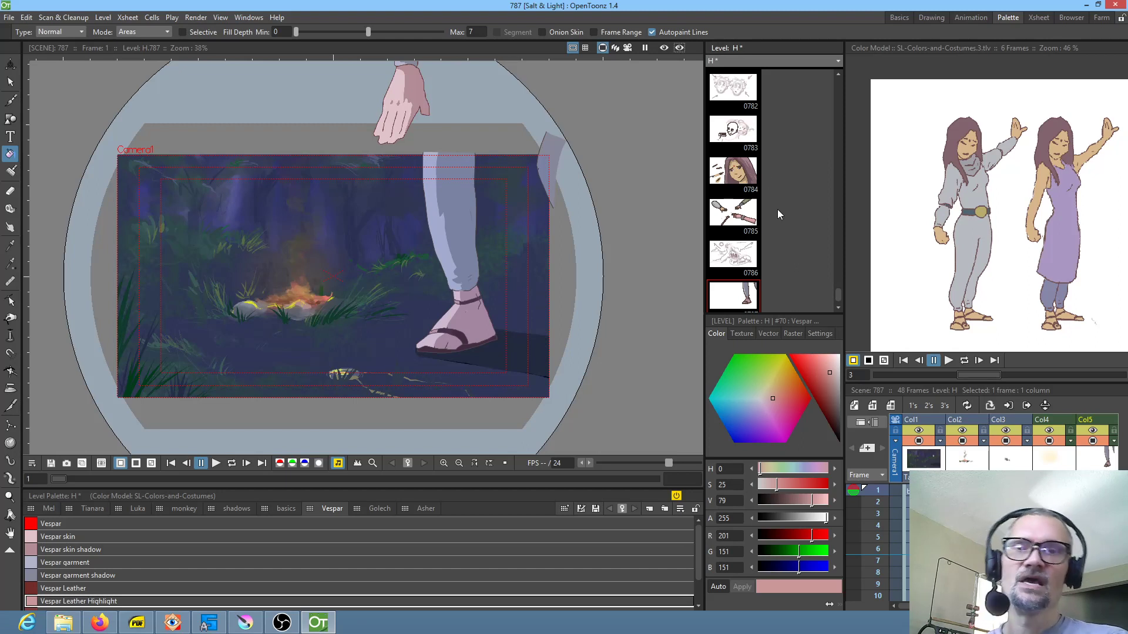
# - Look through drawings 0783 to 0787 of level H to compare how the characters are painted
pyautogui.click(744, 299)
pyautogui.click(741, 257)
pyautogui.click(738, 218)
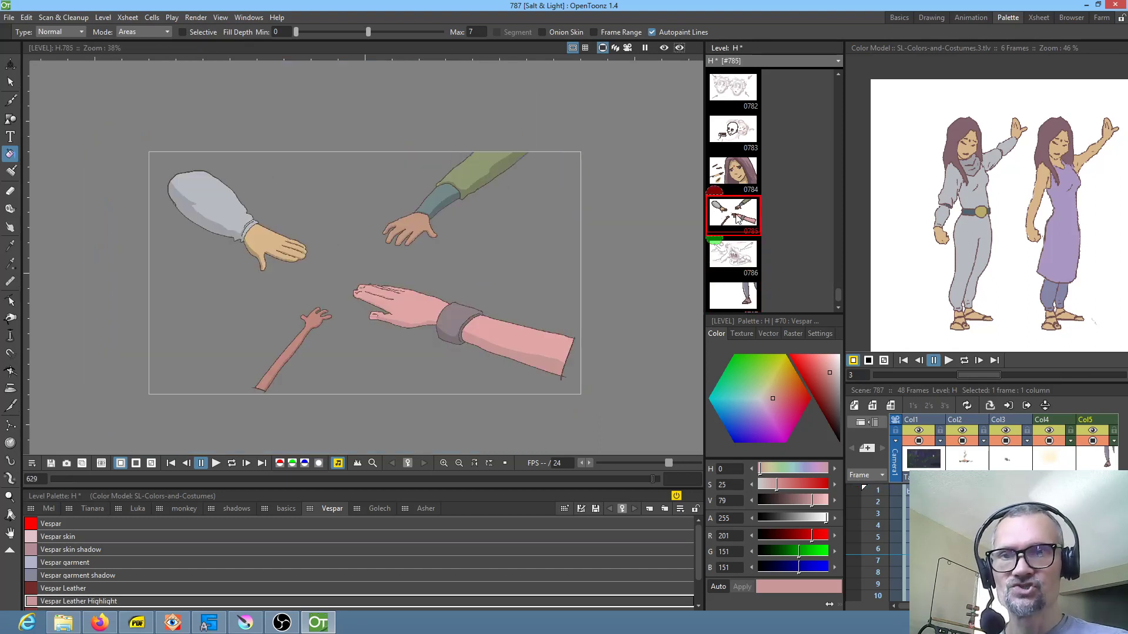
pyautogui.click(742, 182)
pyautogui.click(738, 125)
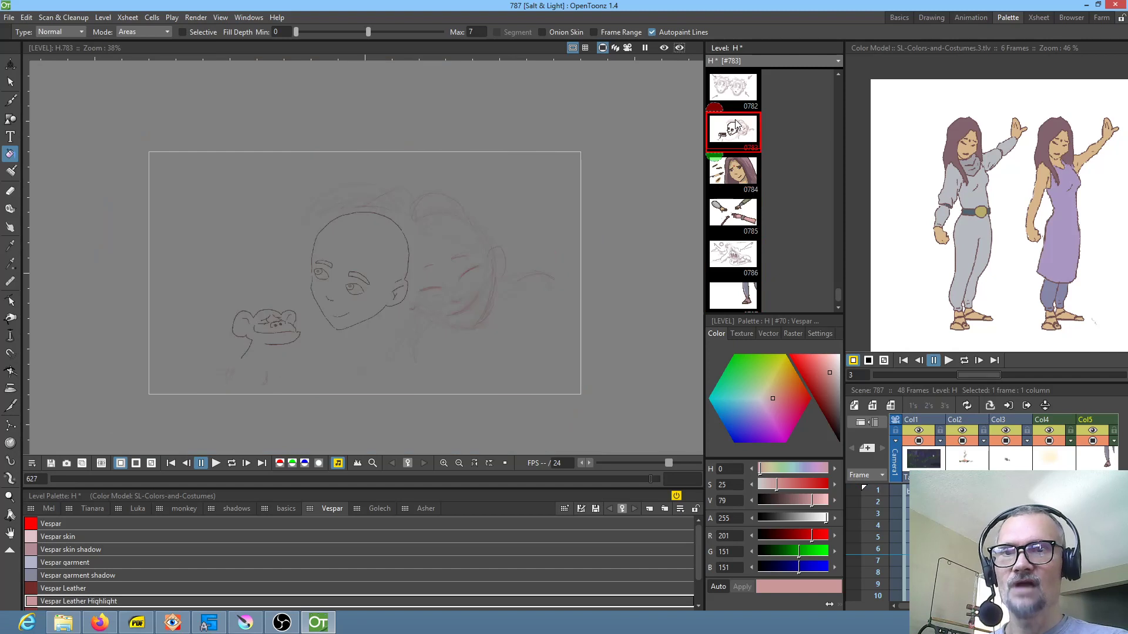
pyautogui.click(738, 176)
pyautogui.click(735, 211)
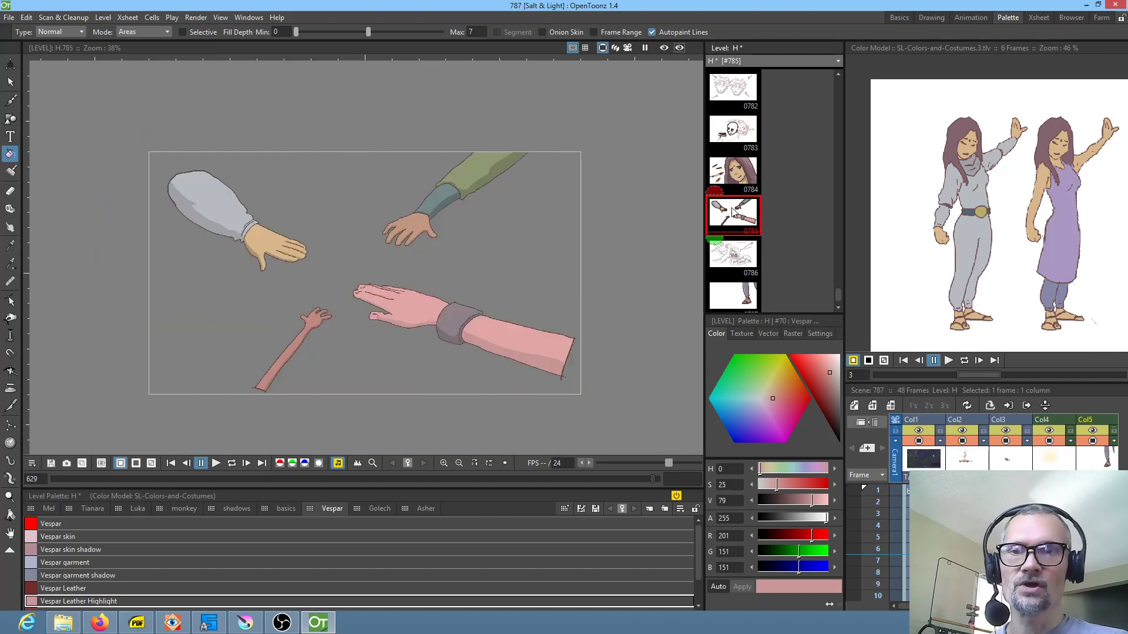
pyautogui.click(733, 254)
pyautogui.click(737, 298)
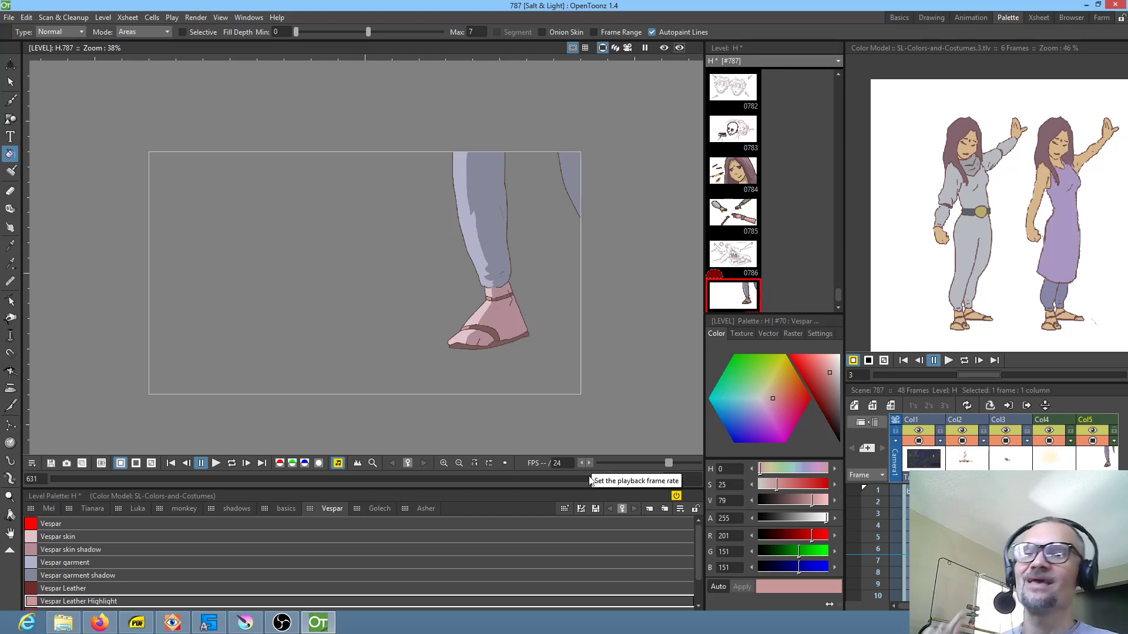
# - Save the palette over SL-Colors-and-Costumes.tpl in the drawings folder
pyautogui.click(580, 511)
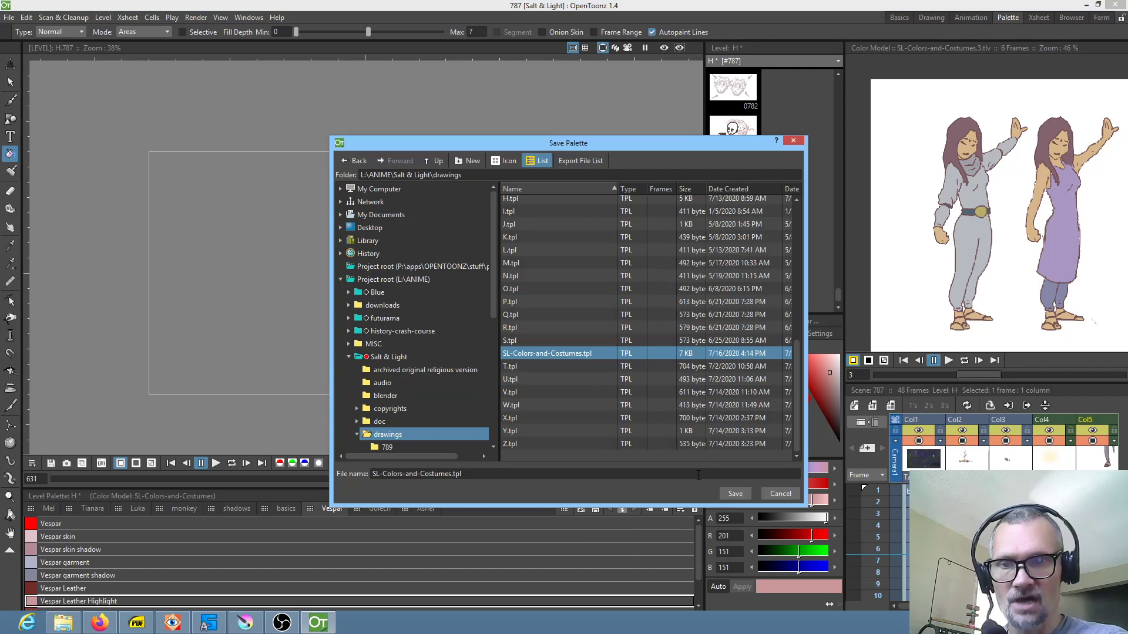
pyautogui.click(734, 494)
pyautogui.click(536, 320)
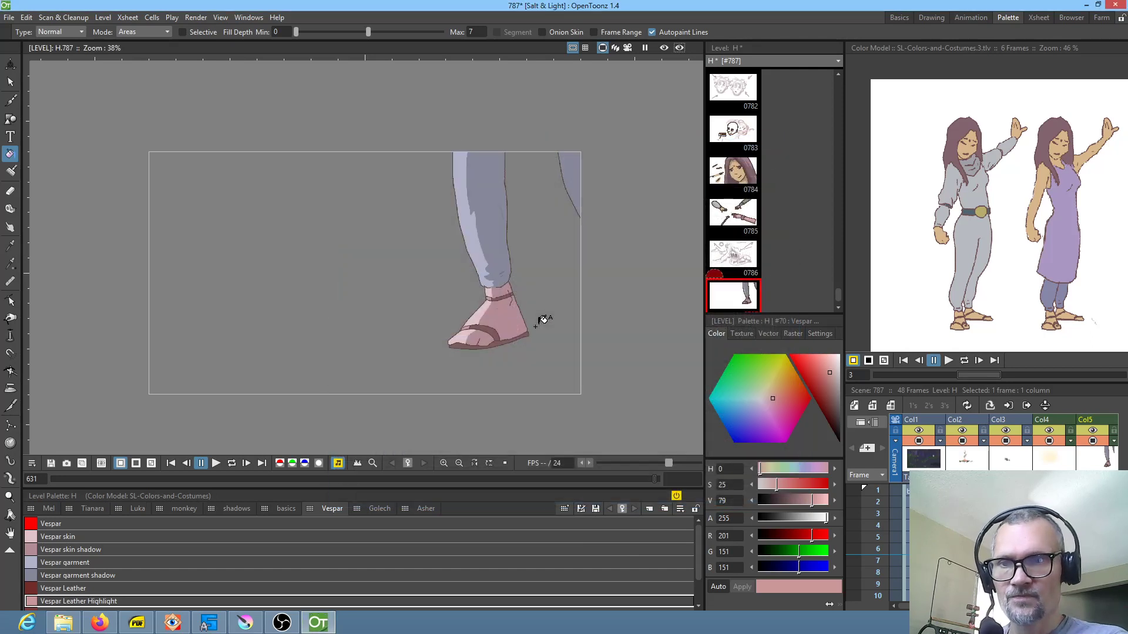
# - Open the recent scene costuming.tnz, saving all changes to the current scene
pyautogui.click(9, 18)
pyautogui.moveTo(28, 94)
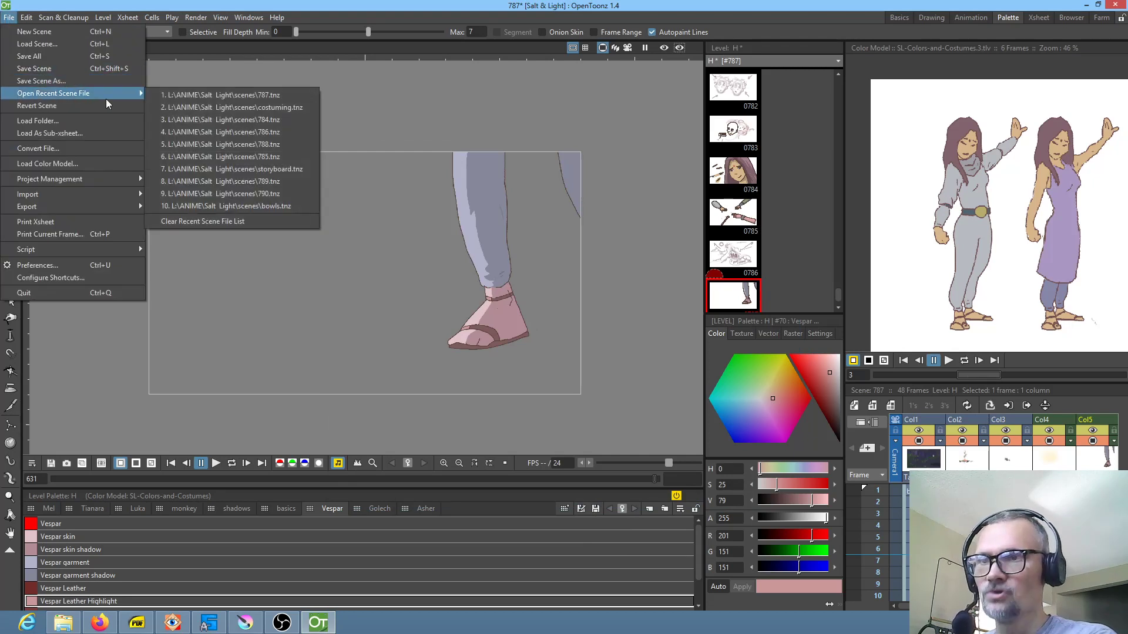
pyautogui.click(231, 110)
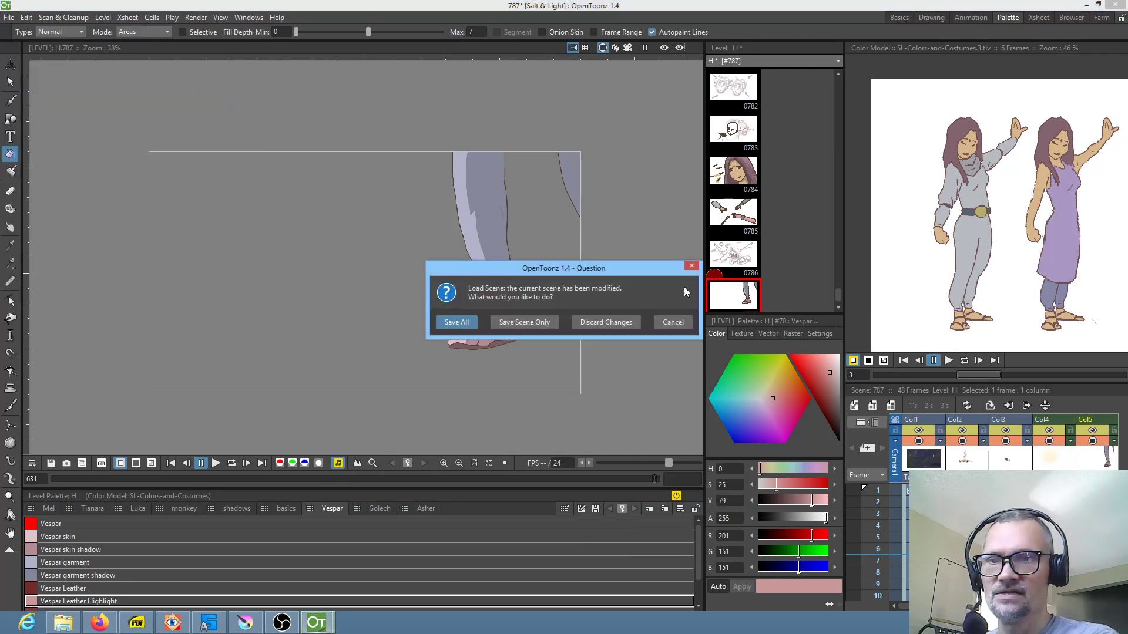
pyautogui.click(461, 327)
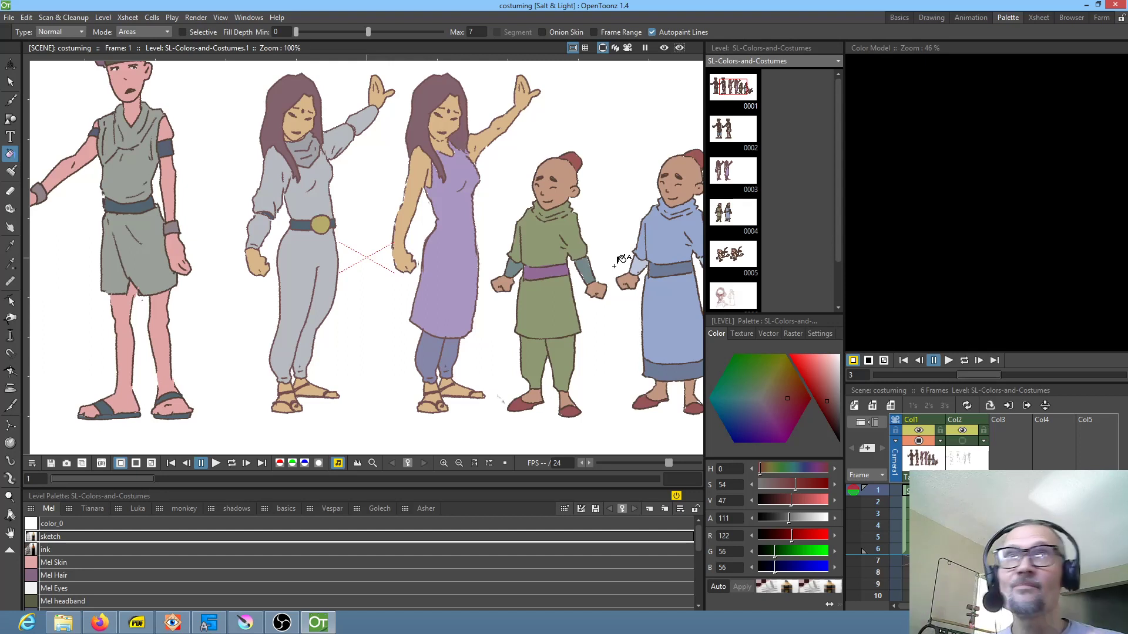
# - Check the Vespar Leather and Vespar Leather Highlight styles on the costume palette's Vespar page
pyautogui.click(333, 509)
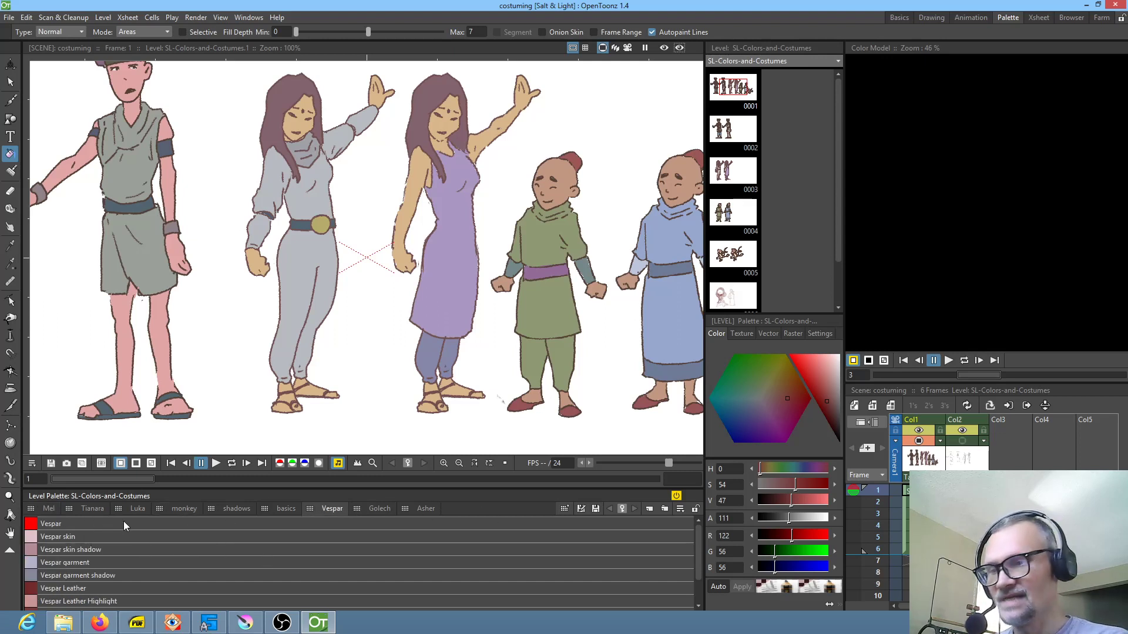
pyautogui.scroll(-1, 185, 563)
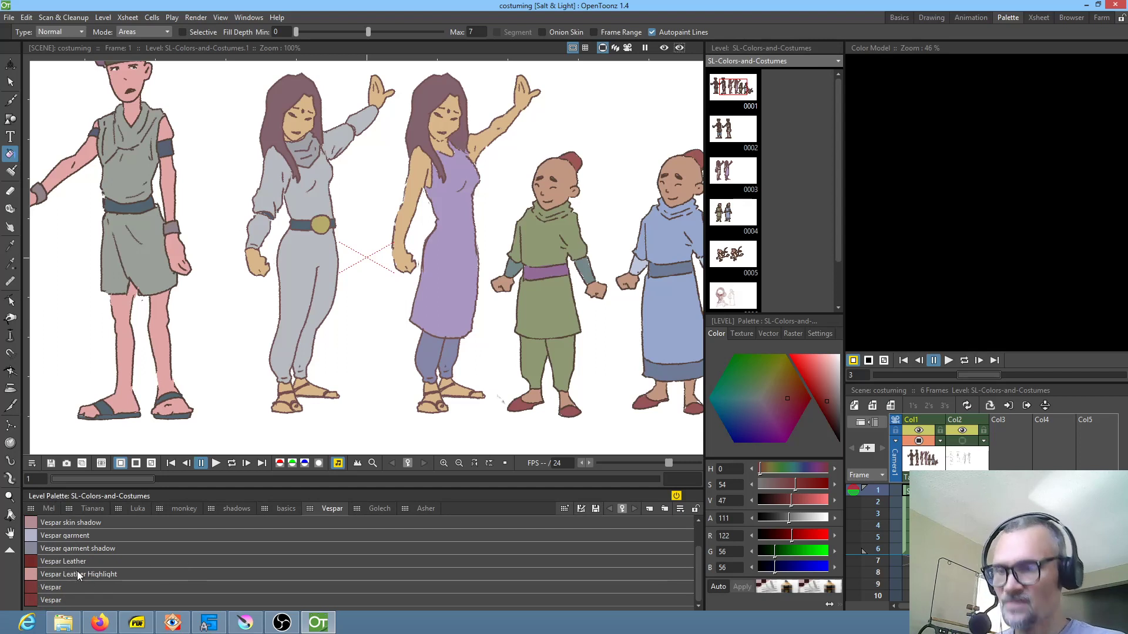
pyautogui.click(105, 563)
pyautogui.click(122, 575)
pyautogui.click(129, 560)
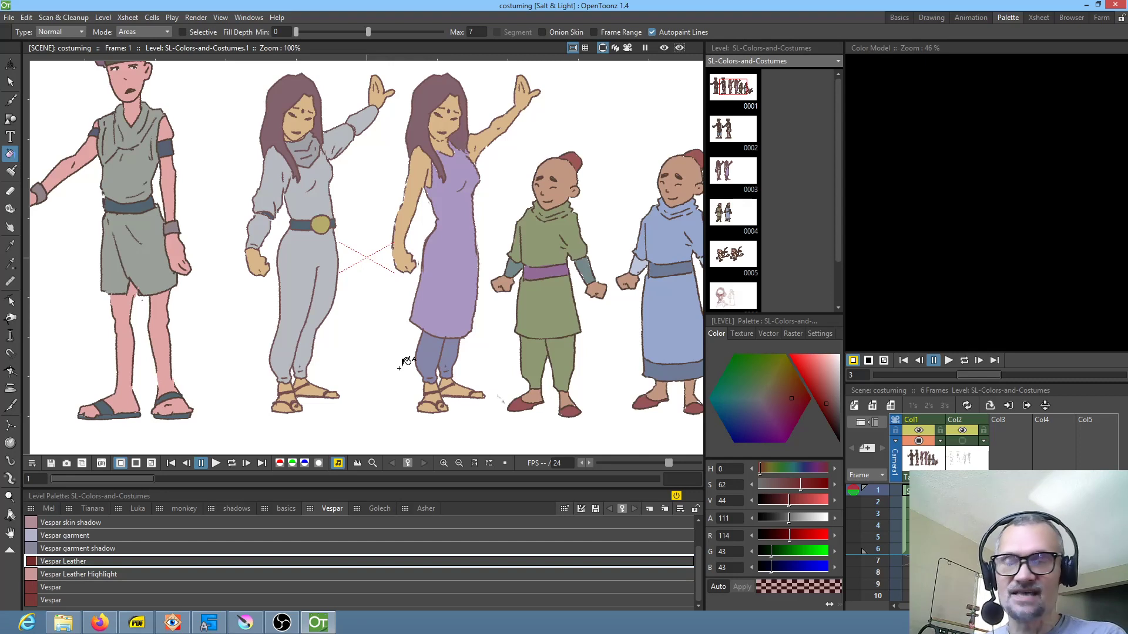
# - Reopen the recent scene 787.tnz and review the Vespar styles in its palette
pyautogui.click(8, 19)
pyautogui.moveTo(52, 97)
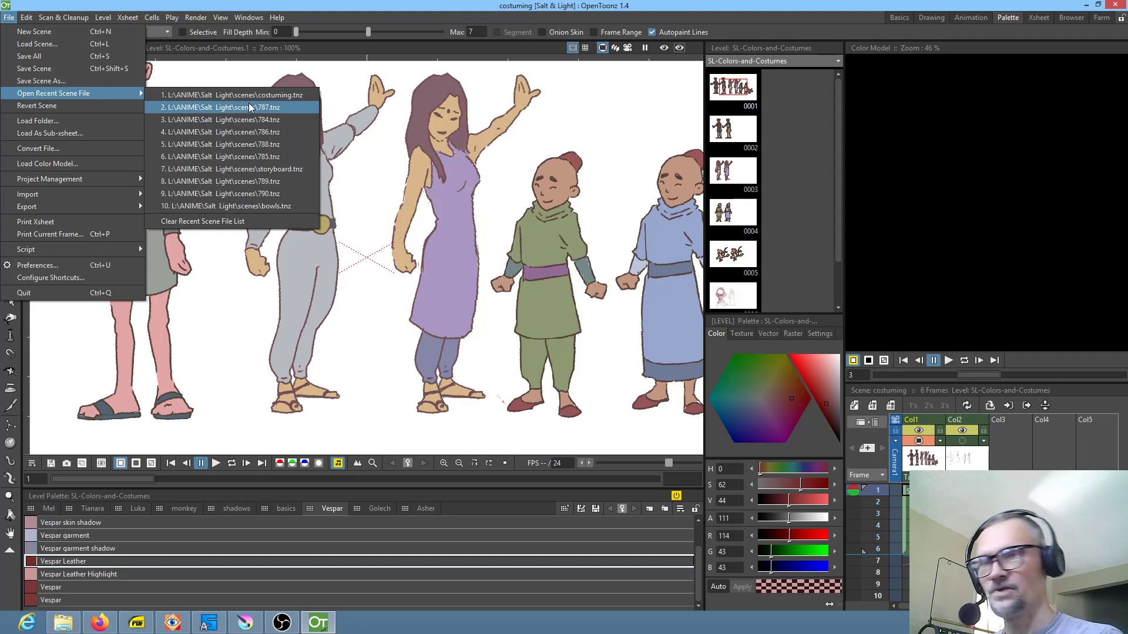
pyautogui.click(250, 108)
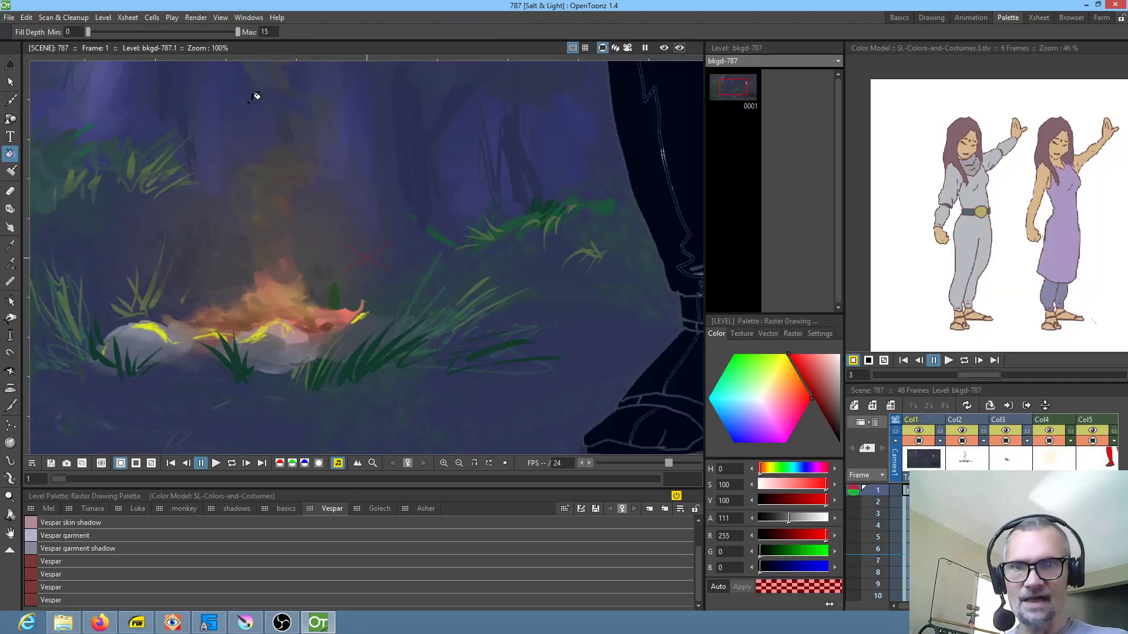
pyautogui.scroll(-3, 520, 235)
pyautogui.moveTo(557, 244); pyautogui.dragTo(511, 235)
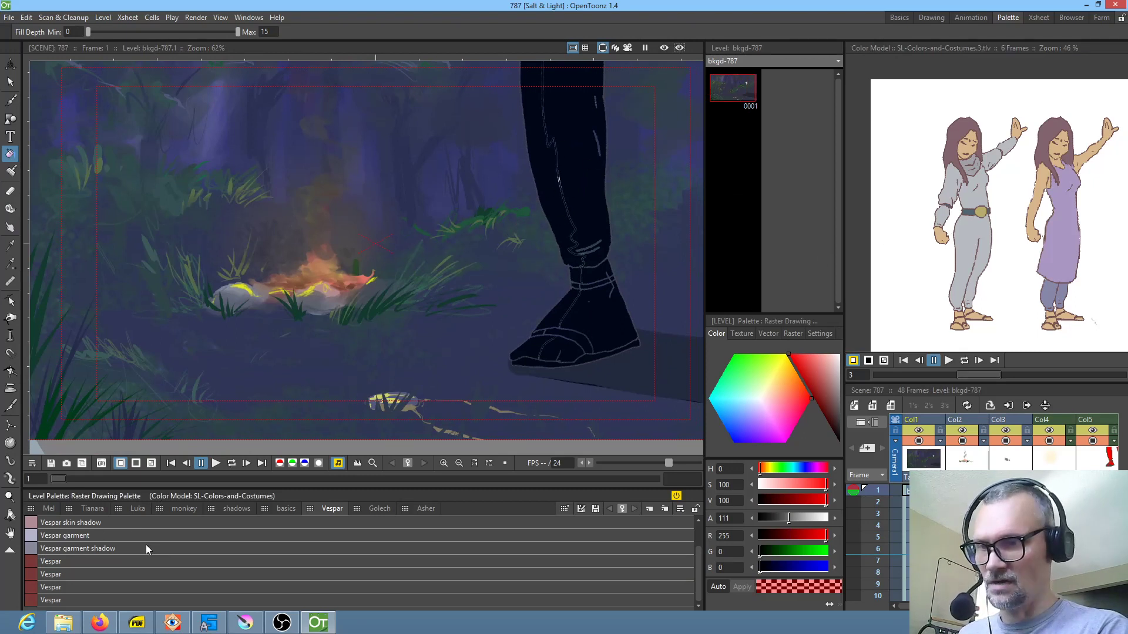
pyautogui.scroll(2, 145, 544)
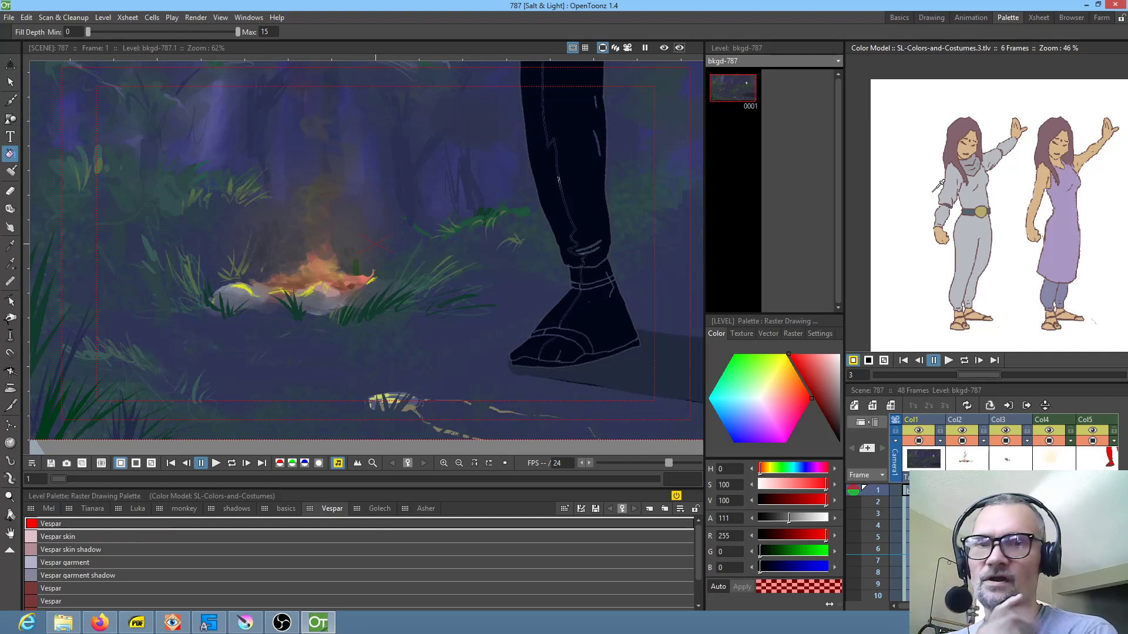
# - Reload SL-Colors-and-Costumes.tlv as the color model for the background level and check the Vespar styles
pyautogui.rightClick(937, 186)
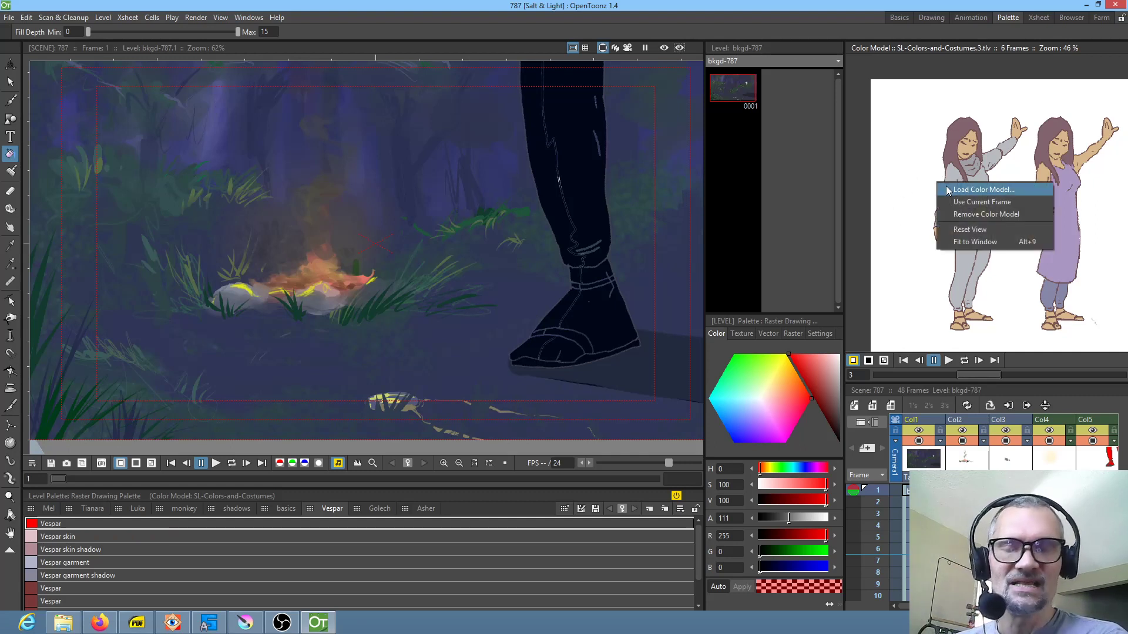
pyautogui.click(978, 189)
pyautogui.click(557, 336)
pyautogui.click(733, 492)
pyautogui.click(537, 351)
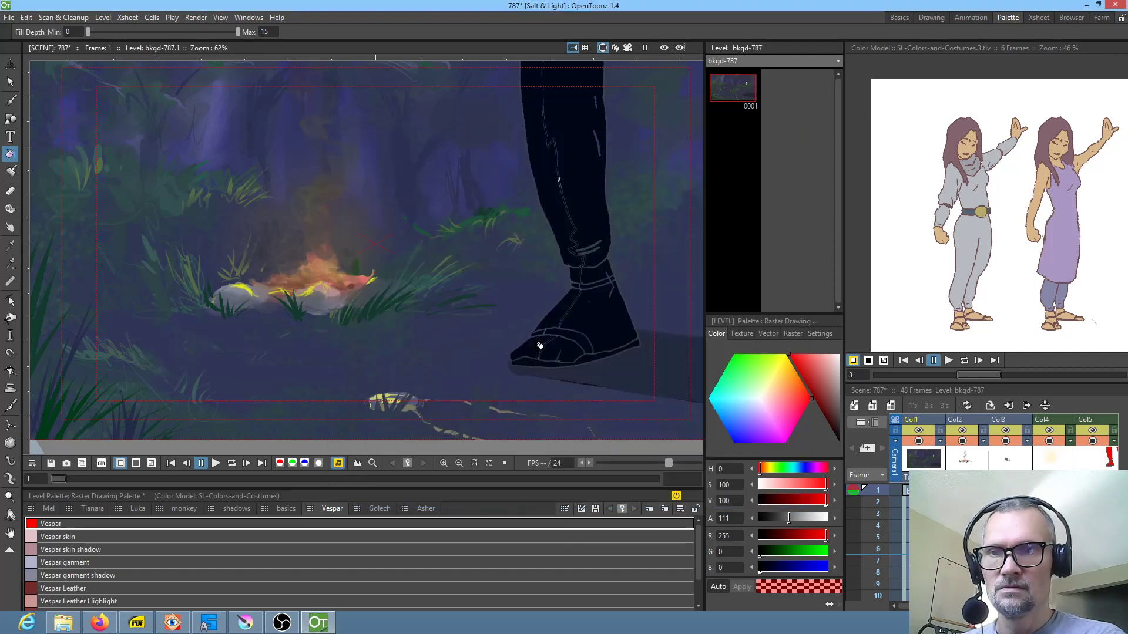
pyautogui.scroll(-1, 194, 540)
pyautogui.scroll(1, 185, 548)
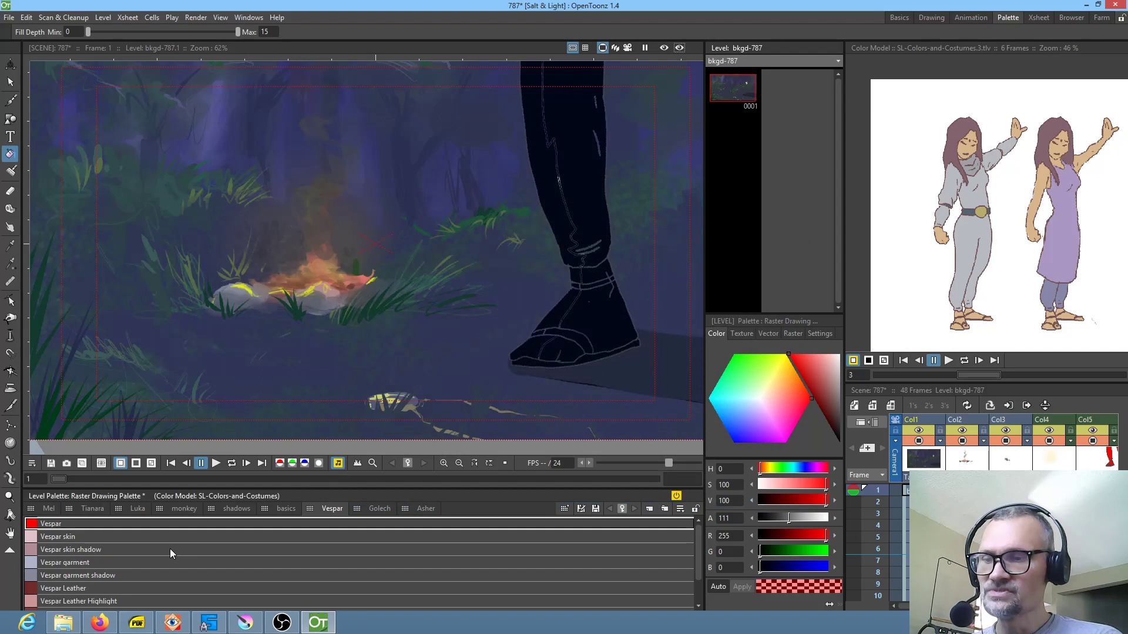
# - Reload SL-Colors-and-Costumes.tlv as the color model for drawing 787 of level H, overwriting the destination palette
pyautogui.scroll(-3, 595, 365)
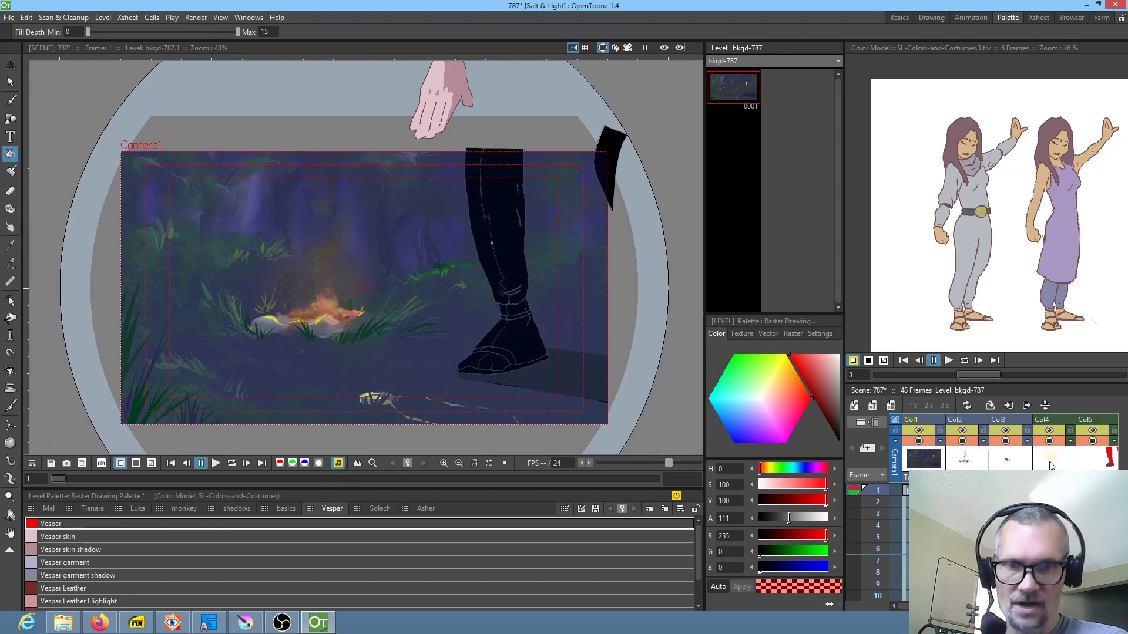
pyautogui.click(1104, 464)
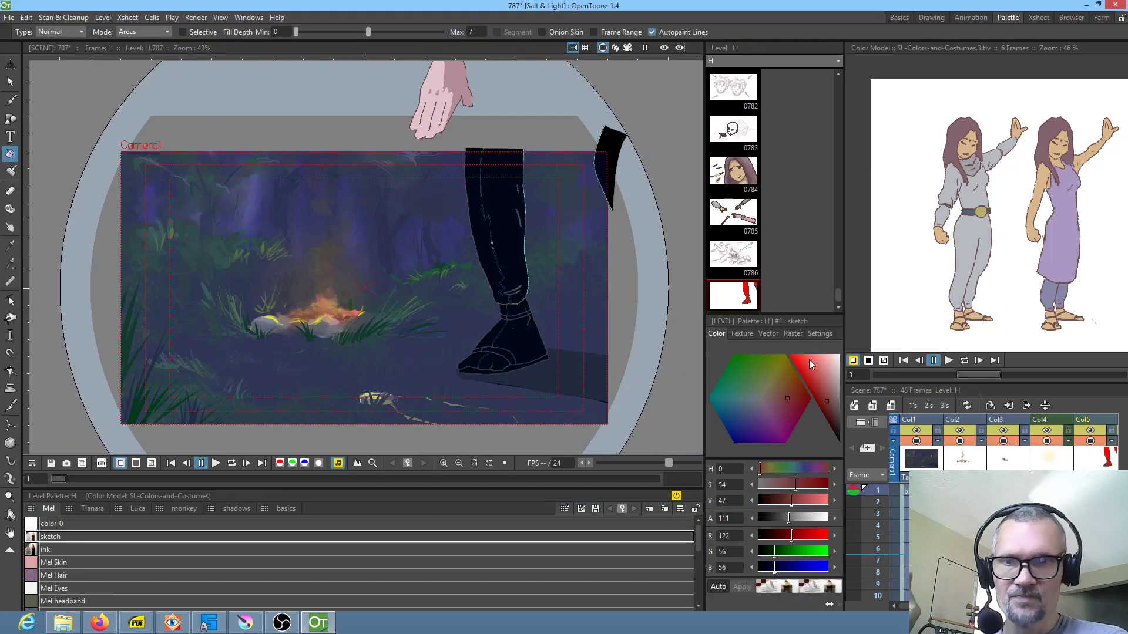
pyautogui.click(741, 310)
pyautogui.scroll(2, 585, 310)
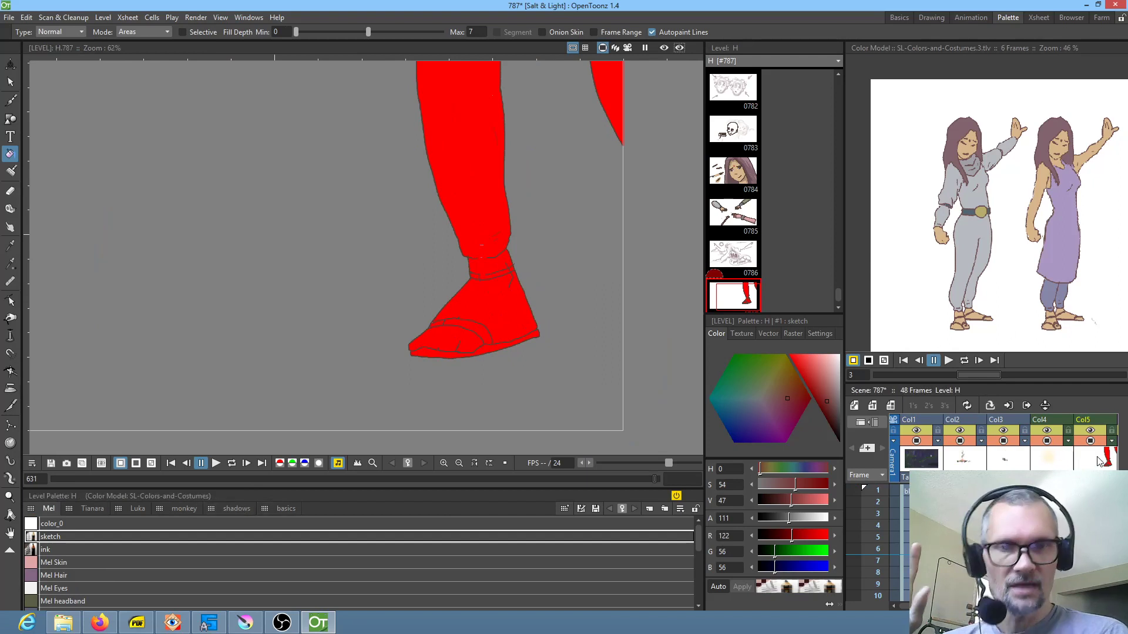
pyautogui.rightClick(988, 246)
pyautogui.click(1000, 259)
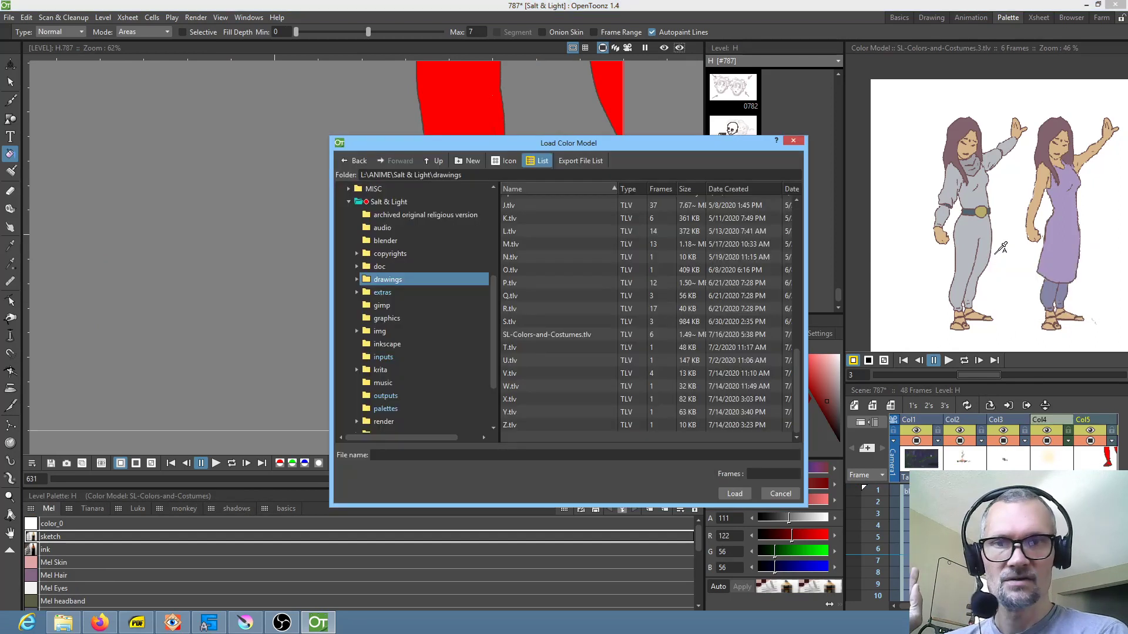
pyautogui.click(569, 334)
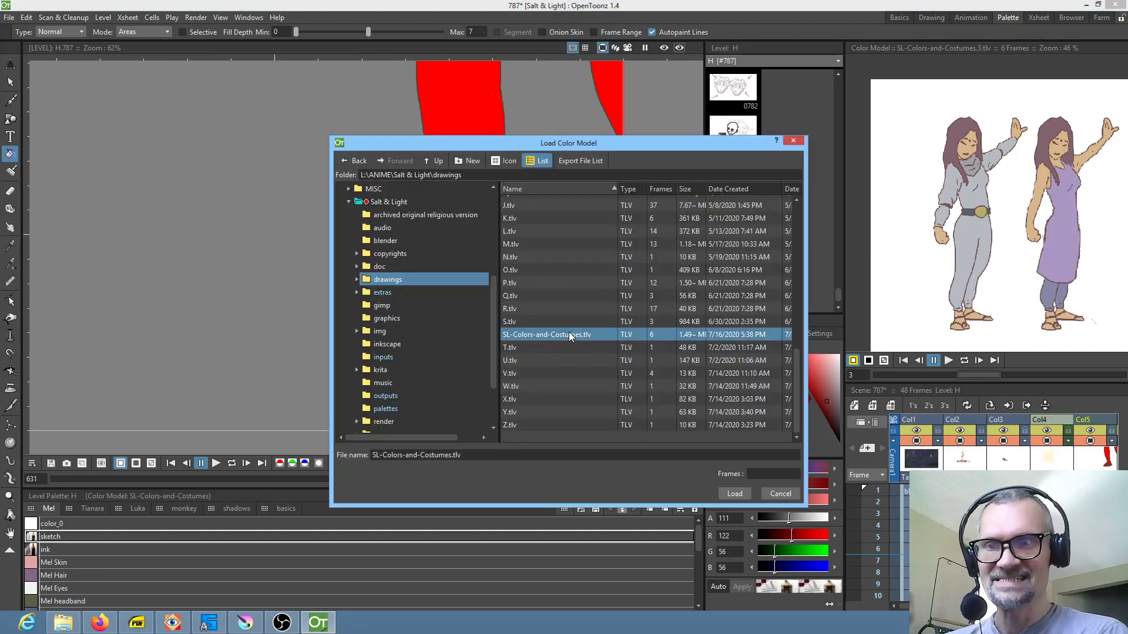
pyautogui.click(734, 492)
pyautogui.click(538, 351)
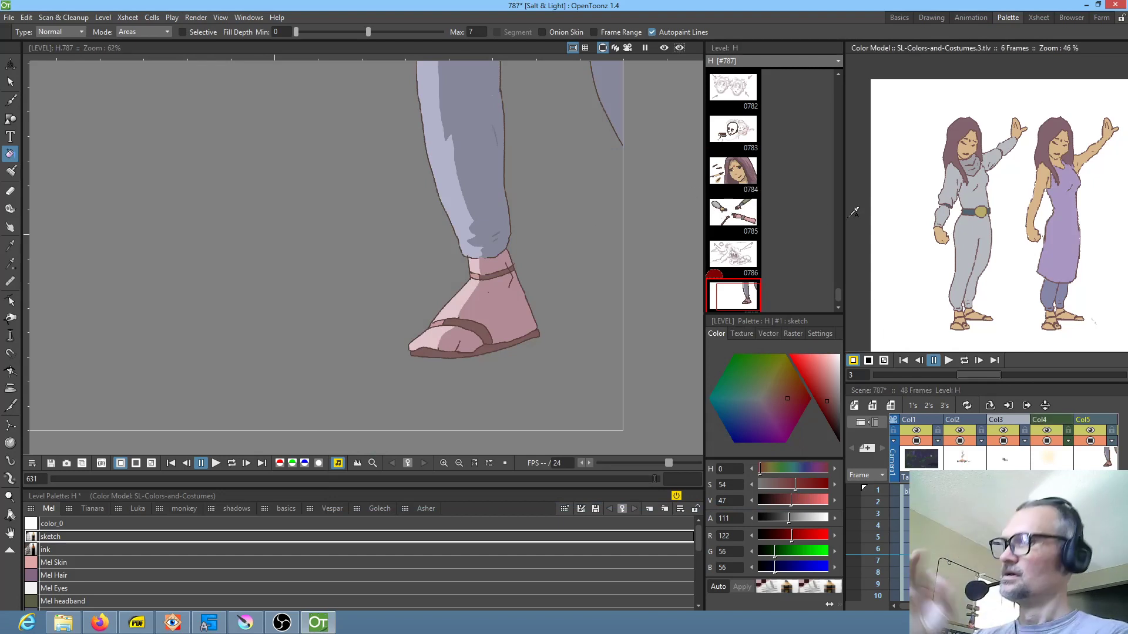
# - Save only the scene, without its levels, and reopen the recent scene 787.tnz
pyautogui.click(9, 17)
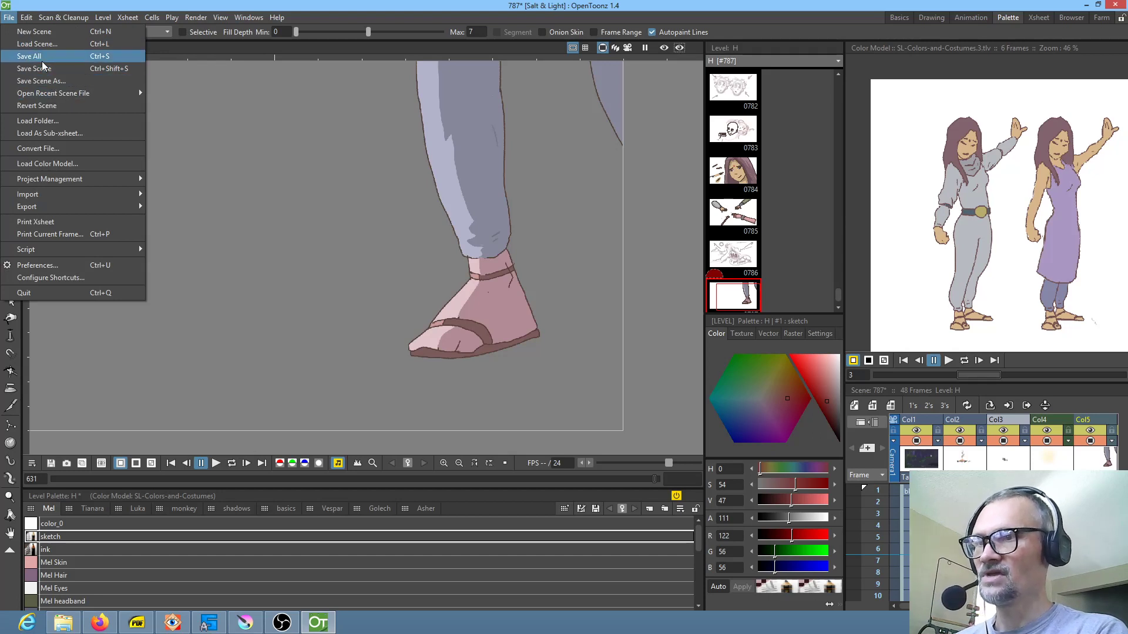
pyautogui.click(42, 68)
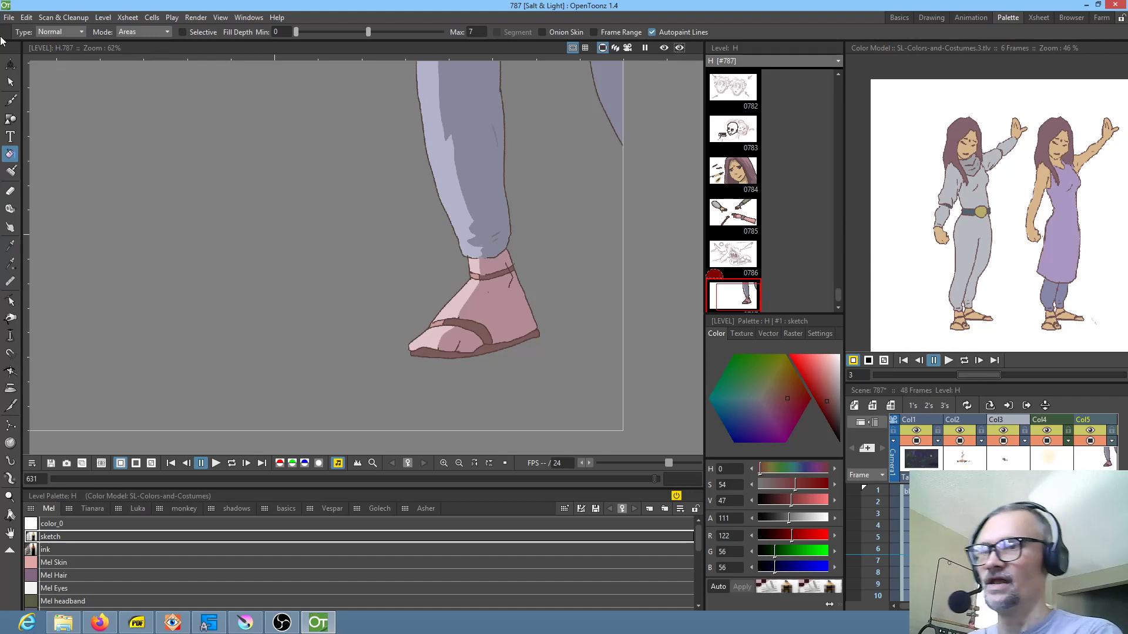
pyautogui.click(9, 17)
pyautogui.moveTo(53, 92)
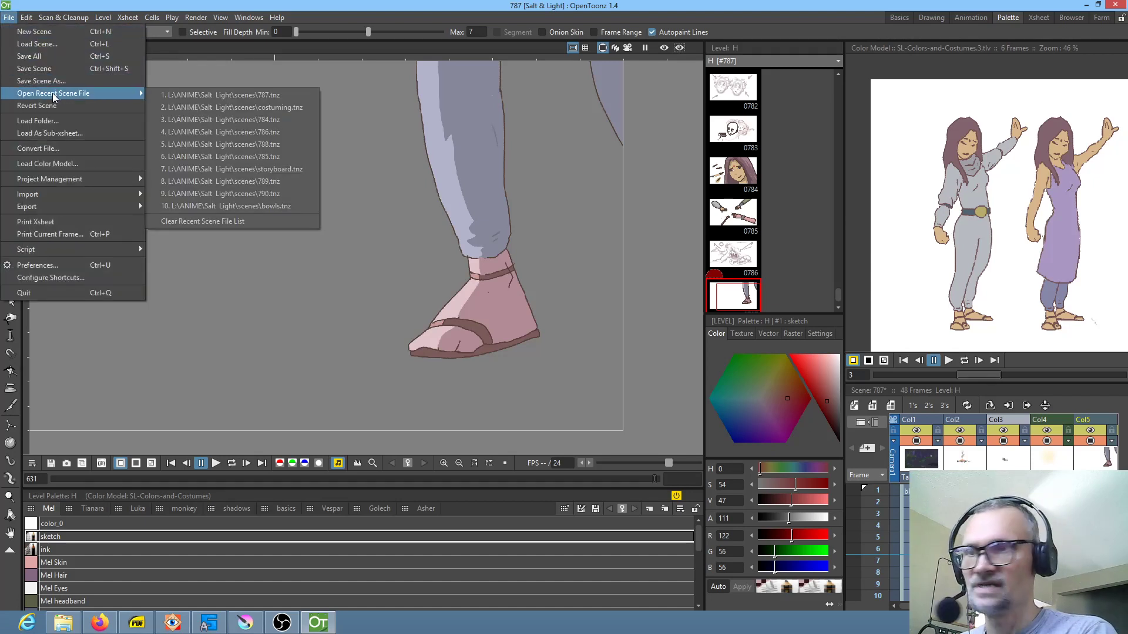
pyautogui.click(227, 94)
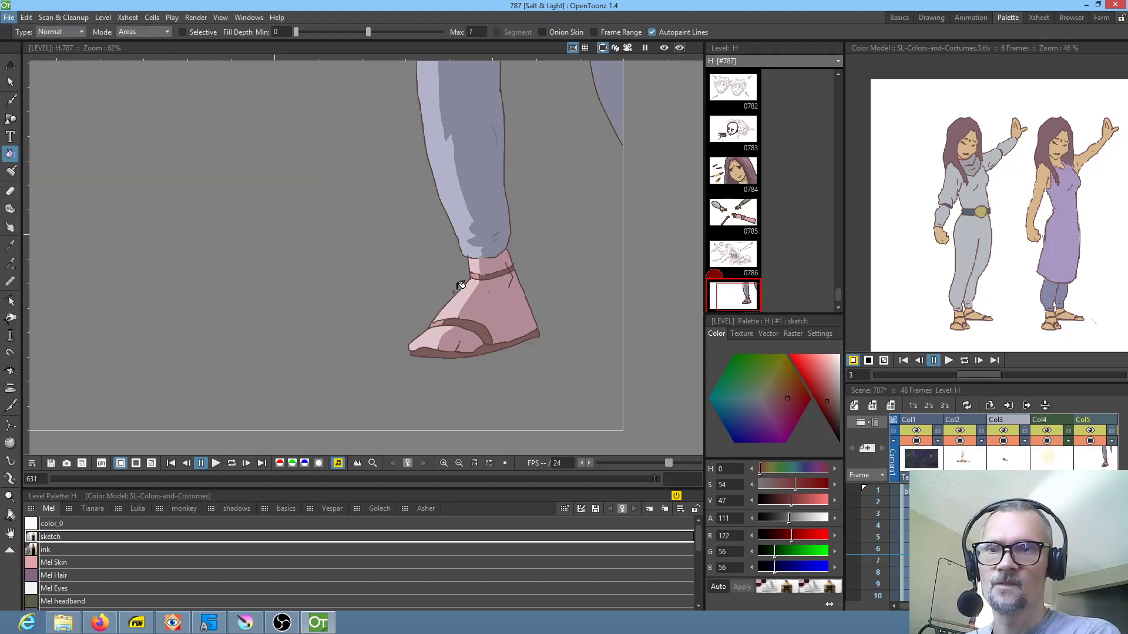
pyautogui.scroll(-3, 515, 276)
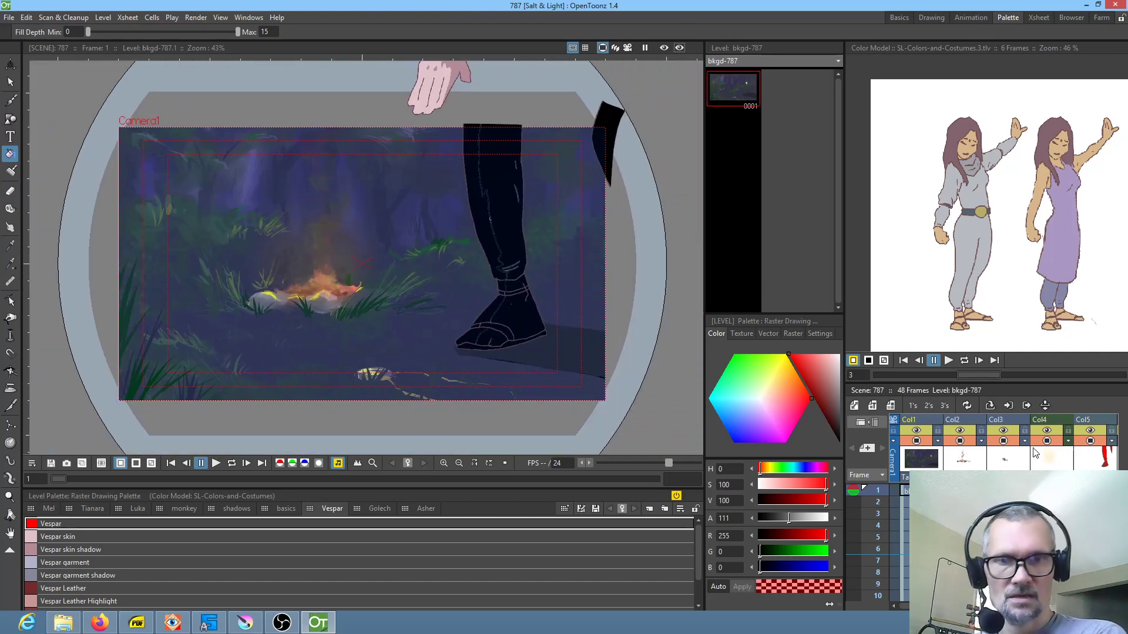
# - Select the red leg drawing 787 in level H and load SL-Colors-and-Costumes.tlv as its color model, overwriting the destination palette
pyautogui.click(1100, 466)
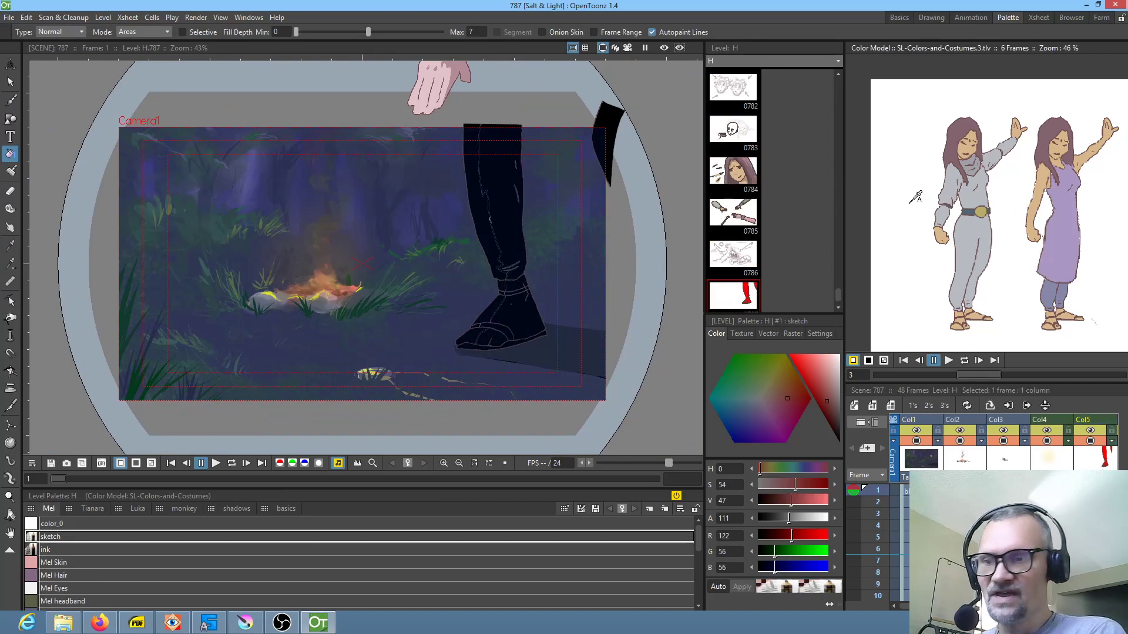
pyautogui.click(744, 297)
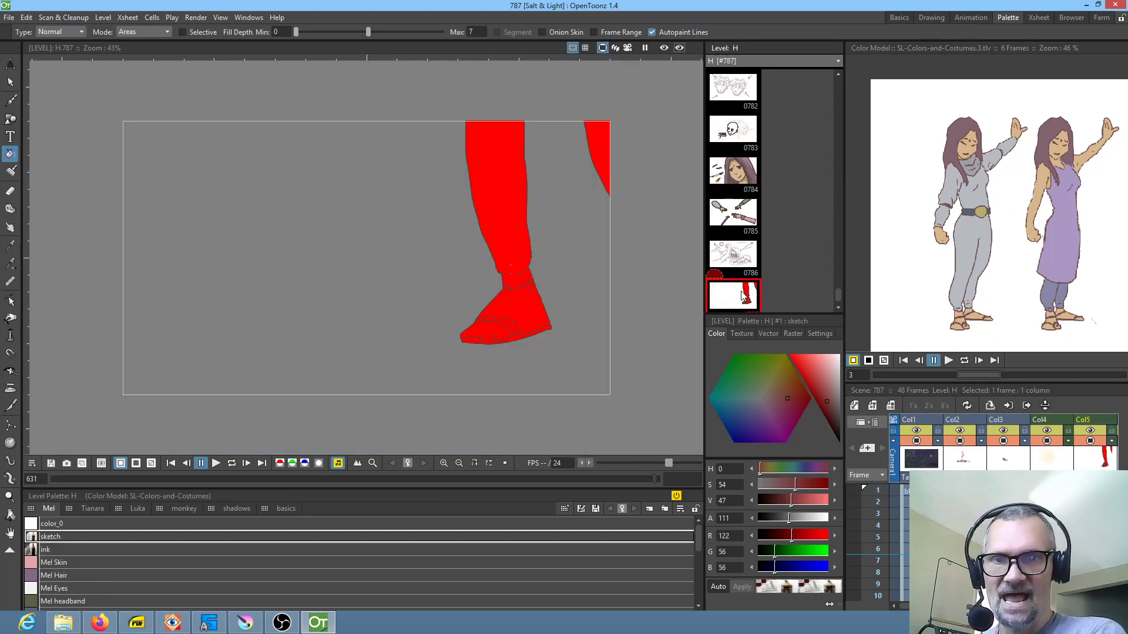
pyautogui.rightClick(974, 207)
pyautogui.click(977, 213)
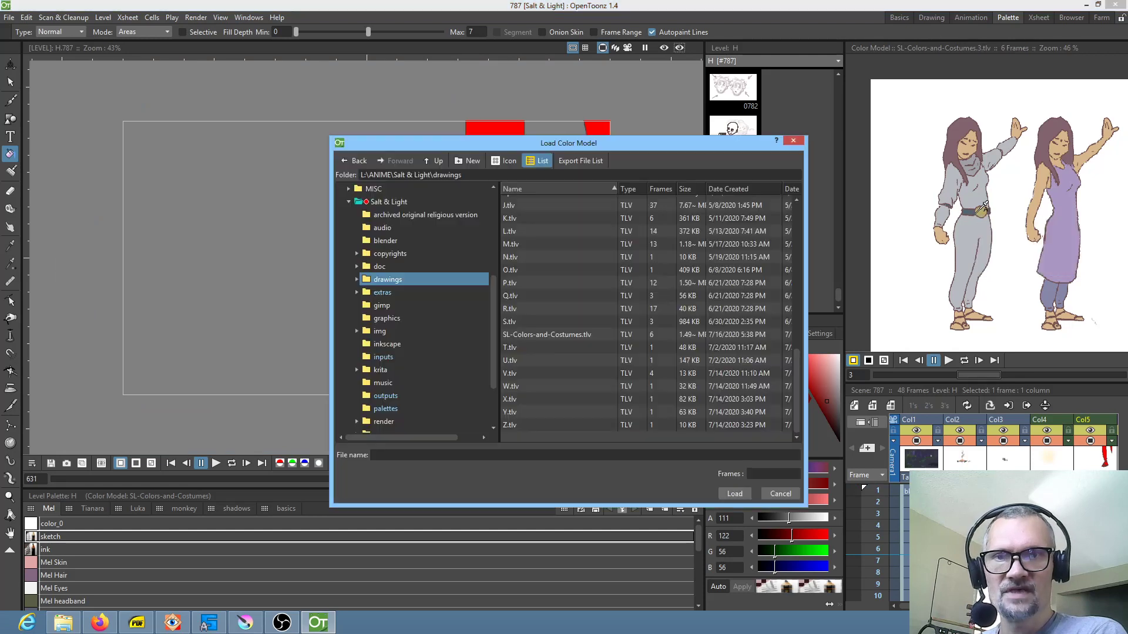
pyautogui.click(545, 333)
pyautogui.click(735, 493)
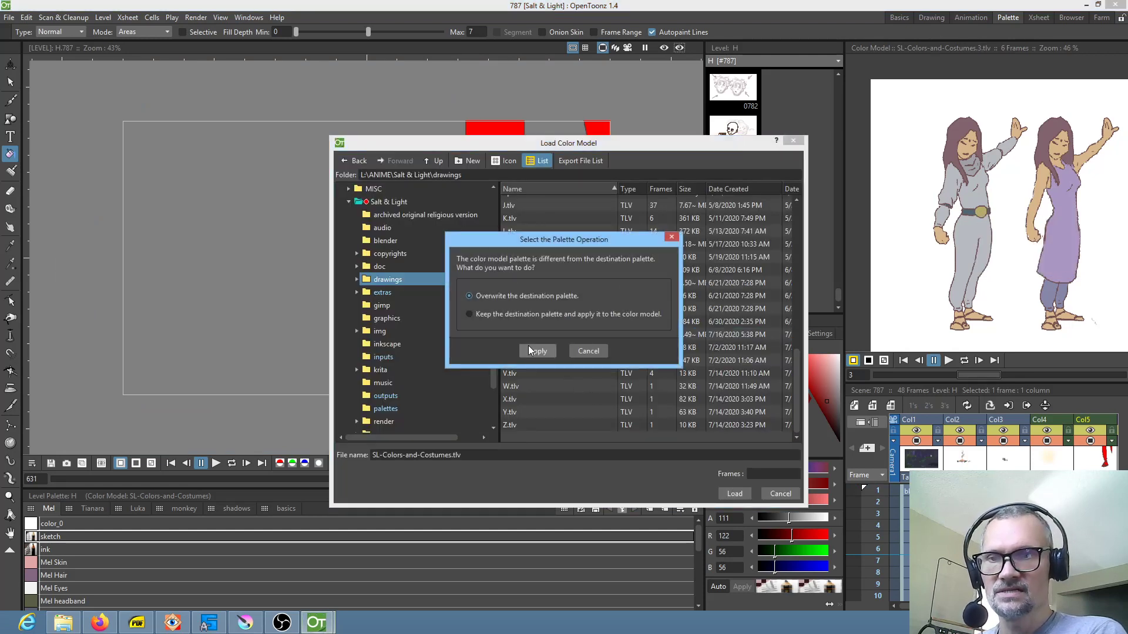
pyautogui.click(528, 346)
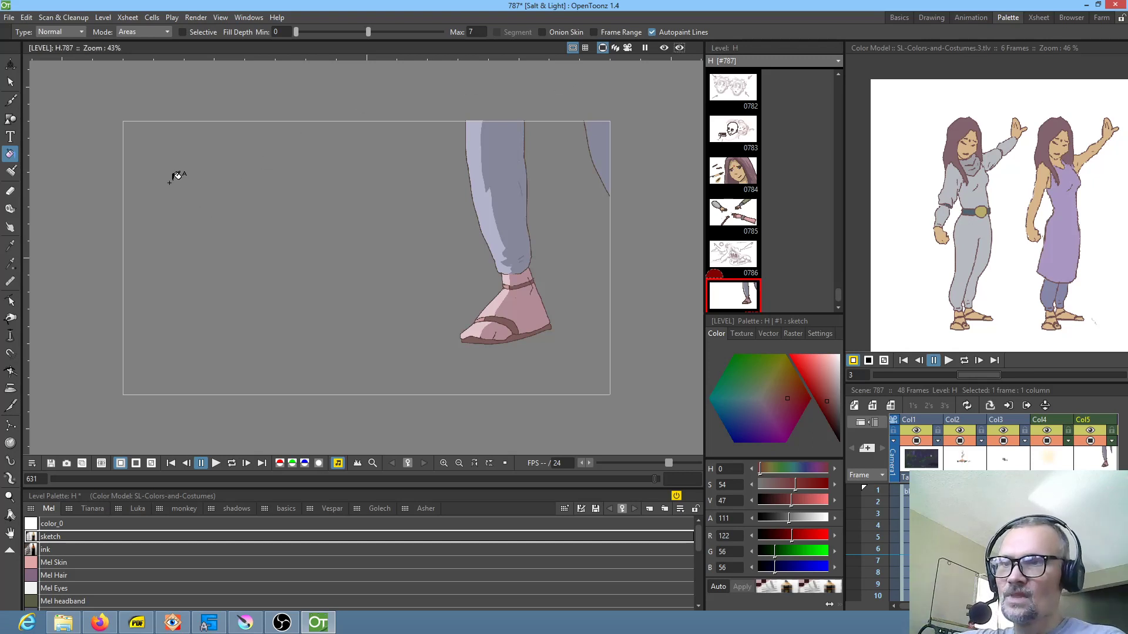
# - Save the scene together with all its levels and palettes, and return to frame 1 of the scene in Col5
pyautogui.click(12, 18)
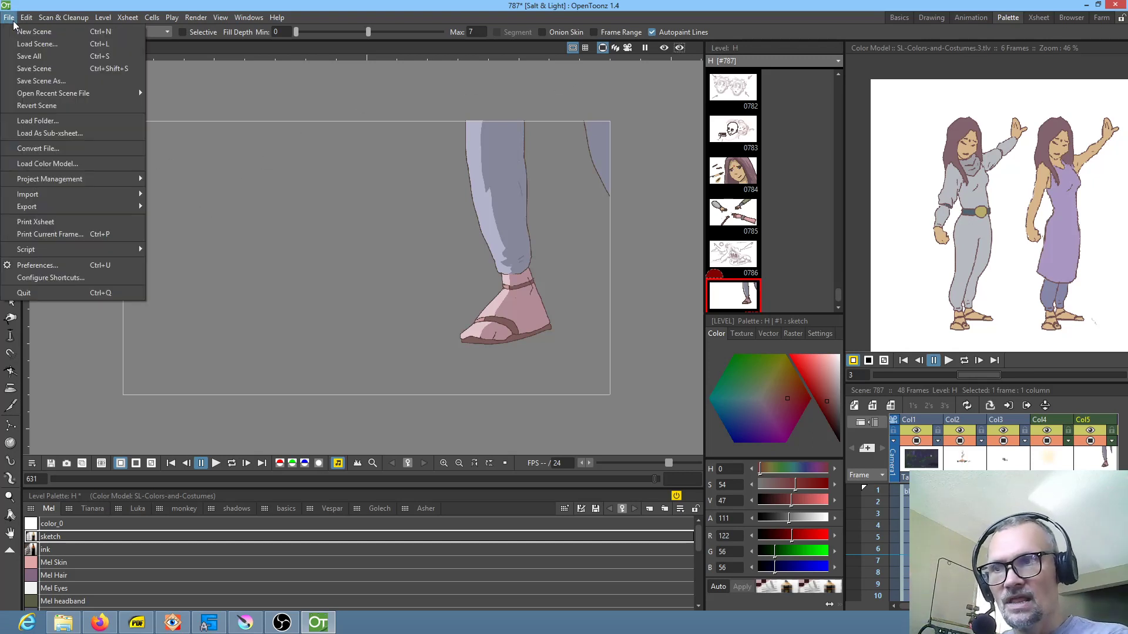
pyautogui.click(19, 56)
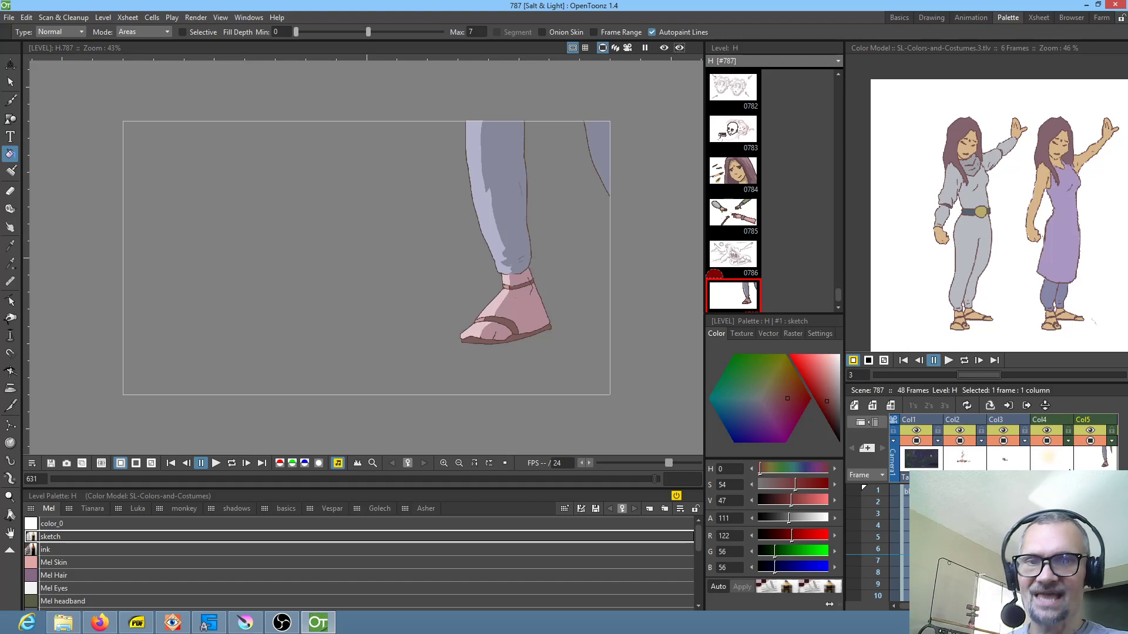
pyautogui.hscroll(4, 1049, 466)
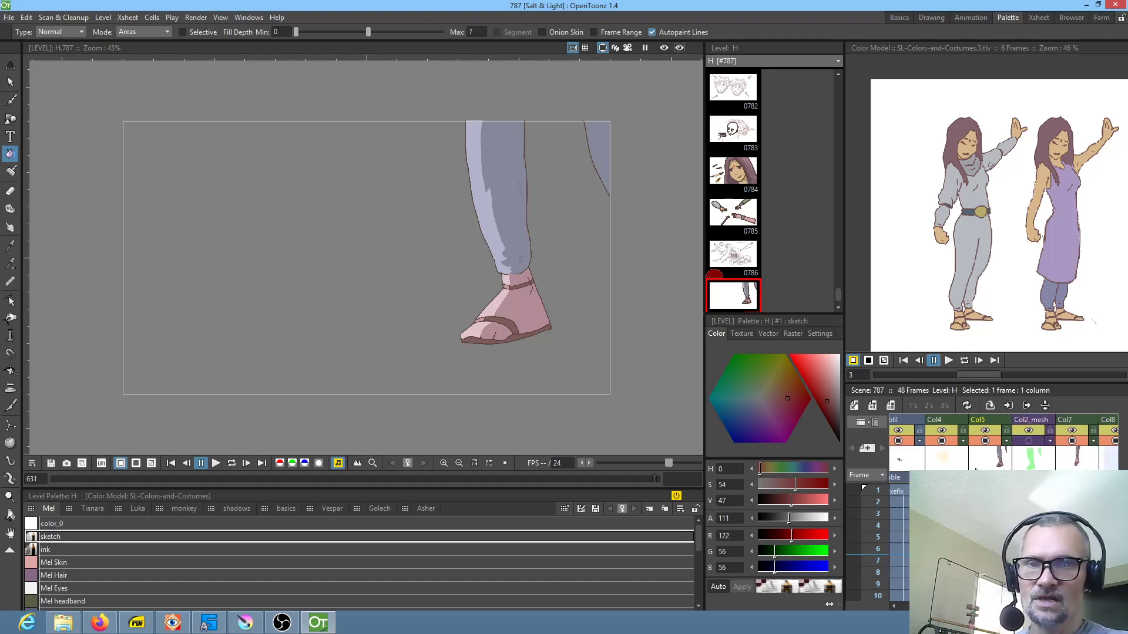
pyautogui.click(989, 491)
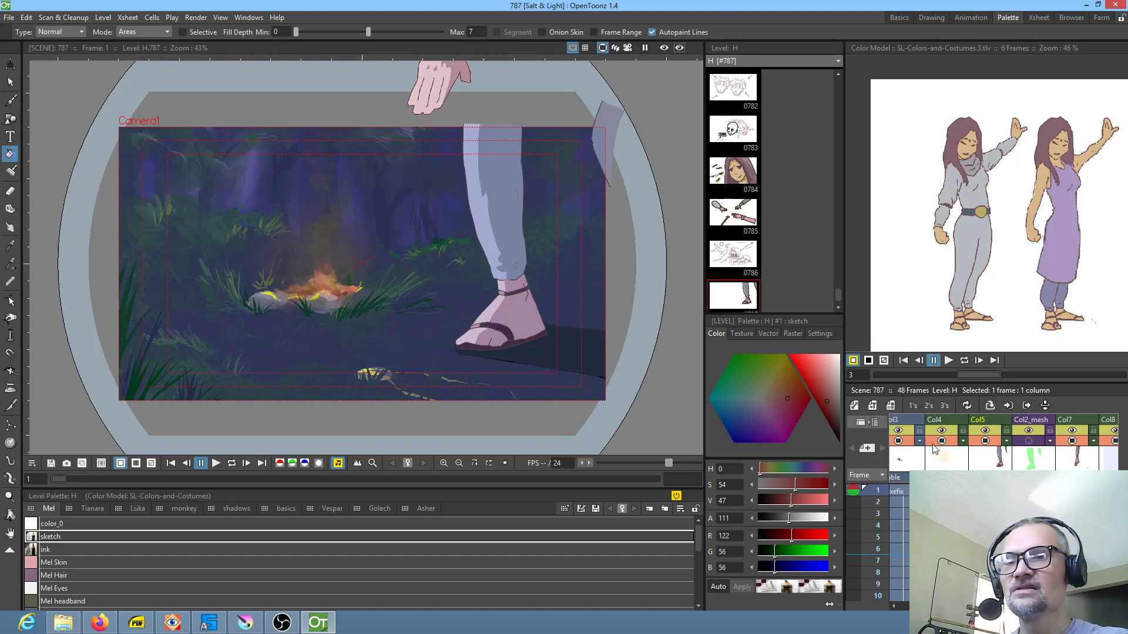
# - Find drawing 787 among level H's drawings and check the styles on its palette's Vespar page
pyautogui.click(999, 465)
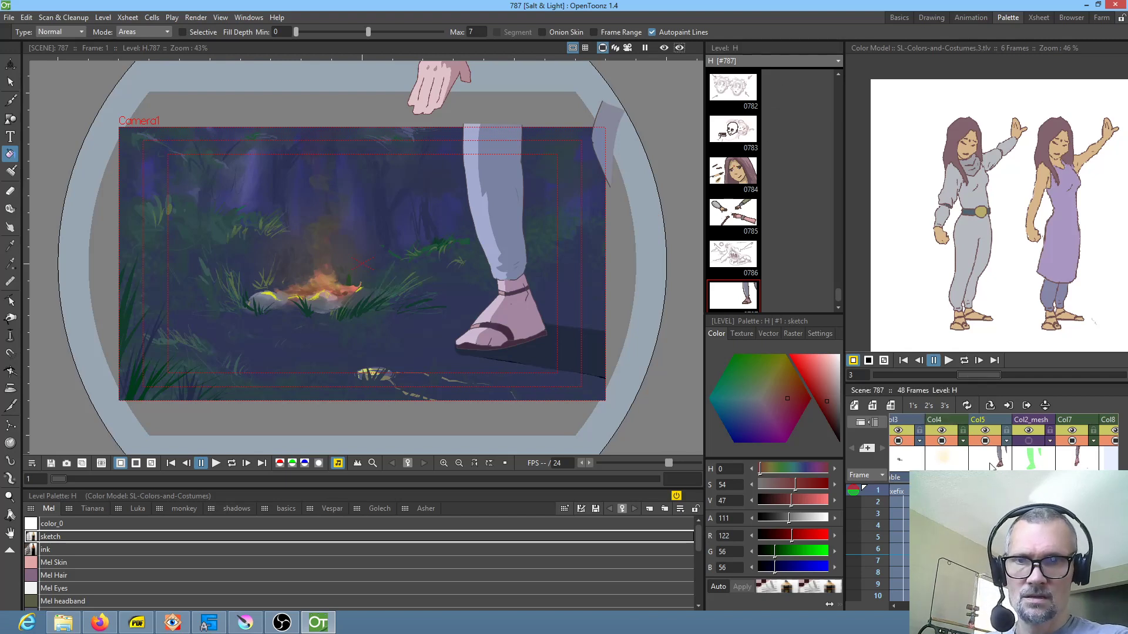
pyautogui.scroll(7, 775, 226)
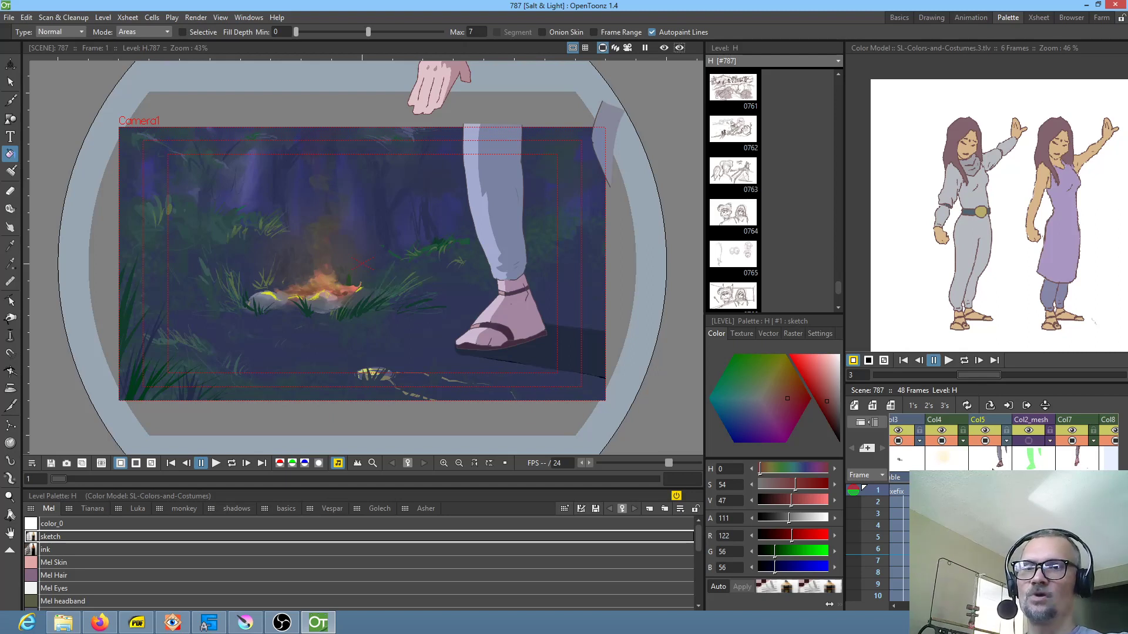
pyautogui.click(991, 441)
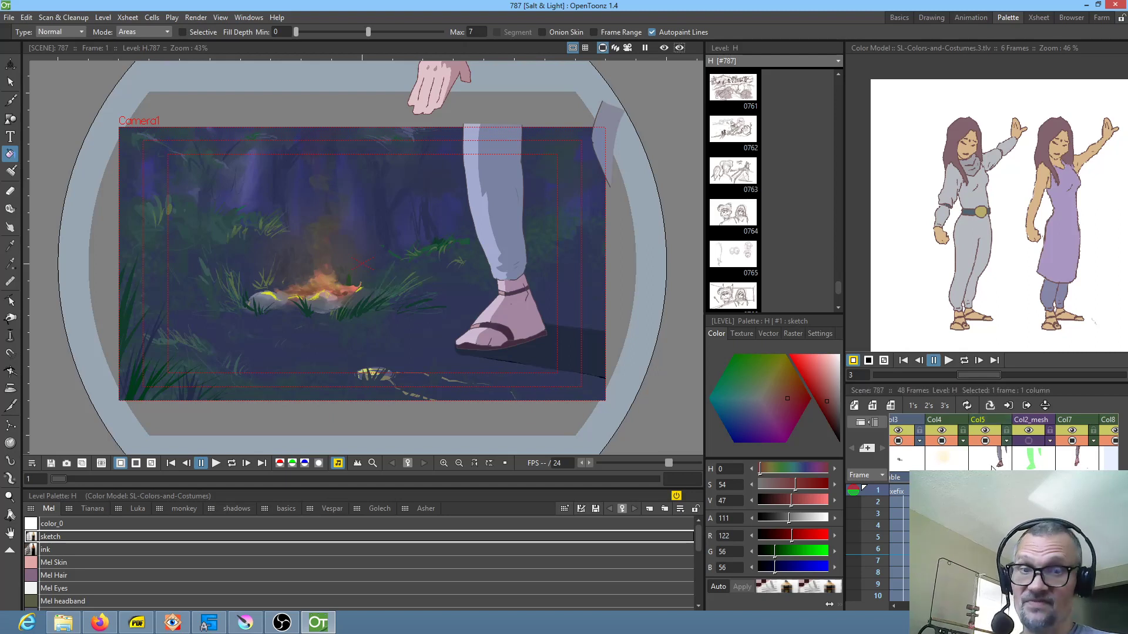
pyautogui.click(992, 454)
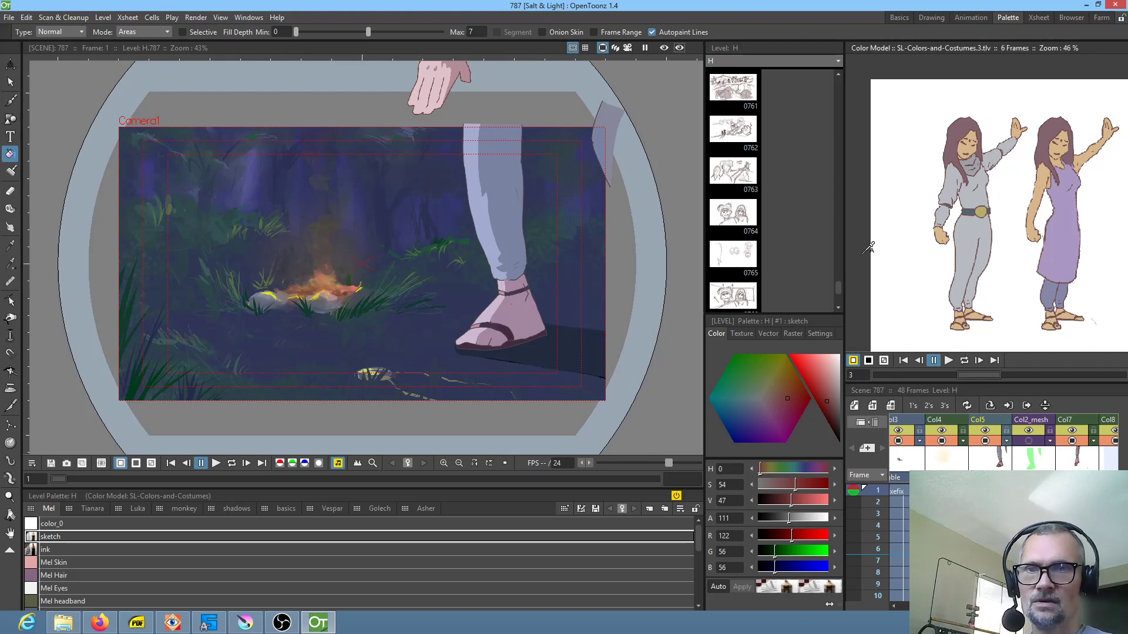
pyautogui.moveTo(839, 291); pyautogui.dragTo(840, 306)
pyautogui.click(742, 173)
pyautogui.click(743, 143)
pyautogui.click(746, 175)
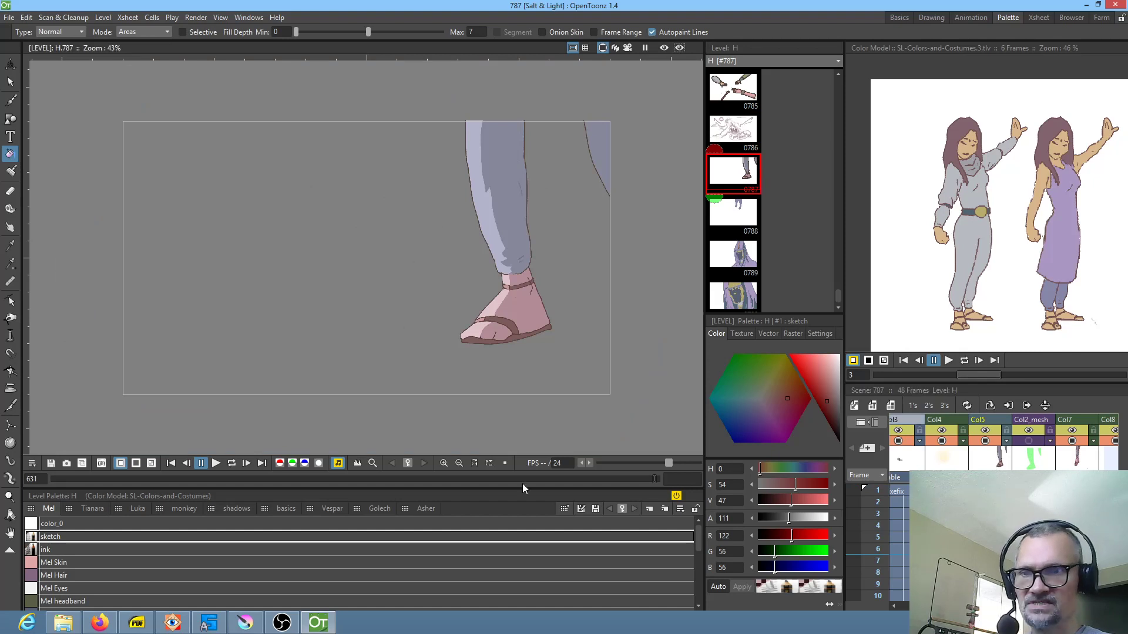
pyautogui.click(330, 508)
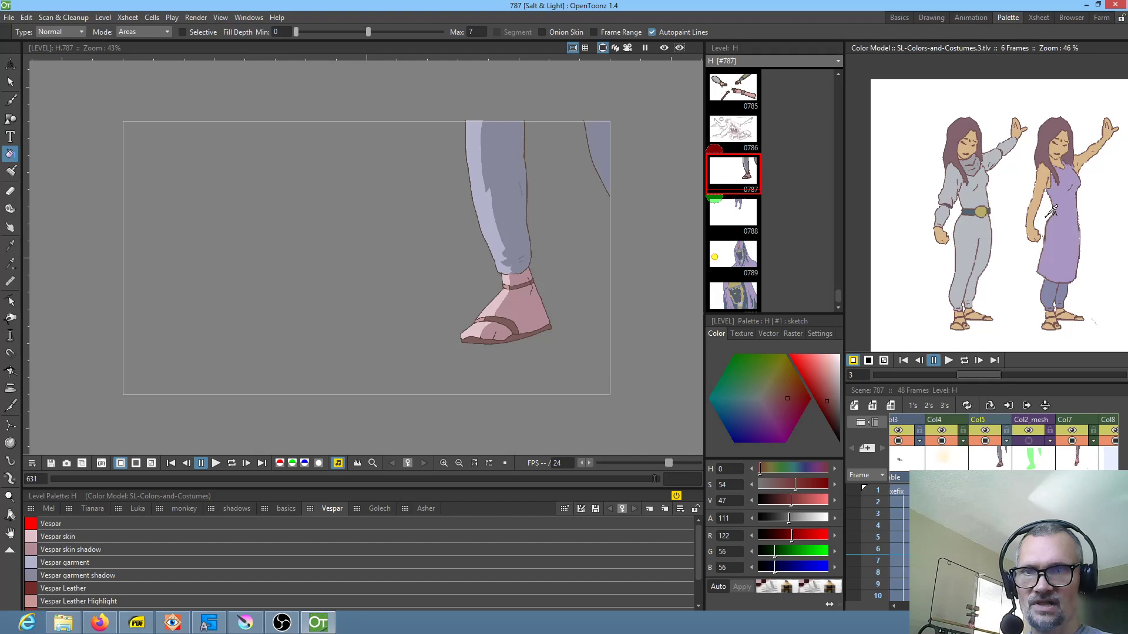
# - Reopen the recent scene 787.tnz and examine the leg's colors against the campfire background
pyautogui.click(9, 17)
pyautogui.moveTo(89, 94)
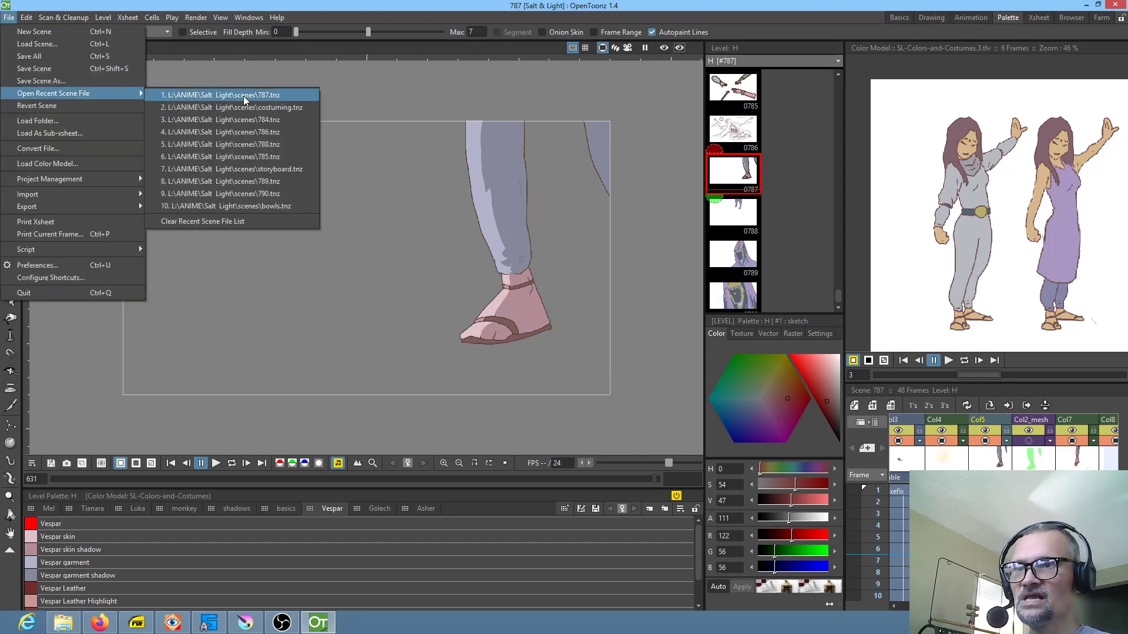
pyautogui.click(244, 96)
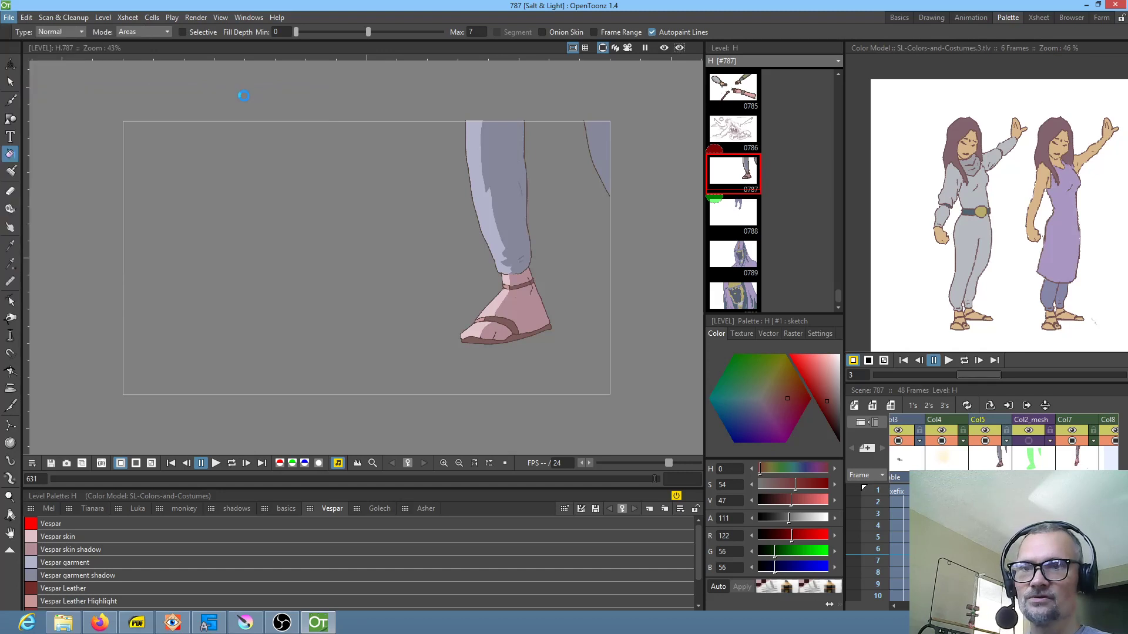
pyautogui.scroll(-1, 491, 199)
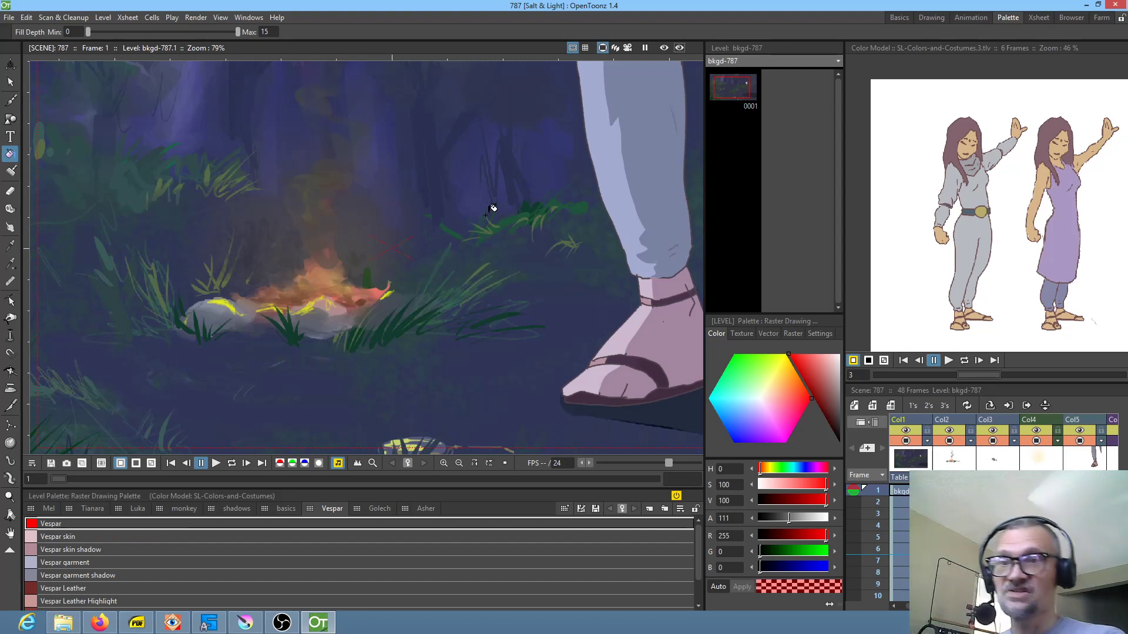
pyautogui.scroll(-2, 370, 191)
pyautogui.scroll(1, 498, 210)
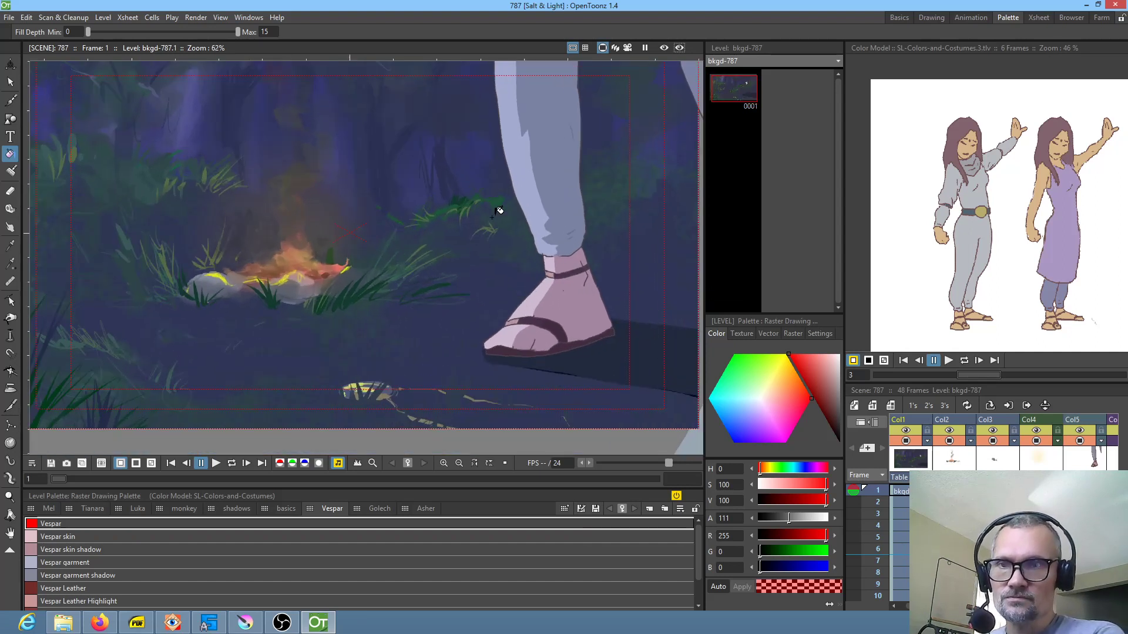
pyautogui.scroll(-2, 509, 209)
pyautogui.scroll(1, 516, 235)
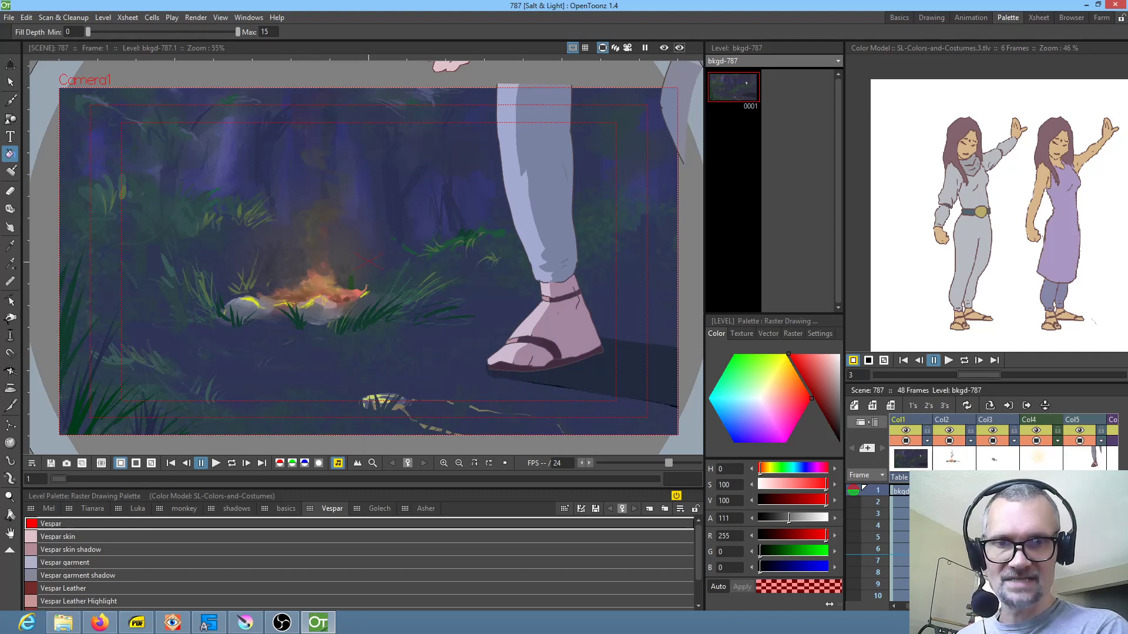
# - Inspect the first drawing of the fire-787 level, and play the scene in a loop from frame 4
pyautogui.click(949, 491)
pyautogui.click(738, 87)
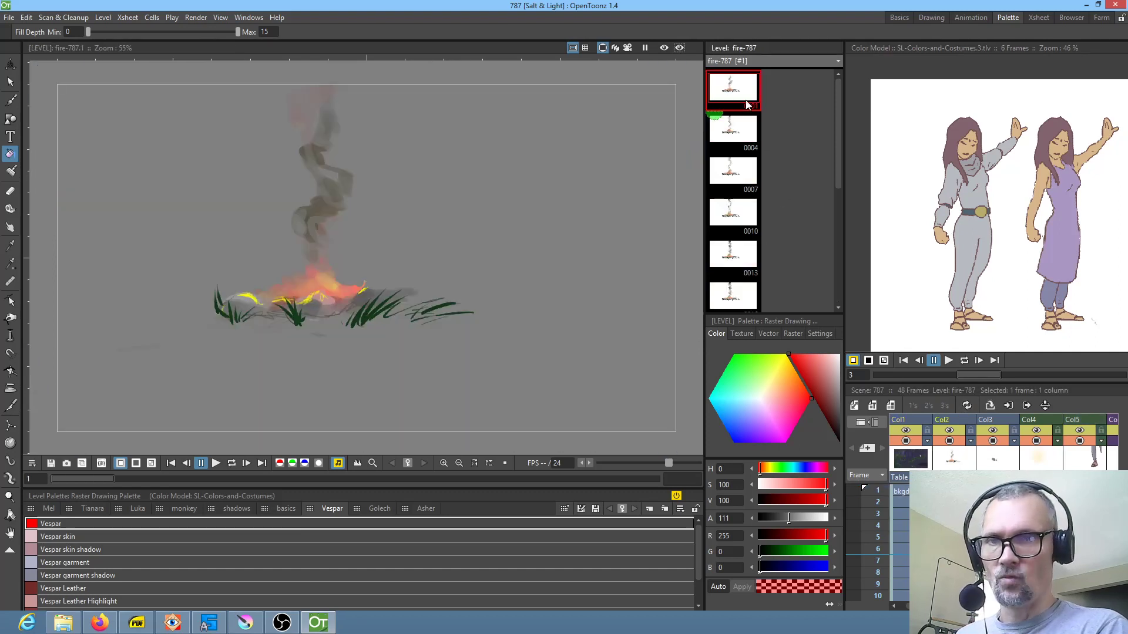
pyautogui.scroll(-1, 528, 171)
pyautogui.scroll(2, 531, 169)
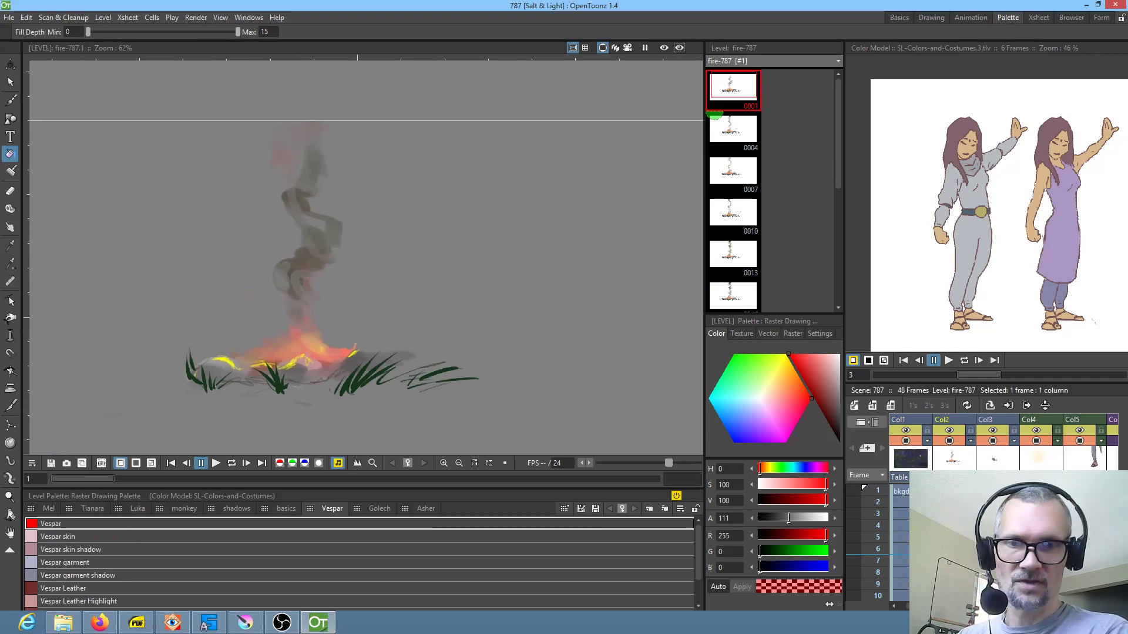
pyautogui.click(854, 526)
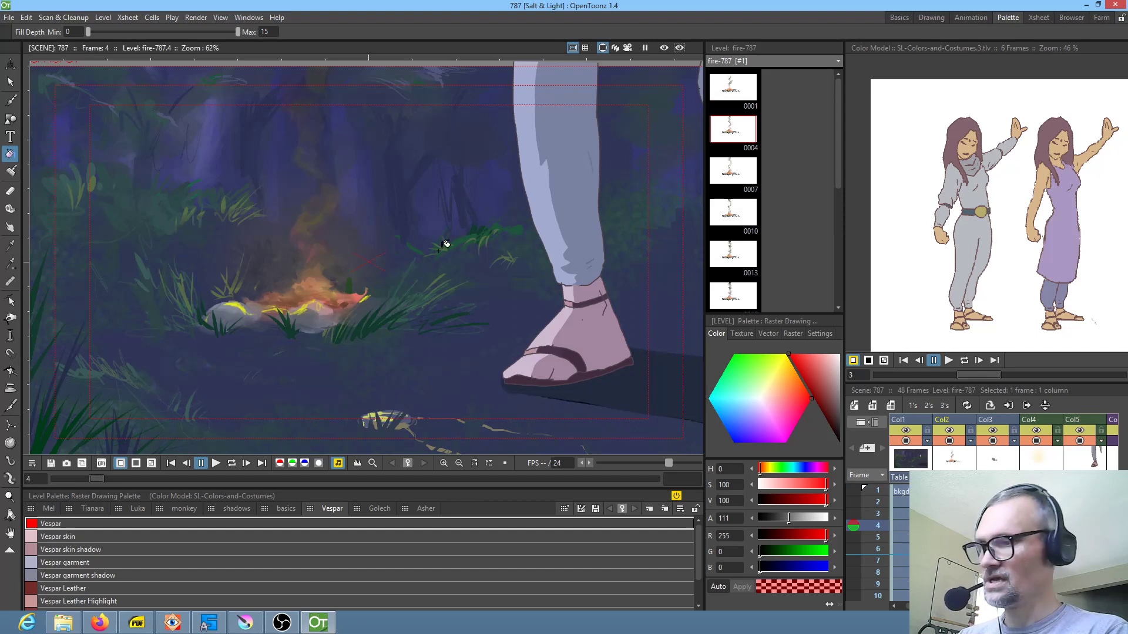
pyautogui.press('l')
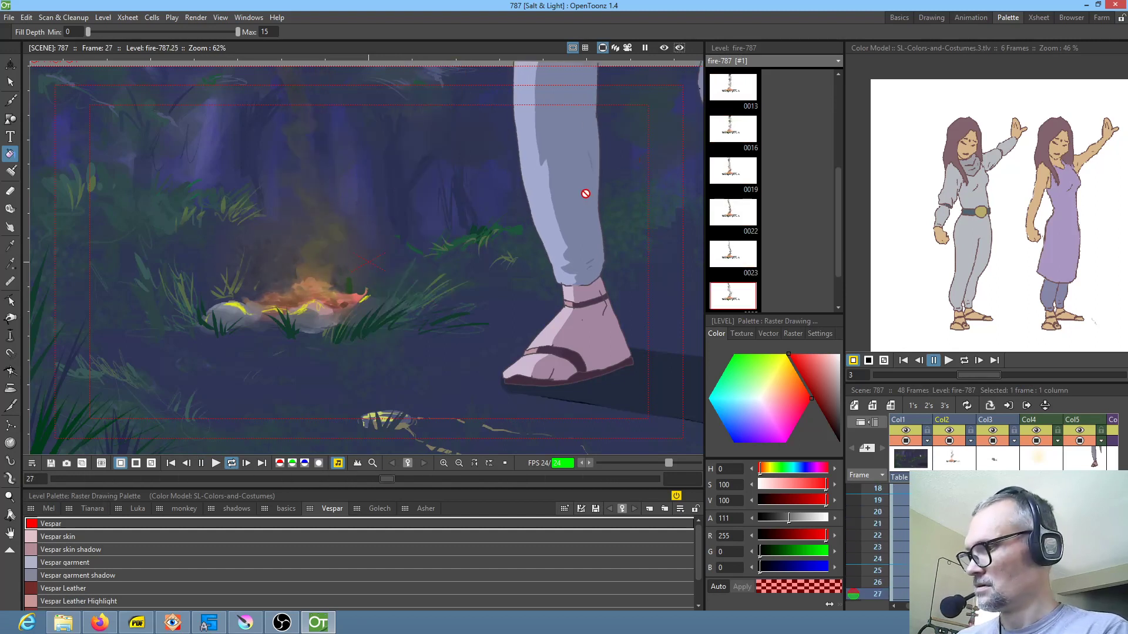
# - Step back and forth through the fire-787 level's drawings to examine how the smoke changes, ending on drawing 1
pyautogui.click(743, 92)
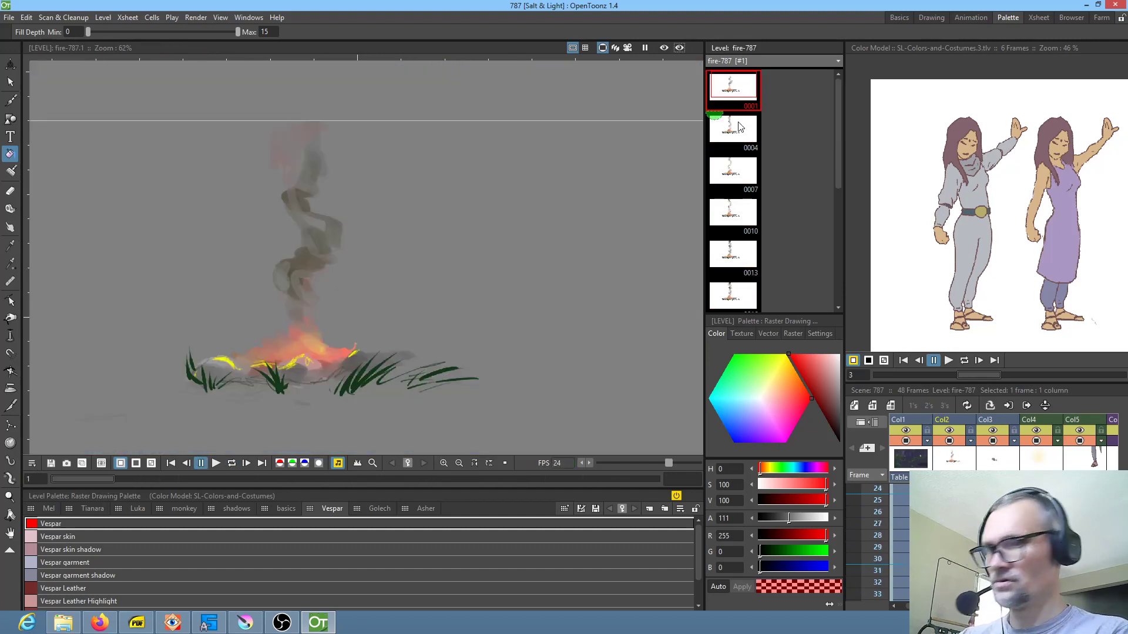
pyautogui.press('Down')
pyautogui.press('Down')
pyautogui.press('Down')
pyautogui.press('Down')
pyautogui.press('Down')
pyautogui.press('Down')
pyautogui.press('Down')
pyautogui.press('Down')
pyautogui.press('Down')
pyautogui.press('Down')
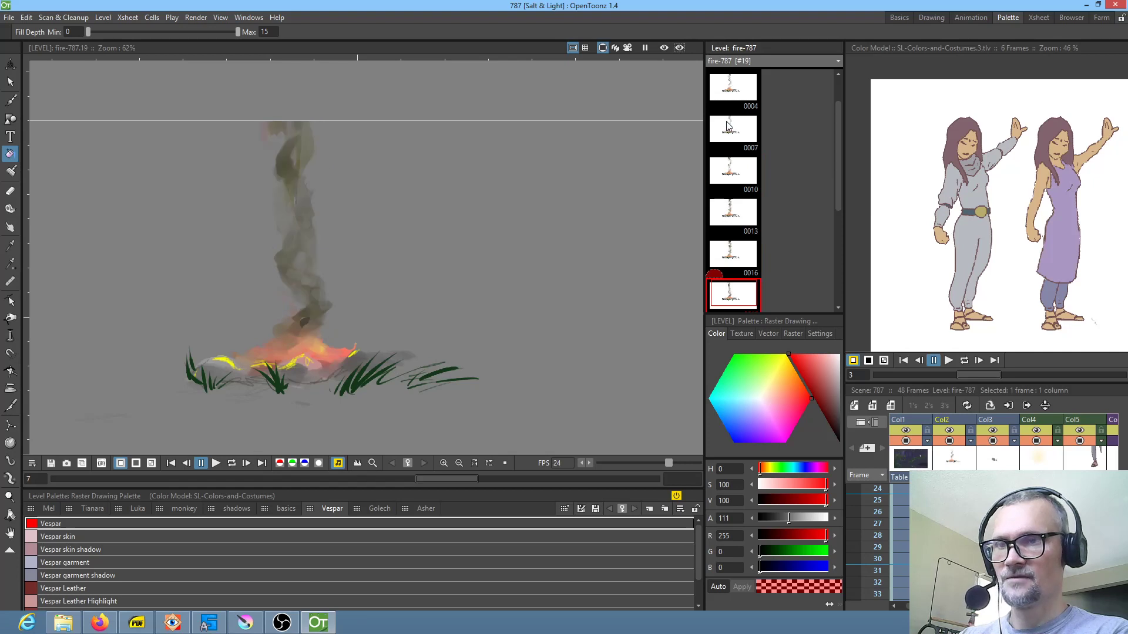
pyautogui.press('Up')
pyautogui.press('Up')
pyautogui.press('Up')
pyautogui.press('Up')
pyautogui.press('Up')
pyautogui.press('Up')
pyautogui.press('Up')
pyautogui.press('Up')
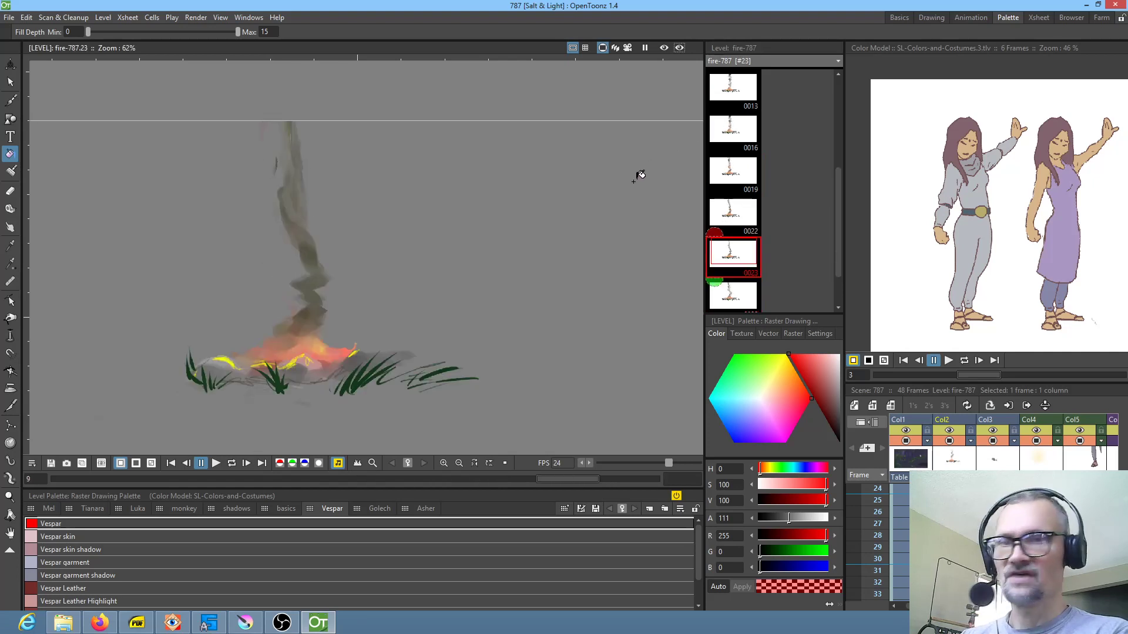
pyautogui.press('Up')
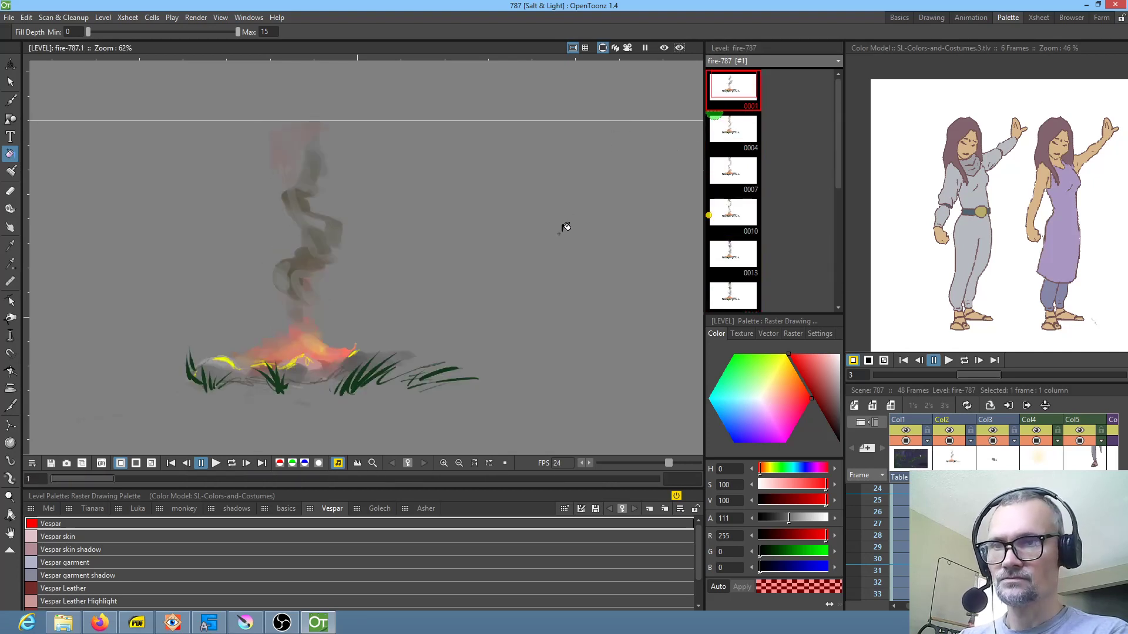
# - Switch to Krita and create a new custom document from the FULL HD preset
pyautogui.click(245, 622)
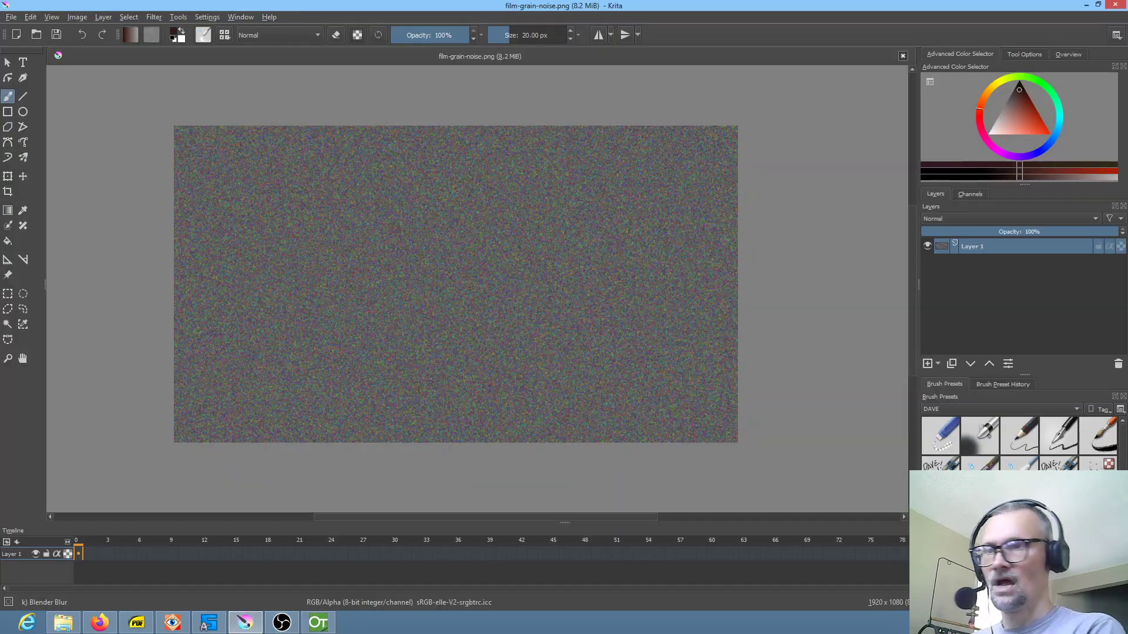
pyautogui.click(17, 35)
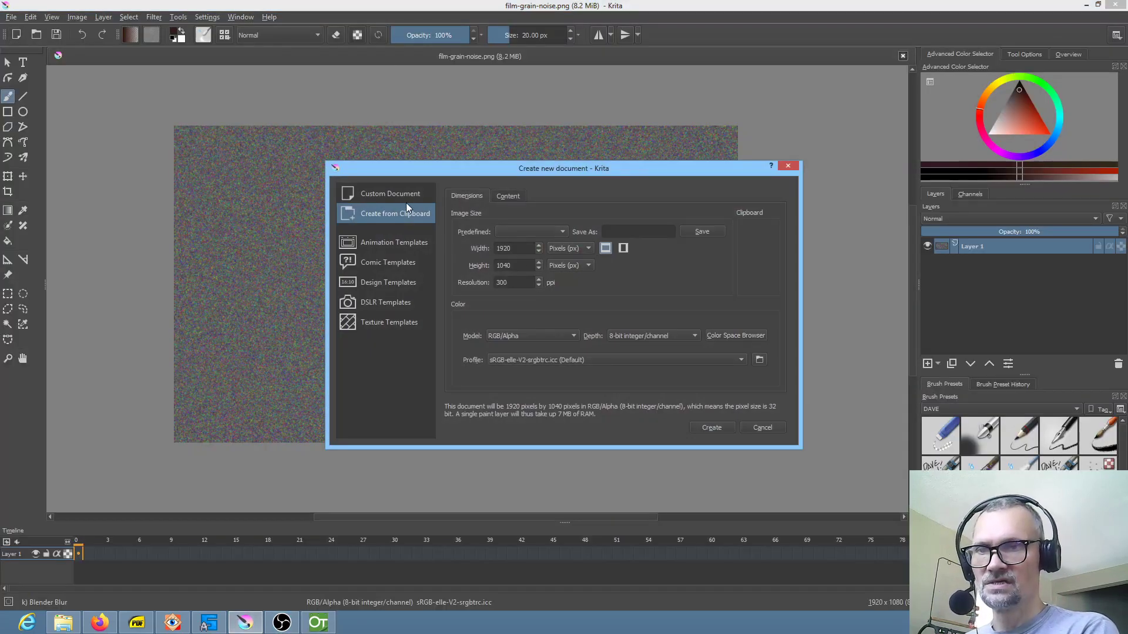
pyautogui.click(405, 197)
pyautogui.click(516, 233)
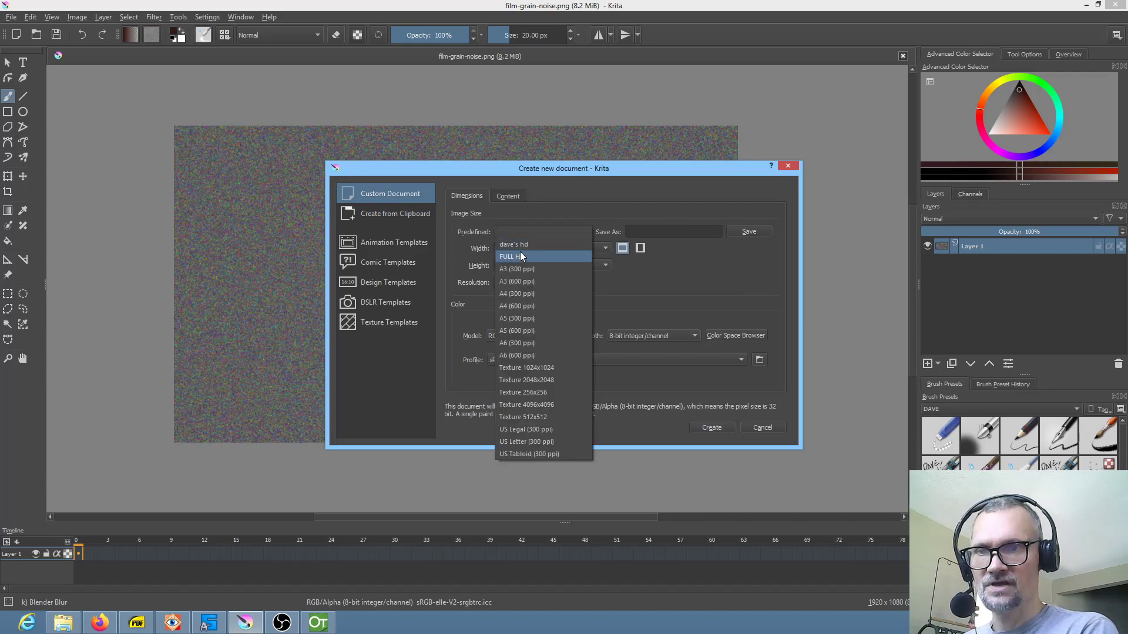
pyautogui.click(521, 253)
pyautogui.click(715, 425)
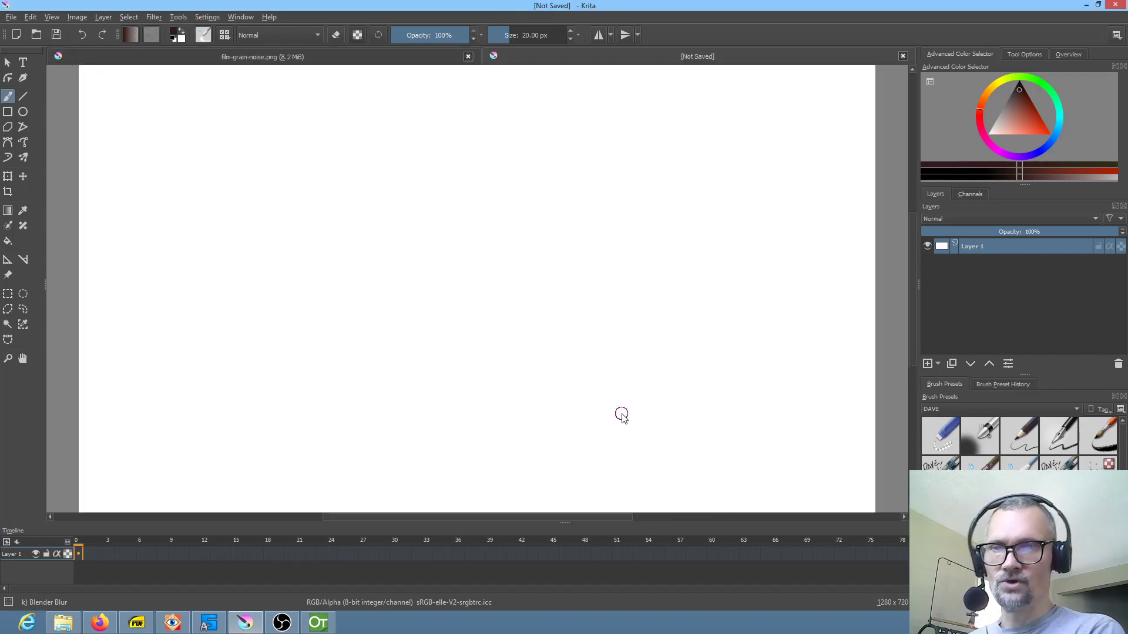
# - Delete the white background layer and add a keyframe at frame 0 on the remaining transparent layer
pyautogui.click(1118, 364)
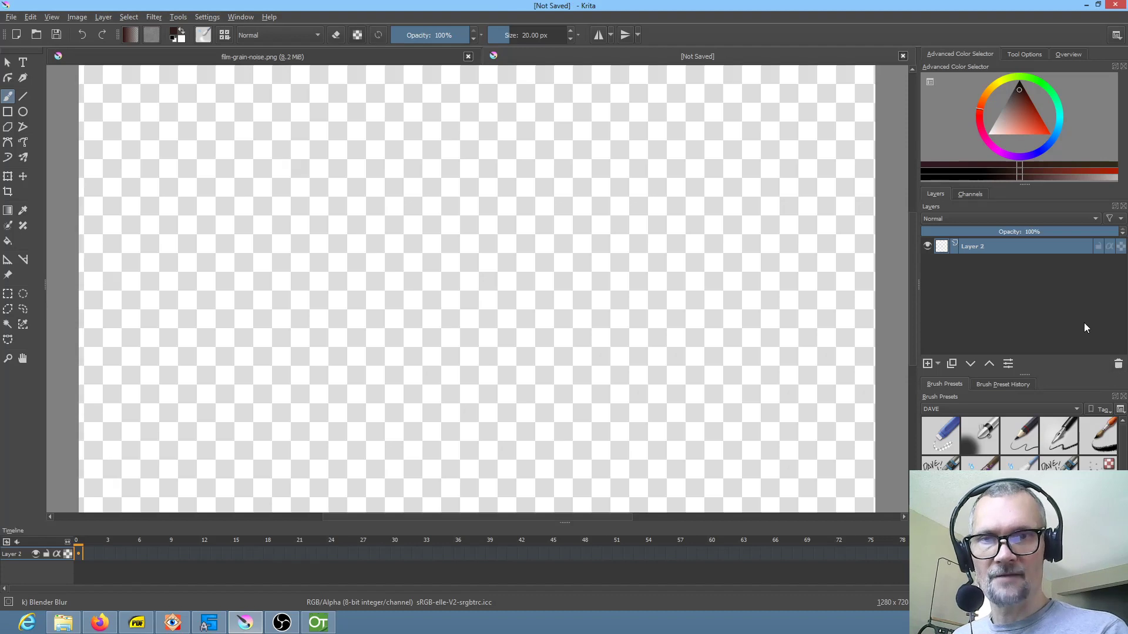
pyautogui.click(81, 551)
pyautogui.press('Insert')
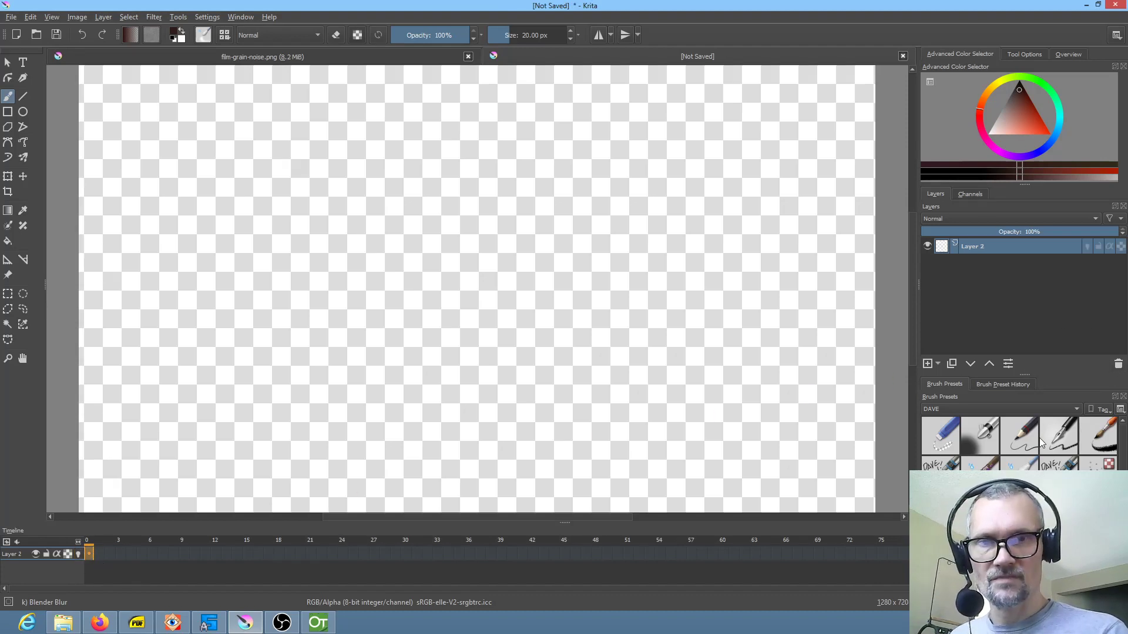
# - Sketch a scribbled pile of campfire wood with a pencil brush and paint soft red and yellow flames above it
pyautogui.click(1020, 441)
pyautogui.moveTo(457, 353)
pyautogui.mouseDown()
pyautogui.moveTo(348, 379)
pyautogui.moveTo(514, 355)
pyautogui.moveTo(610, 358)
pyautogui.moveTo(412, 365)
pyautogui.moveTo(521, 362)
pyautogui.moveTo(430, 339)
pyautogui.moveTo(364, 351)
pyautogui.mouseUp()
pyautogui.click(1031, 120)
pyautogui.moveTo(492, 346)
pyautogui.keyDown('shift'); pyautogui.mouseDown()
pyautogui.moveTo(457, 338)
pyautogui.moveTo(478, 331)
pyautogui.moveTo(466, 346)
pyautogui.moveTo(497, 334)
pyautogui.moveTo(461, 330)
pyautogui.moveTo(485, 313)
pyautogui.moveTo(457, 319)
pyautogui.mouseUp(); pyautogui.keyUp('shift')
pyautogui.click(985, 96)
pyautogui.click(991, 86)
pyautogui.moveTo(1030, 120); pyautogui.dragTo(1051, 135)
pyautogui.moveTo(509, 290)
pyautogui.mouseDown()
pyautogui.moveTo(450, 305)
pyautogui.moveTo(478, 281)
pyautogui.moveTo(469, 262)
pyautogui.moveTo(470, 323)
pyautogui.mouseUp()
pyautogui.moveTo(1017, 81); pyautogui.dragTo(1016, 75)
# - Add a new layer and paint a winding black column of smoke rising from the flames with the rough ink brush
pyautogui.click(928, 363)
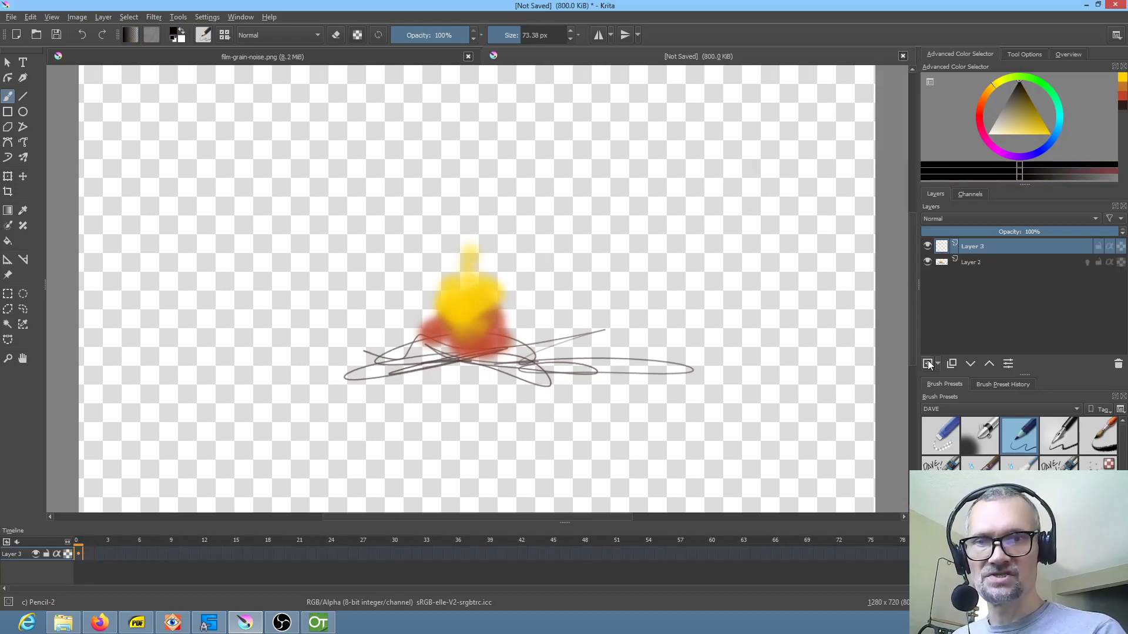
pyautogui.click(1098, 438)
pyautogui.moveTo(471, 267)
pyautogui.mouseDown()
pyautogui.moveTo(476, 252)
pyautogui.moveTo(510, 253)
pyautogui.moveTo(478, 244)
pyautogui.moveTo(478, 189)
pyautogui.mouseUp()
pyautogui.moveTo(474, 159)
pyautogui.mouseDown()
pyautogui.moveTo(448, 141)
pyautogui.moveTo(455, 104)
pyautogui.mouseUp()
pyautogui.moveTo(567, 210)
pyautogui.mouseDown()
pyautogui.moveTo(585, 252)
pyautogui.moveTo(554, 222)
pyautogui.mouseUp()
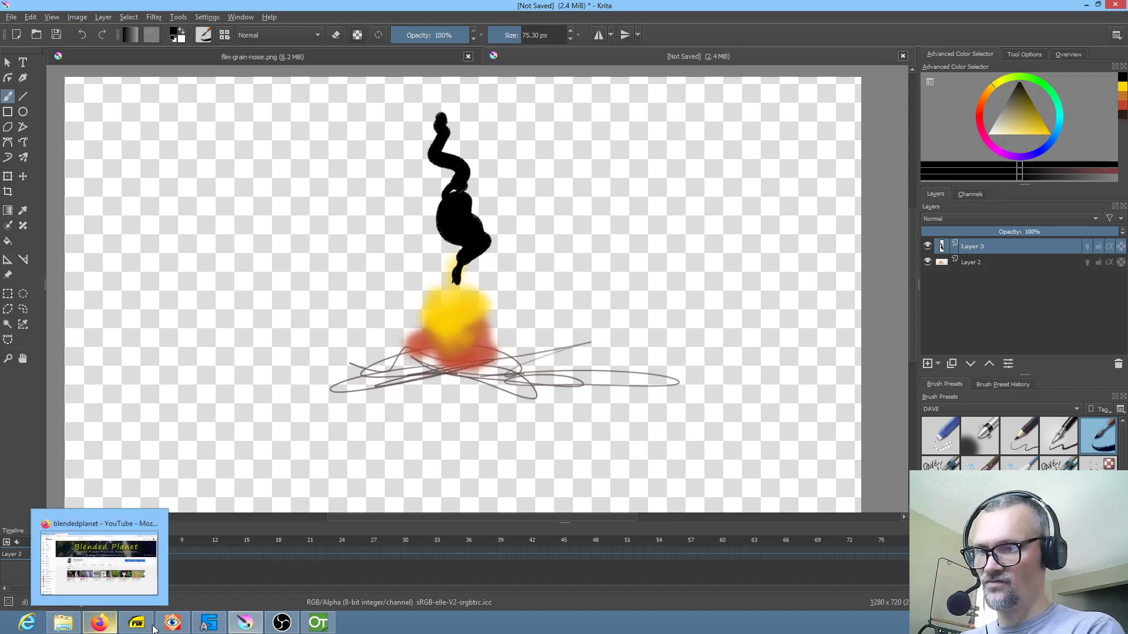
# - Duplicate the smoke layer's frame 0 drawing to frame 3 on the timeline
pyautogui.click(268, 555)
pyautogui.click(109, 553)
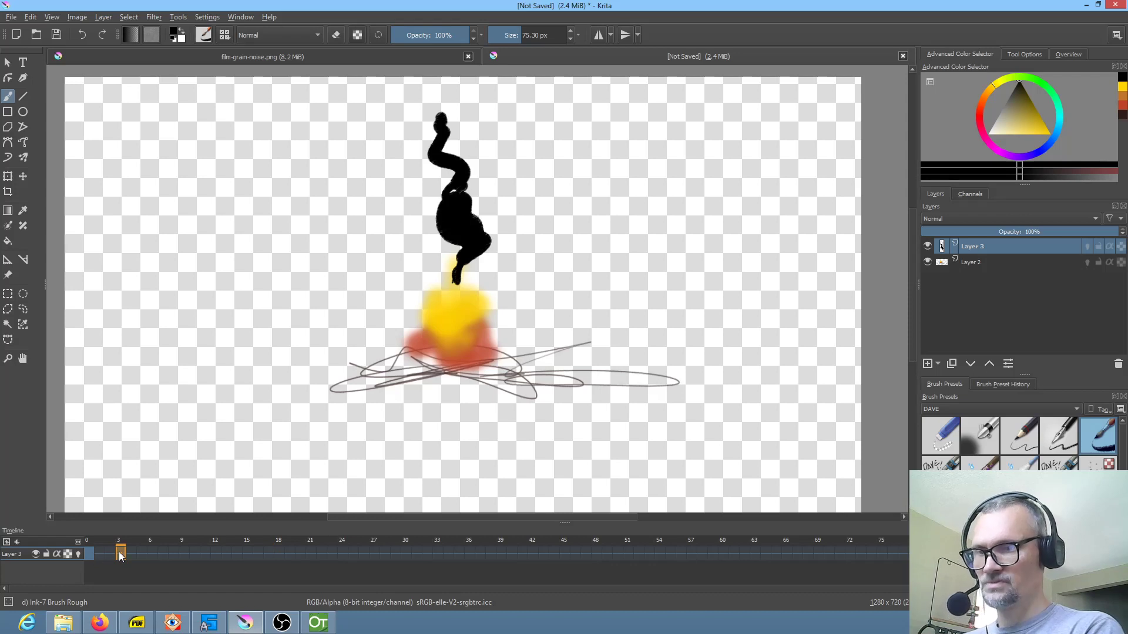
pyautogui.moveTo(119, 555)
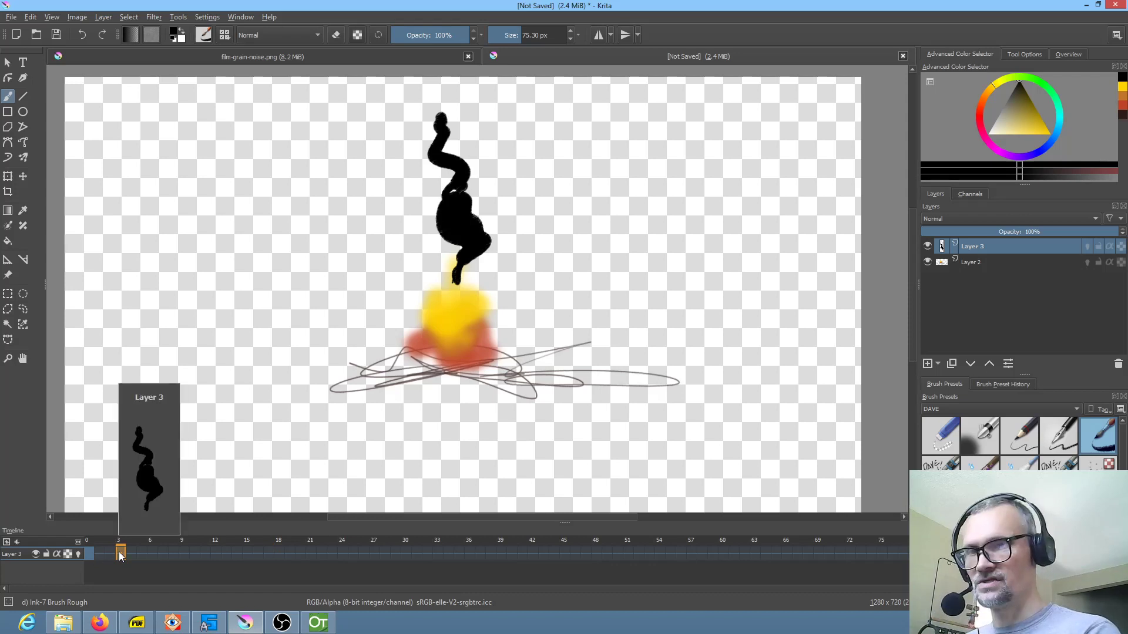
# - Select the smoke on frame 3 with a freehand outline and shift it upward using the Transform tool
pyautogui.press('l')
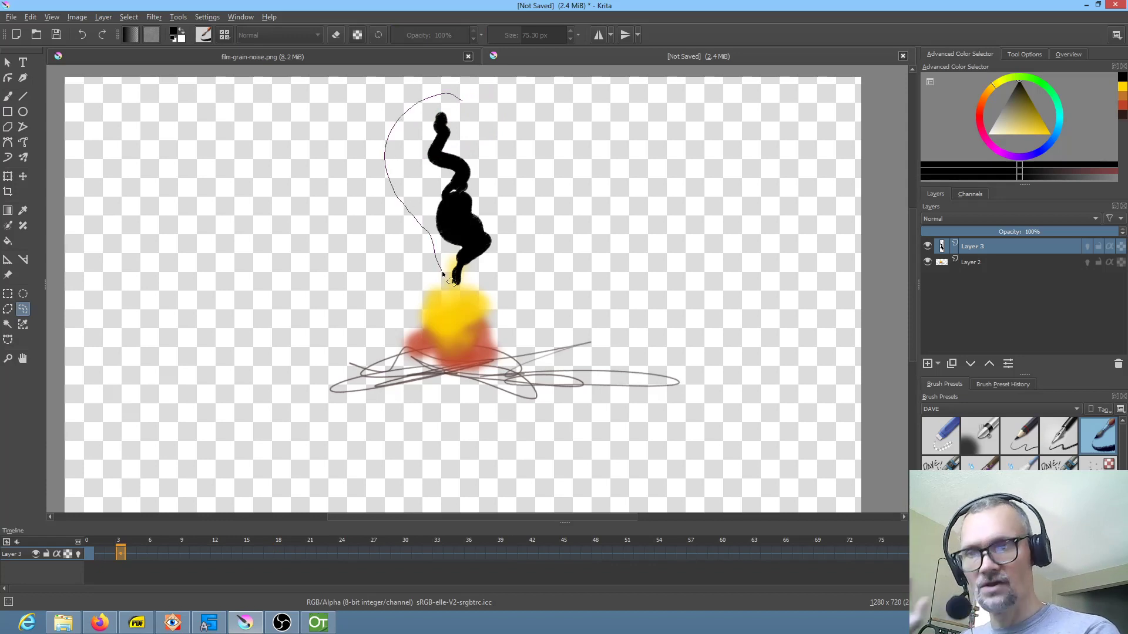
pyautogui.moveTo(510, 262)
pyautogui.mouseDown()
pyautogui.moveTo(493, 125)
pyautogui.moveTo(463, 101)
pyautogui.mouseUp()
pyautogui.press('1')
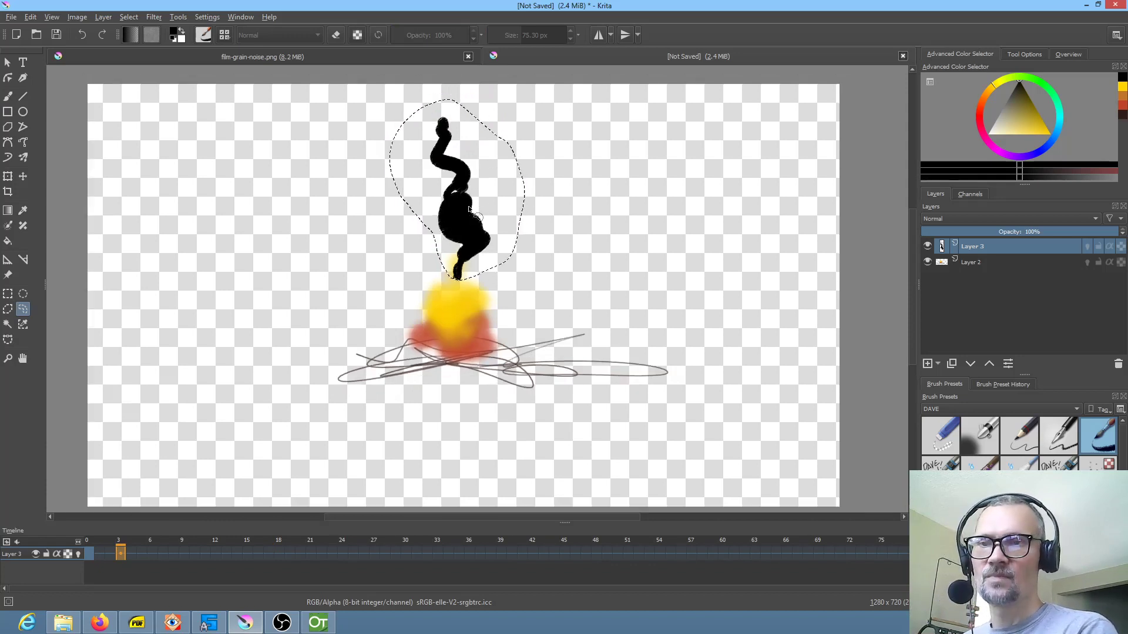
pyautogui.hotkey('ctrl', 't')
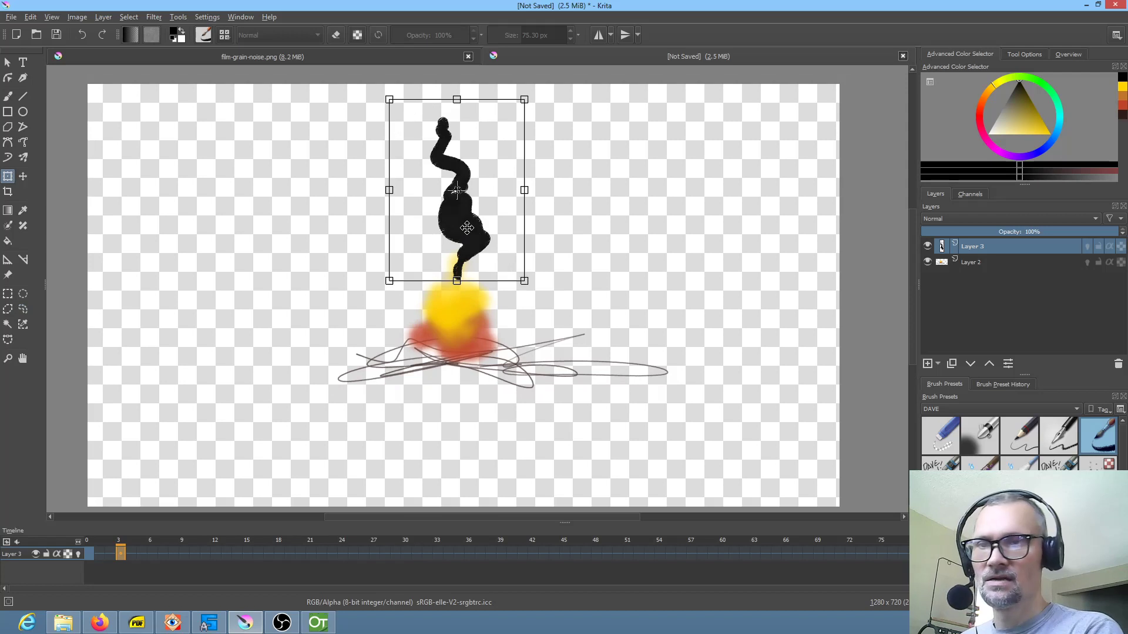
pyautogui.moveTo(467, 228); pyautogui.dragTo(464, 195)
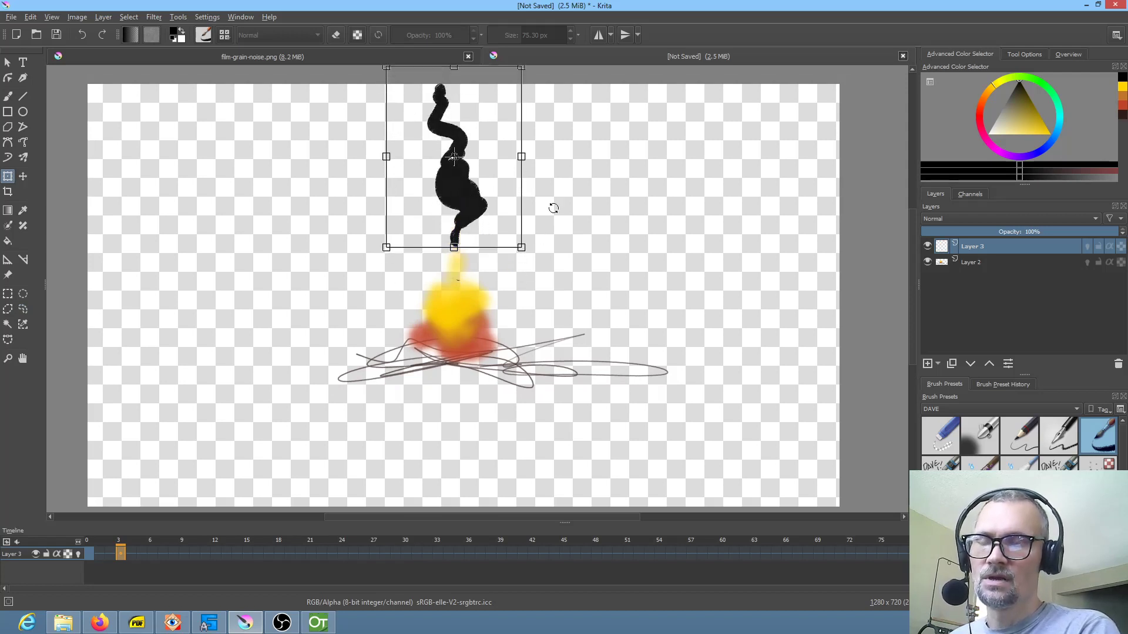
pyautogui.scroll(-2, 551, 222)
pyautogui.scroll(5, 547, 238)
pyautogui.scroll(-2, 542, 219)
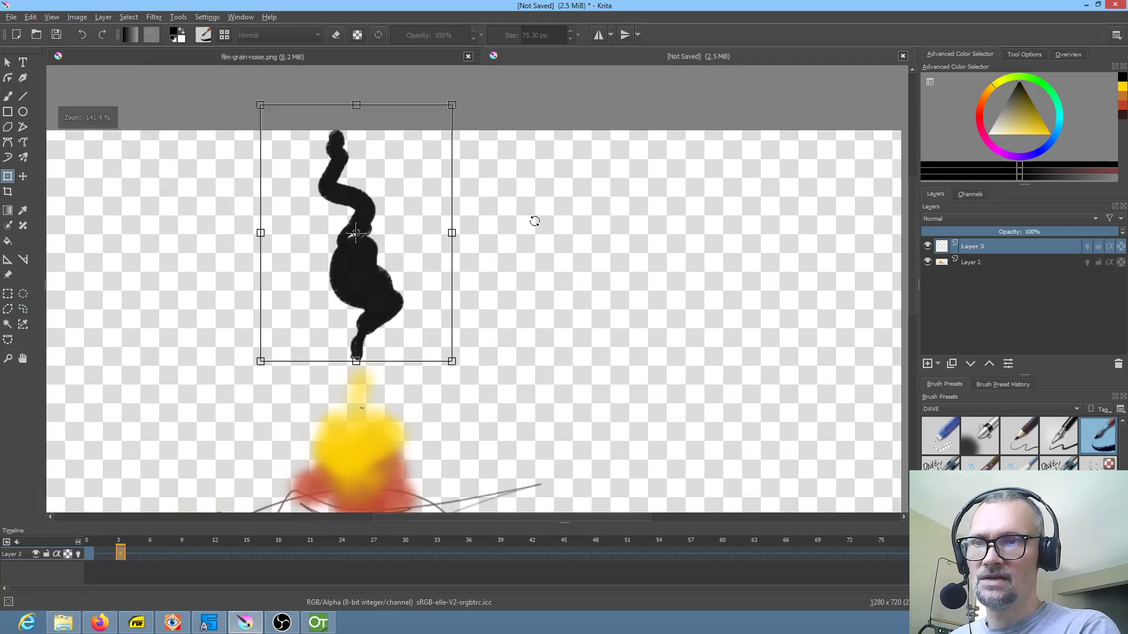
pyautogui.moveTo(453, 104); pyautogui.dragTo(451, 103)
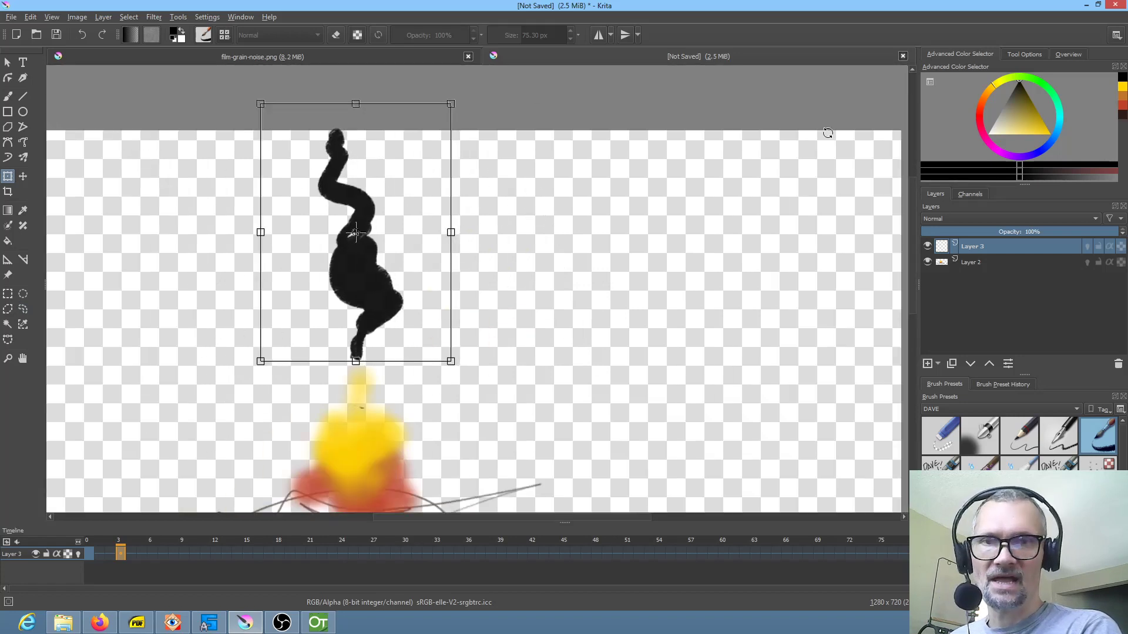
# - Spread the smoke's upper end with a perspective transform, apply it, and paint a fresh black puff linking the smoke to the flames
pyautogui.click(1035, 54)
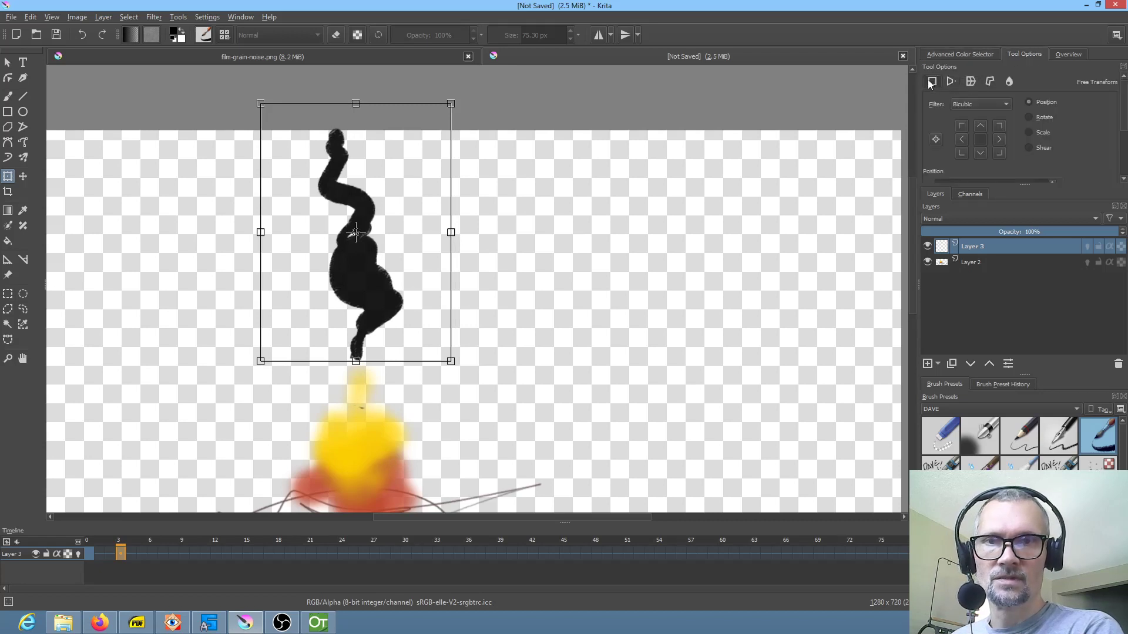
pyautogui.click(951, 82)
pyautogui.moveTo(455, 152); pyautogui.dragTo(512, 149)
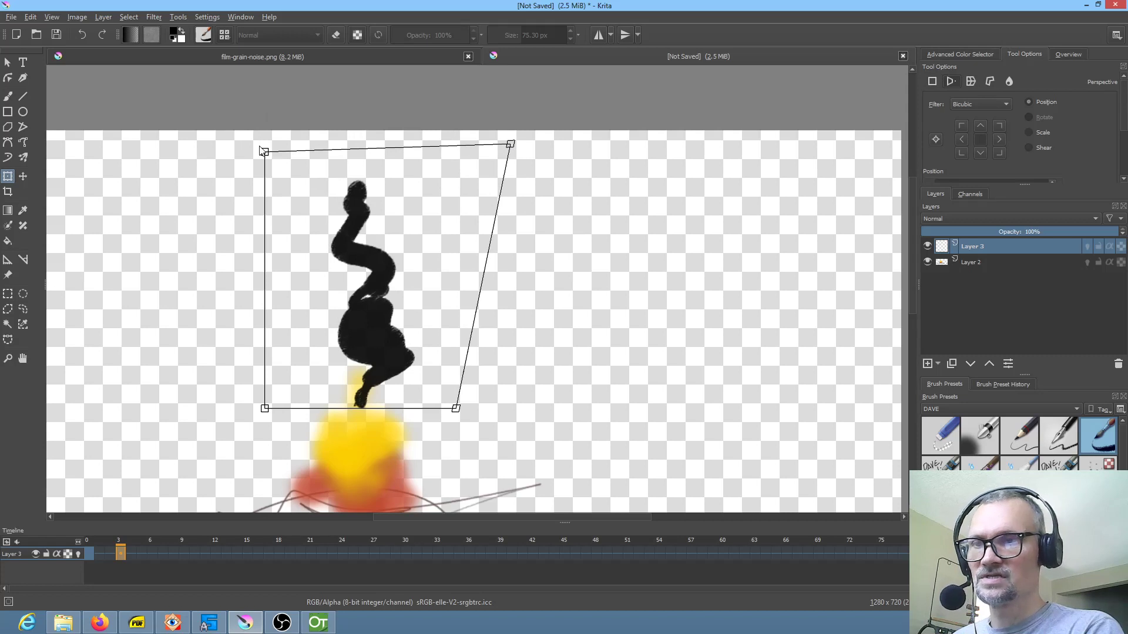
pyautogui.moveTo(268, 155)
pyautogui.mouseDown()
pyautogui.moveTo(199, 134)
pyautogui.moveTo(196, 116)
pyautogui.moveTo(218, 167)
pyautogui.moveTo(227, 149)
pyautogui.moveTo(206, 122)
pyautogui.mouseUp()
pyautogui.moveTo(453, 411); pyautogui.dragTo(440, 384)
pyautogui.moveTo(511, 146); pyautogui.dragTo(515, 96)
pyautogui.moveTo(374, 322); pyautogui.dragTo(371, 310)
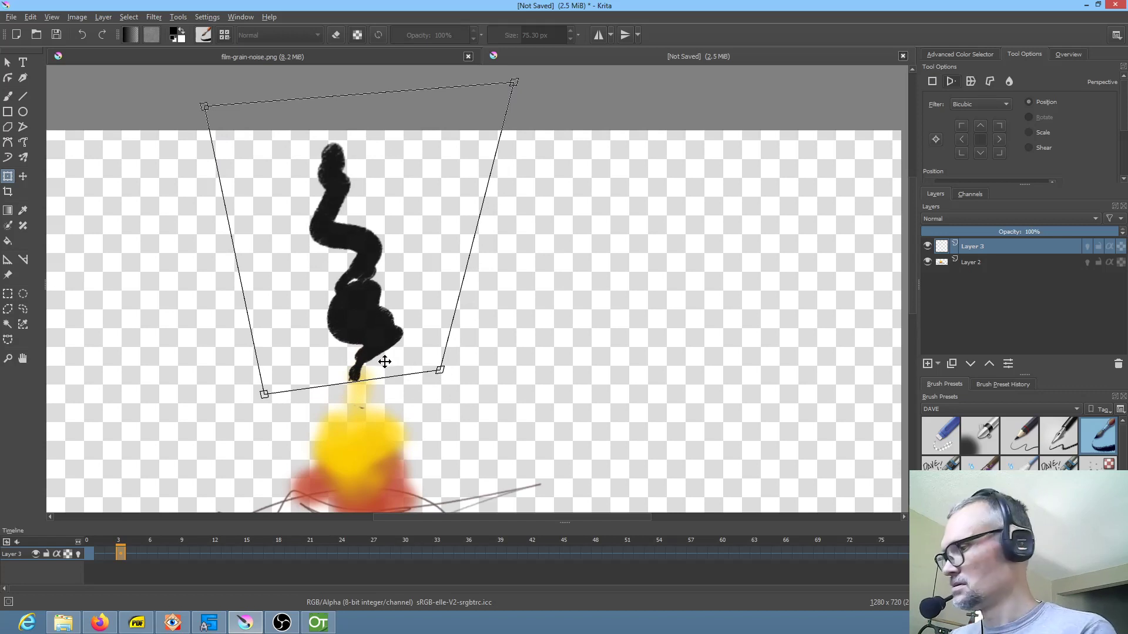
pyautogui.press('Return')
pyautogui.press('b')
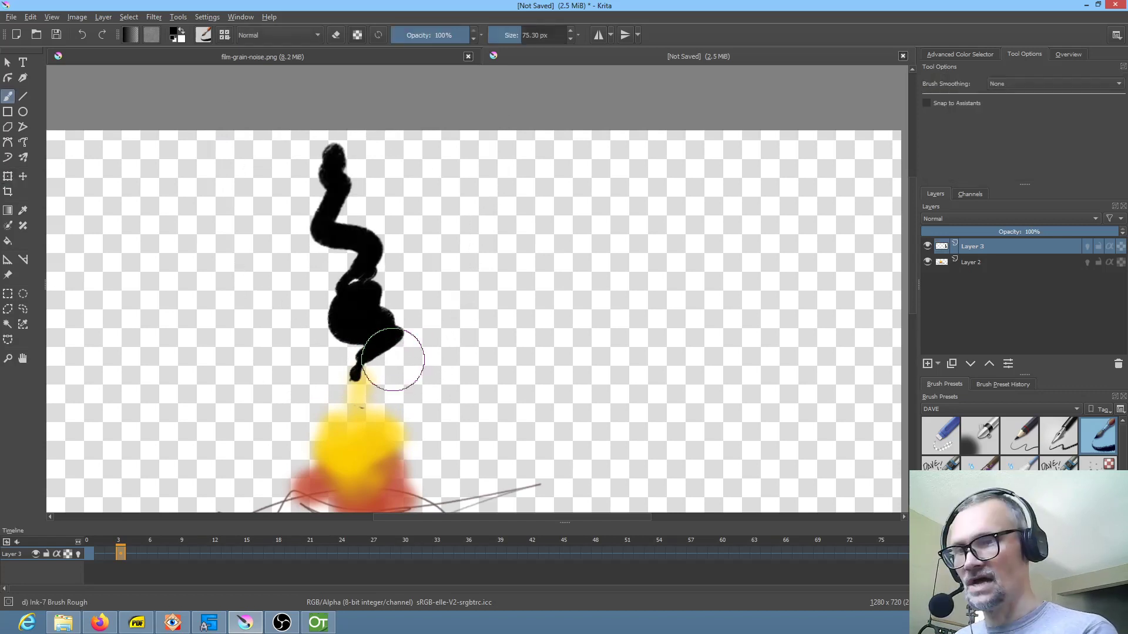
pyautogui.moveTo(360, 363)
pyautogui.mouseDown()
pyautogui.moveTo(366, 427)
pyautogui.moveTo(367, 344)
pyautogui.mouseUp()
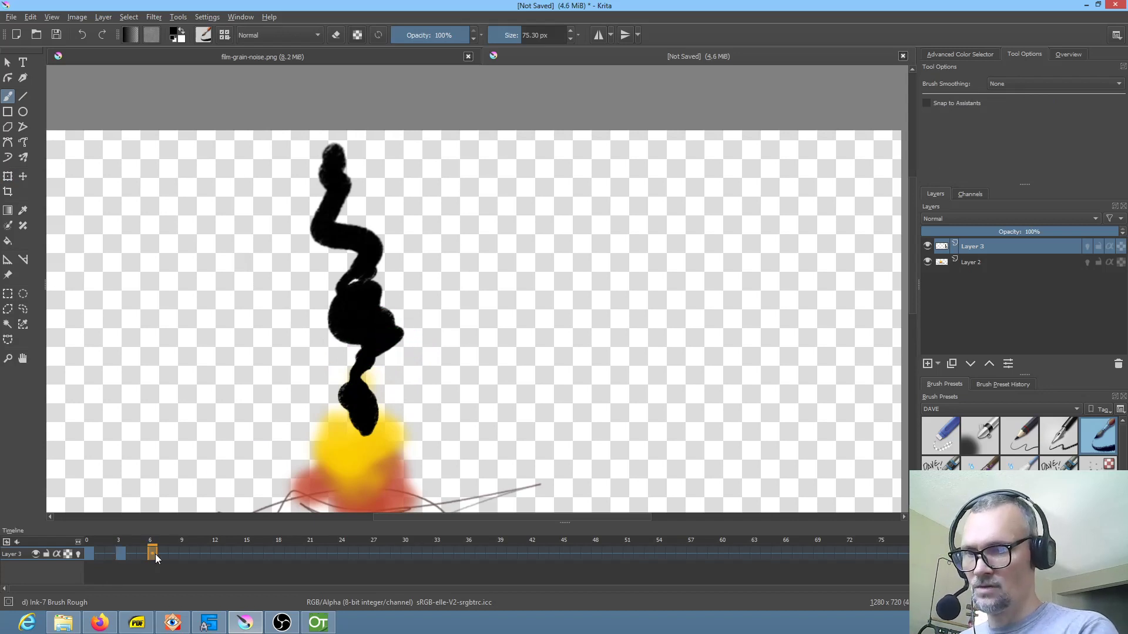
# - On frame 6, select the whole smoke column with a freehand outline and move it up to just above the flames
pyautogui.press('l')
pyautogui.moveTo(369, 114)
pyautogui.mouseDown()
pyautogui.moveTo(293, 259)
pyautogui.moveTo(452, 350)
pyautogui.moveTo(428, 264)
pyautogui.mouseUp()
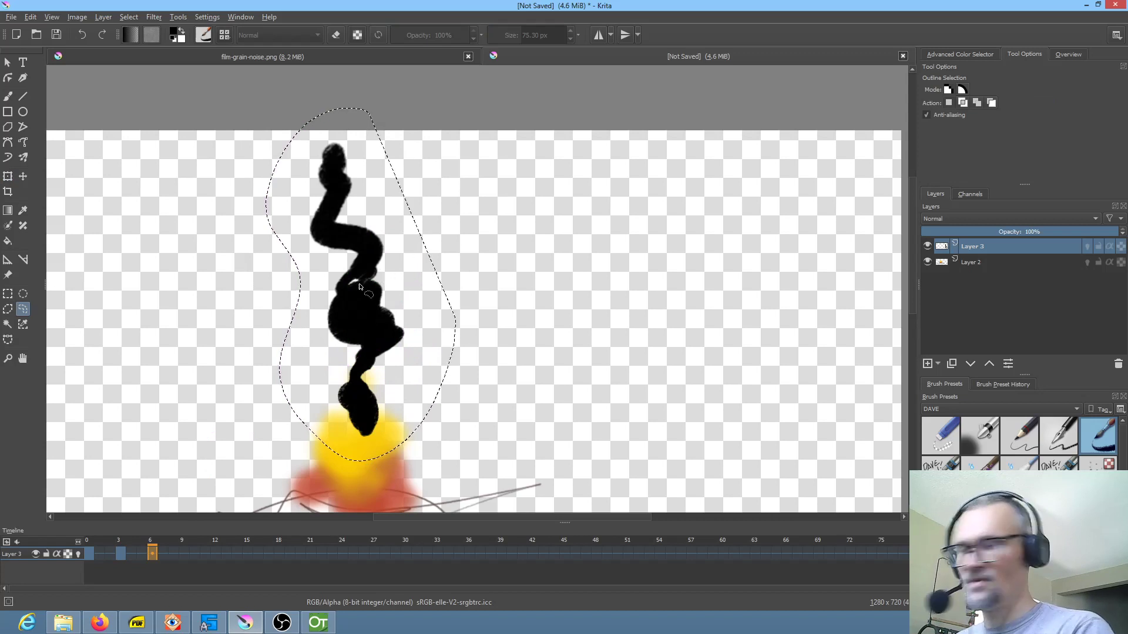
pyautogui.hotkey('ctrl', 't')
pyautogui.moveTo(351, 322)
pyautogui.mouseDown()
pyautogui.moveTo(359, 279)
pyautogui.moveTo(345, 339)
pyautogui.moveTo(366, 293)
pyautogui.mouseUp()
pyautogui.press('Return')
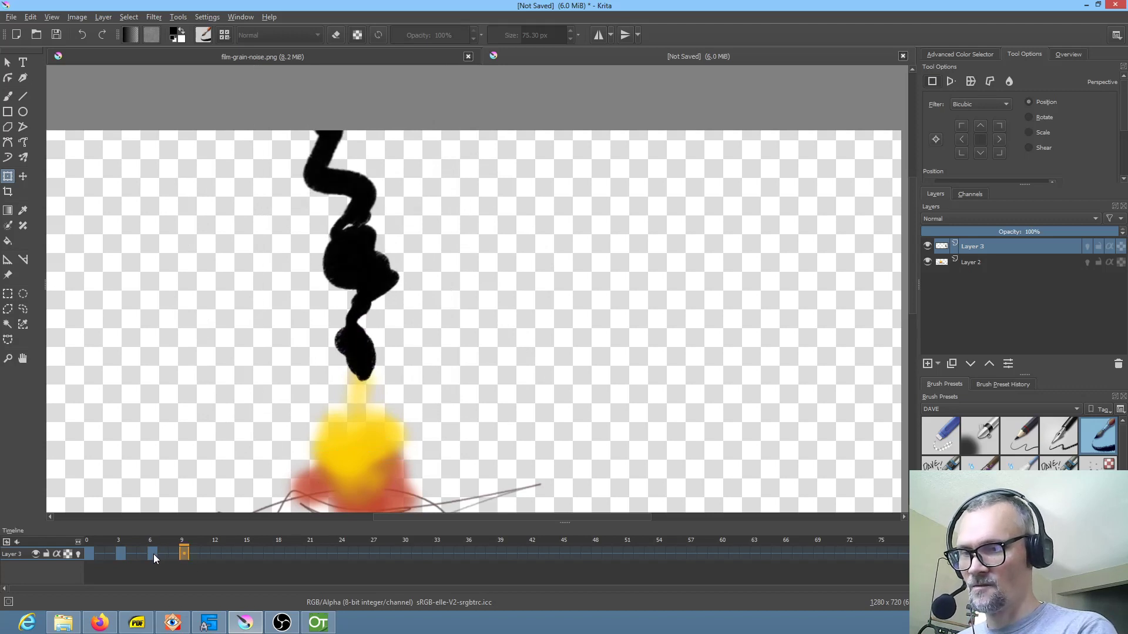
# - On frame 9, clear the selection and paint another black puff between the smoke column and the flames
pyautogui.hotkey('ctrl', 'shift', 'a')
pyautogui.press('b')
pyautogui.moveTo(348, 387); pyautogui.dragTo(359, 430)
# - Lower the smoke layer's opacity to 42% and play back frames 0 to 9 of the smoke animation
pyautogui.moveTo(1051, 232)
pyautogui.mouseDown()
pyautogui.moveTo(923, 231)
pyautogui.moveTo(1007, 231)
pyautogui.mouseUp()
pyautogui.moveTo(181, 552); pyautogui.dragTo(88, 552)
pyautogui.press('space')
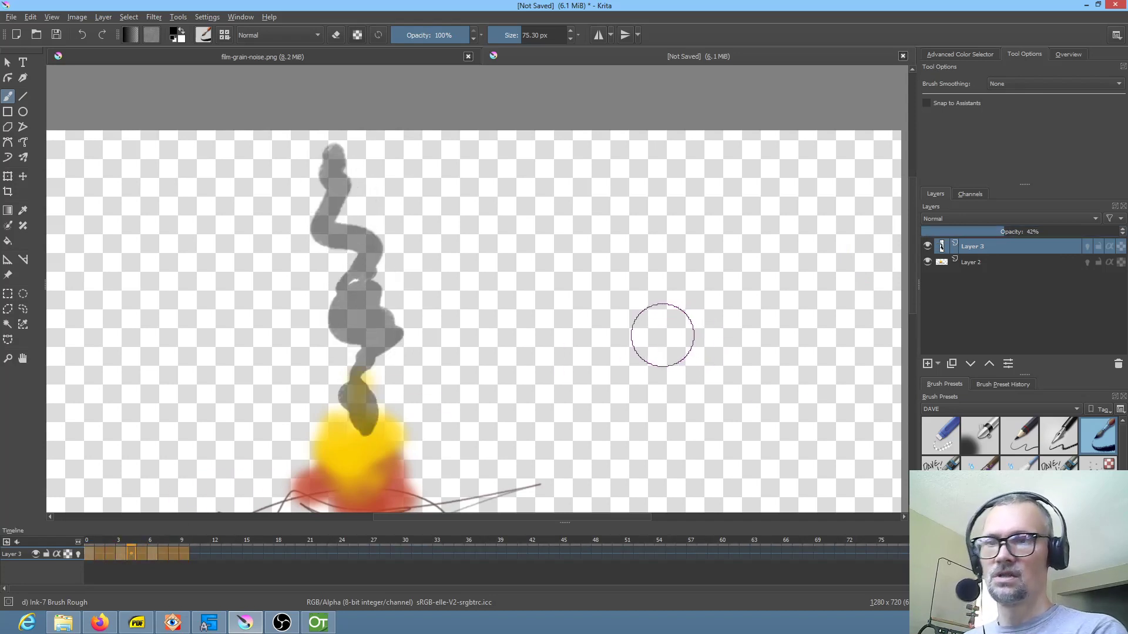
pyautogui.scroll(-3, 662, 335)
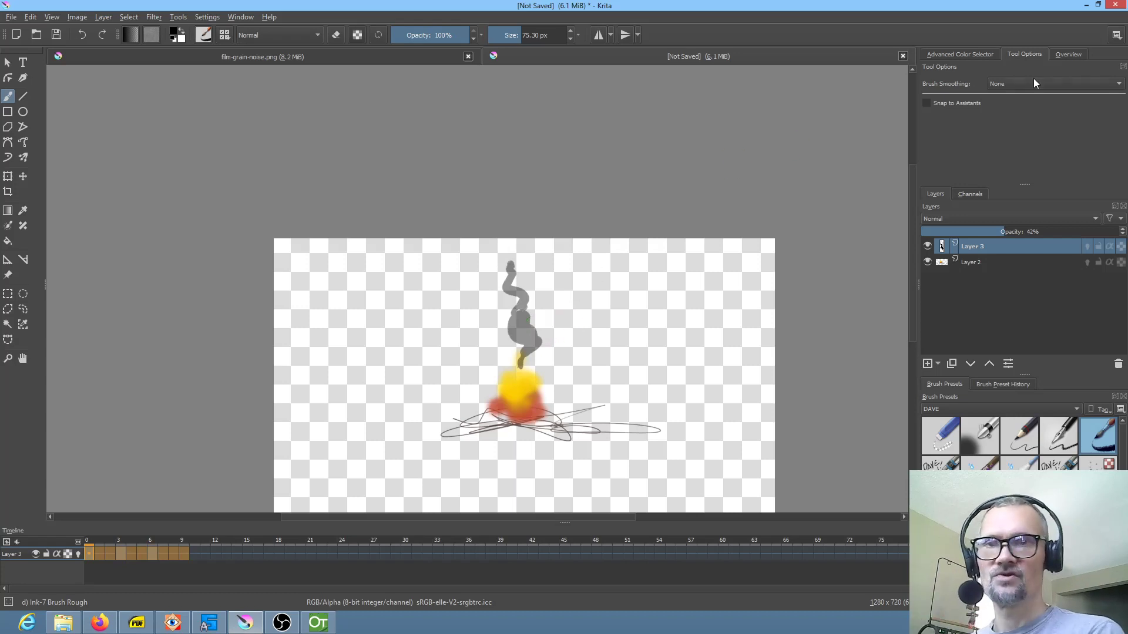
# - Close the unsaved campfire document without saving it and switch back to OpenToonz
pyautogui.click(902, 57)
pyautogui.click(574, 327)
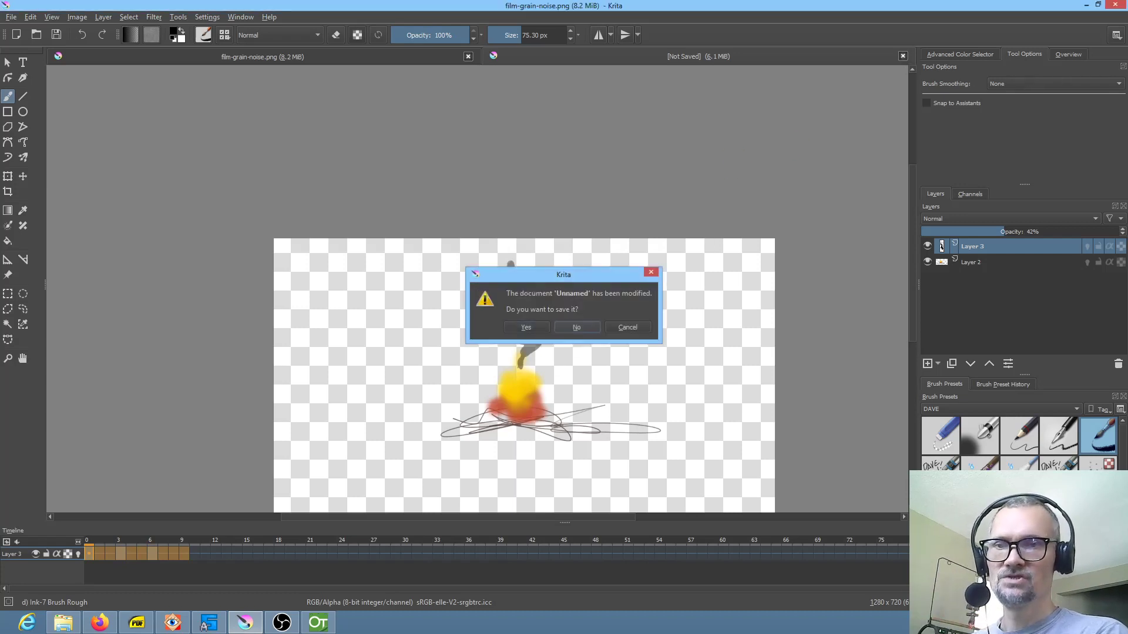
pyautogui.click(318, 623)
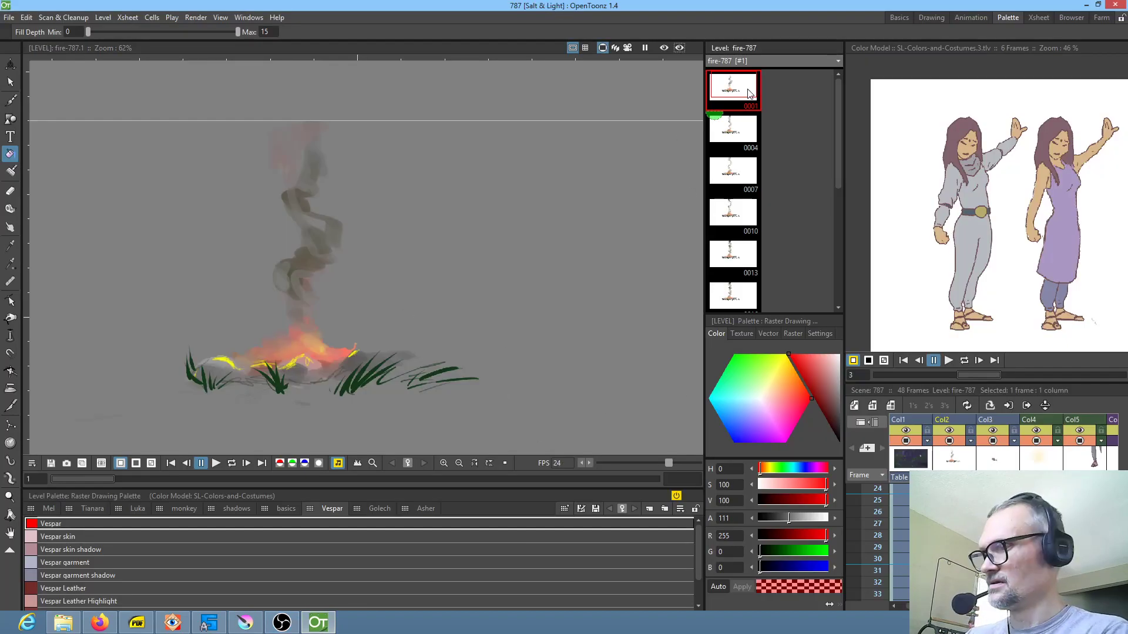
# - Play the fire-787 level's drawings in a loop at 8 FPS, and return to frame 24 of the scene
pyautogui.press('l')
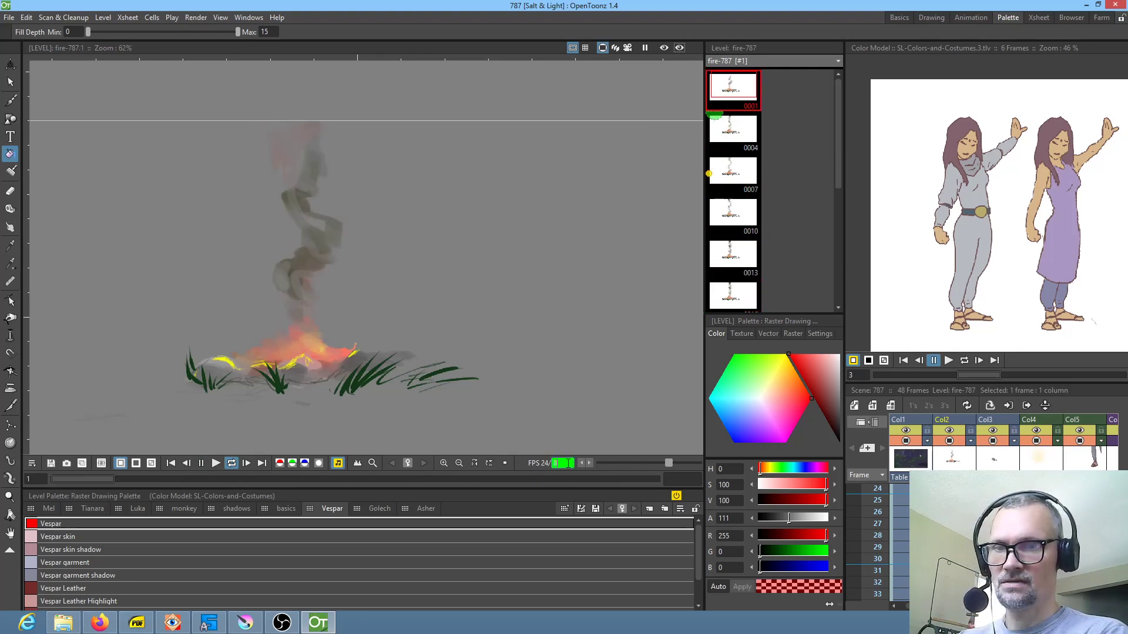
pyautogui.press('Return')
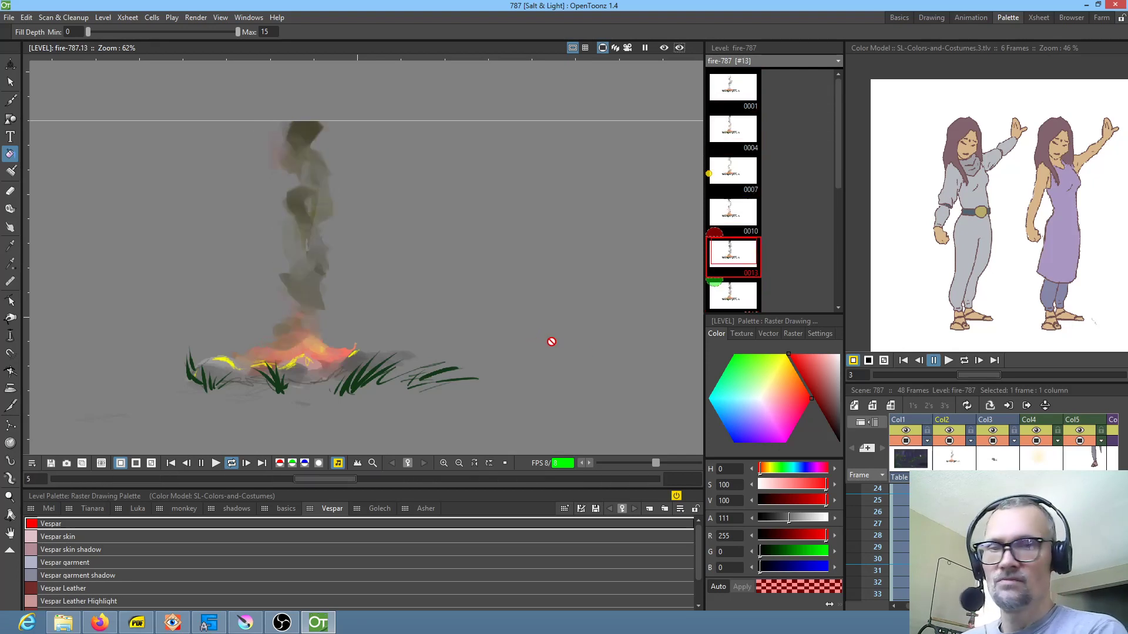
pyautogui.press('l')
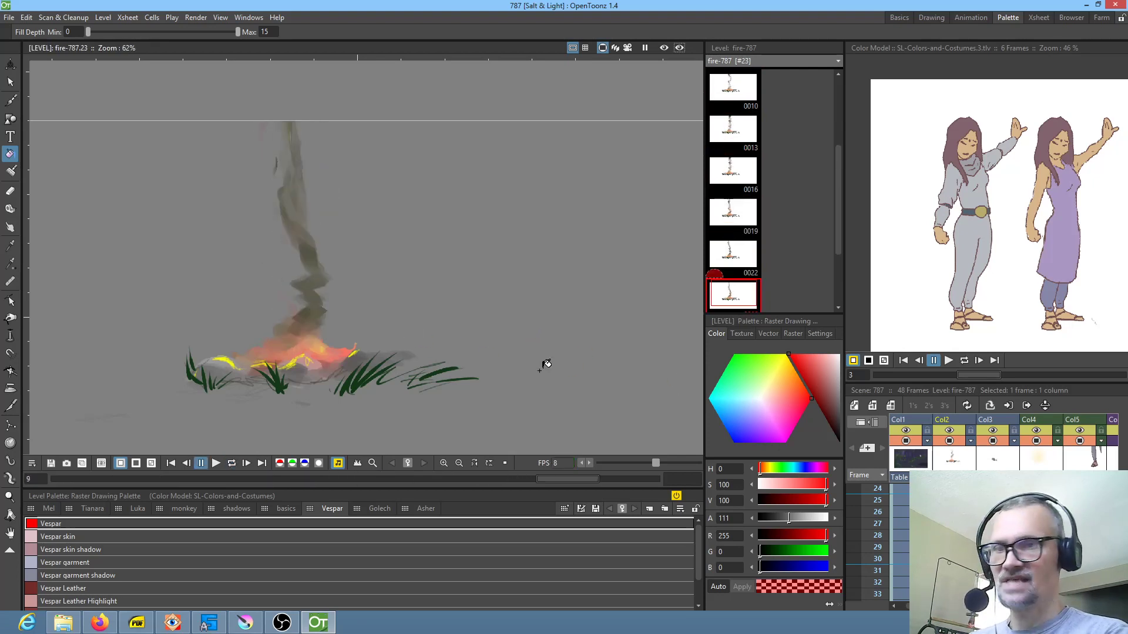
pyautogui.click(951, 490)
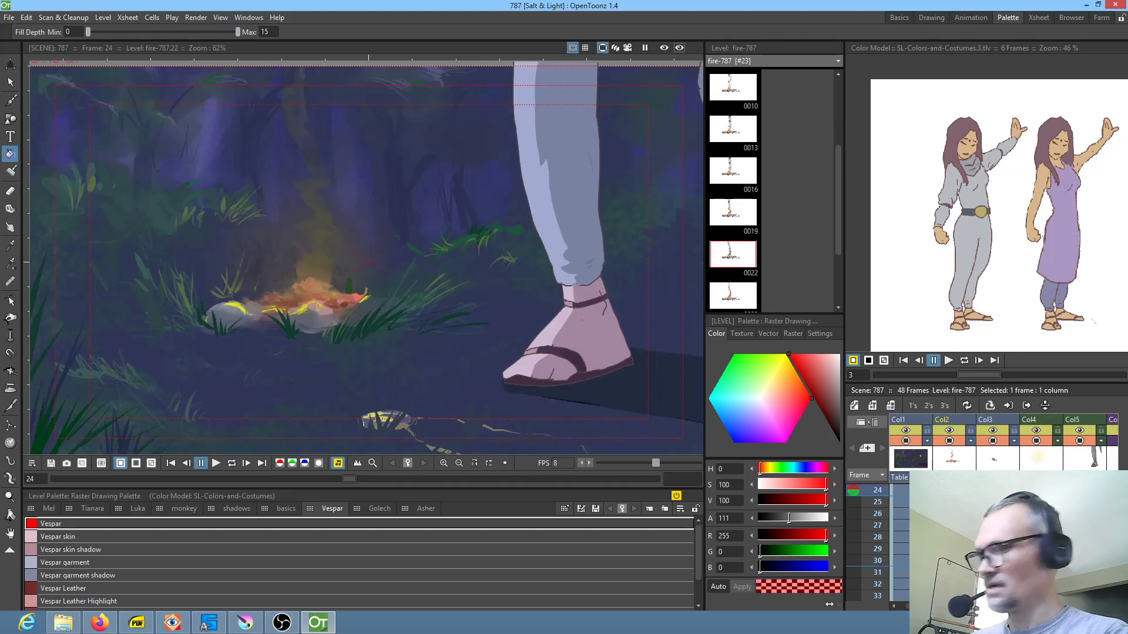
# - Set the playback rate to 24 FPS and play scene 787 in a loop
pyautogui.press('l')
pyautogui.scroll(-2, 543, 344)
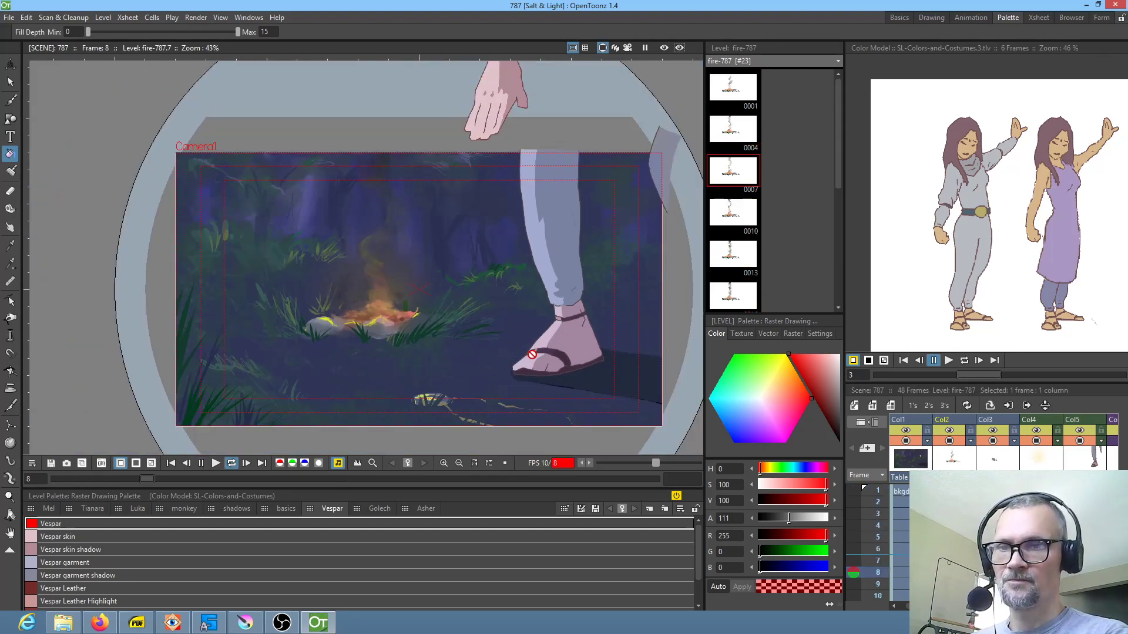
pyautogui.press('l')
pyautogui.click(562, 463)
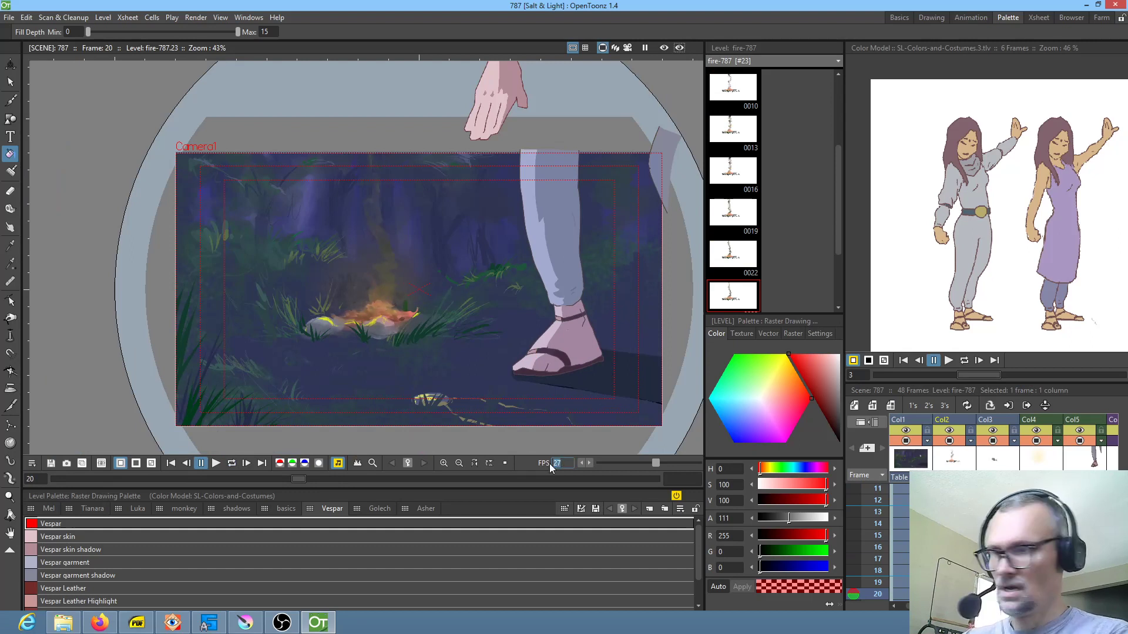
pyautogui.write('24')
pyautogui.press('Return')
pyautogui.press('l')
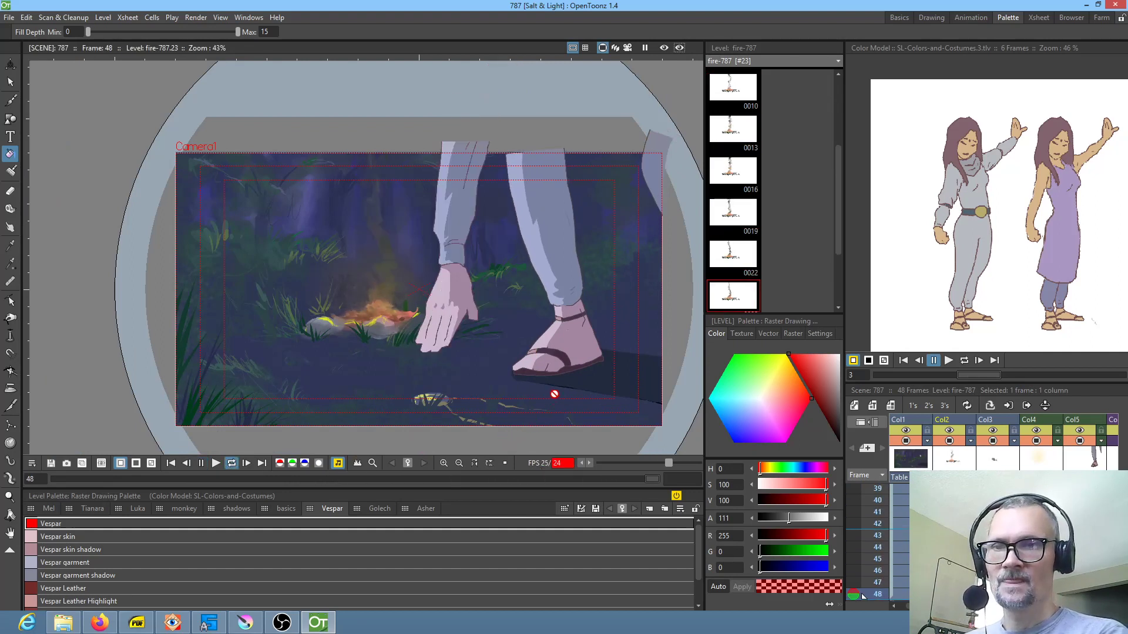
pyautogui.press('l')
pyautogui.scroll(-1, 589, 336)
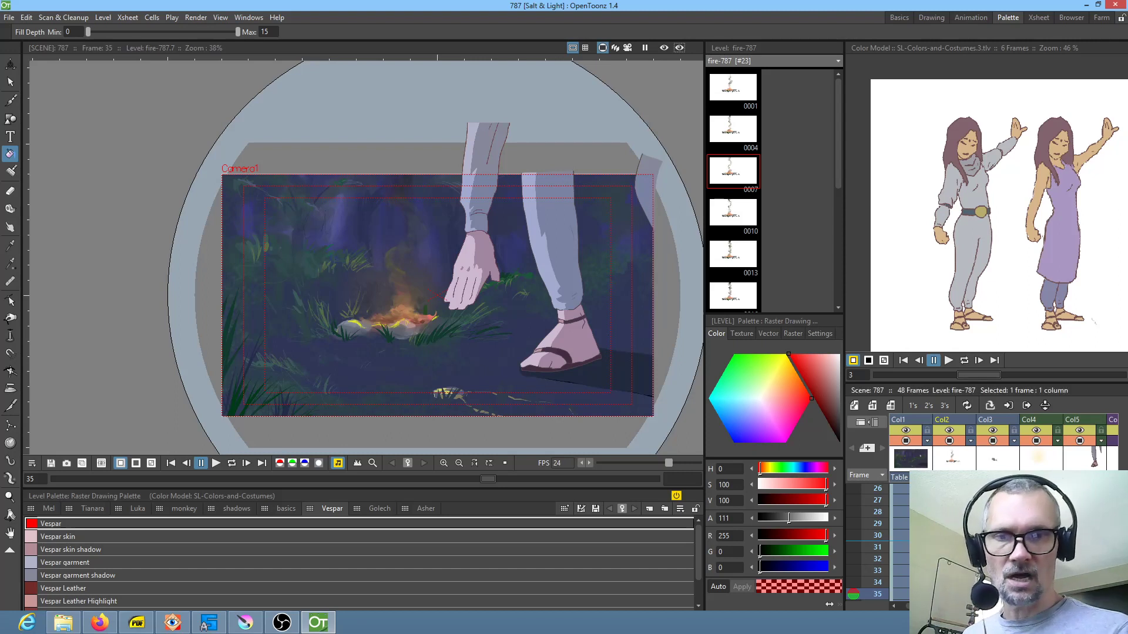
# - Select the character's leg column in the xsheet and open drawing 787 of level H
pyautogui.click(1080, 488)
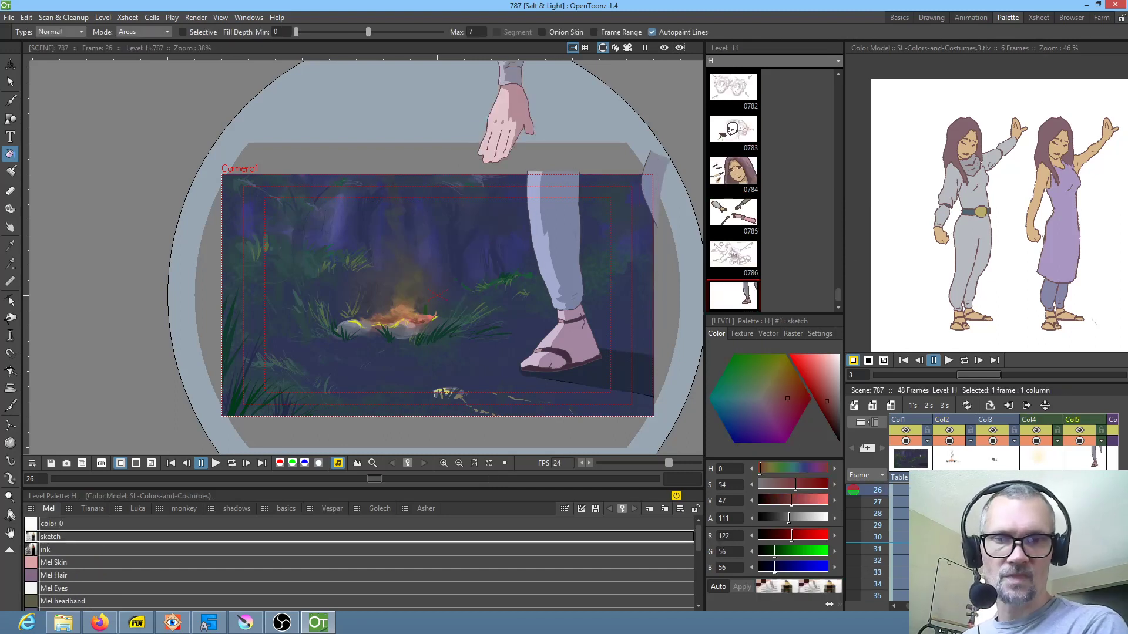
pyautogui.scroll(5, 878, 541)
pyautogui.click(877, 490)
pyautogui.click(752, 302)
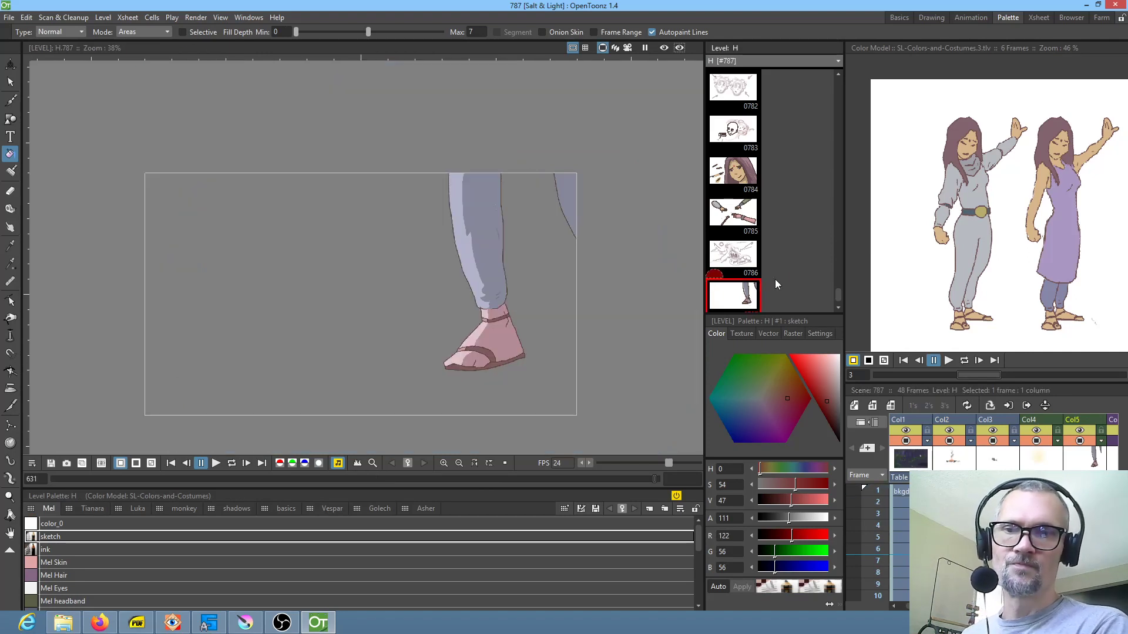
# - Flip back and forth between drawings 787 and 790 of level H to review the coloured storyboard drawings
pyautogui.scroll(-3, 781, 276)
pyautogui.click(739, 218)
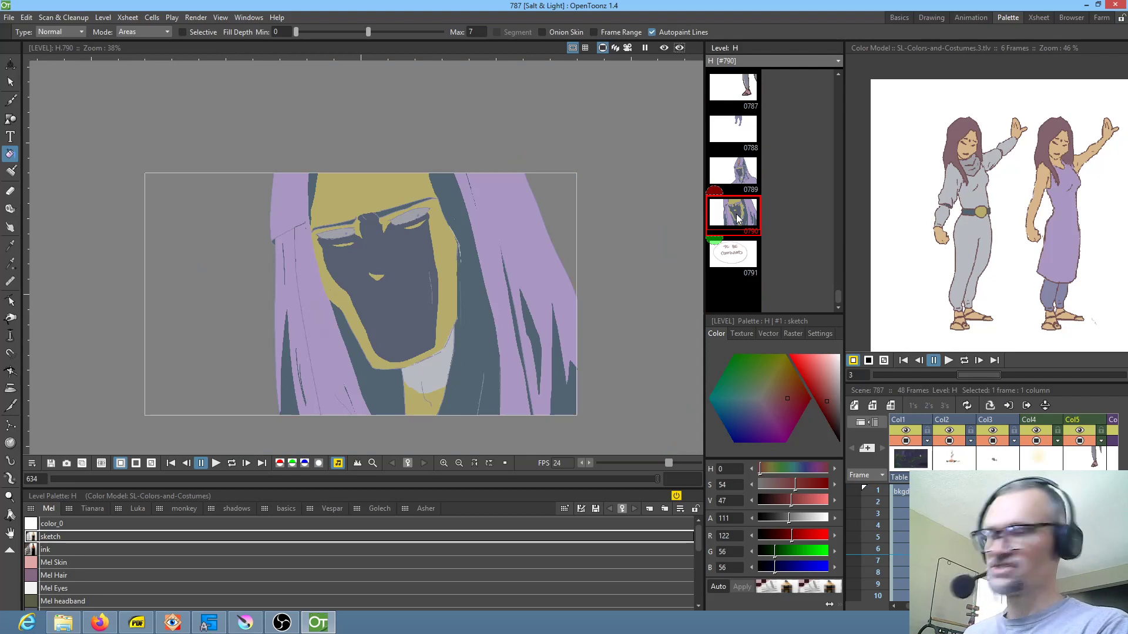
pyautogui.press('Up')
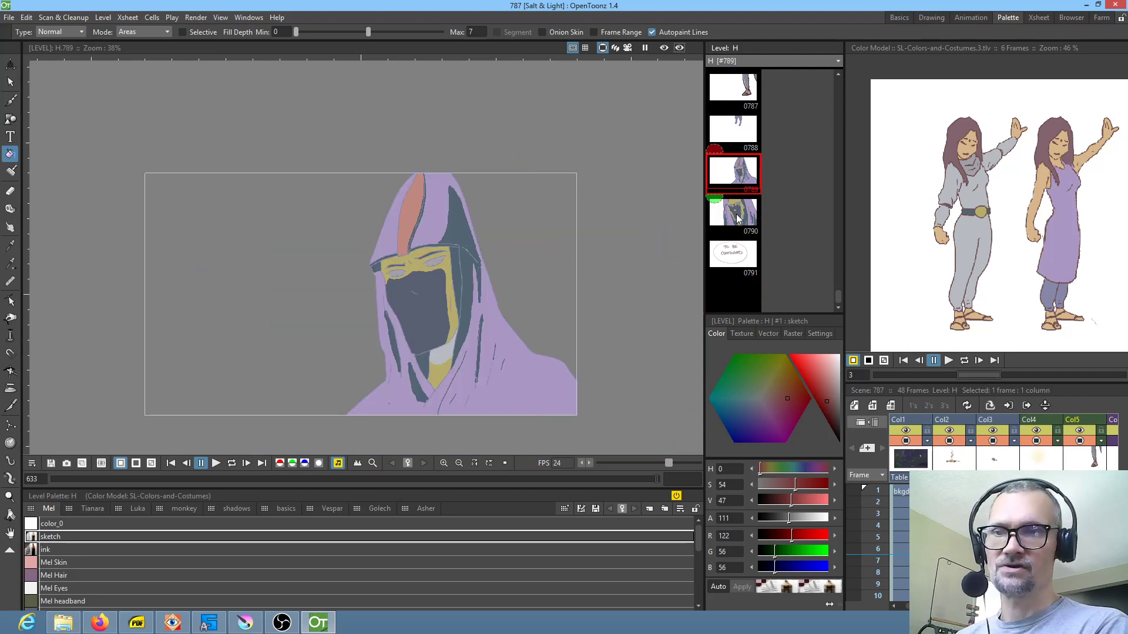
pyautogui.press('Up')
pyautogui.press('Up')
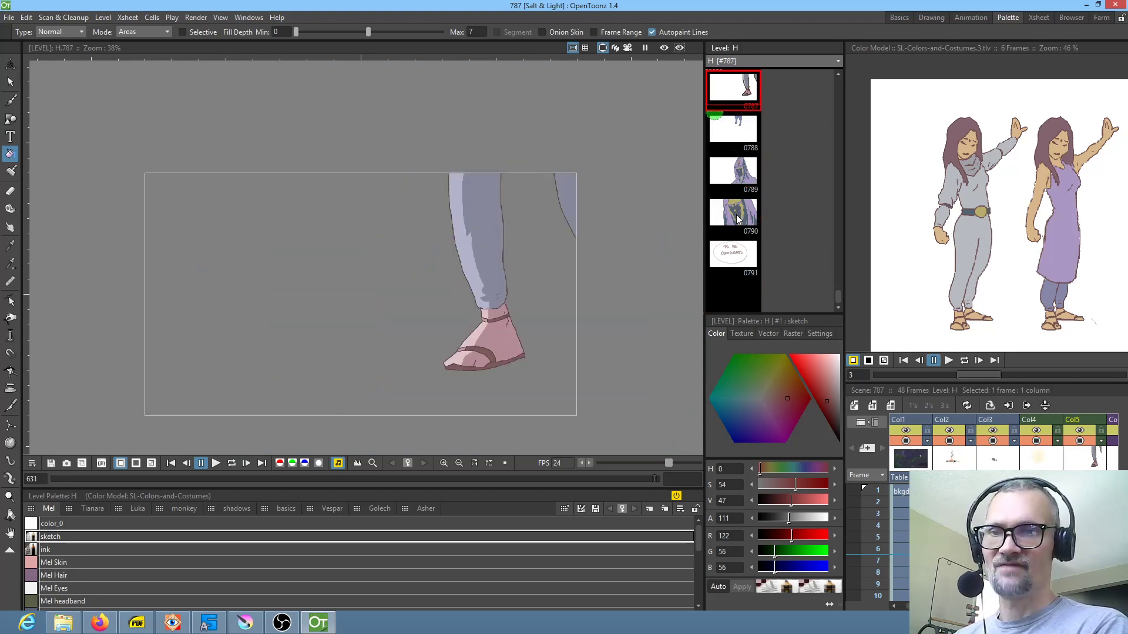
pyautogui.press('Down')
pyautogui.press('Down')
pyautogui.press('Down')
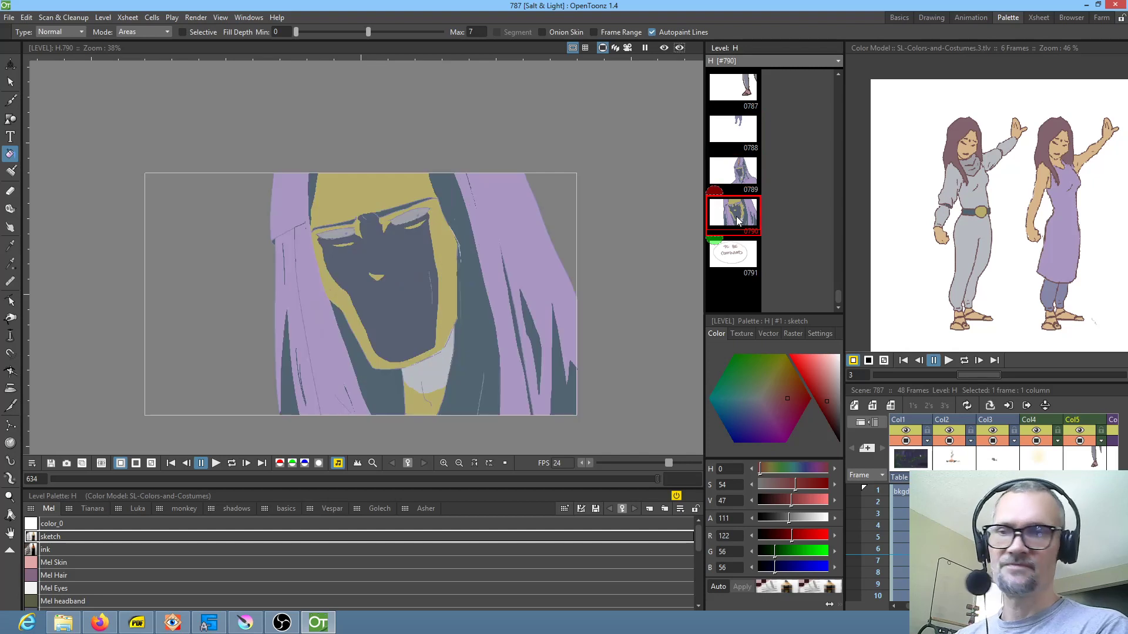
pyautogui.press('Up')
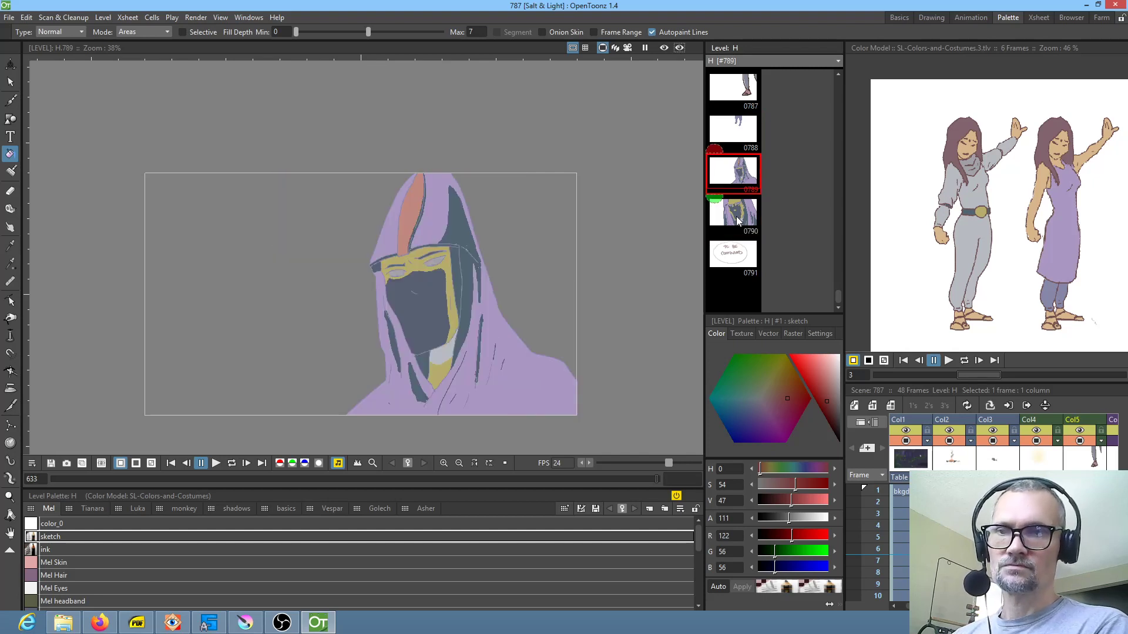
pyautogui.press('Up')
pyautogui.press('Up')
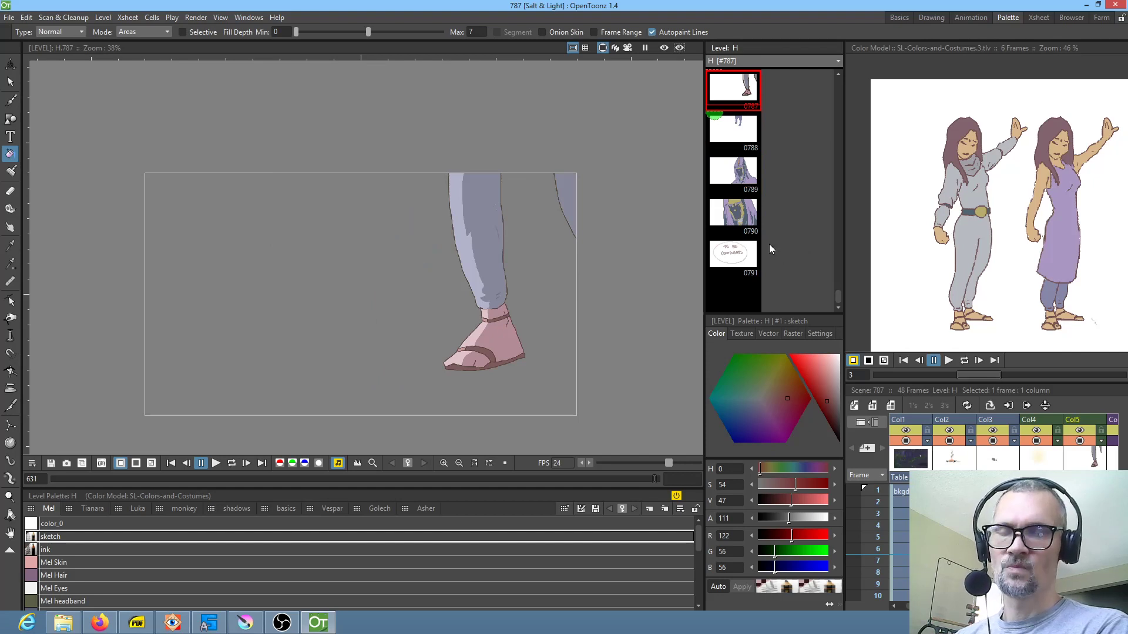
# - Review level H back to drawing 783 and forward past 788, then return to drawing 787
pyautogui.scroll(3, 769, 245)
pyautogui.press('Up')
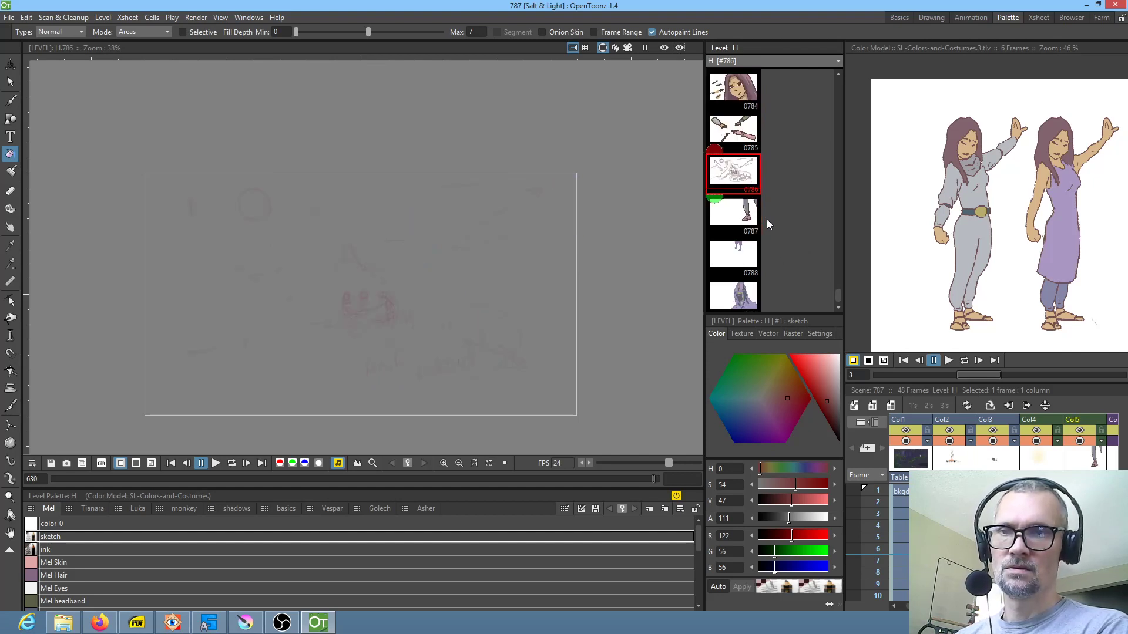
pyautogui.press('Up')
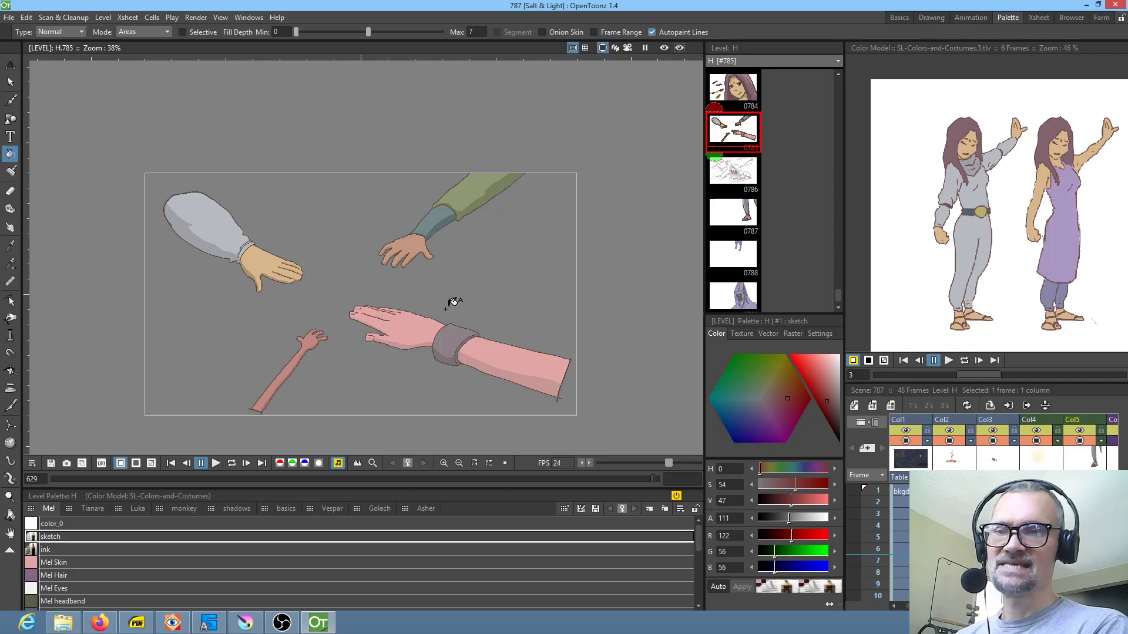
pyautogui.press('Up')
pyautogui.press('Up')
pyautogui.press('Up')
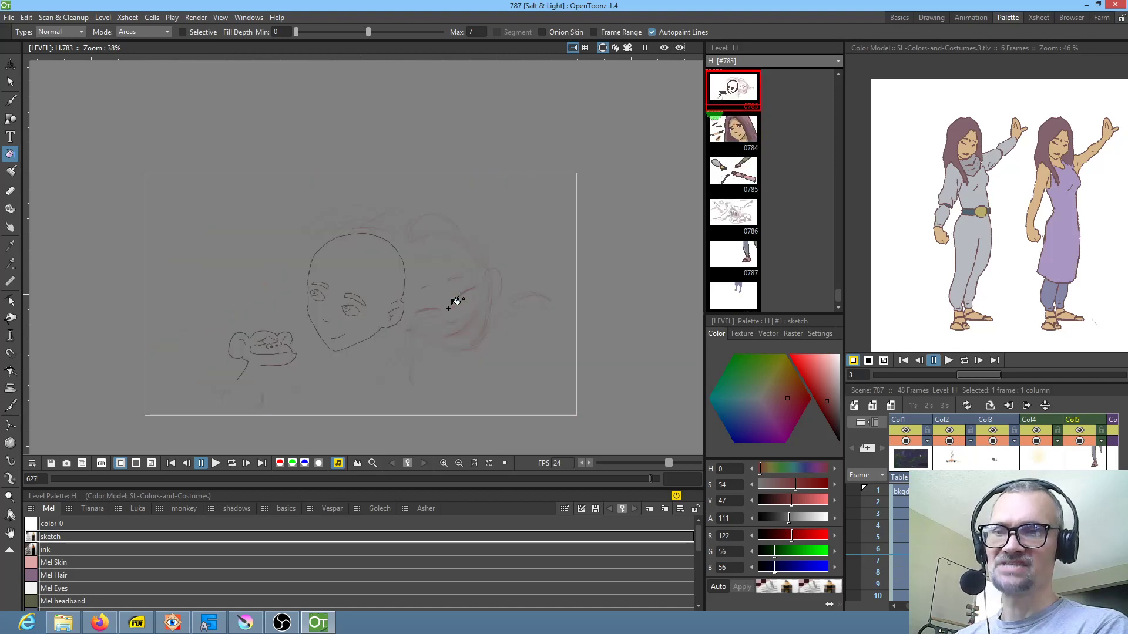
pyautogui.press('Down')
pyautogui.press('Down')
pyautogui.press('Down')
pyautogui.press('Down')
pyautogui.press('Down')
pyautogui.press('Down')
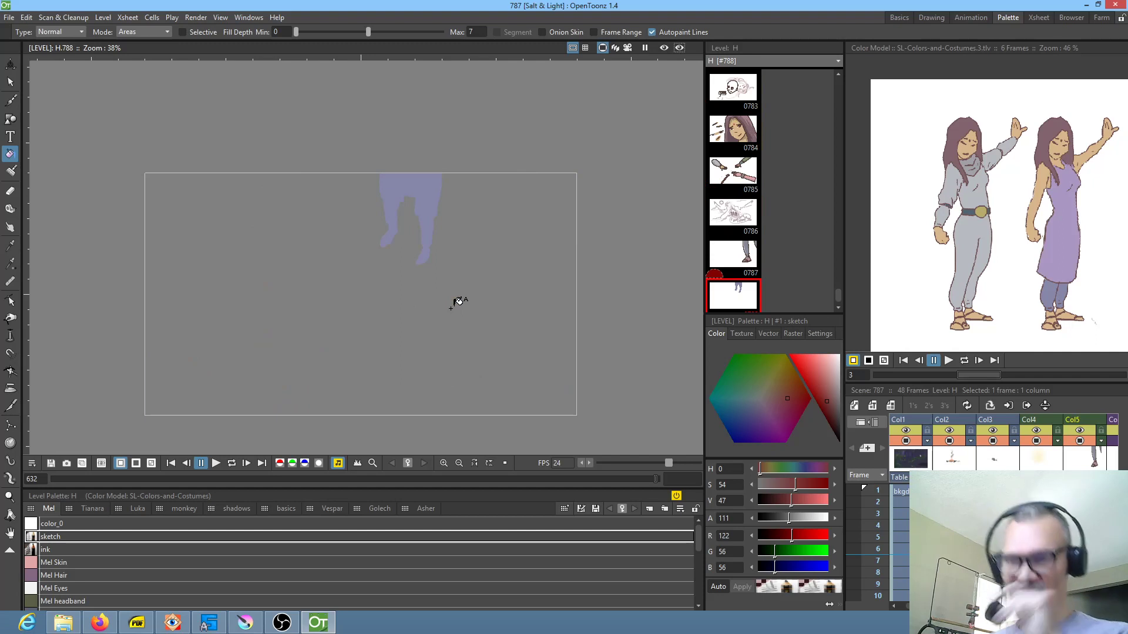
pyautogui.press('Down')
pyautogui.press('Up')
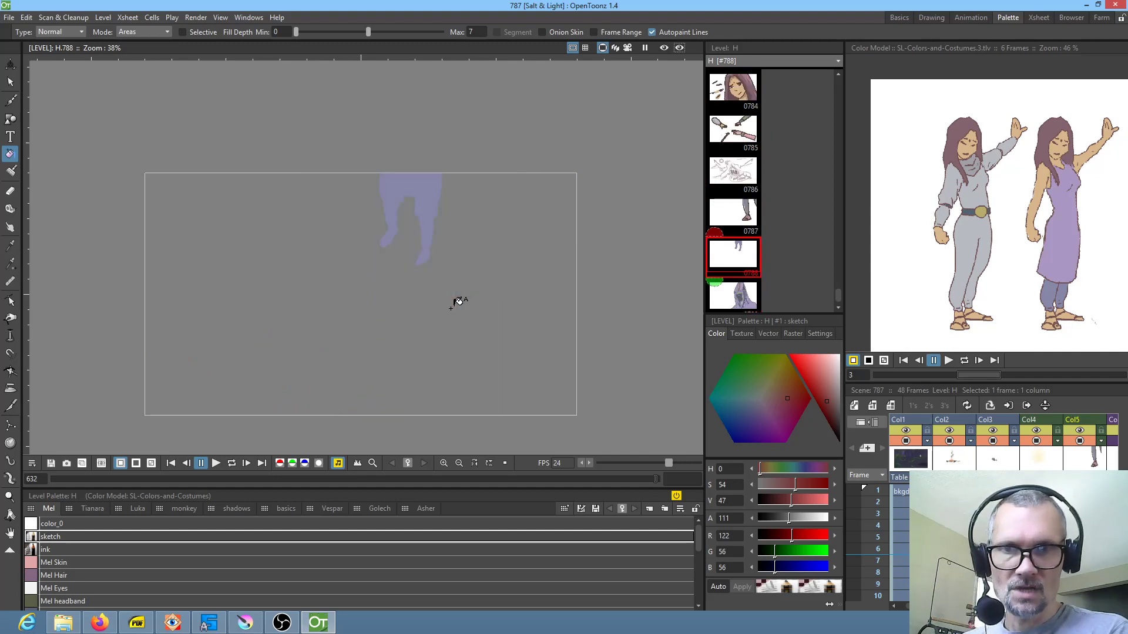
pyautogui.press('Up')
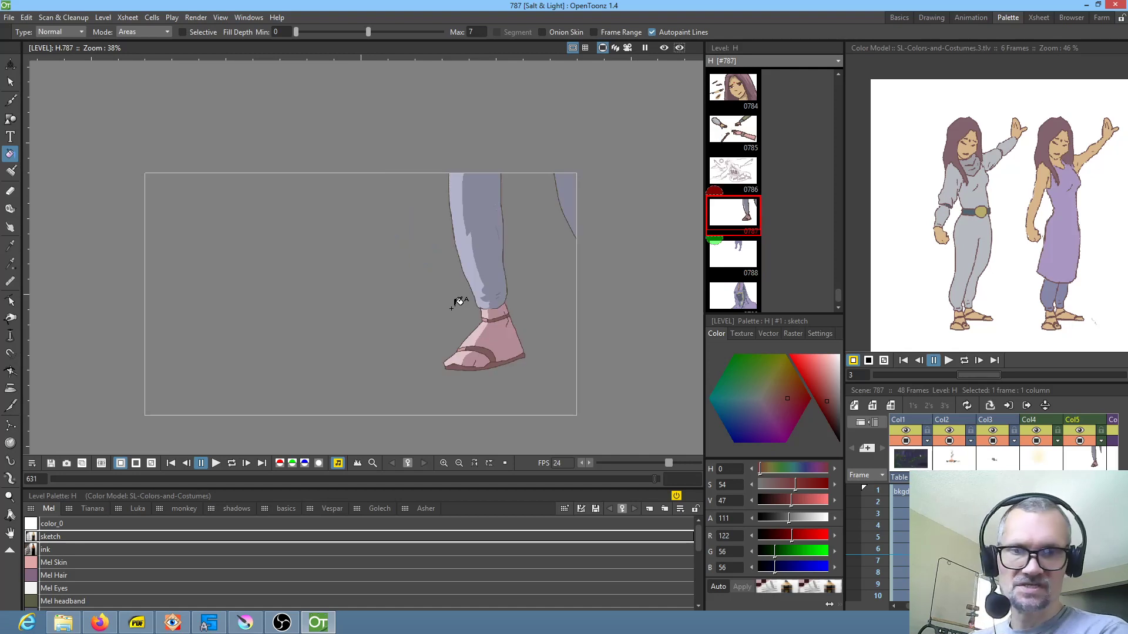
# - Return to frame 1 of scene 787, show the Col2_mesh column in the viewer and display its leg skeleton with the Skeleton tool
pyautogui.click(1080, 491)
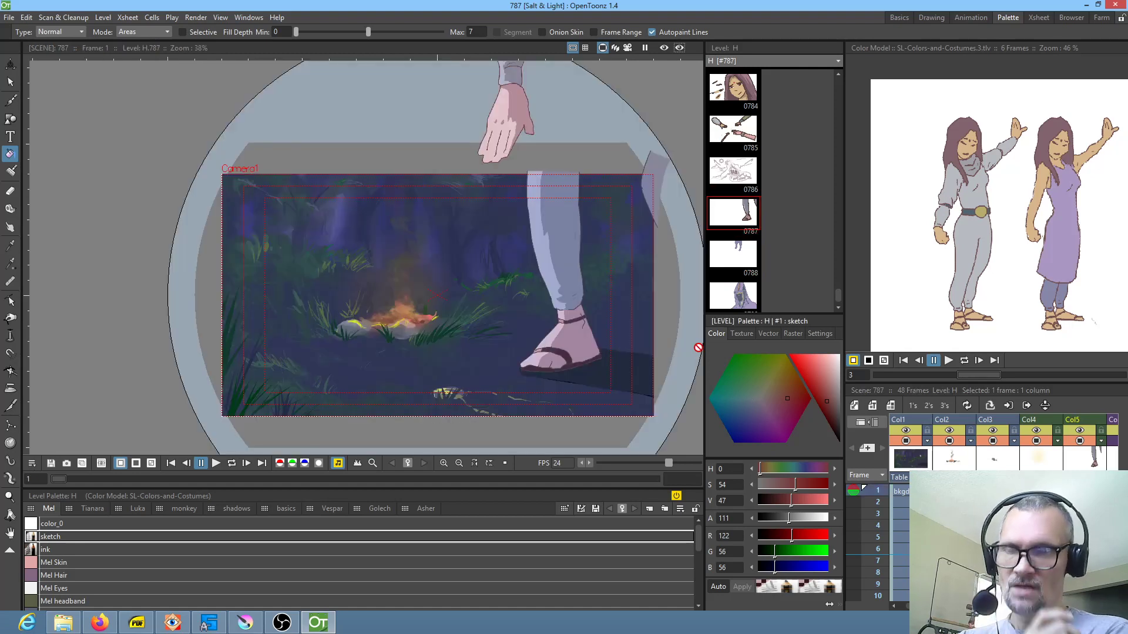
pyautogui.moveTo(662, 302); pyautogui.dragTo(613, 312)
pyautogui.scroll(-2, 594, 304)
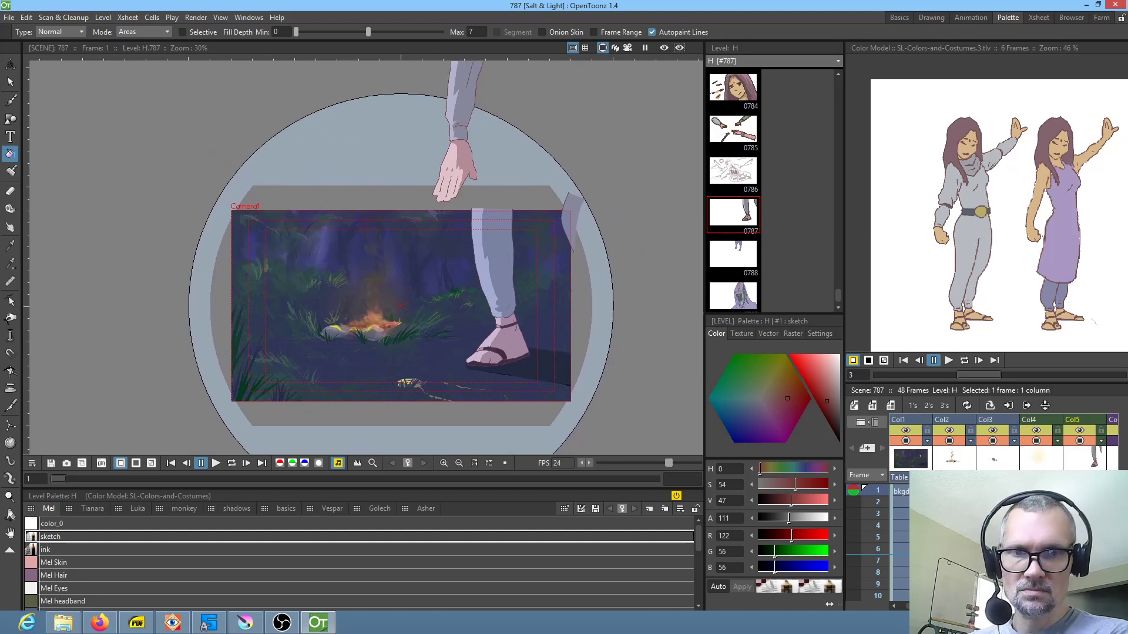
pyautogui.moveTo(951, 607); pyautogui.dragTo(995, 606)
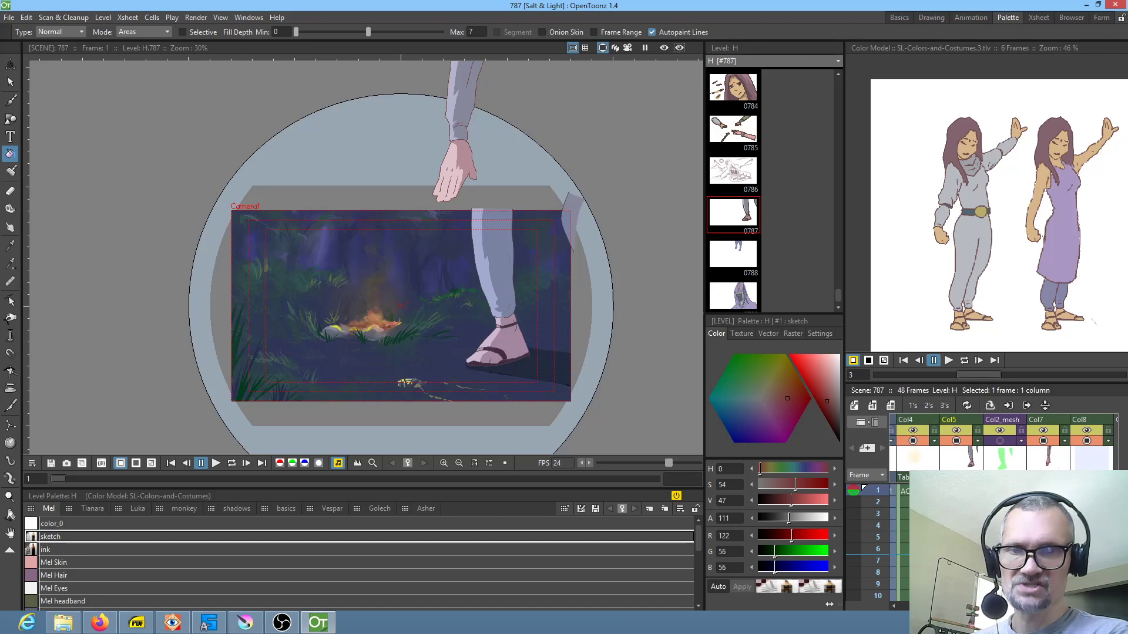
pyautogui.click(1000, 442)
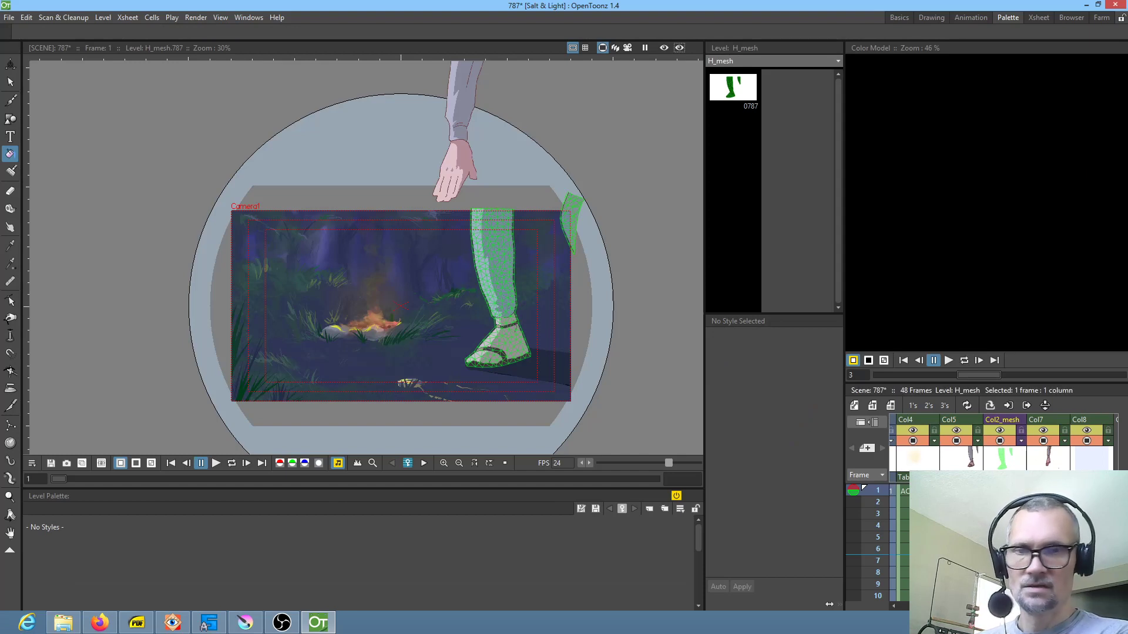
pyautogui.press('k')
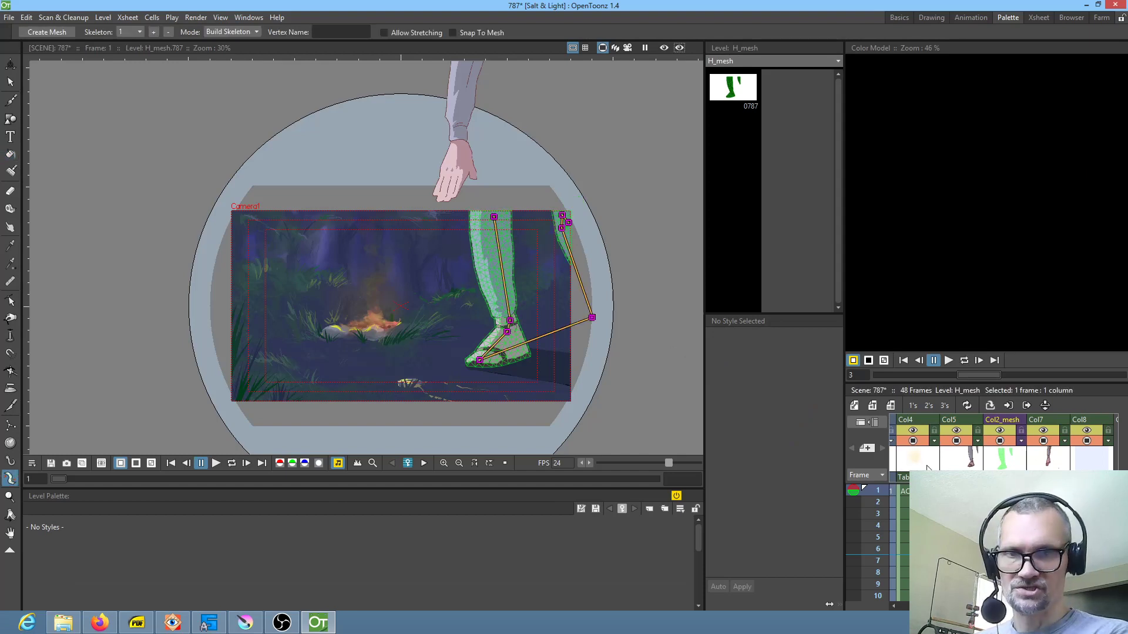
pyautogui.scroll(2, 616, 344)
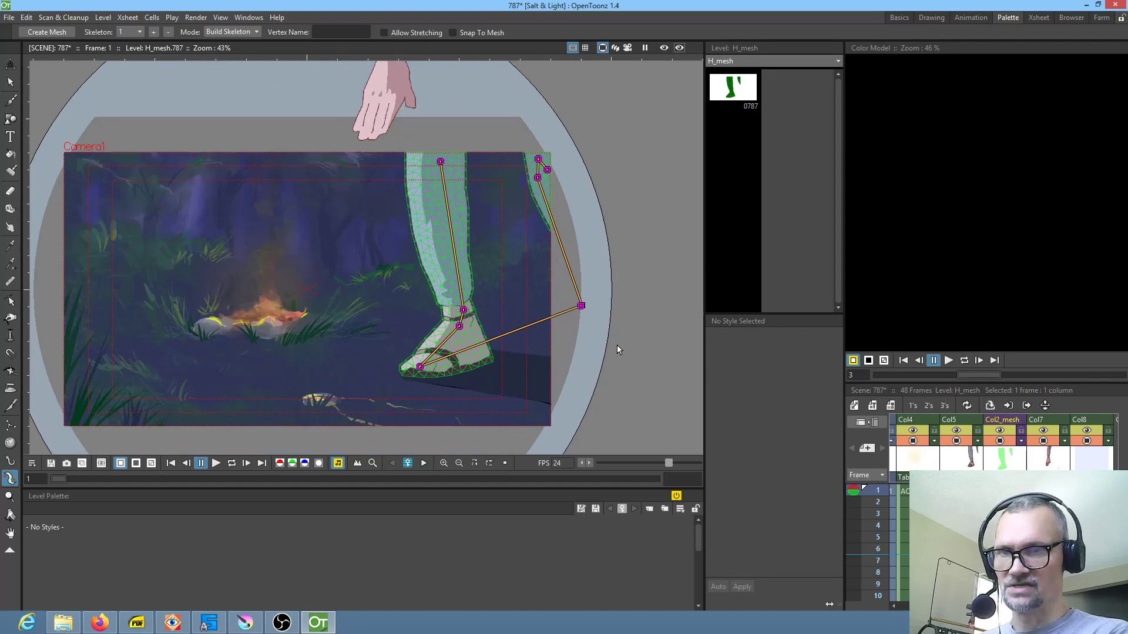
# - Switch the Skeleton tool to Animate mode and play back the leg's mesh deformation
pyautogui.press('l')
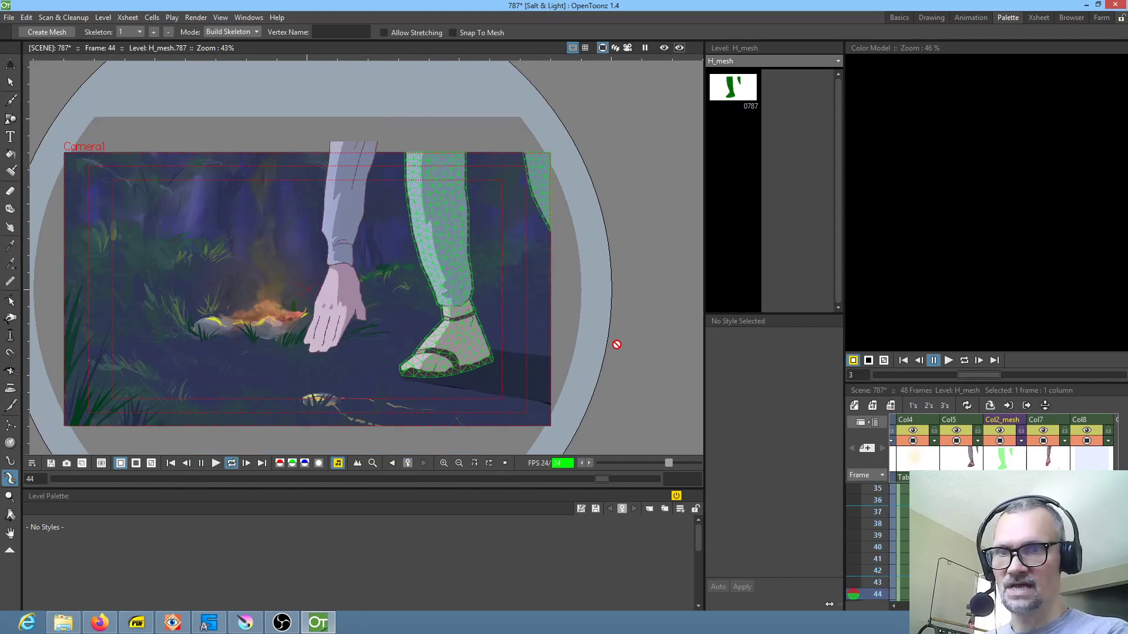
pyautogui.press('p')
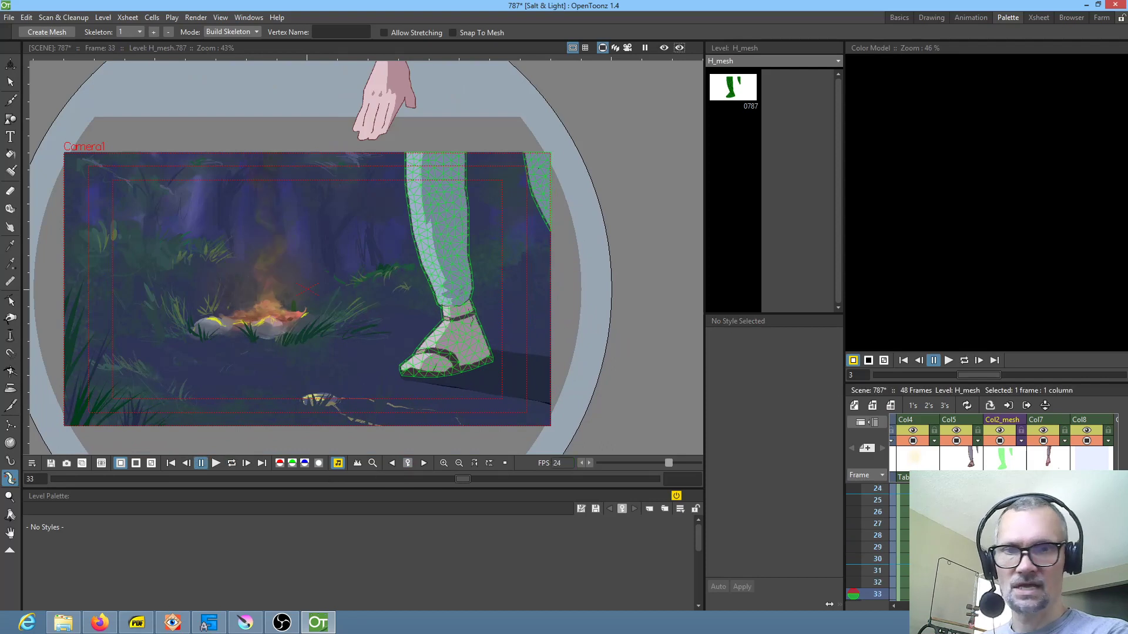
pyautogui.click(229, 33)
pyautogui.click(228, 69)
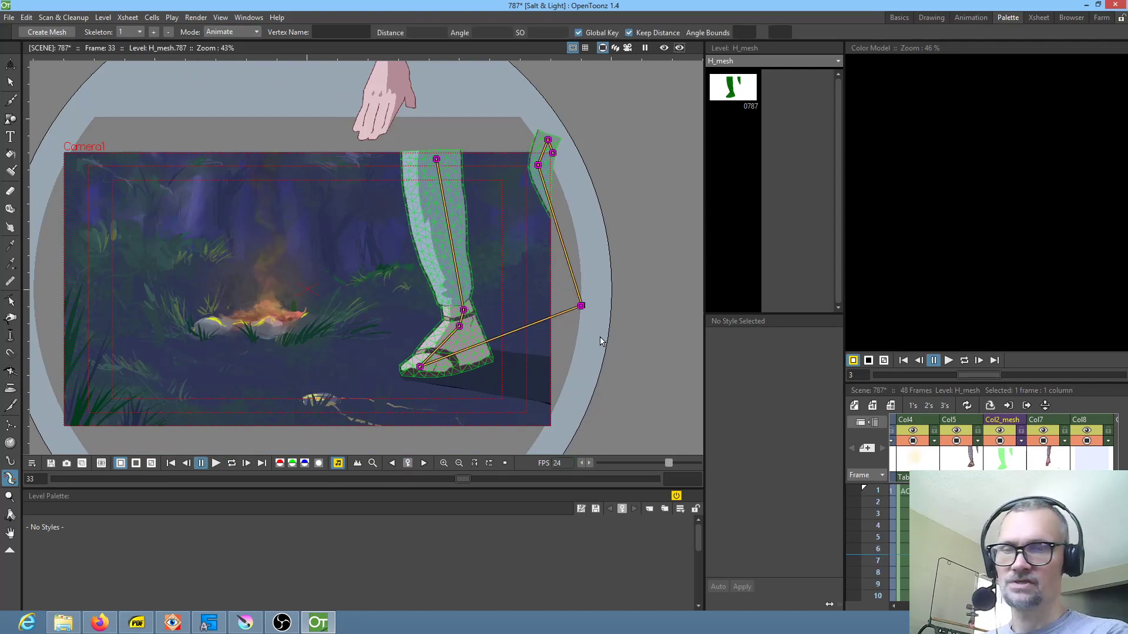
pyautogui.press('p')
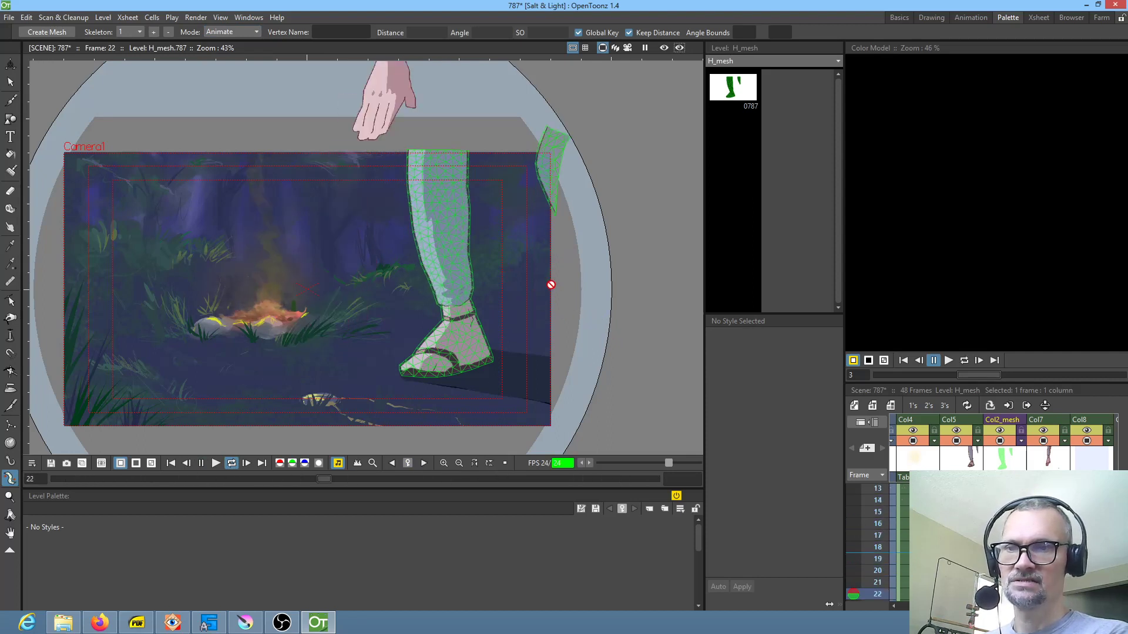
# - Hide the Col2_mesh column in the viewer, stop the playback and save scene 787
pyautogui.click(1000, 441)
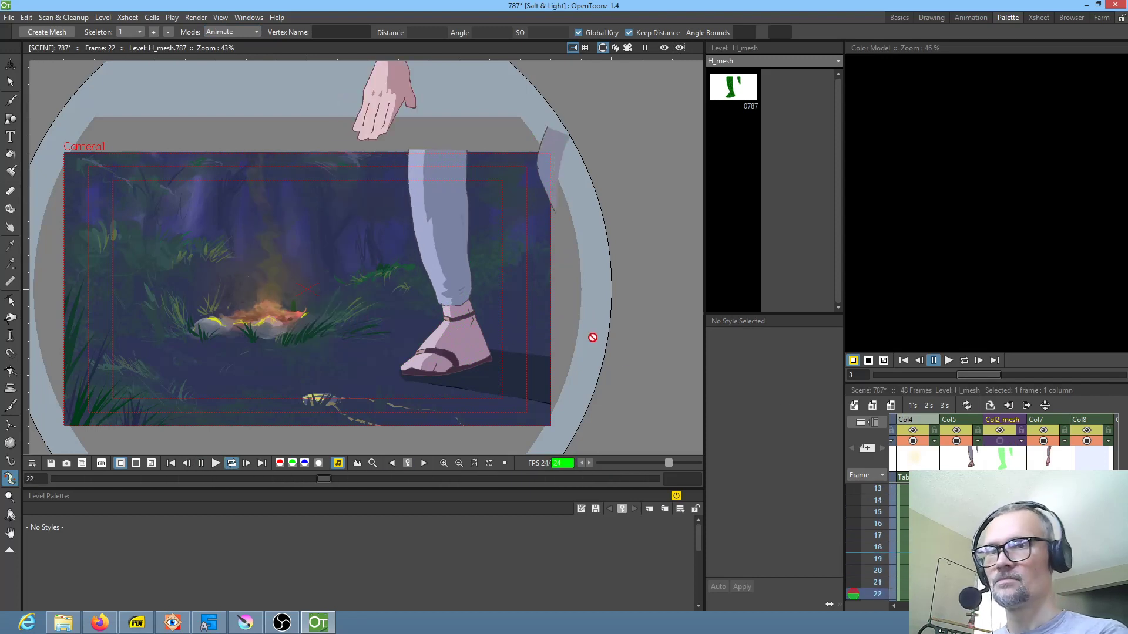
pyautogui.press('l')
pyautogui.click(9, 17)
pyautogui.click(139, 89)
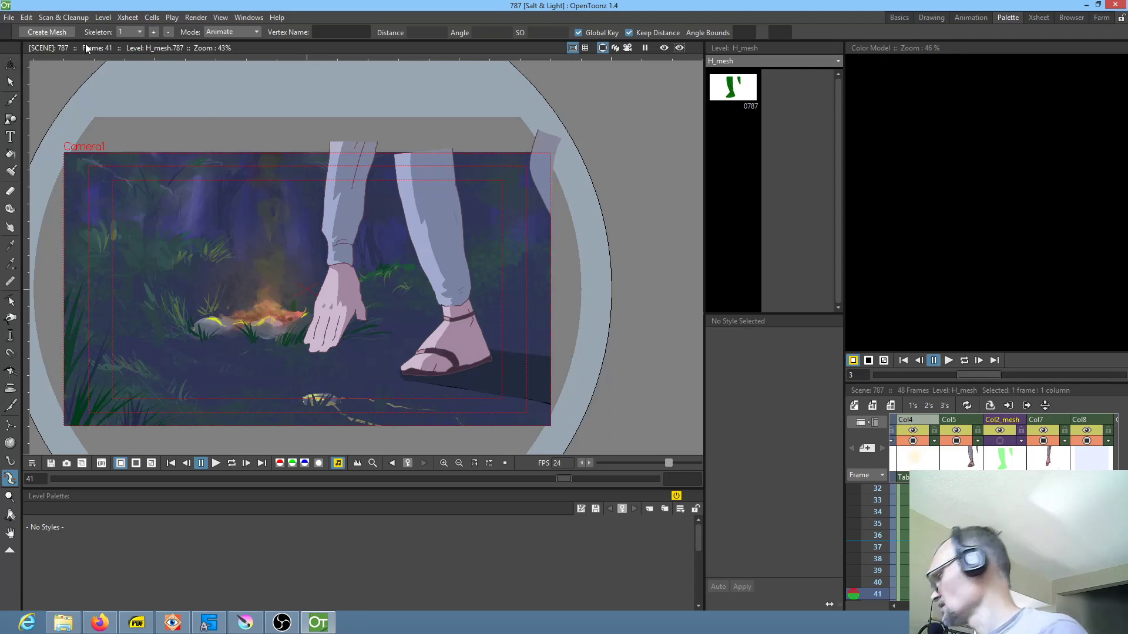
# - Open the recent scene 785.tnz
pyautogui.click(9, 18)
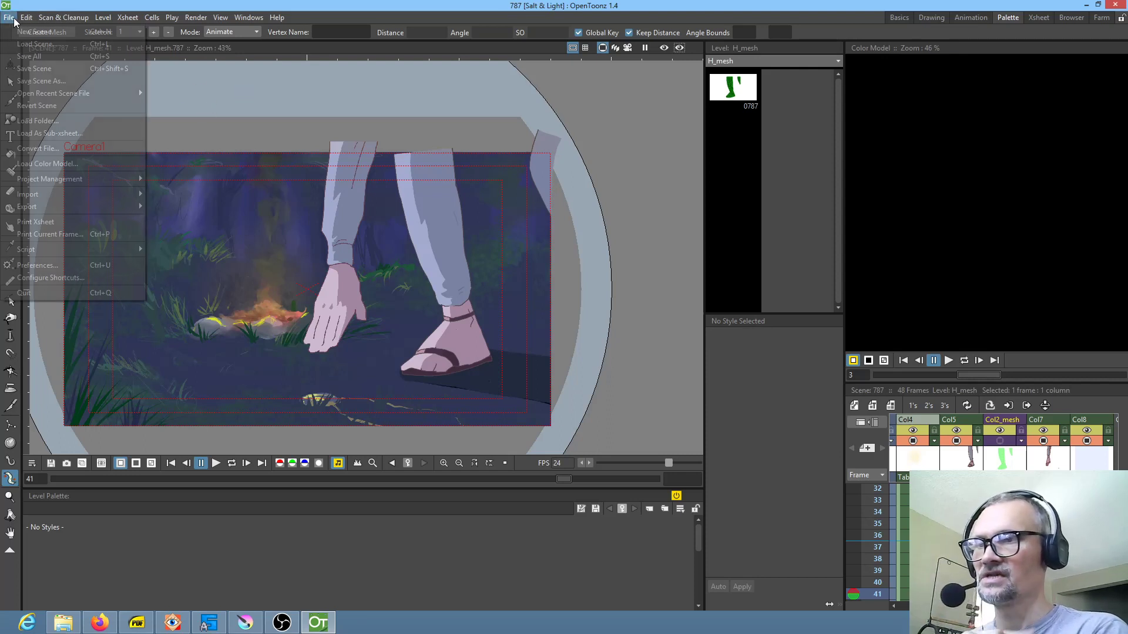
pyautogui.moveTo(72, 94)
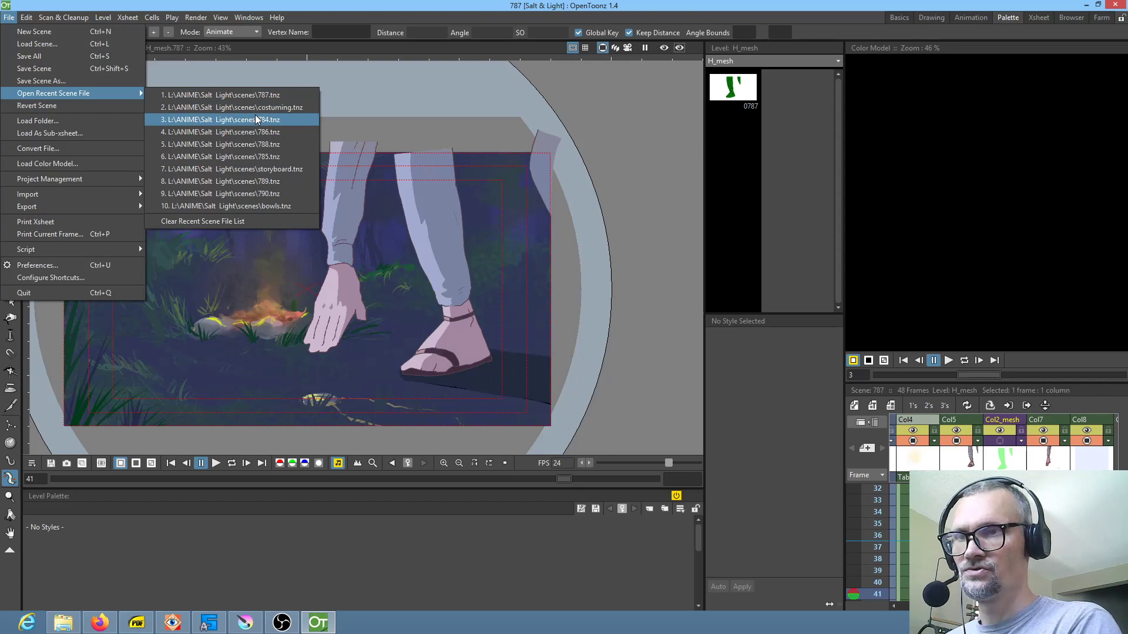
pyautogui.click(257, 156)
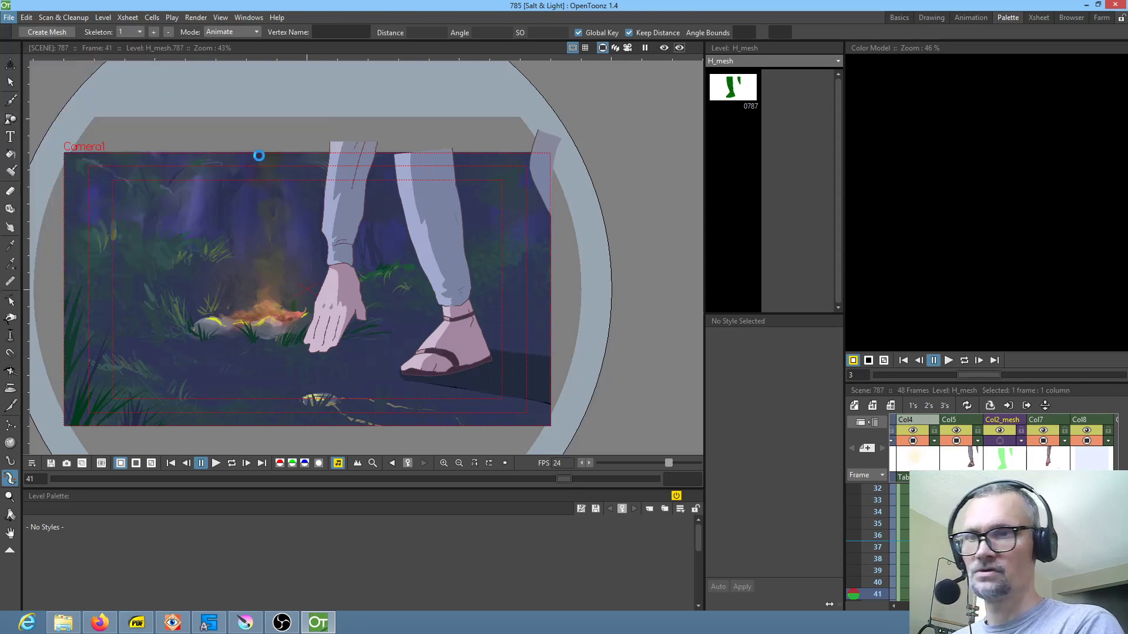
# - Switch the viewer to camera view and play scene 785's joining-hands animation in a loop
pyautogui.scroll(-8, 479, 189)
pyautogui.scroll(4, 509, 193)
pyautogui.moveTo(500, 198); pyautogui.dragTo(483, 209)
pyautogui.click(627, 48)
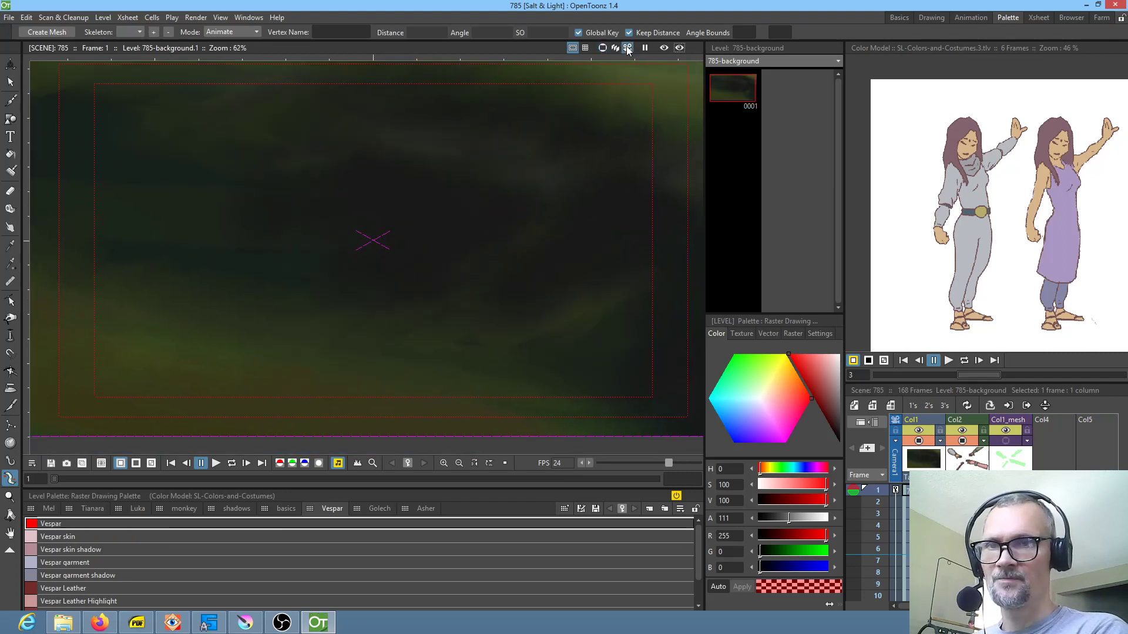
pyautogui.press('l')
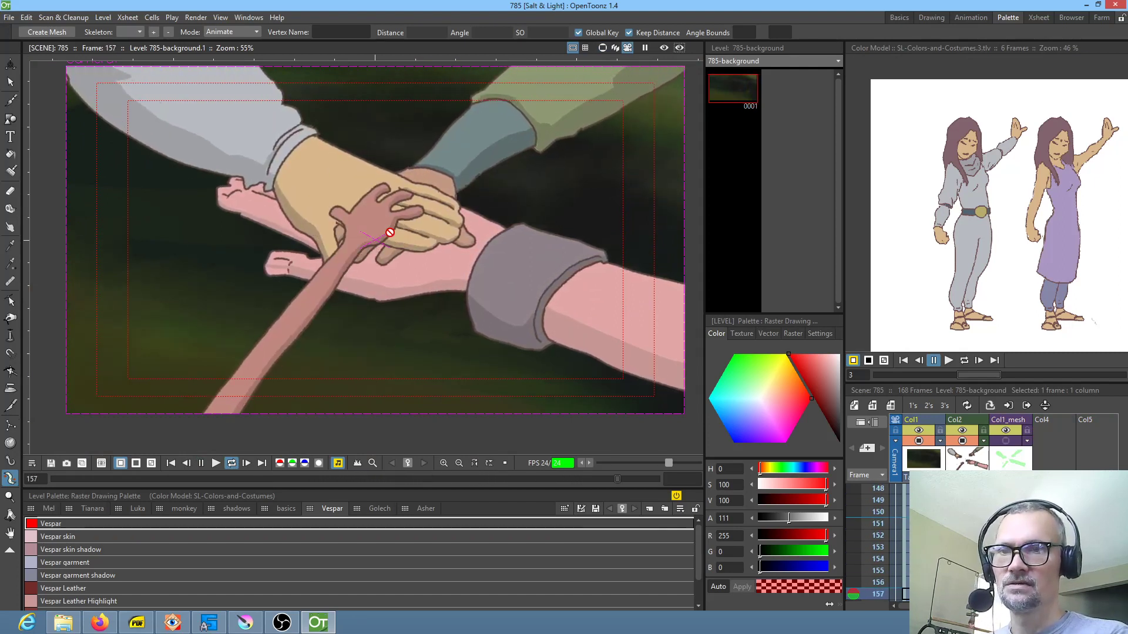
# - Stop the playback and display drawing 0785 of level H with the four separate arms
pyautogui.press('l')
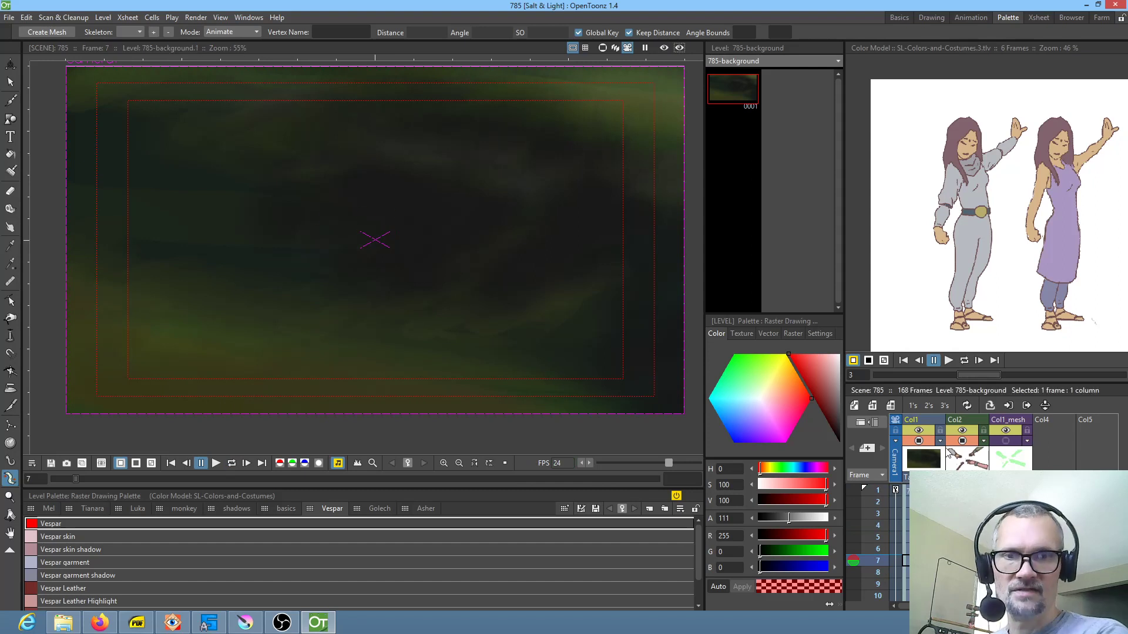
pyautogui.click(966, 493)
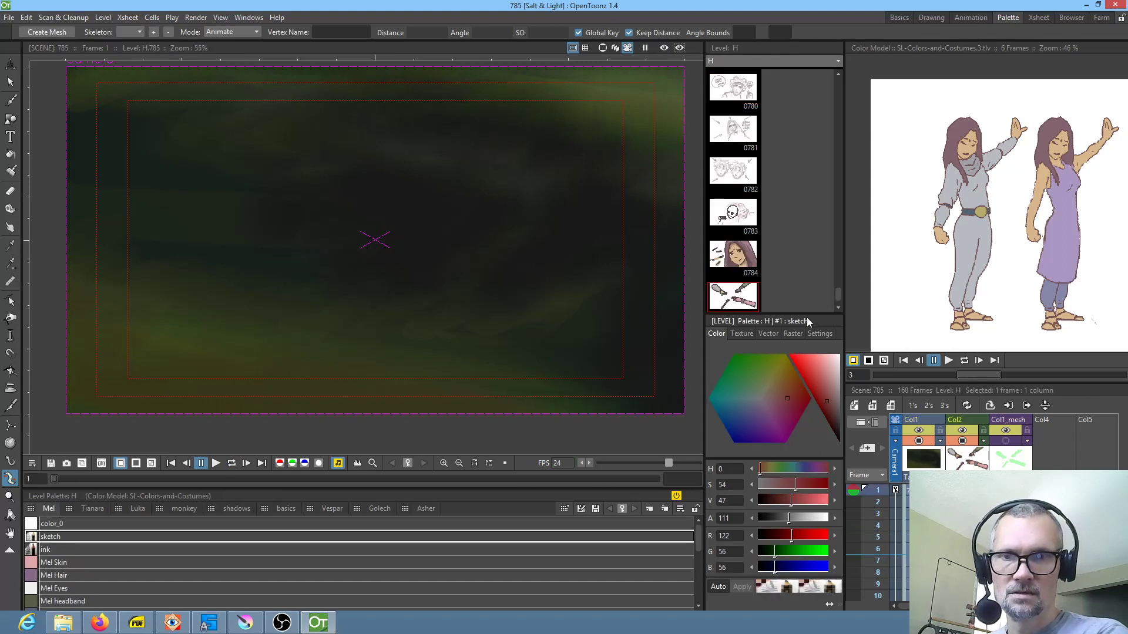
pyautogui.click(732, 299)
pyautogui.scroll(-4, 470, 267)
pyautogui.scroll(3, 484, 264)
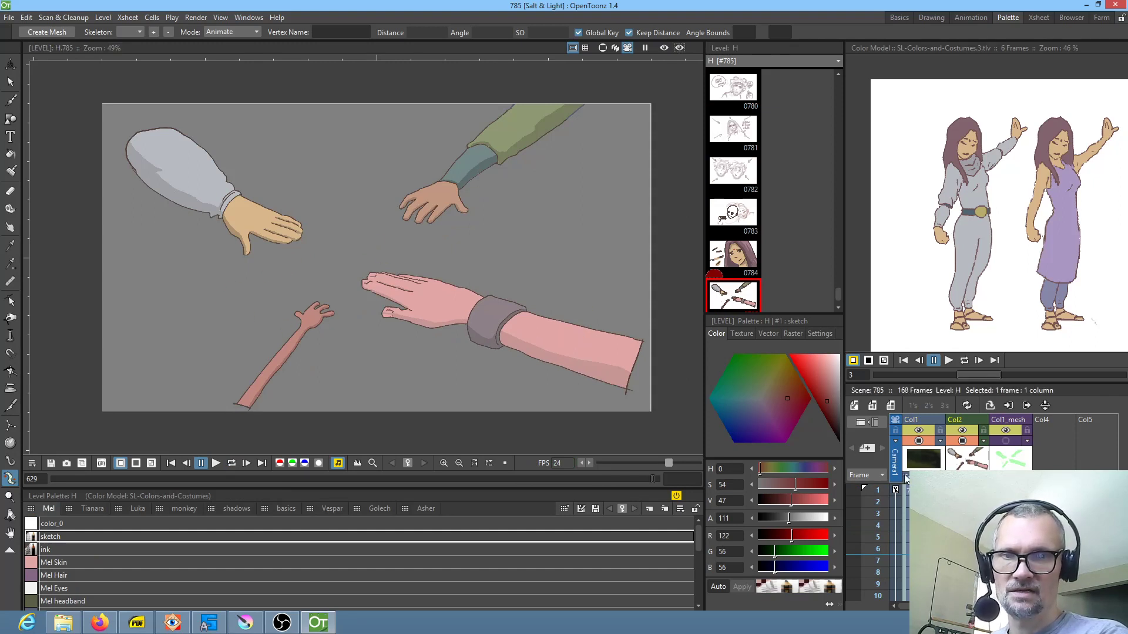
# - Make the Col1_mesh column visible, select its frame 1 and show the arms' skeleton in camera stand view
pyautogui.click(1008, 442)
pyautogui.click(1020, 465)
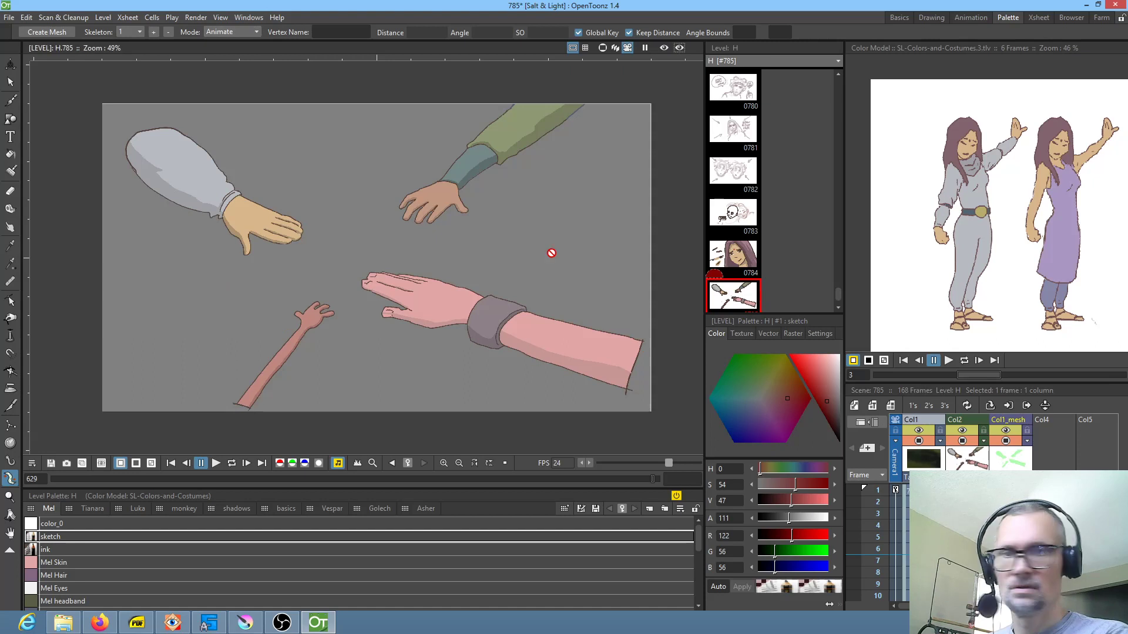
pyautogui.click(1009, 490)
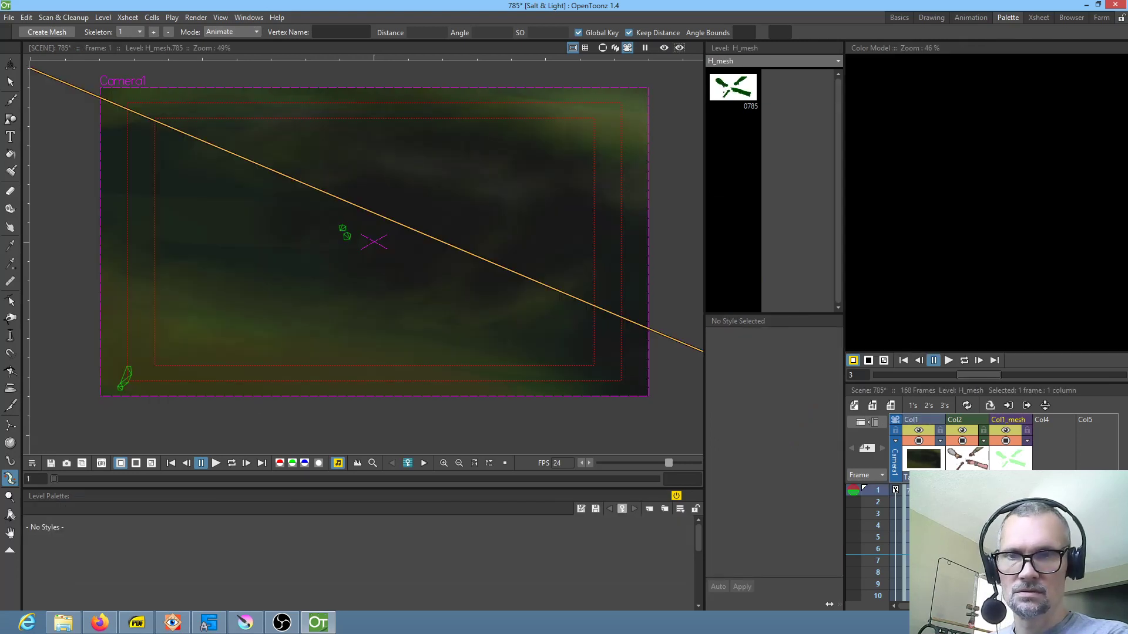
pyautogui.scroll(-4, 499, 302)
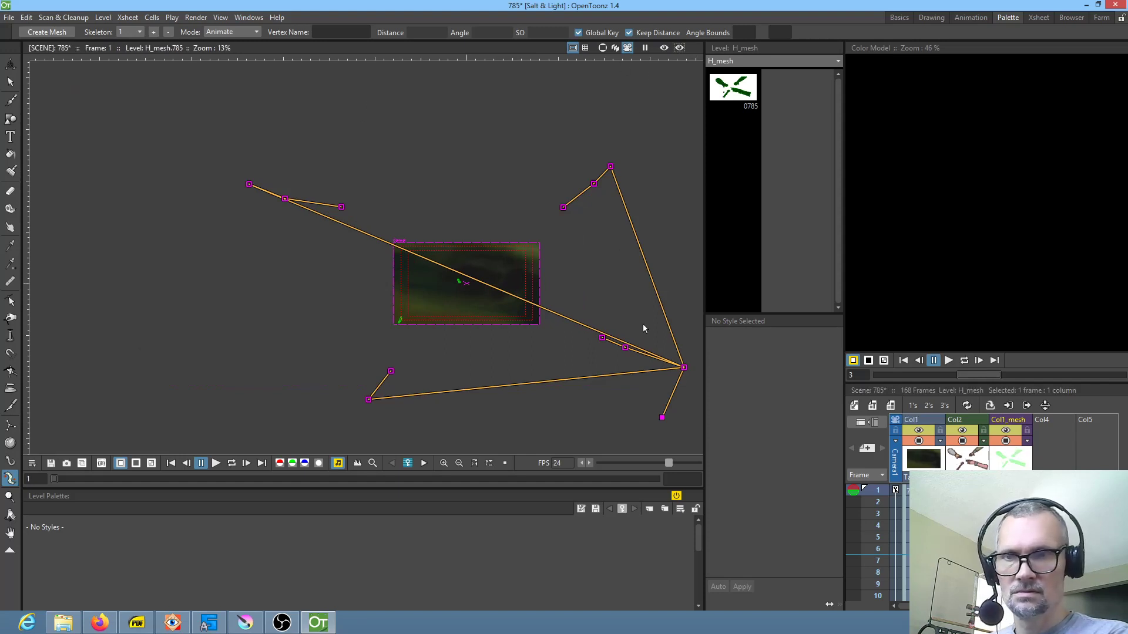
pyautogui.click(602, 47)
pyautogui.scroll(-2, 632, 286)
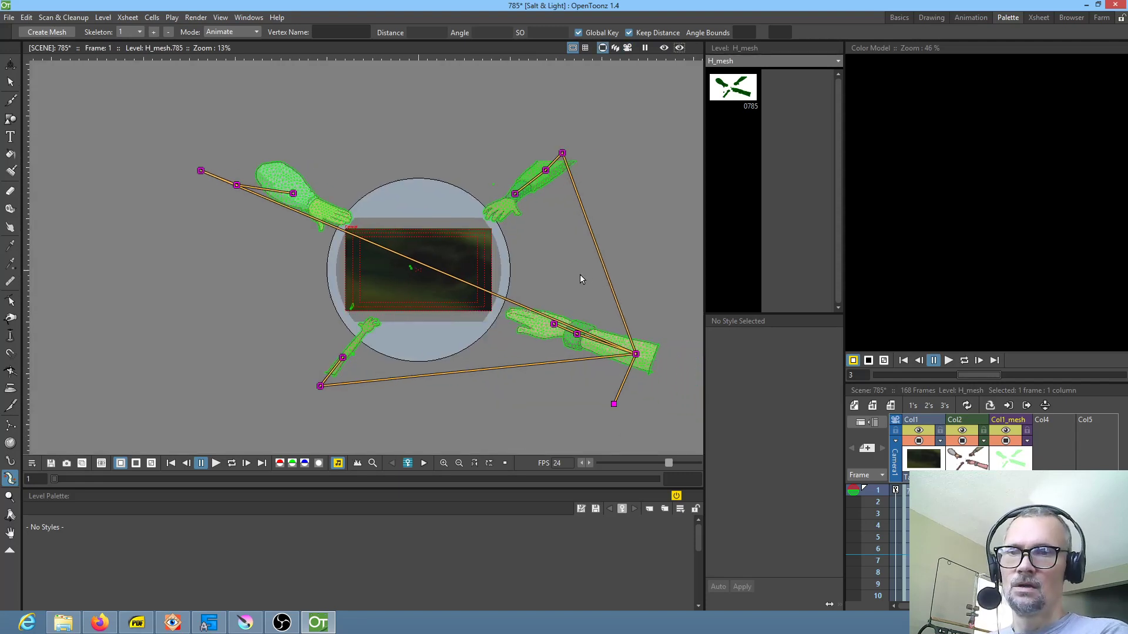
# - Review drawing 0785 of level H again, then return to the Col1_mesh skeleton overlaid on the arms at frame 1
pyautogui.click(967, 490)
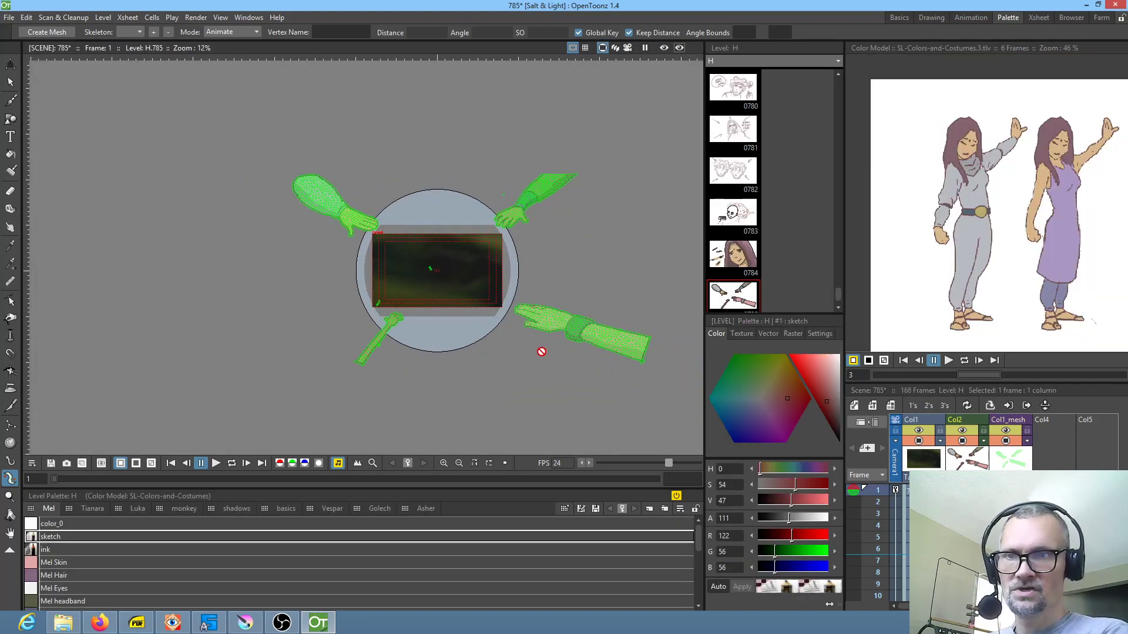
pyautogui.click(749, 287)
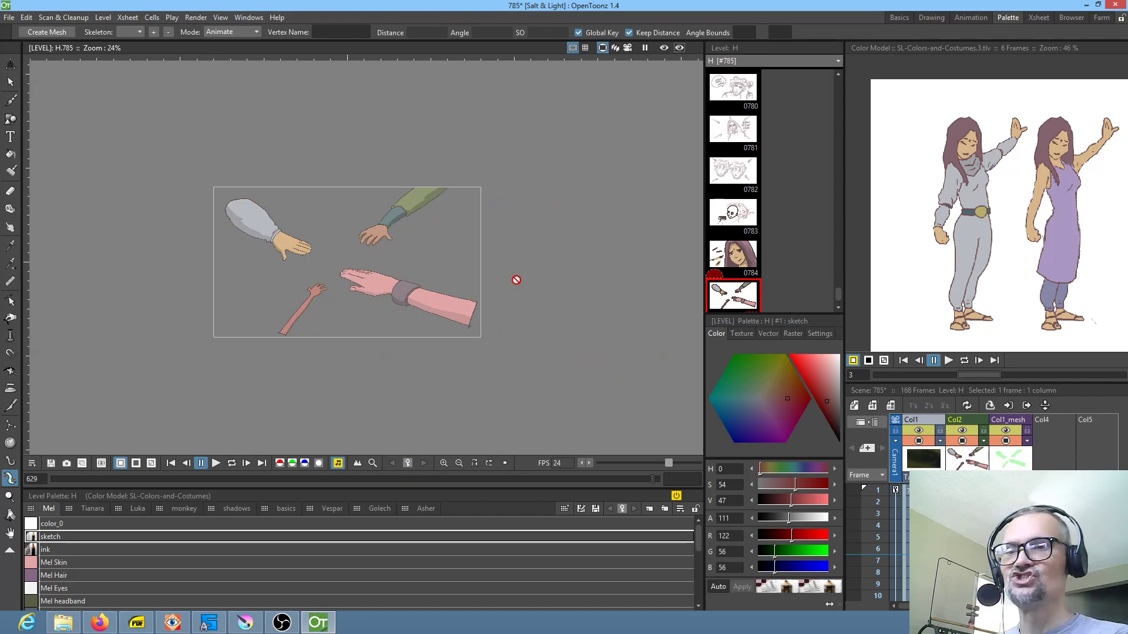
pyautogui.click(1011, 466)
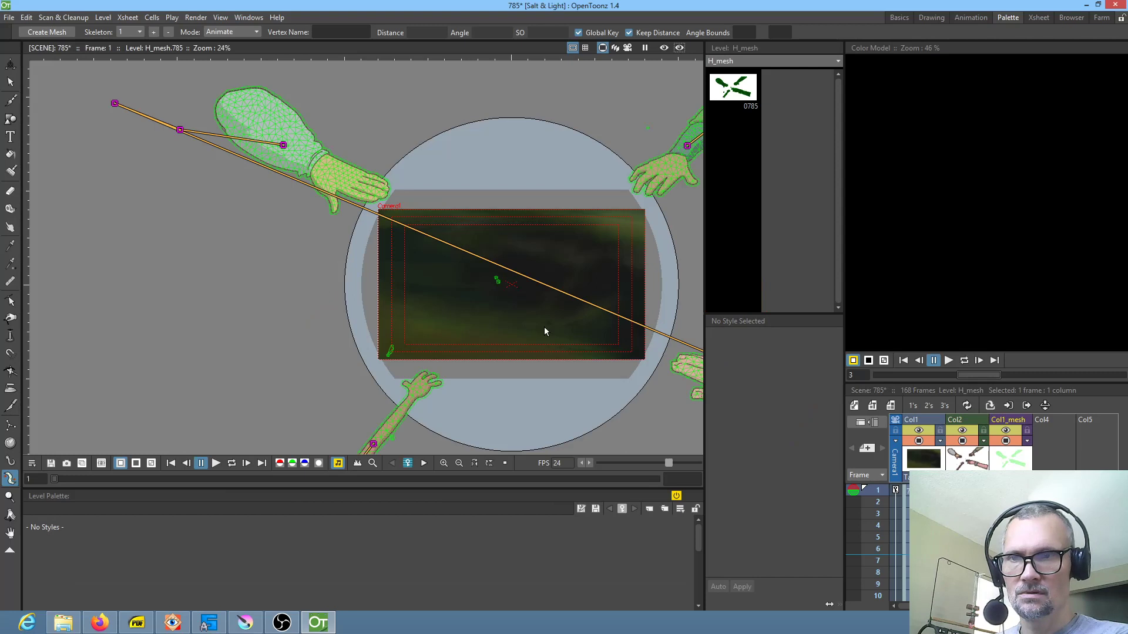
pyautogui.scroll(-2, 501, 316)
pyautogui.moveTo(501, 316); pyautogui.dragTo(319, 263)
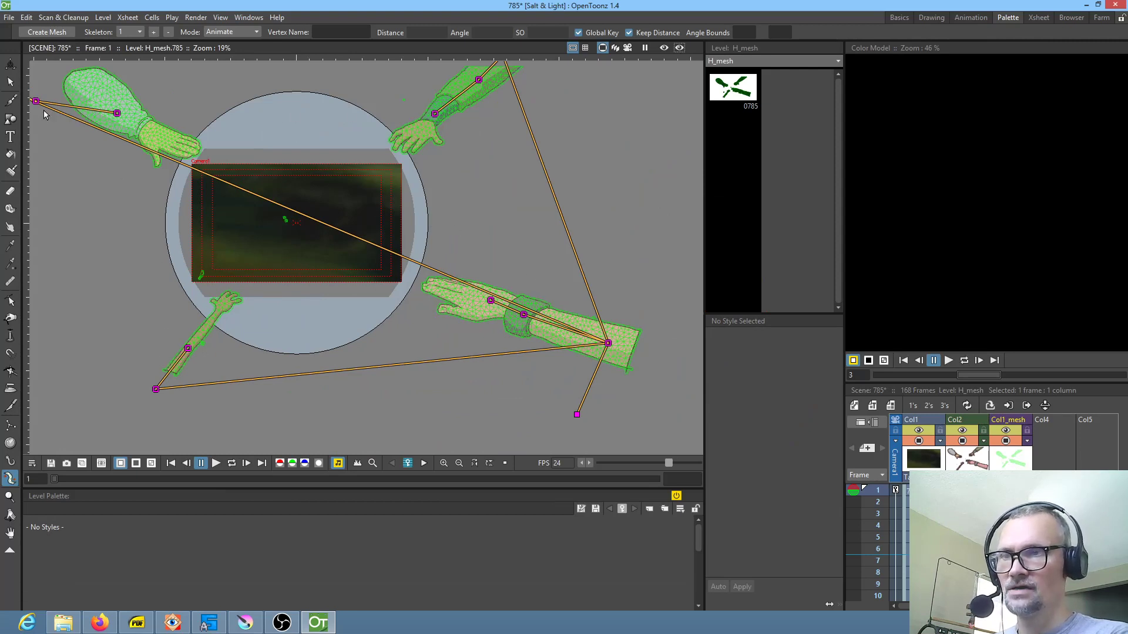
# - Turn off Keep Distance and try repositioning the small arm and the green-sleeved arm by their skeleton vertices
pyautogui.moveTo(35, 102); pyautogui.dragTo(55, 111)
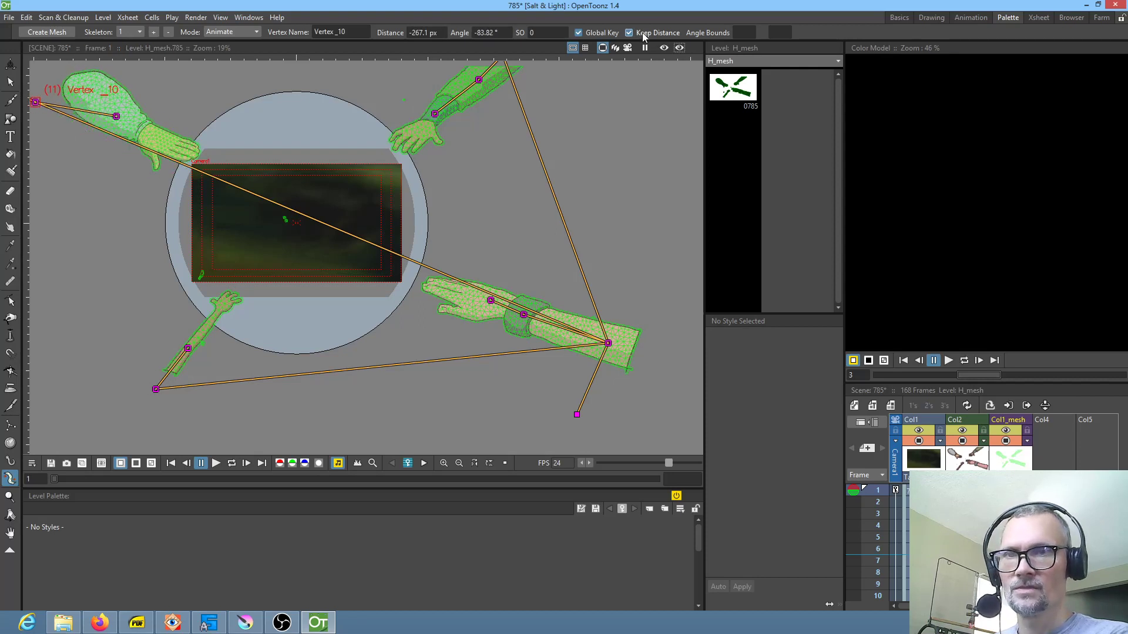
pyautogui.moveTo(479, 80)
pyautogui.mouseDown()
pyautogui.moveTo(399, 153)
pyautogui.moveTo(502, 84)
pyautogui.moveTo(476, 121)
pyautogui.moveTo(486, 84)
pyautogui.moveTo(448, 130)
pyautogui.moveTo(465, 140)
pyautogui.moveTo(508, 78)
pyautogui.moveTo(490, 74)
pyautogui.mouseUp()
pyautogui.moveTo(158, 389); pyautogui.dragTo(210, 328)
pyautogui.moveTo(244, 291); pyautogui.dragTo(112, 366)
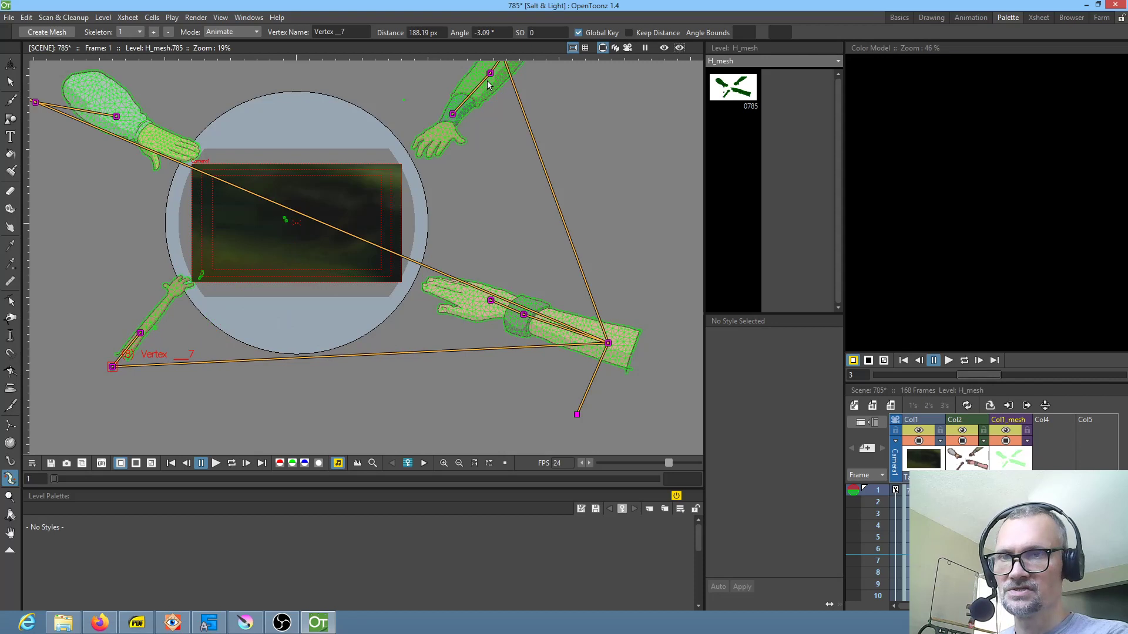
pyautogui.moveTo(490, 75); pyautogui.dragTo(426, 141)
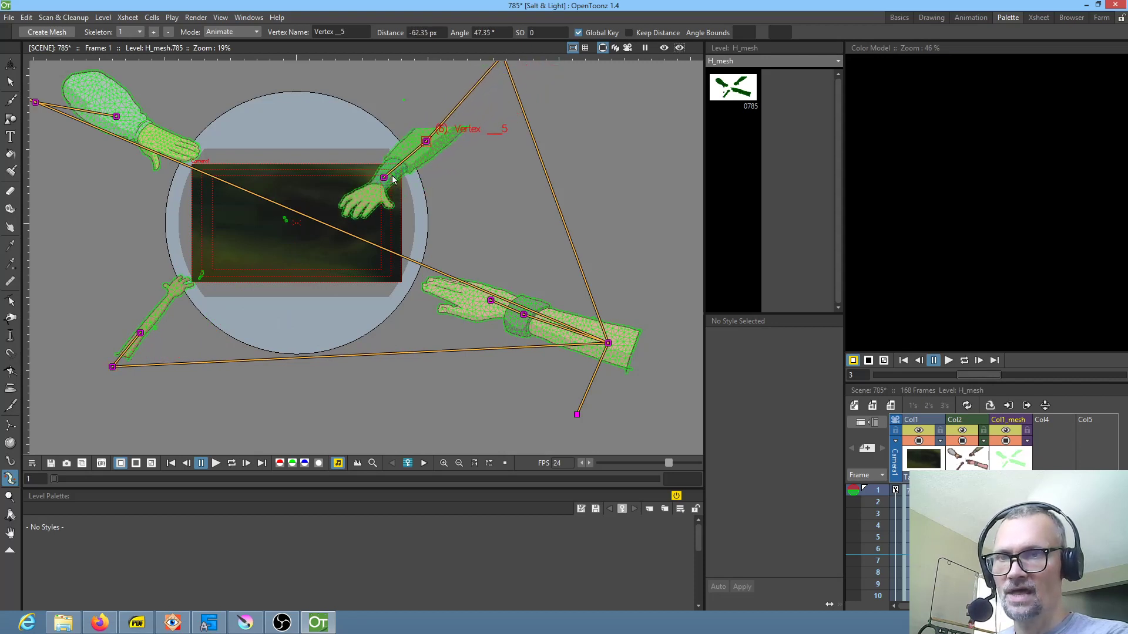
pyautogui.moveTo(382, 181); pyautogui.dragTo(477, 94)
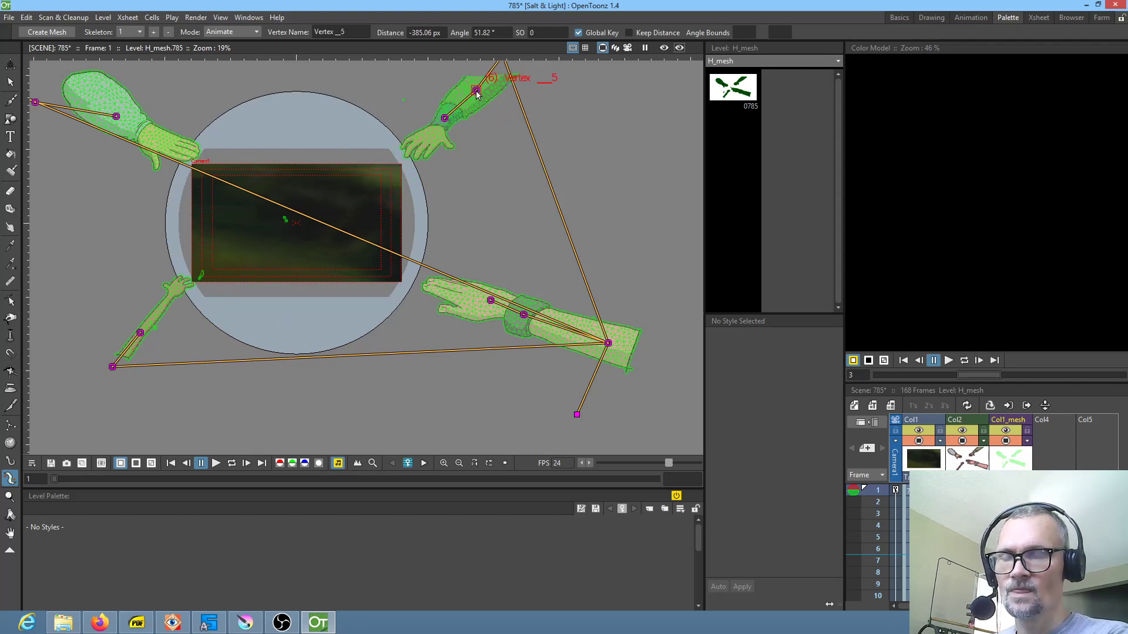
# - Open the recent scene 784.tnz, discarding the changes made to scene 785
pyautogui.click(9, 17)
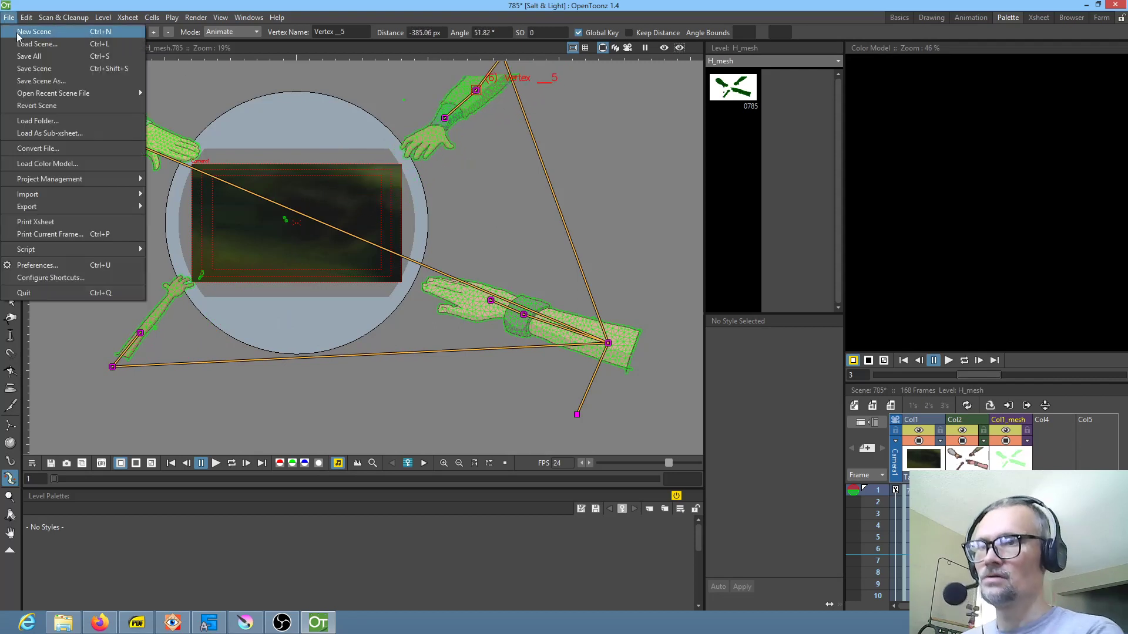
pyautogui.moveTo(34, 94)
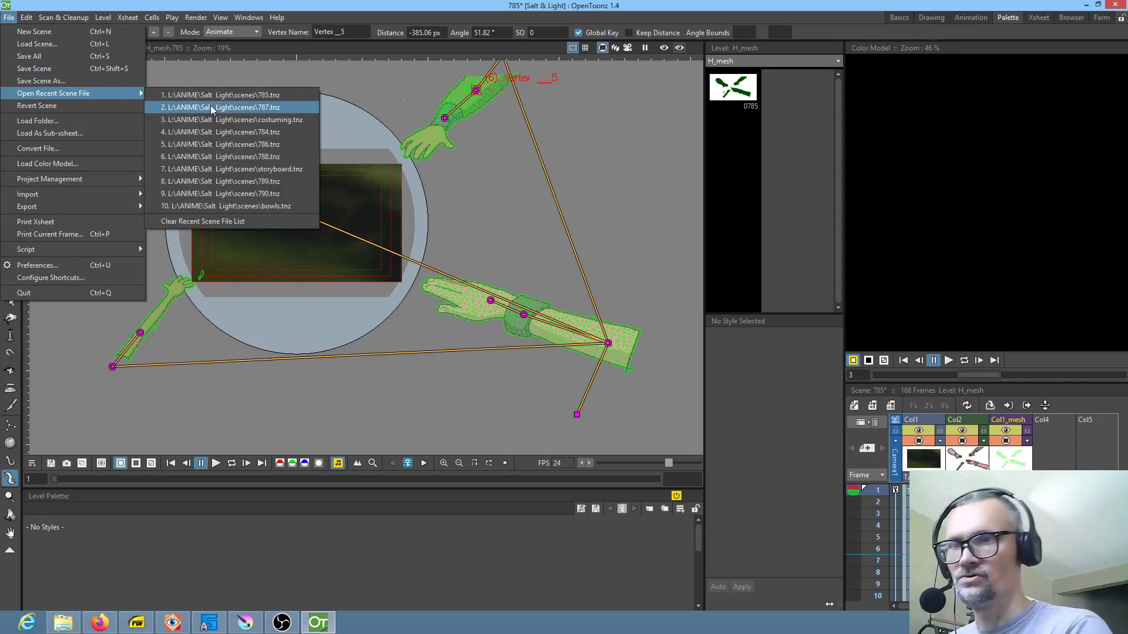
pyautogui.click(229, 134)
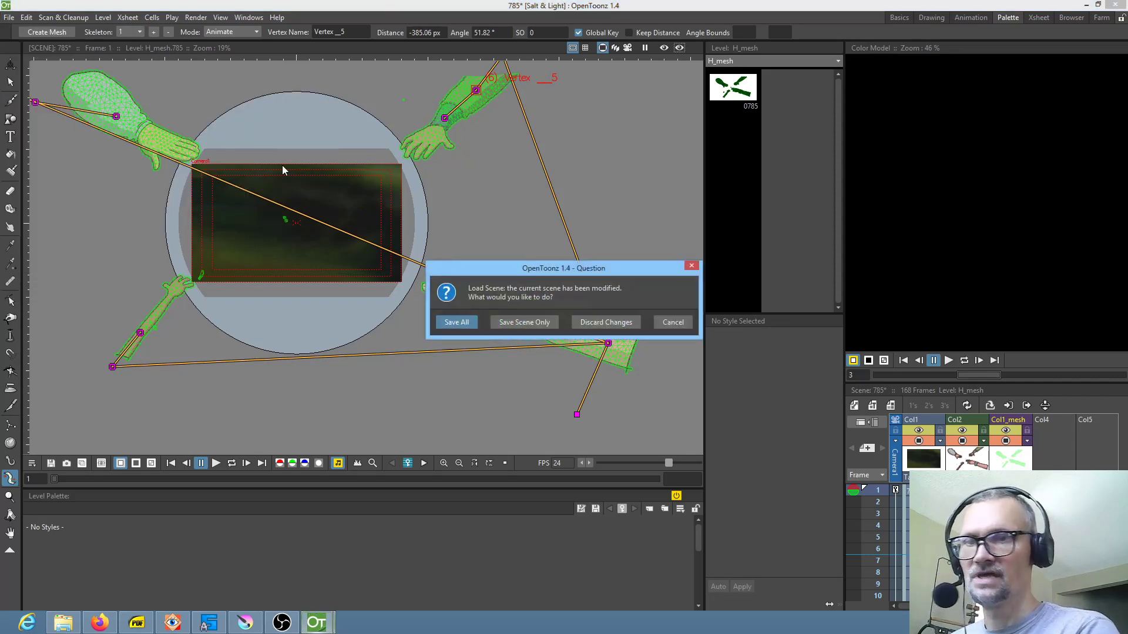
pyautogui.click(600, 322)
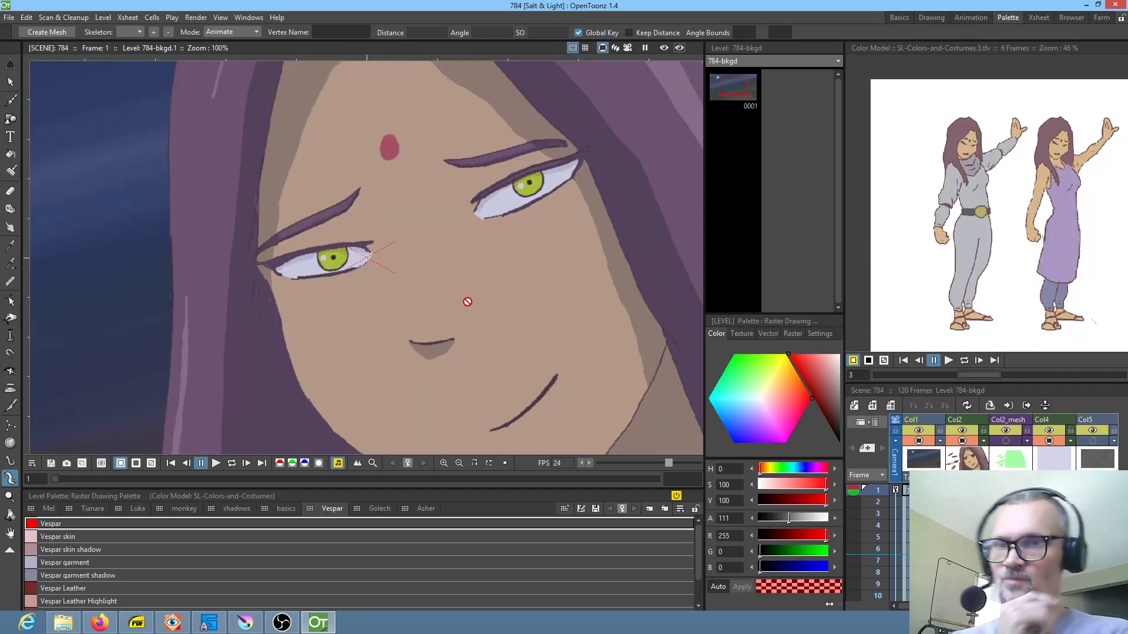
# - Fit scene 784's close-up of the face in view and play its animation in a loop
pyautogui.scroll(-3, 468, 302)
pyautogui.scroll(2, 541, 321)
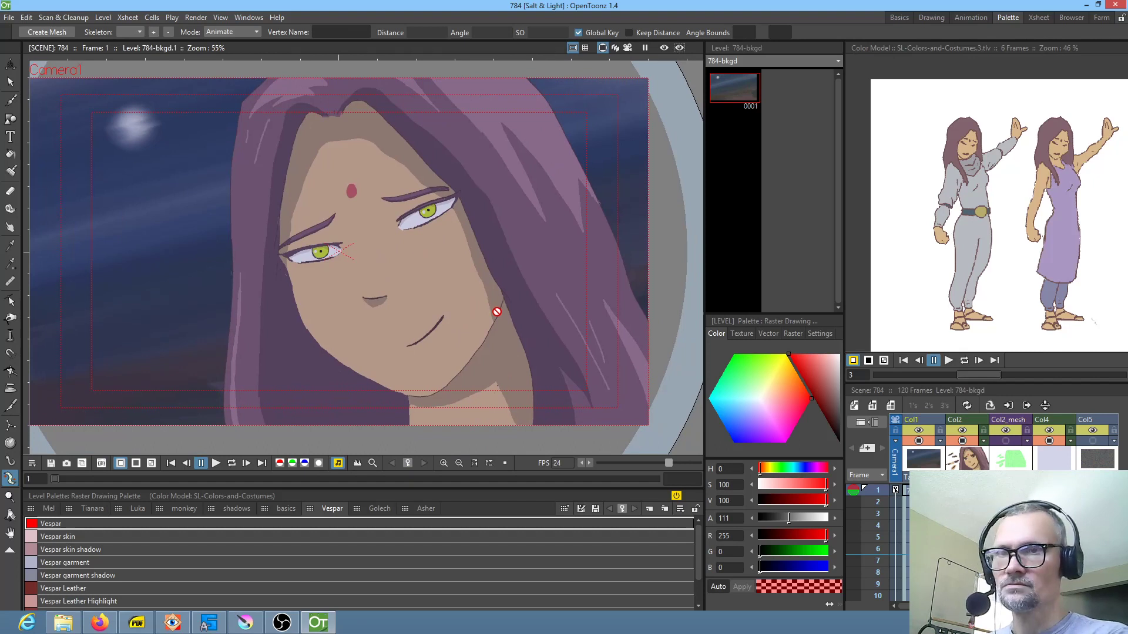
pyautogui.press('l')
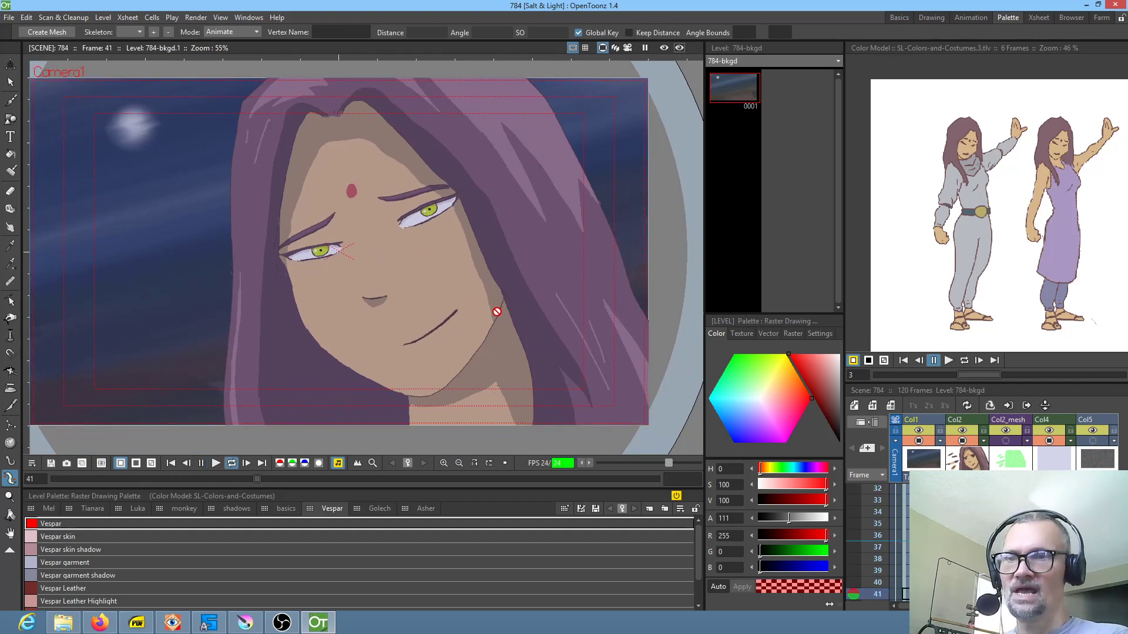
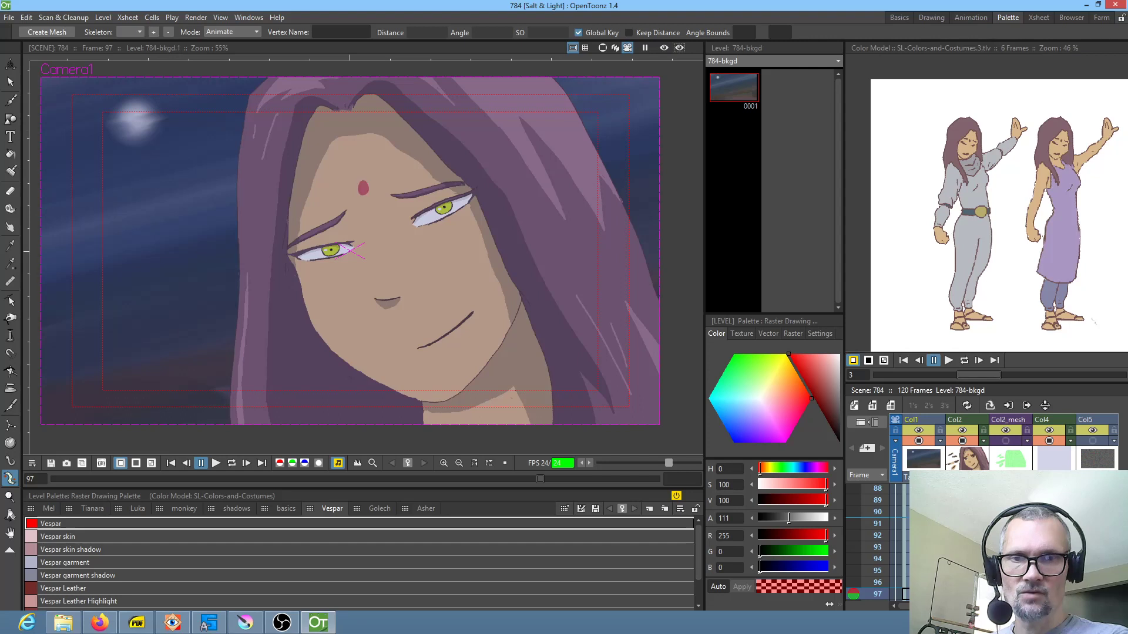
# - Display drawing 0784 of level H and examine the face with its detached eyebrow, eye and mouth patches
pyautogui.click(963, 489)
pyautogui.click(744, 298)
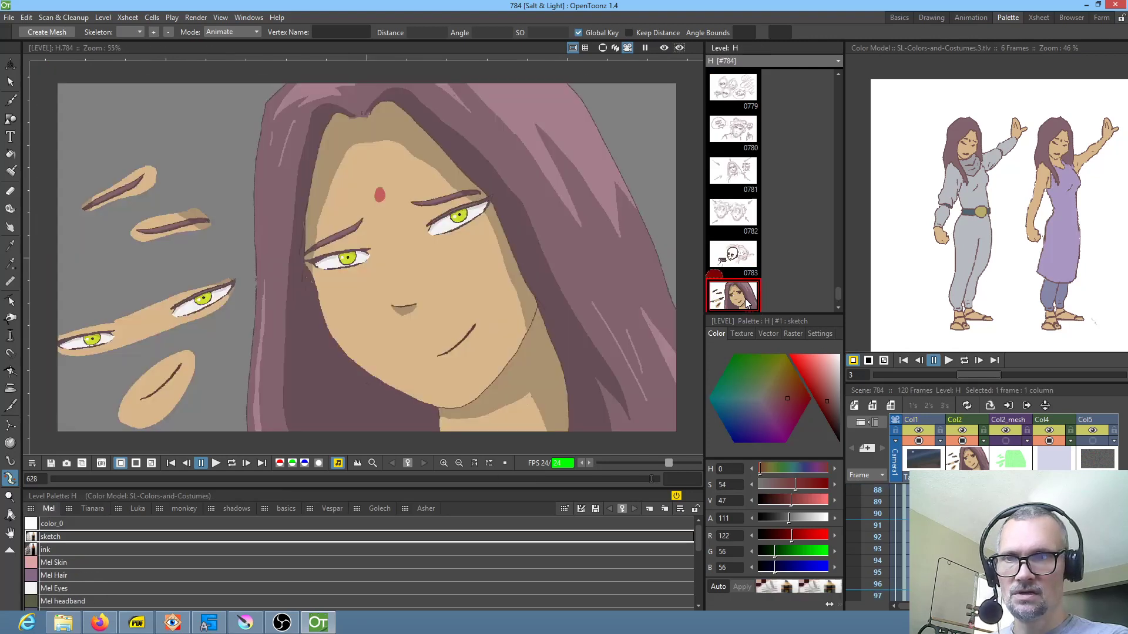
pyautogui.moveTo(528, 302)
pyautogui.mouseDown()
pyautogui.moveTo(509, 288)
pyautogui.moveTo(513, 276)
pyautogui.mouseUp()
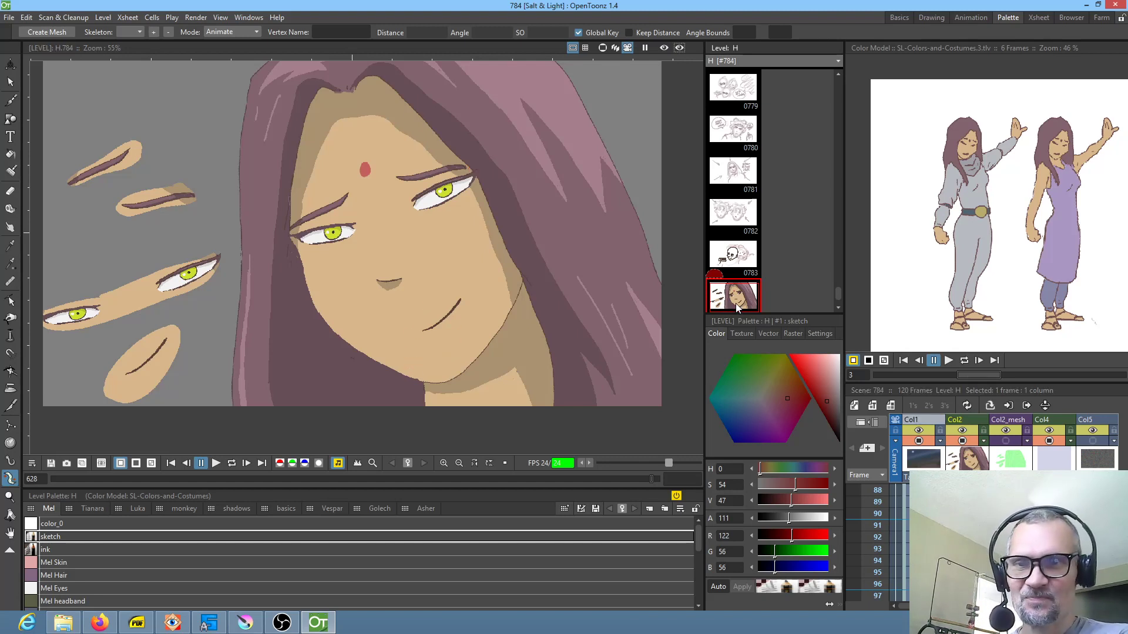
pyautogui.scroll(-3, 494, 218)
pyautogui.scroll(3, 495, 217)
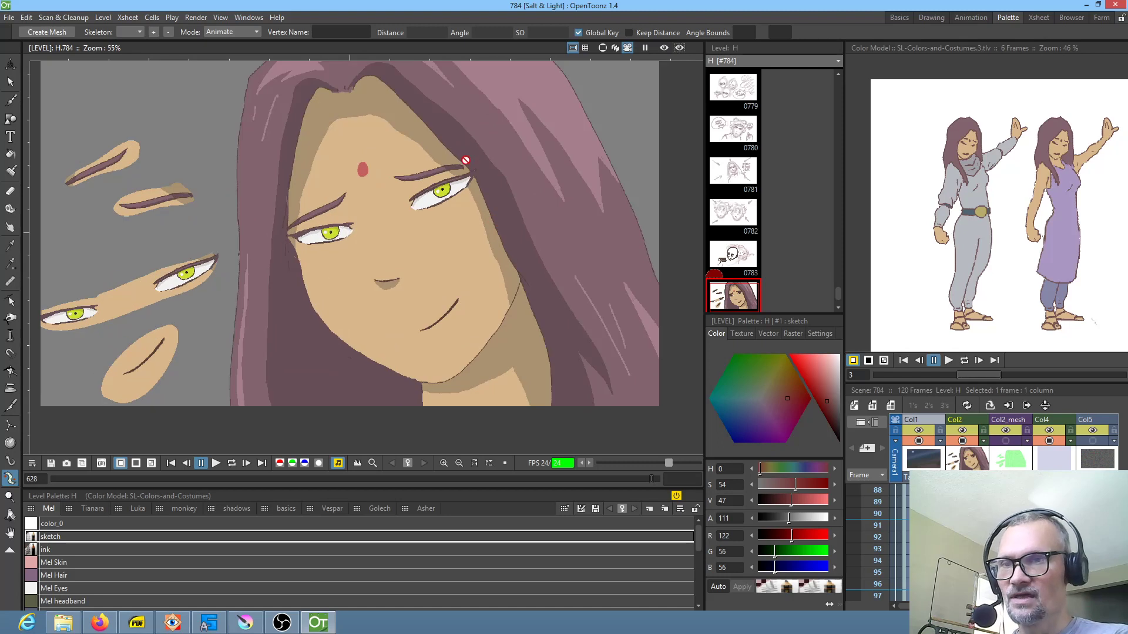
# - Make freehand selections around the forehead mark and the detached mouth patch, and slightly distort the mouth patch from its upper corner
pyautogui.press('s')
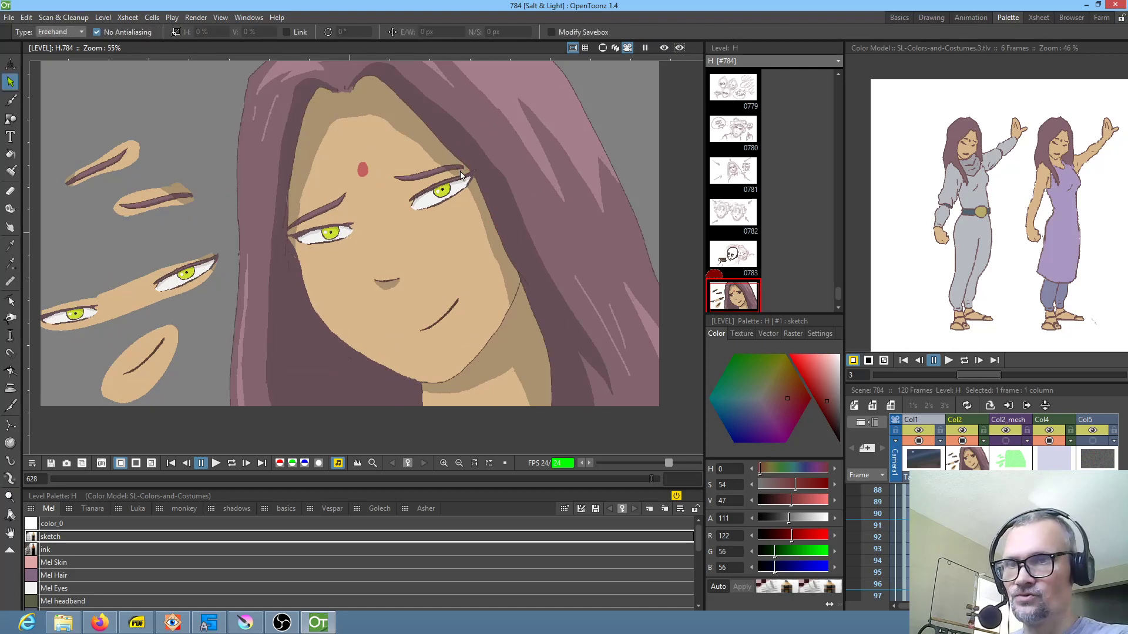
pyautogui.moveTo(400, 158)
pyautogui.mouseDown()
pyautogui.moveTo(331, 143)
pyautogui.moveTo(354, 195)
pyautogui.moveTo(397, 154)
pyautogui.mouseUp()
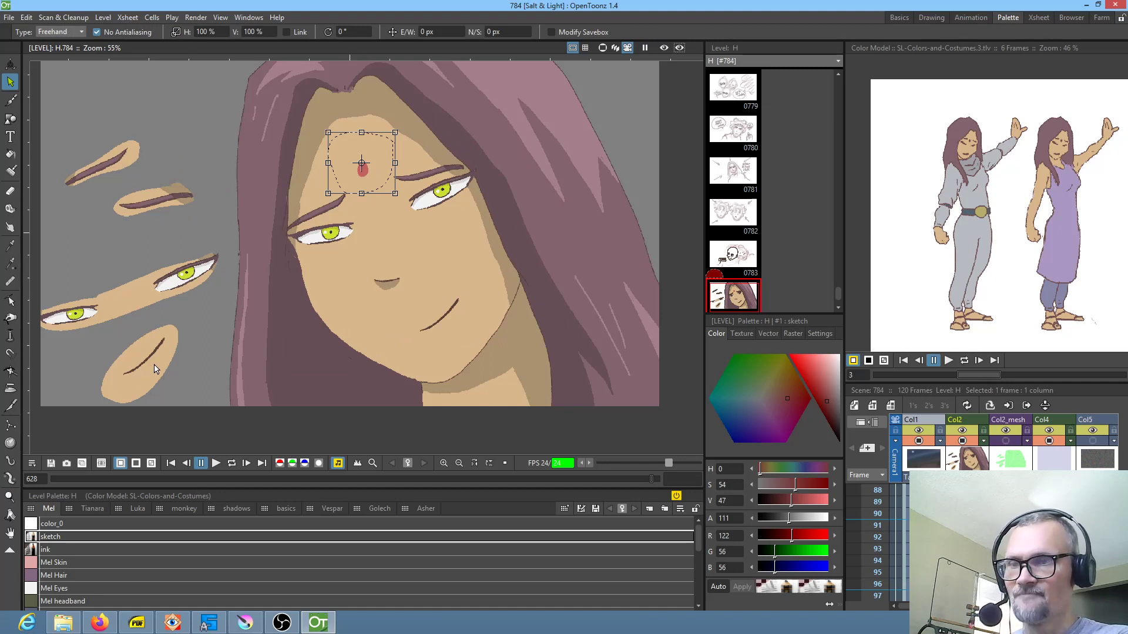
pyautogui.click(189, 324)
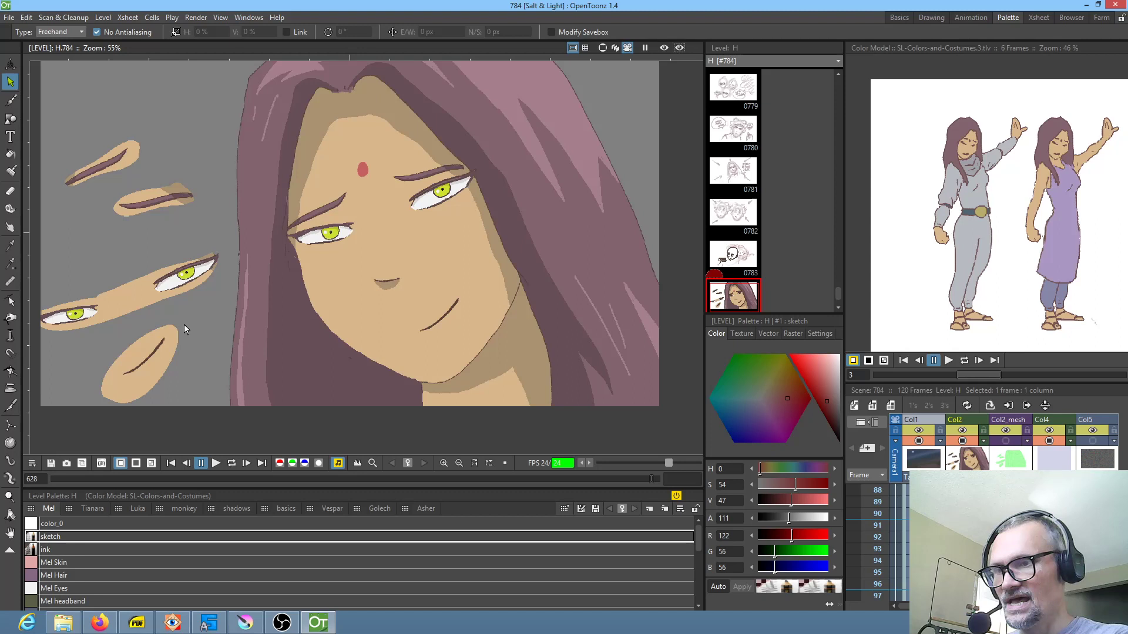
pyautogui.moveTo(191, 340)
pyautogui.mouseDown()
pyautogui.moveTo(184, 329)
pyautogui.moveTo(203, 312)
pyautogui.moveTo(202, 330)
pyautogui.mouseUp()
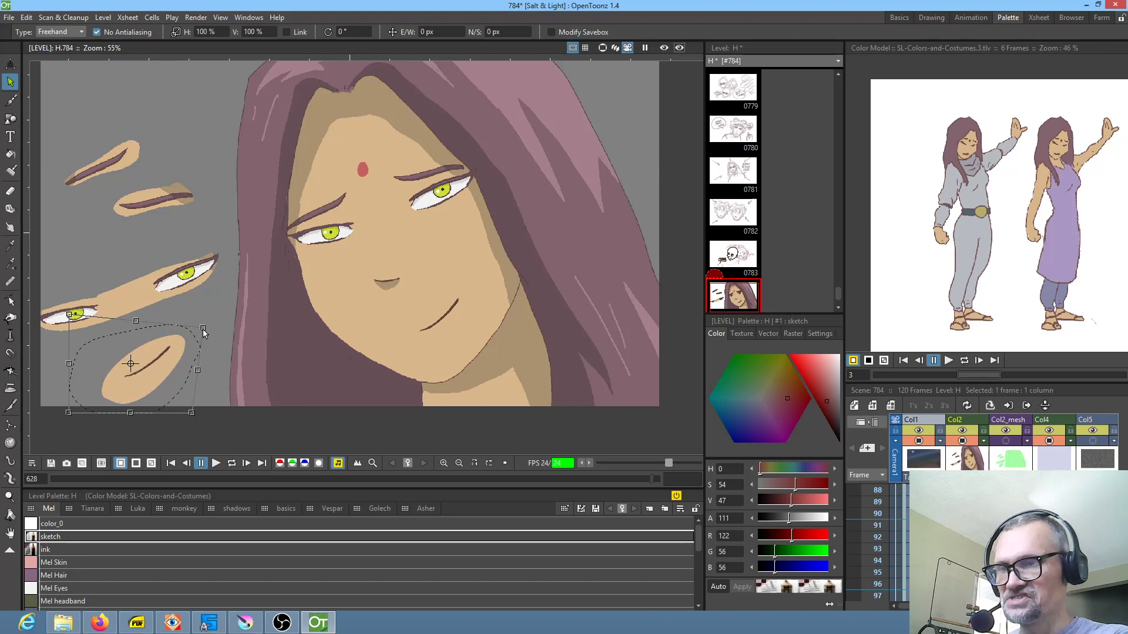
pyautogui.press('`')
pyautogui.press('`')
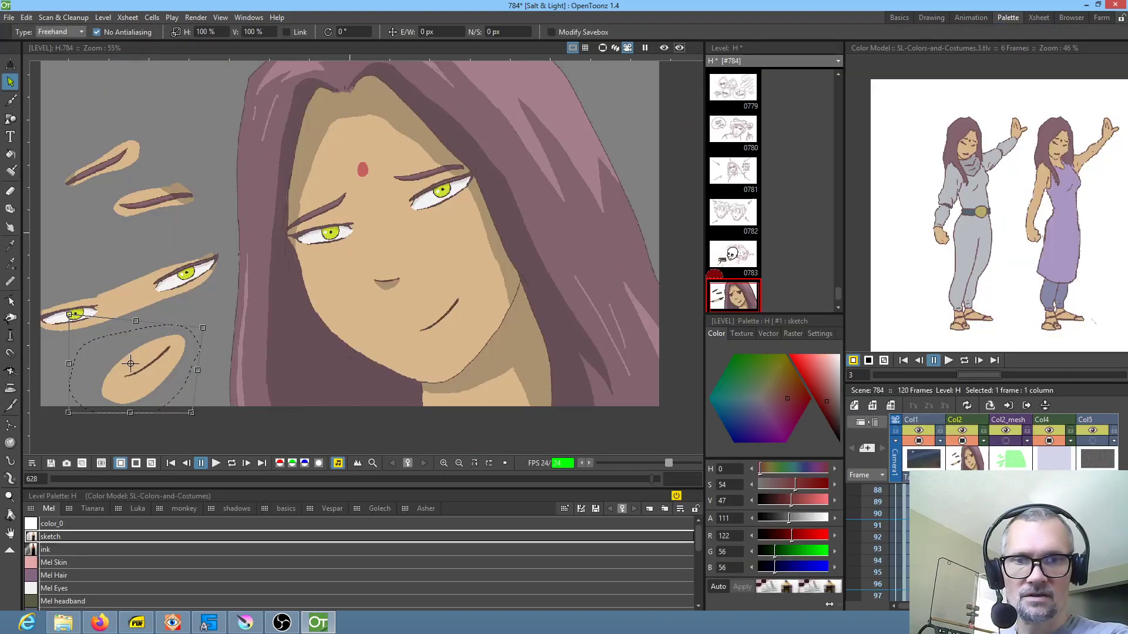
# - Make the Col2_mesh column visible and display its skeleton over the face at frame 88 with the Skeleton tool
pyautogui.click(1010, 465)
pyautogui.click(1004, 432)
pyautogui.click(1005, 441)
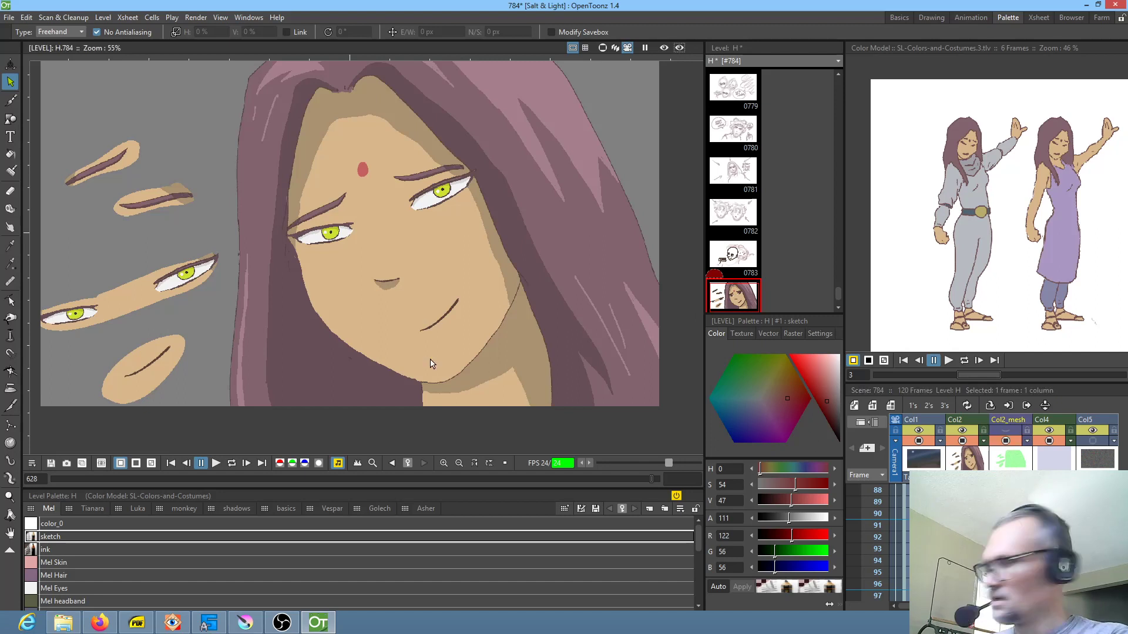
pyautogui.press('x')
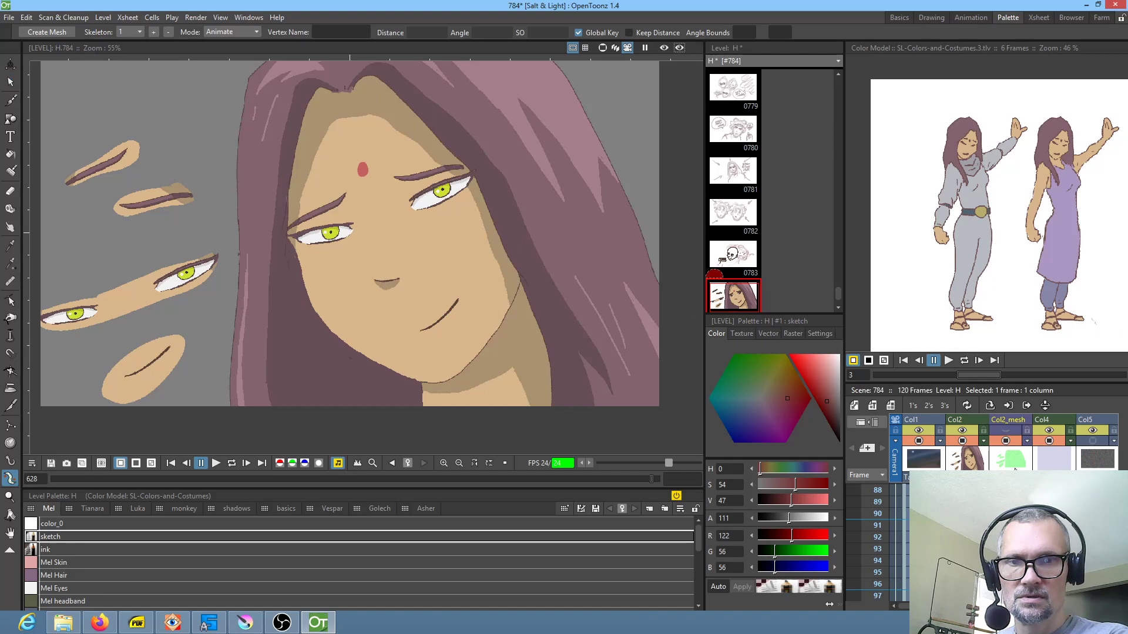
pyautogui.scroll(-2, 504, 357)
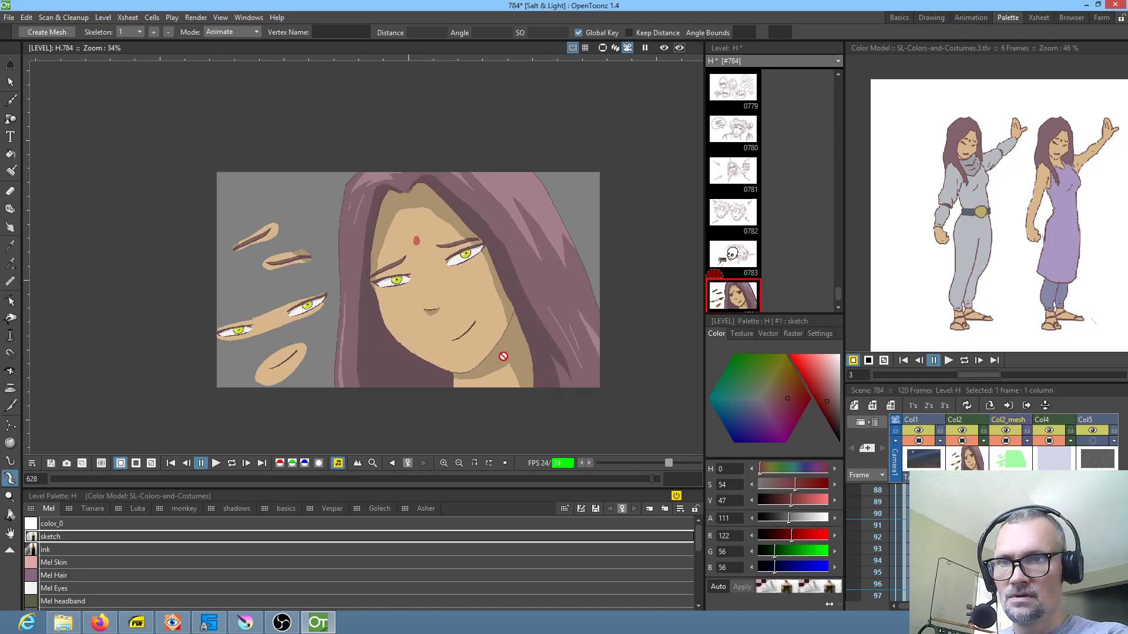
pyautogui.click(1007, 490)
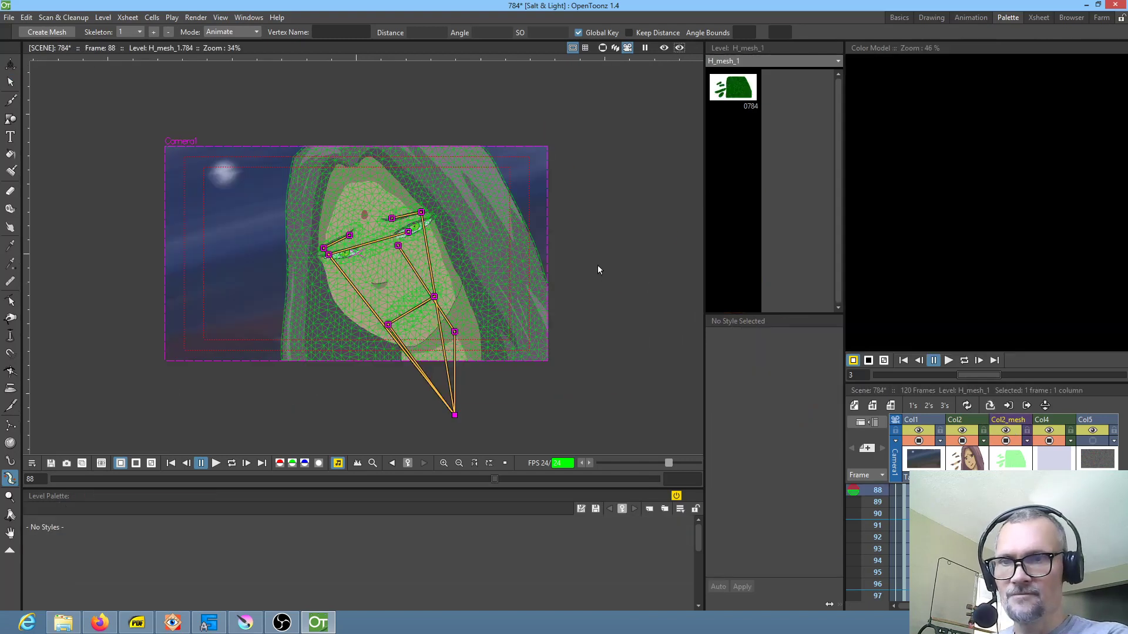
pyautogui.scroll(6, 599, 277)
pyautogui.scroll(-1, 584, 295)
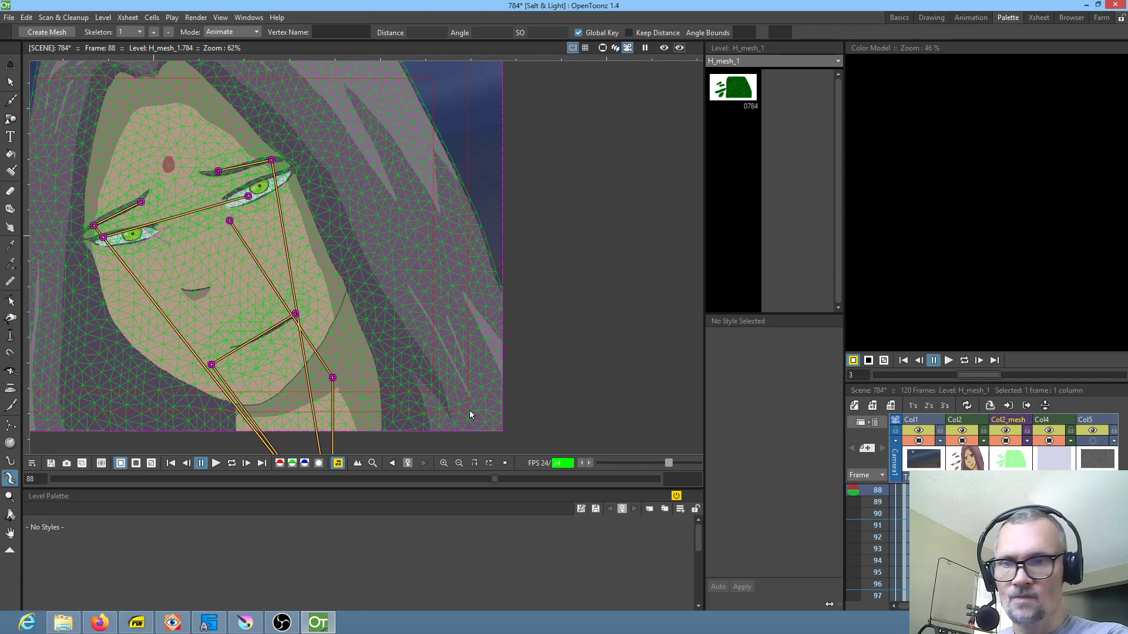
# - Return to frame 1 of the scene and fit the whole camera frame and the mesh skeleton in view
pyautogui.moveTo(549, 363); pyautogui.dragTo(602, 355)
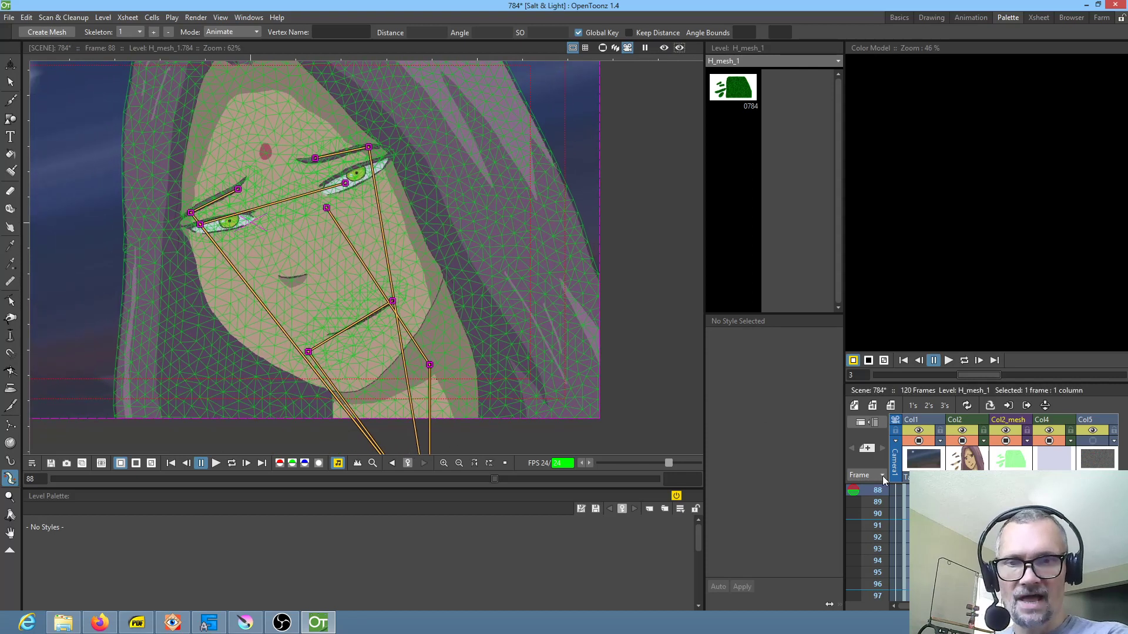
pyautogui.scroll(7, 898, 522)
pyautogui.scroll(8, 881, 521)
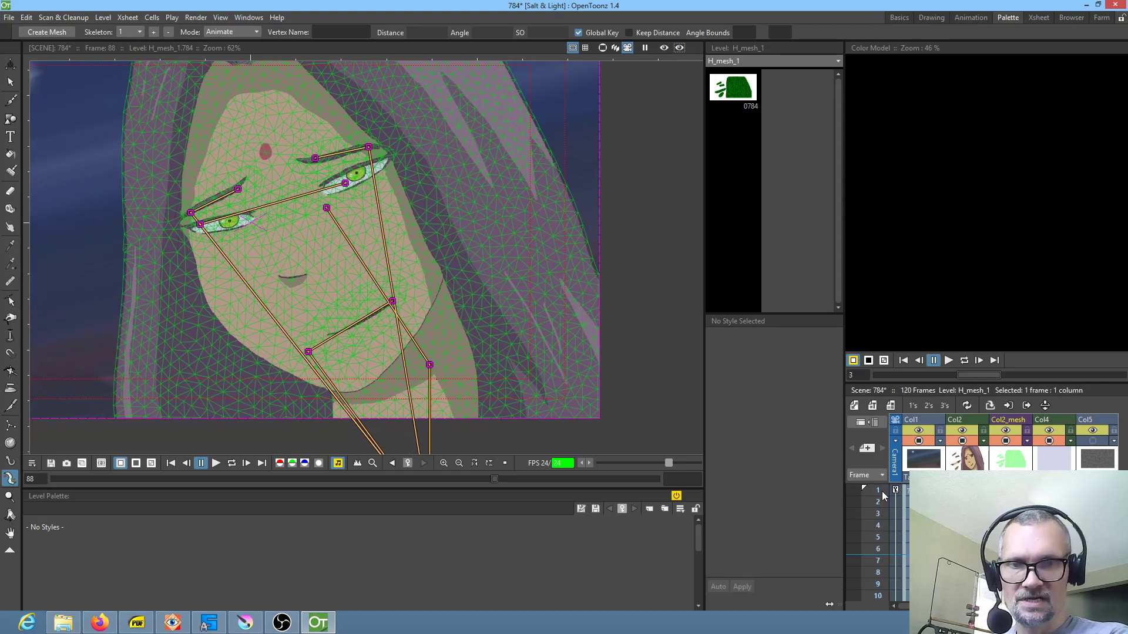
pyautogui.click(878, 491)
pyautogui.scroll(-3, 516, 343)
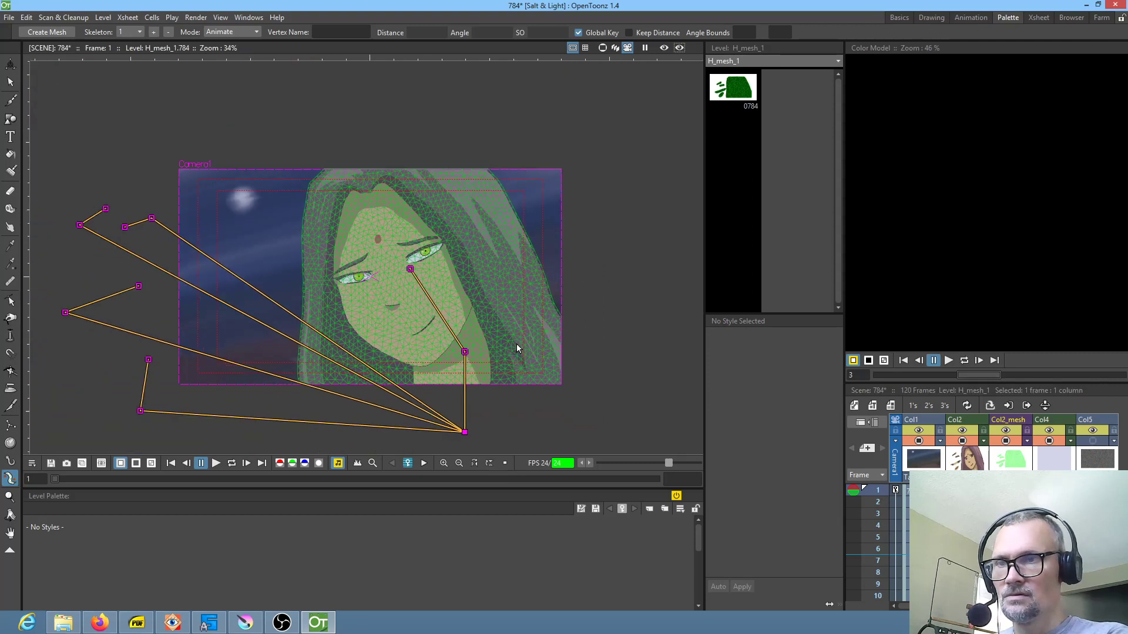
# - Show the camera stand view and move the detached eye patch and the outermost eyebrow patch slightly farther from the face by their skeleton vertices
pyautogui.click(602, 47)
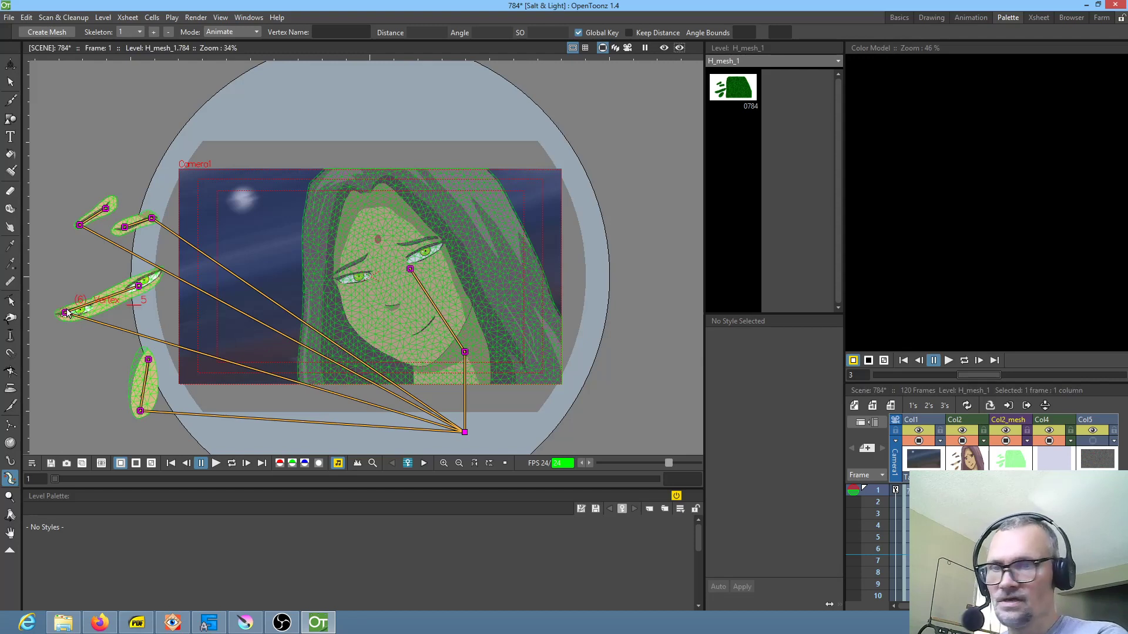
pyautogui.moveTo(66, 312)
pyautogui.mouseDown()
pyautogui.moveTo(46, 313)
pyautogui.moveTo(69, 312)
pyautogui.moveTo(59, 314)
pyautogui.mouseUp()
pyautogui.moveTo(80, 225); pyautogui.dragTo(55, 220)
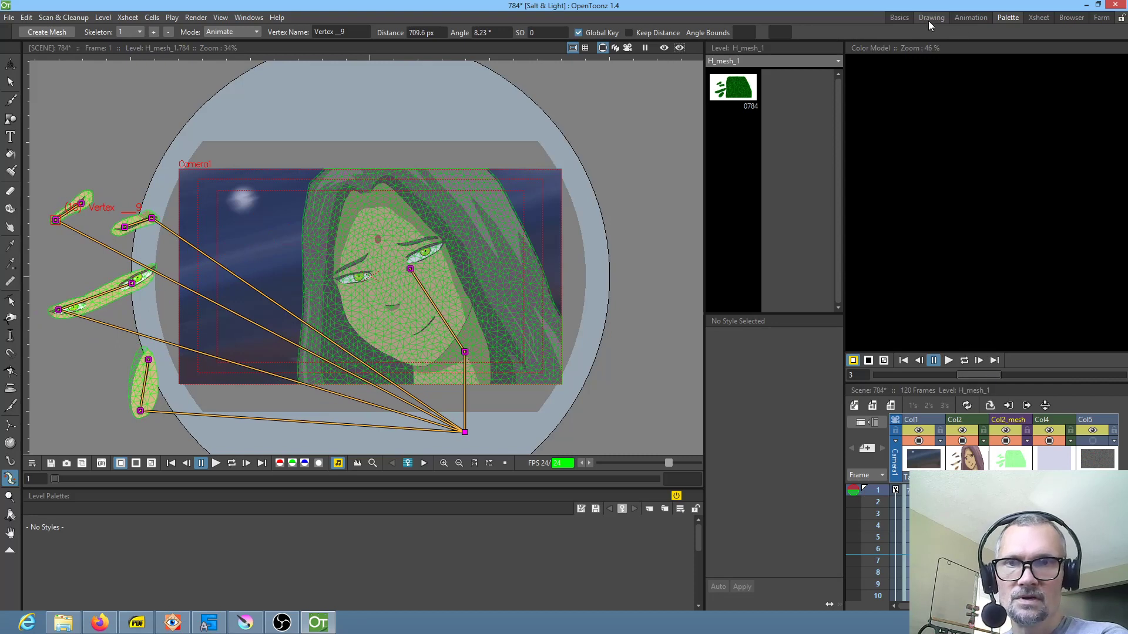
# - Switch to the Basics room and scrub the scene from frame 1 to frame 22 to watch the patches move onto the face
pyautogui.click(893, 16)
pyautogui.scroll(-2, 616, 248)
pyautogui.scroll(1, 612, 253)
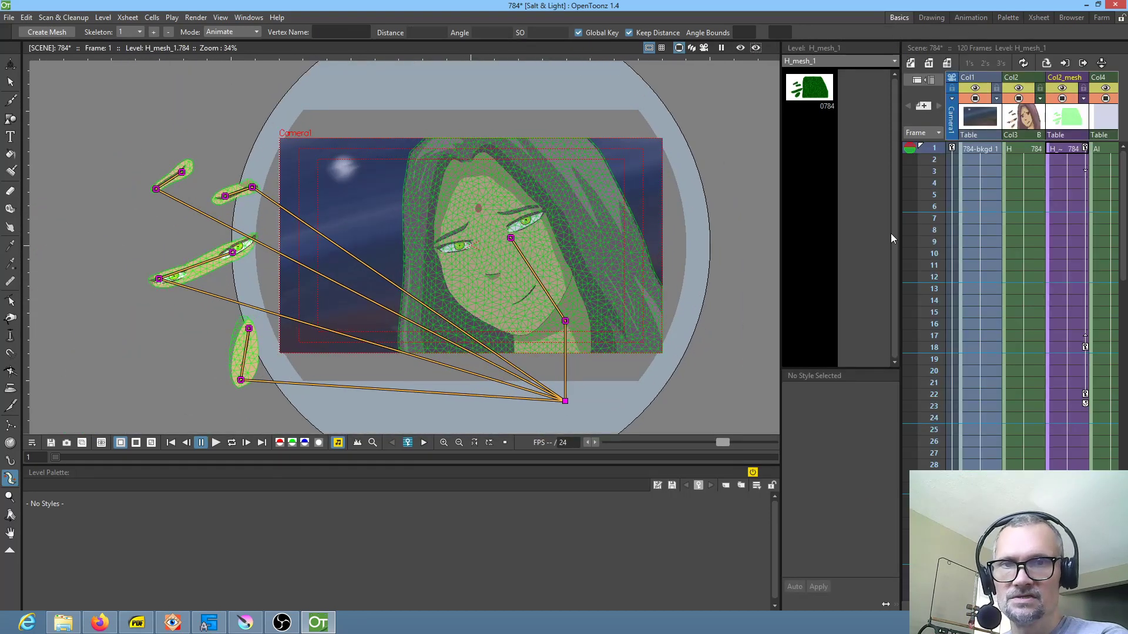
pyautogui.moveTo(934, 151); pyautogui.dragTo(962, 397)
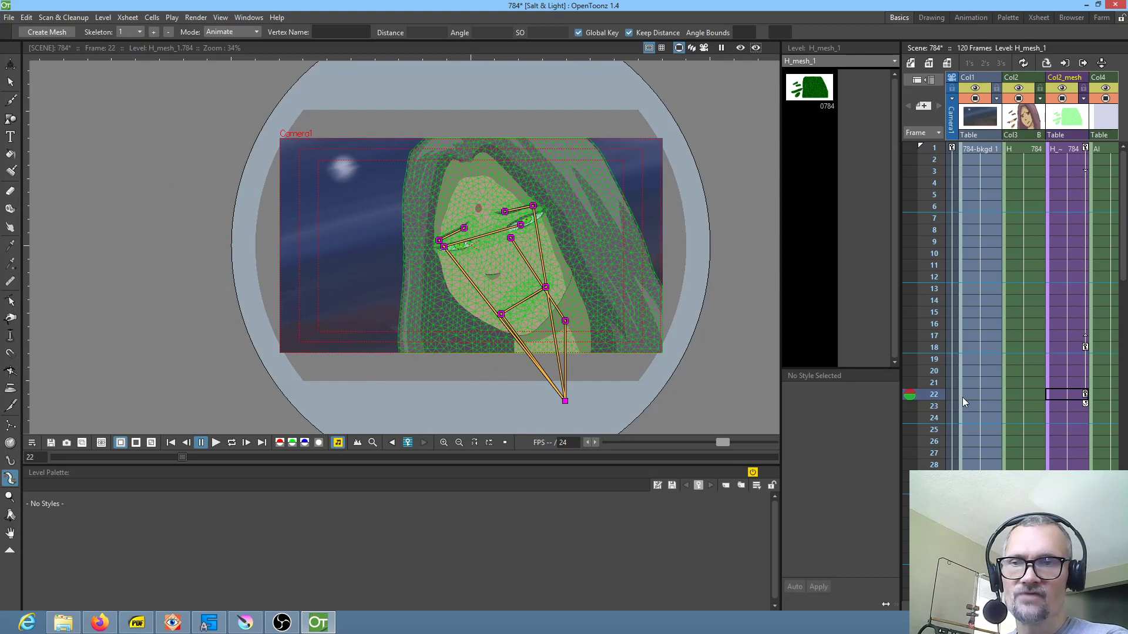
# - Turn off the camera stand visibility of Col2_mesh, enlarge the face and scrub the scene back to frame 8
pyautogui.click(1063, 99)
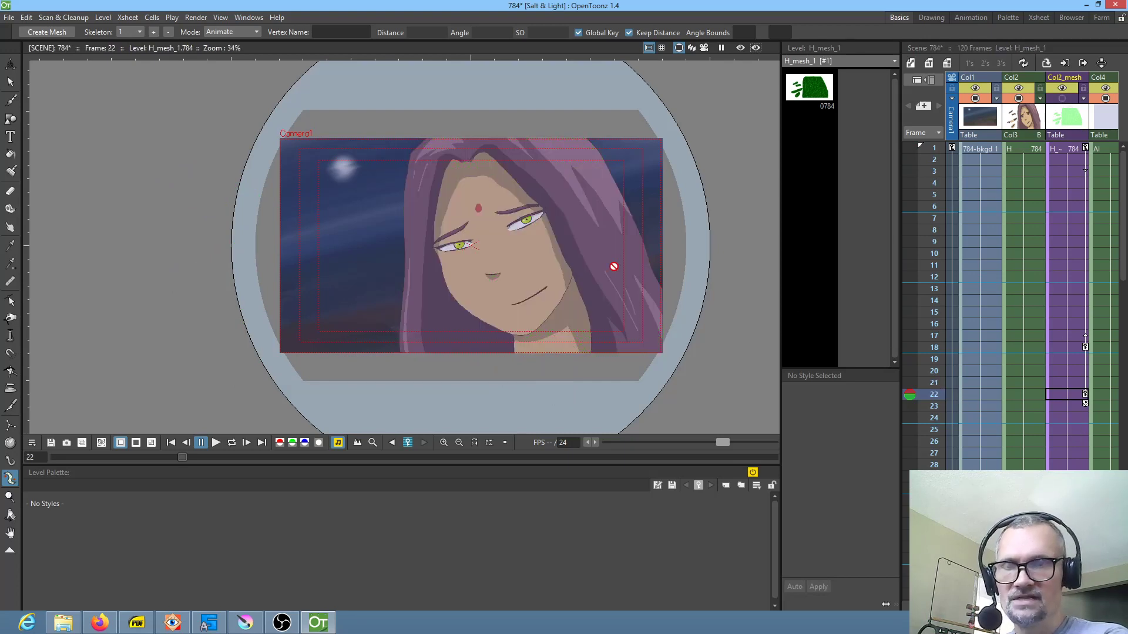
pyautogui.scroll(3, 572, 261)
pyautogui.moveTo(926, 395)
pyautogui.mouseDown()
pyautogui.moveTo(939, 344)
pyautogui.moveTo(945, 393)
pyautogui.moveTo(957, 229)
pyautogui.mouseUp()
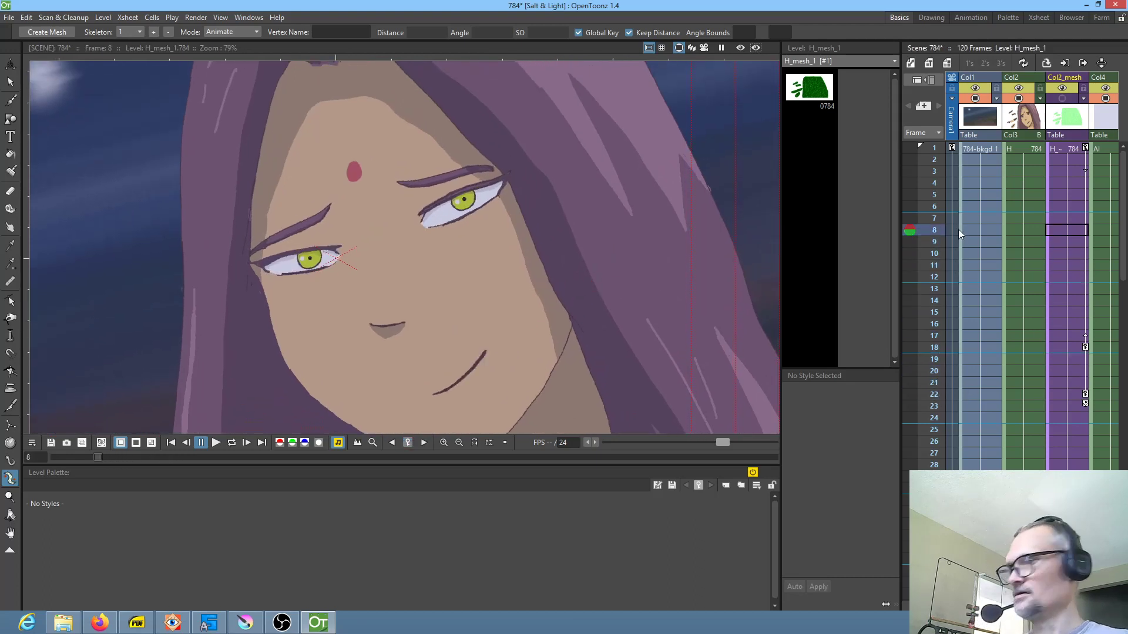
# - Play the face animation, switch to camera view with the whole frame visible, and replay it up to frame 64
pyautogui.press('p')
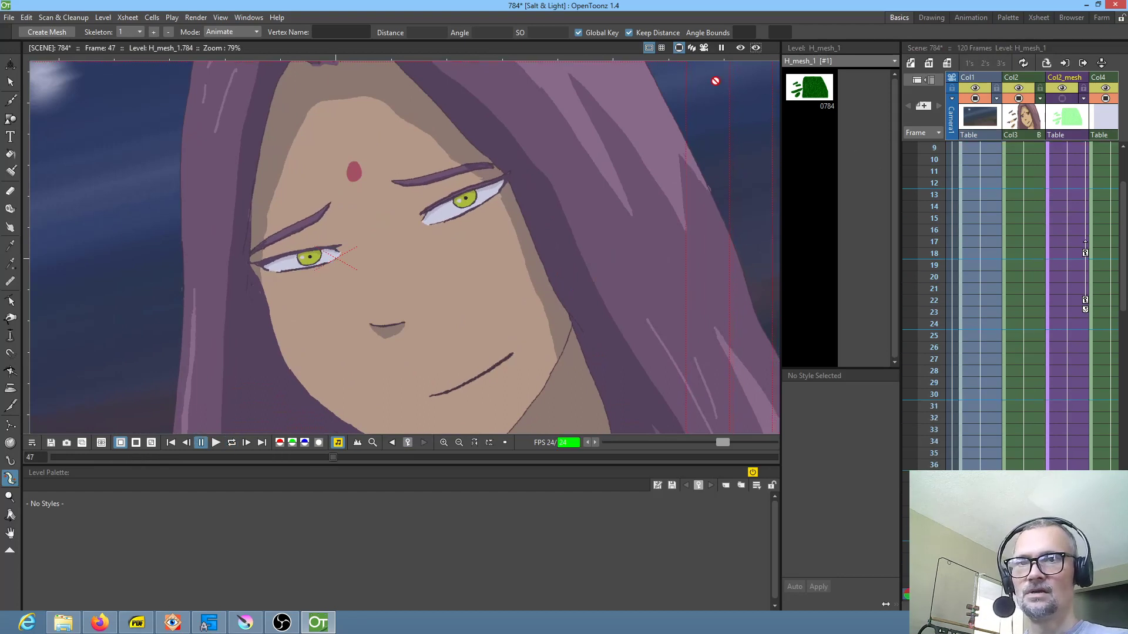
pyautogui.click(704, 48)
pyautogui.scroll(-3, 636, 171)
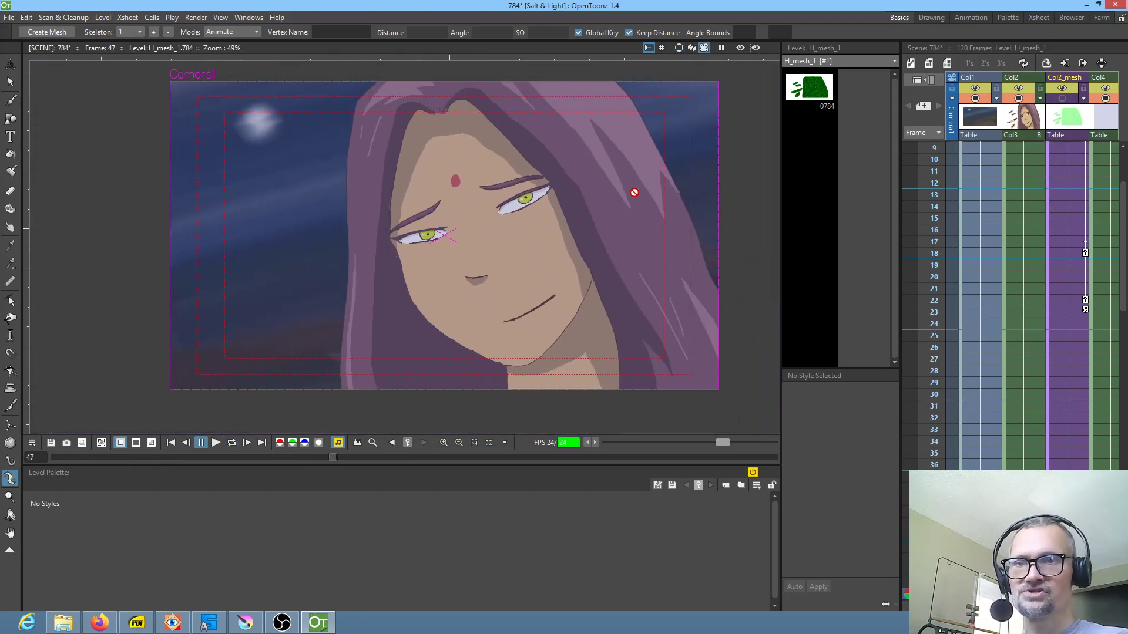
pyautogui.press('p')
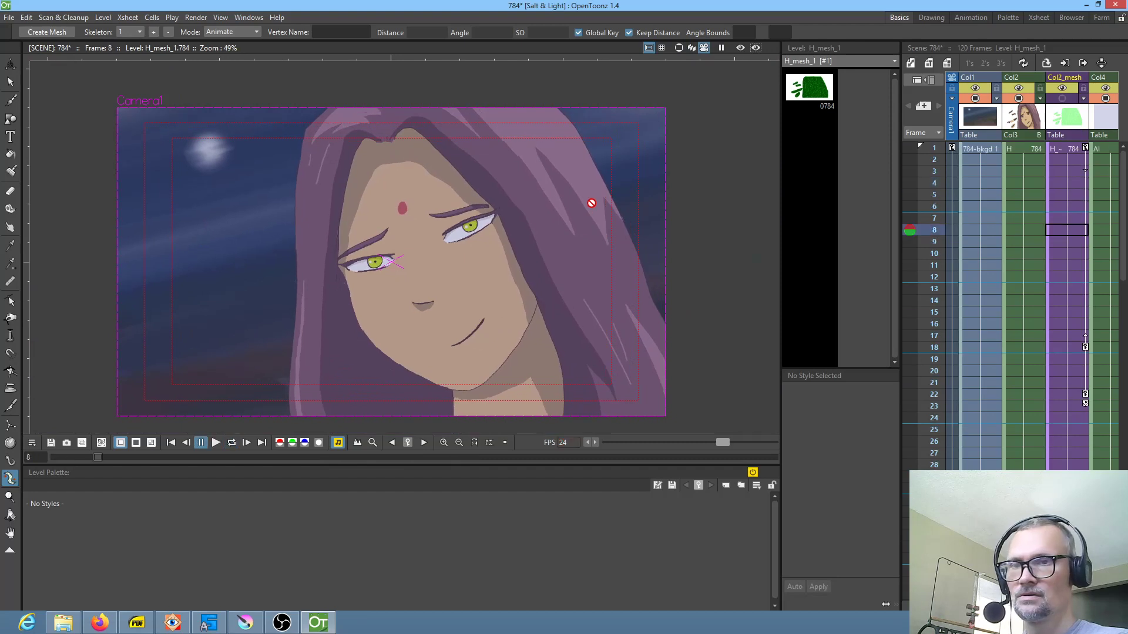
pyautogui.press('p')
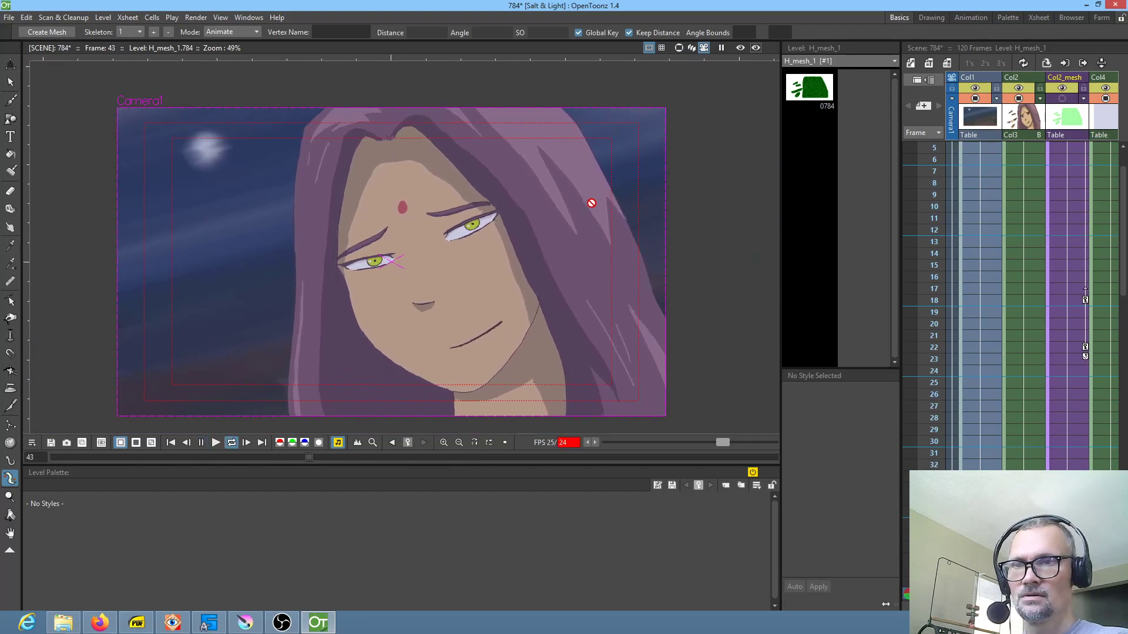
pyautogui.press('p')
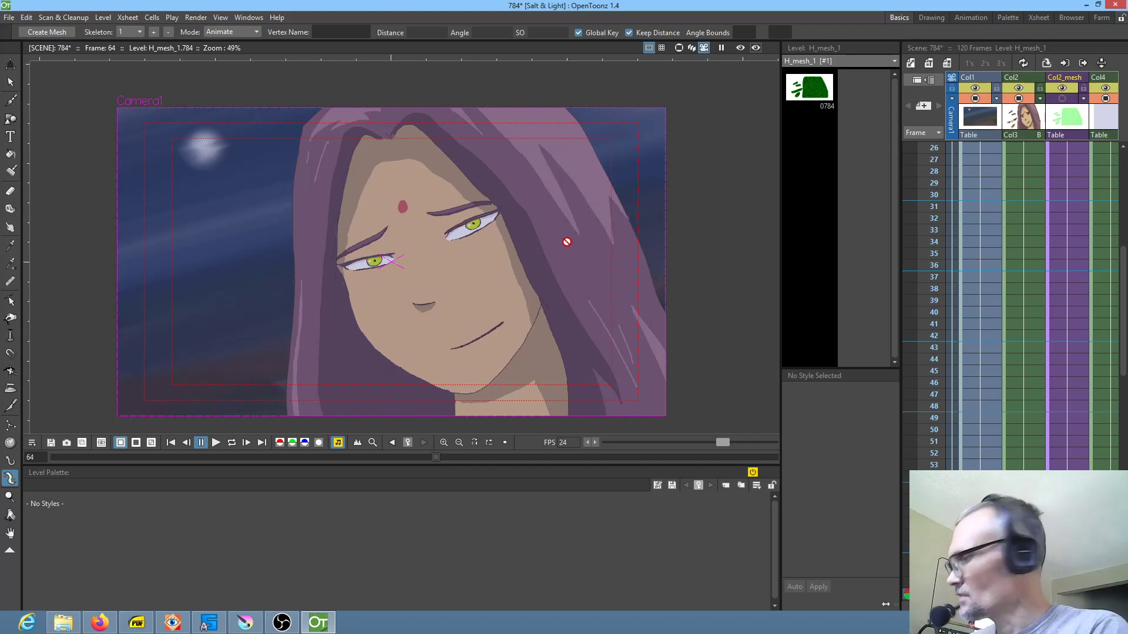
# - Preview frame 64 with the viewer maximized and examine the film grain over the skin and hair up close and at 100% zoom
pyautogui.click(740, 48)
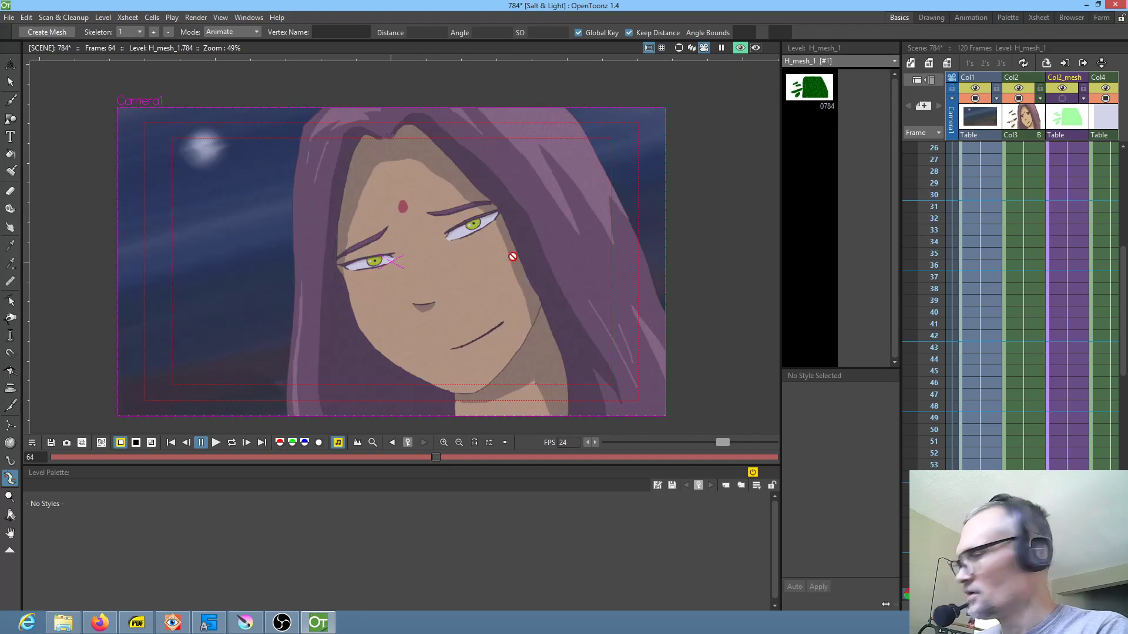
pyautogui.press('`')
pyautogui.scroll(3, 697, 329)
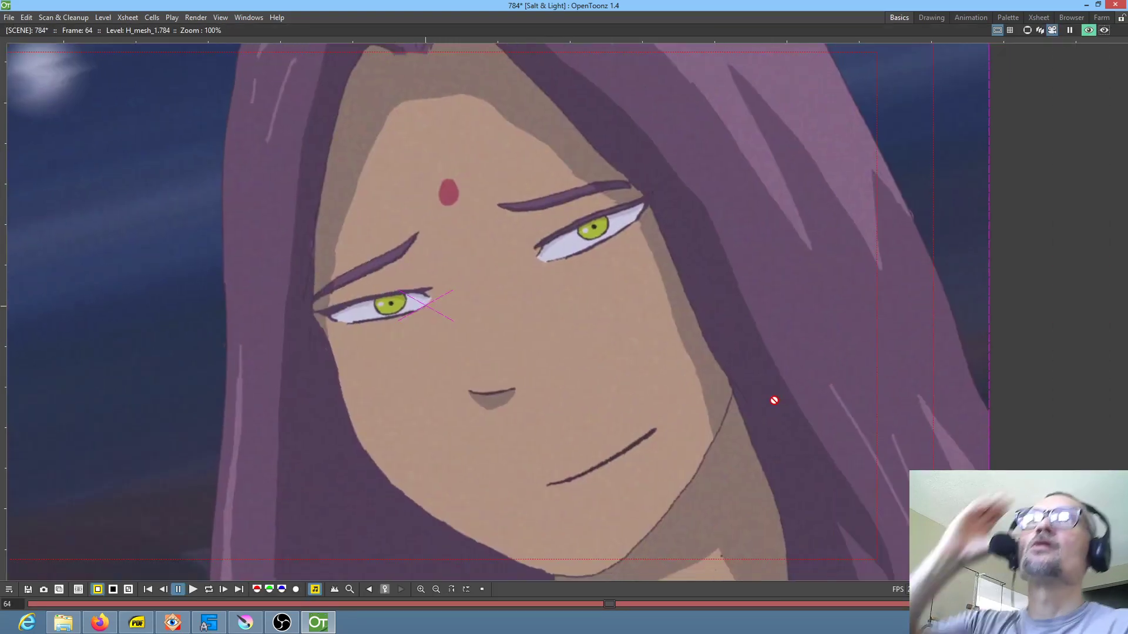
pyautogui.scroll(5, 774, 400)
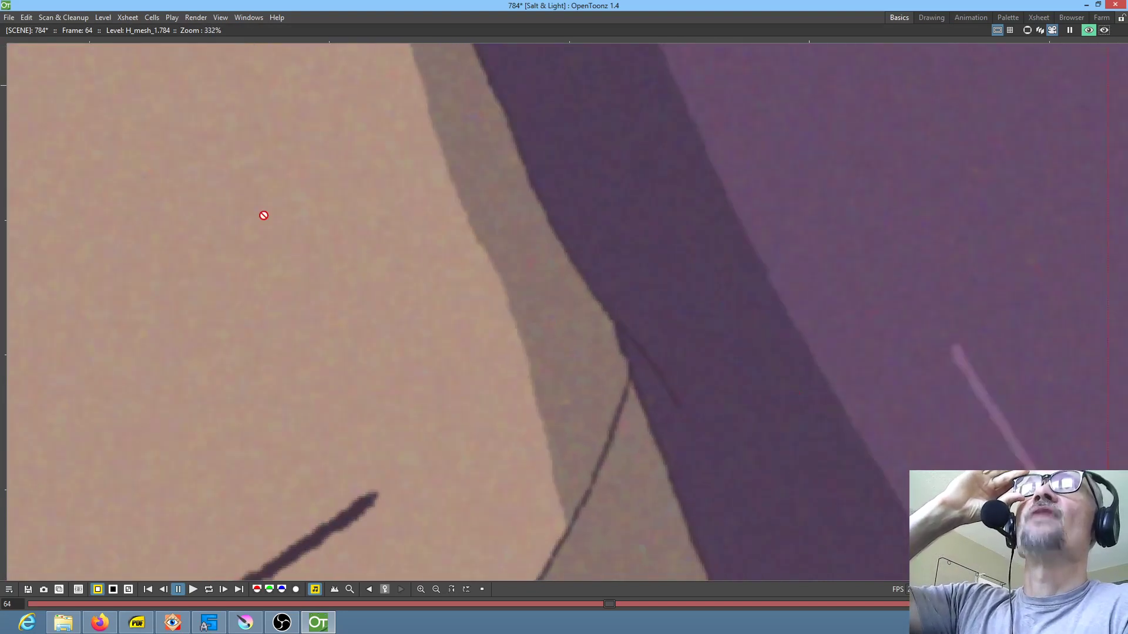
pyautogui.scroll(-4, 590, 249)
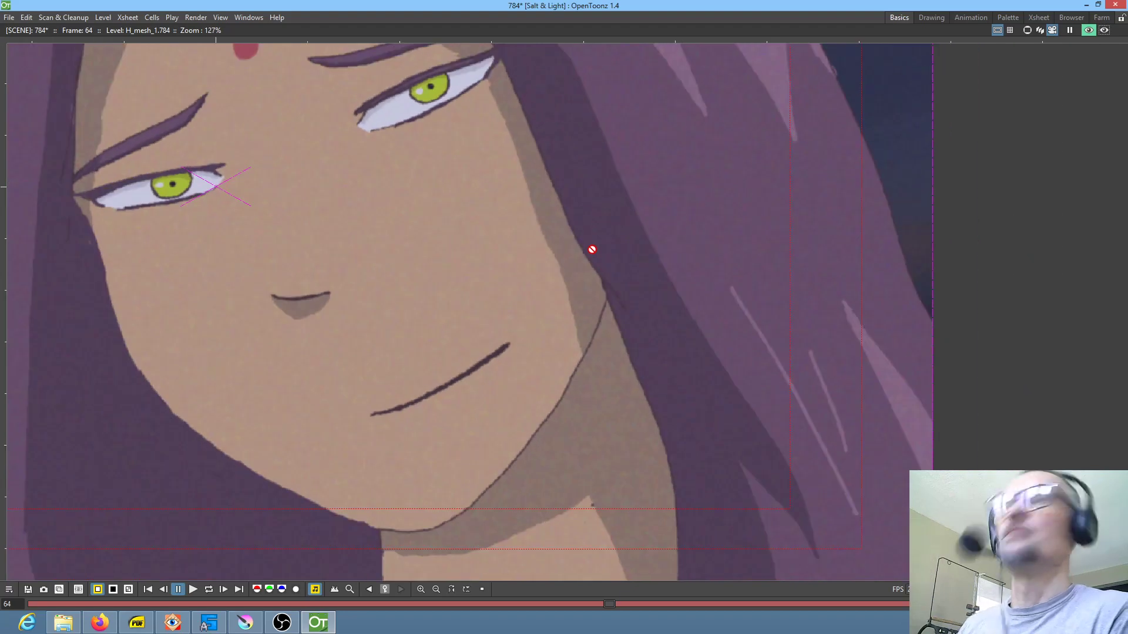
pyautogui.hotkey('alt', '0')
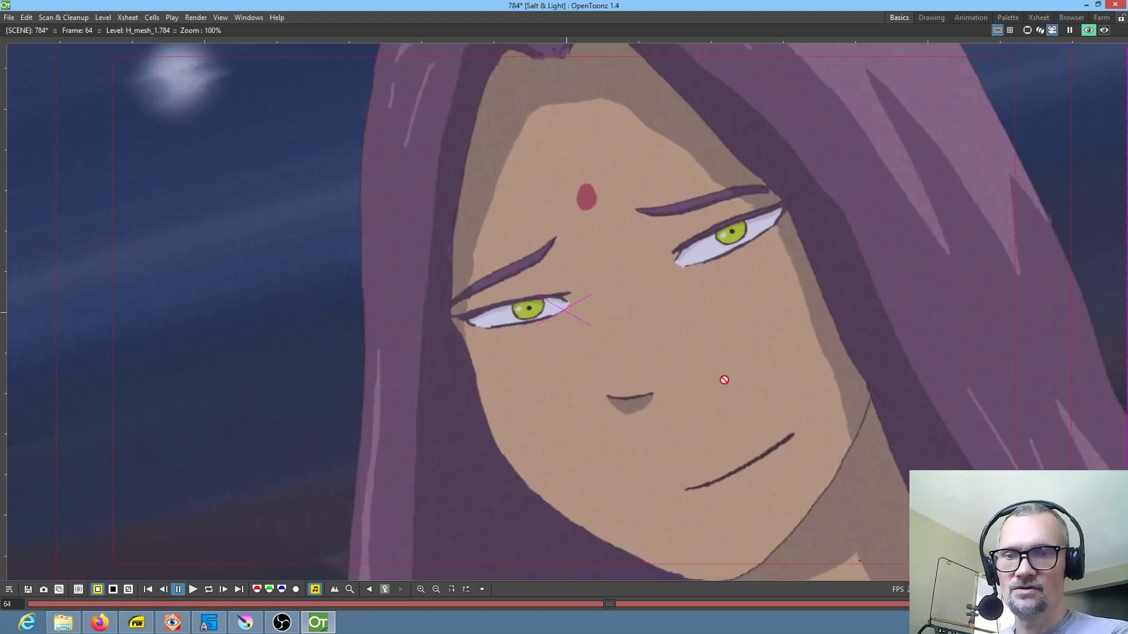
pyautogui.moveTo(738, 385); pyautogui.dragTo(701, 371)
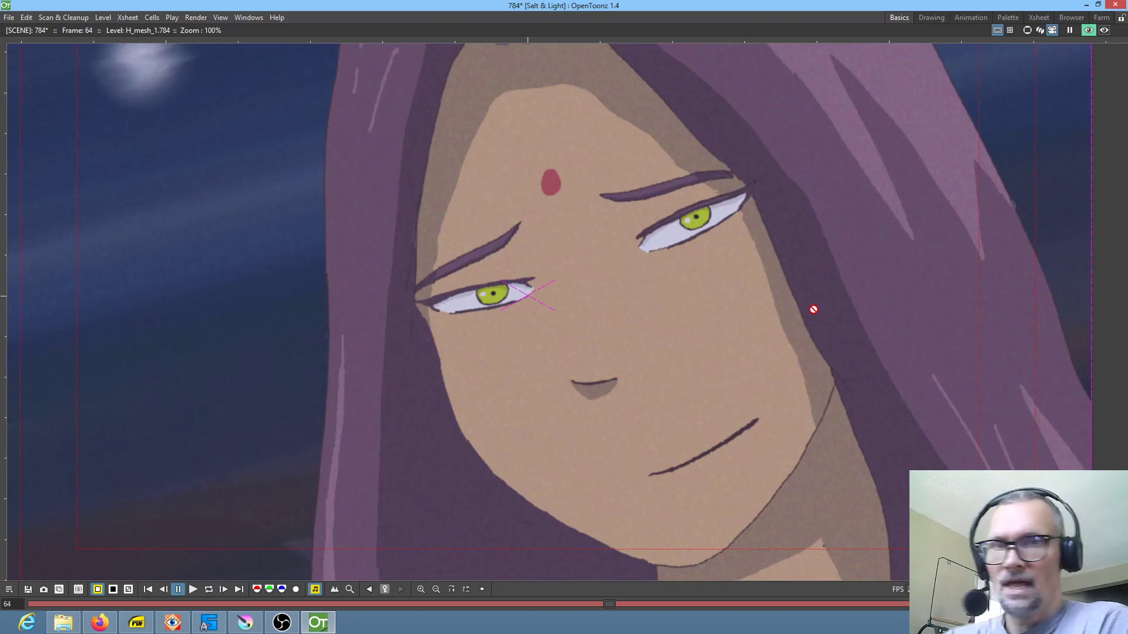
# - Restore the room layout, make Col5 visible in the camera stand and display the film-grain-noise_1 level's single frame
pyautogui.press('`')
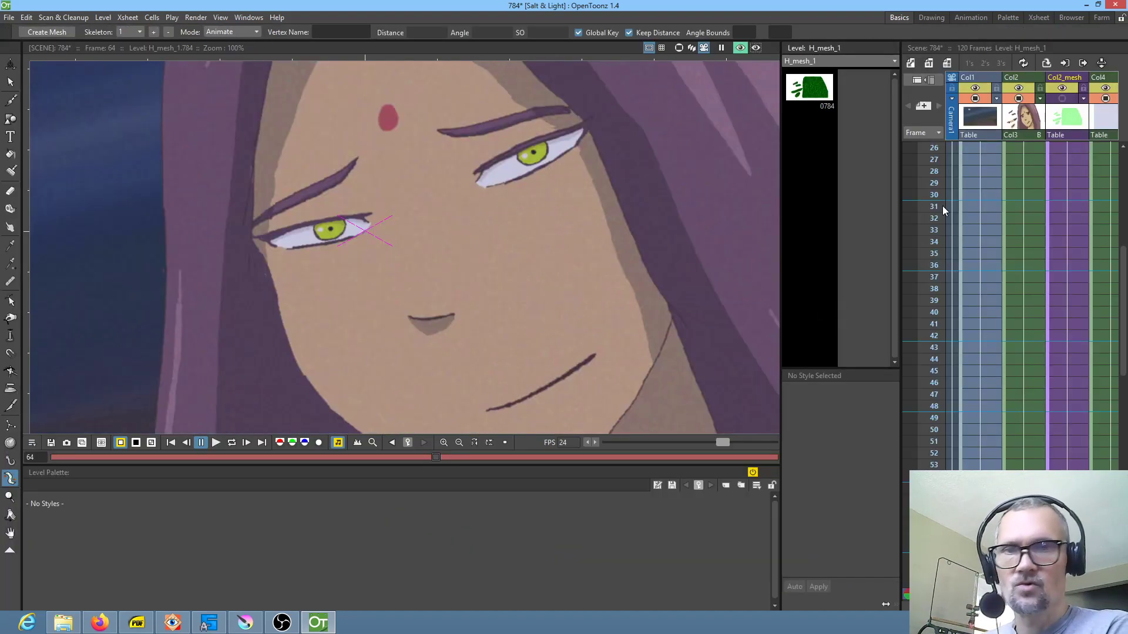
pyautogui.moveTo(1012, 213); pyautogui.dragTo(987, 209)
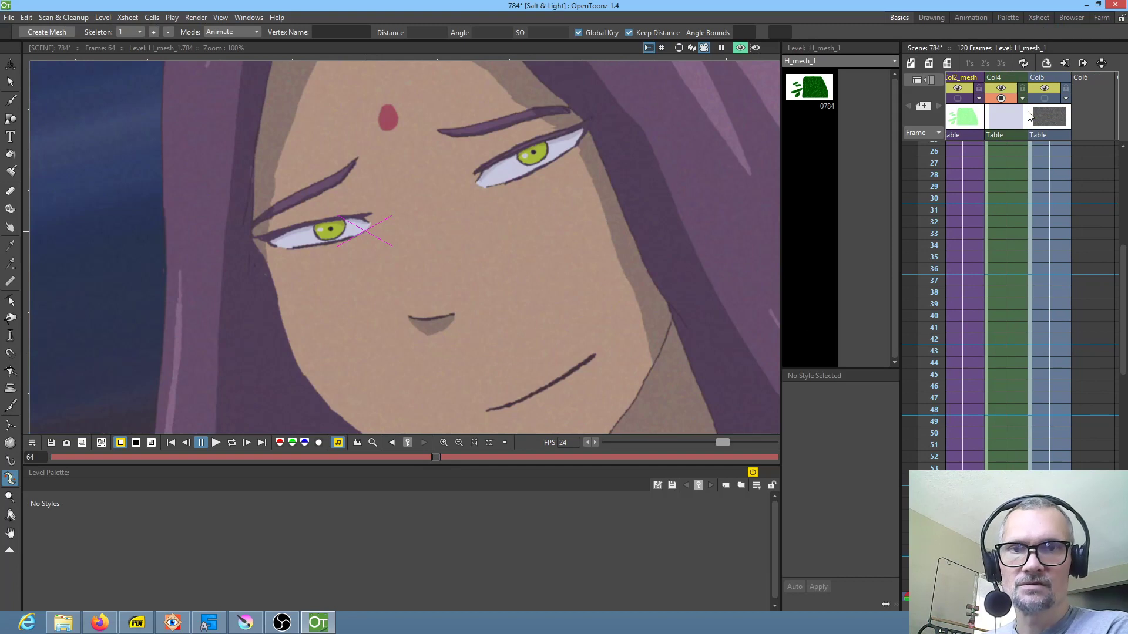
pyautogui.click(1046, 98)
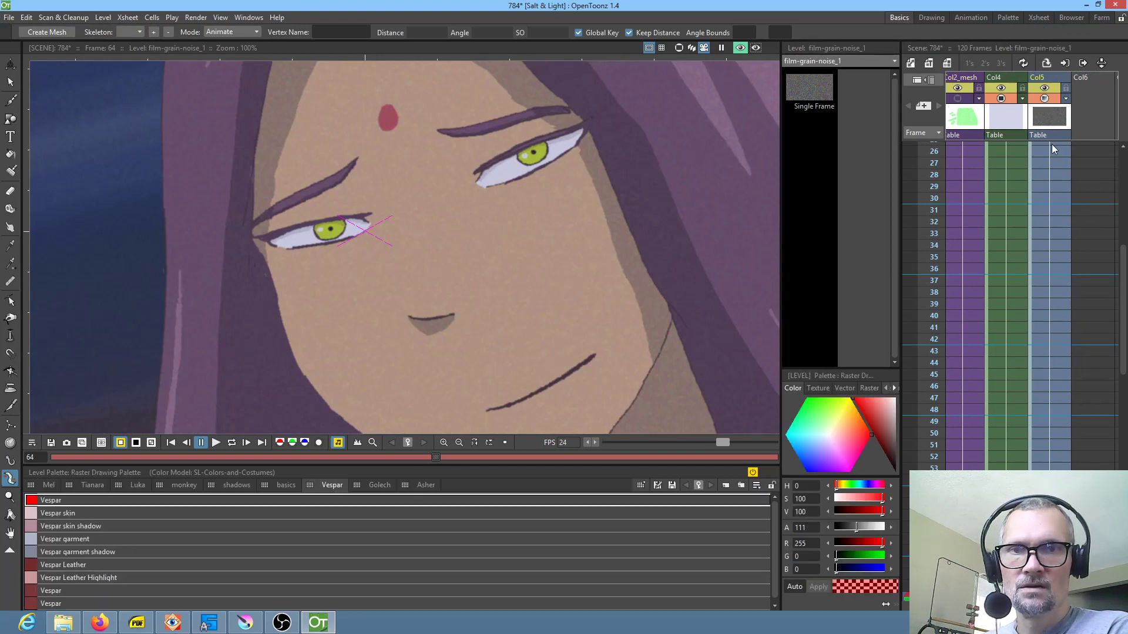
pyautogui.click(1053, 149)
pyautogui.scroll(5, 1052, 165)
pyautogui.click(1048, 148)
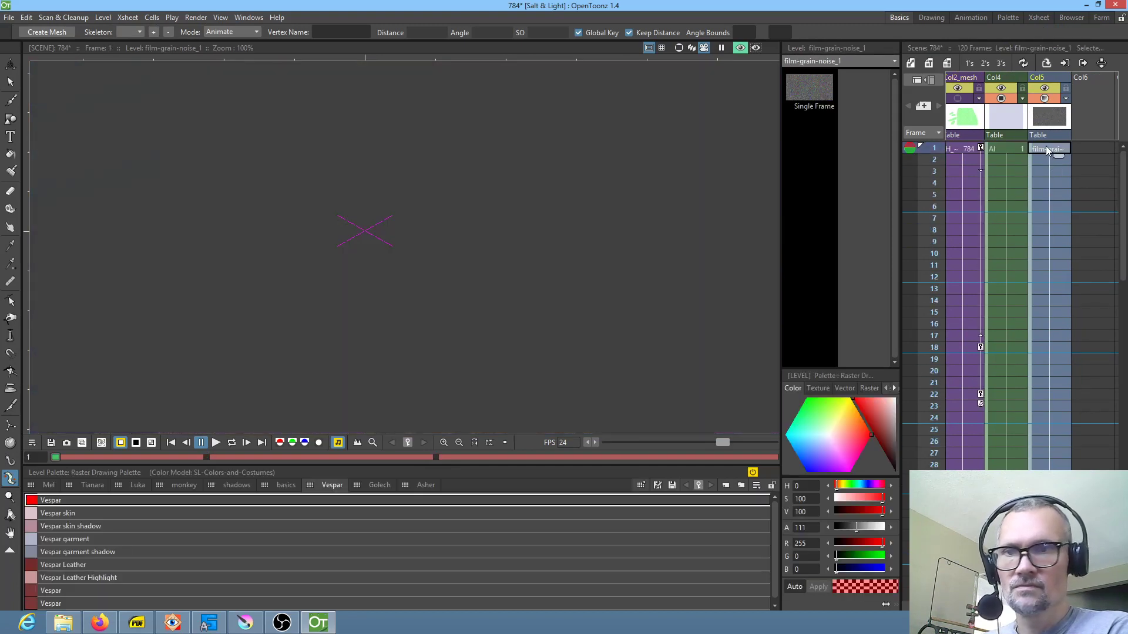
pyautogui.scroll(-5, 414, 219)
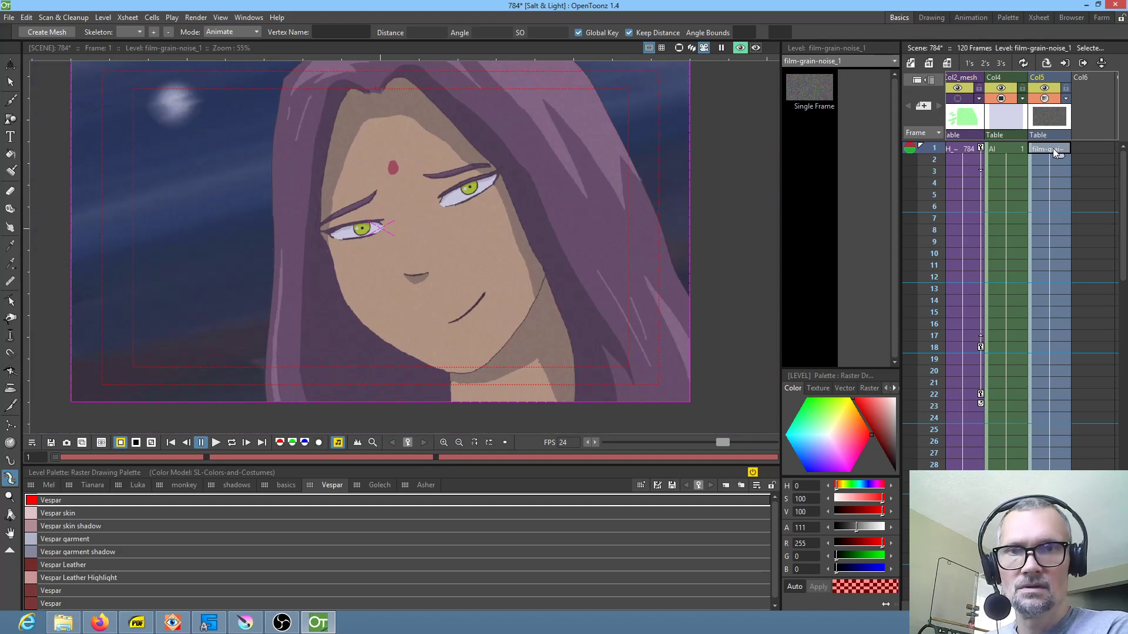
pyautogui.click(808, 89)
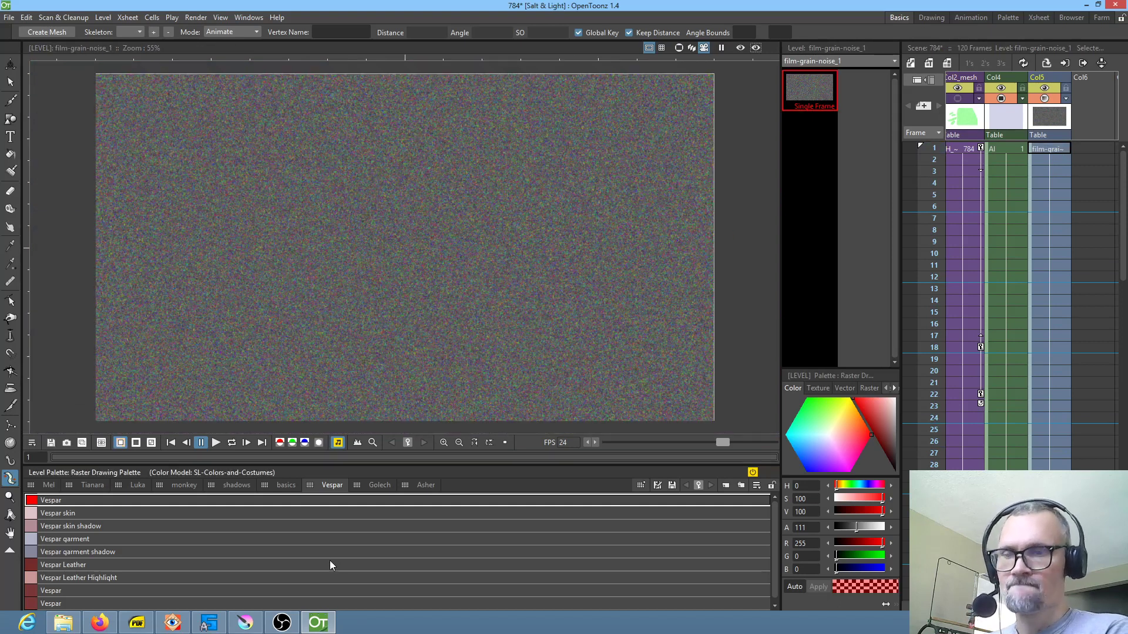
# - Switch to Krita and apply the Random Noise filter to film-grain-noise.png with level 50 and opacity 99
pyautogui.click(246, 622)
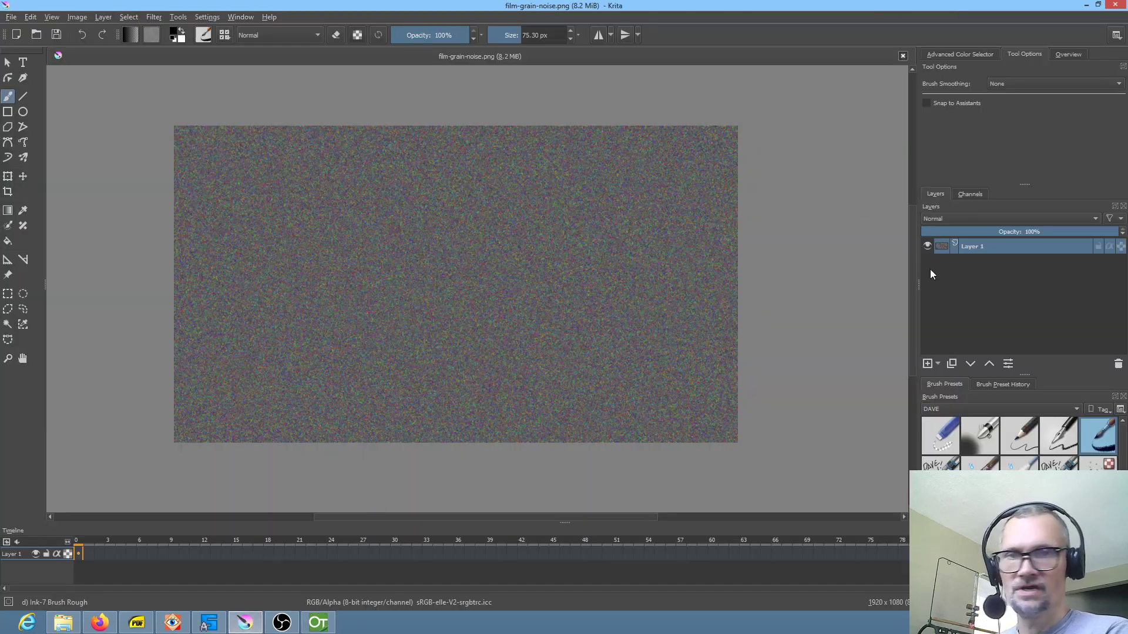
pyautogui.moveTo(944, 252)
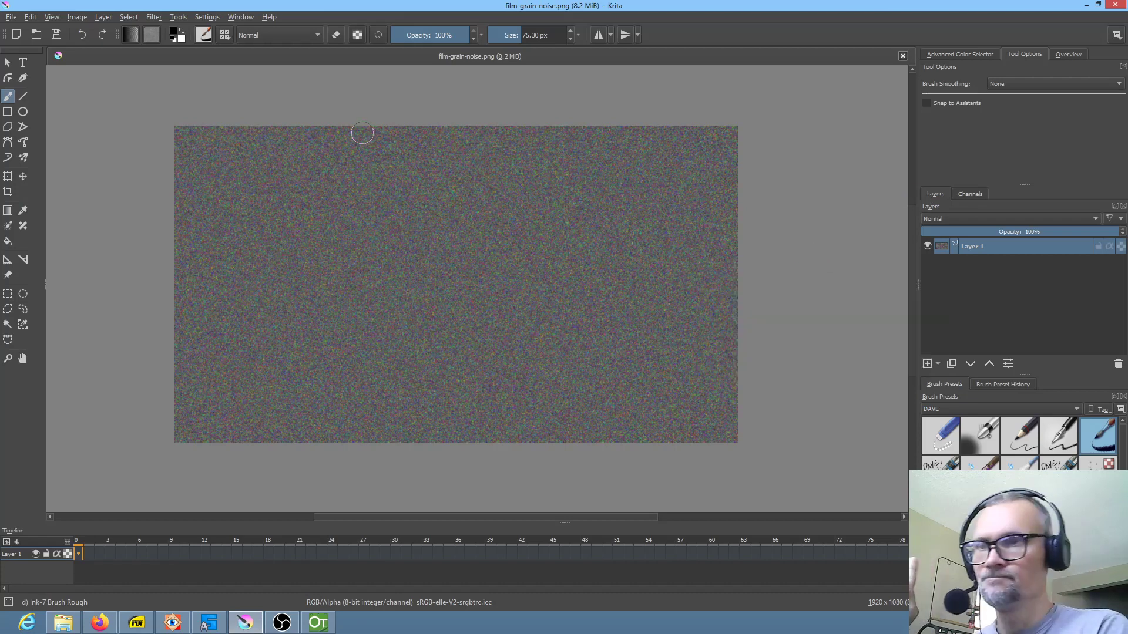
pyautogui.click(155, 16)
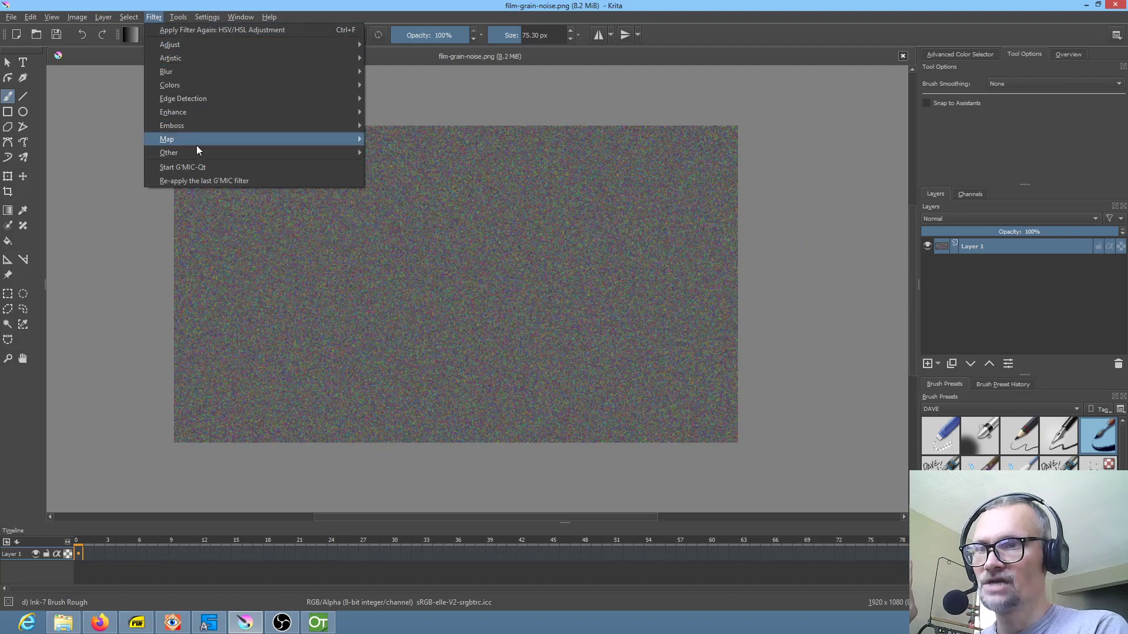
pyautogui.moveTo(196, 156)
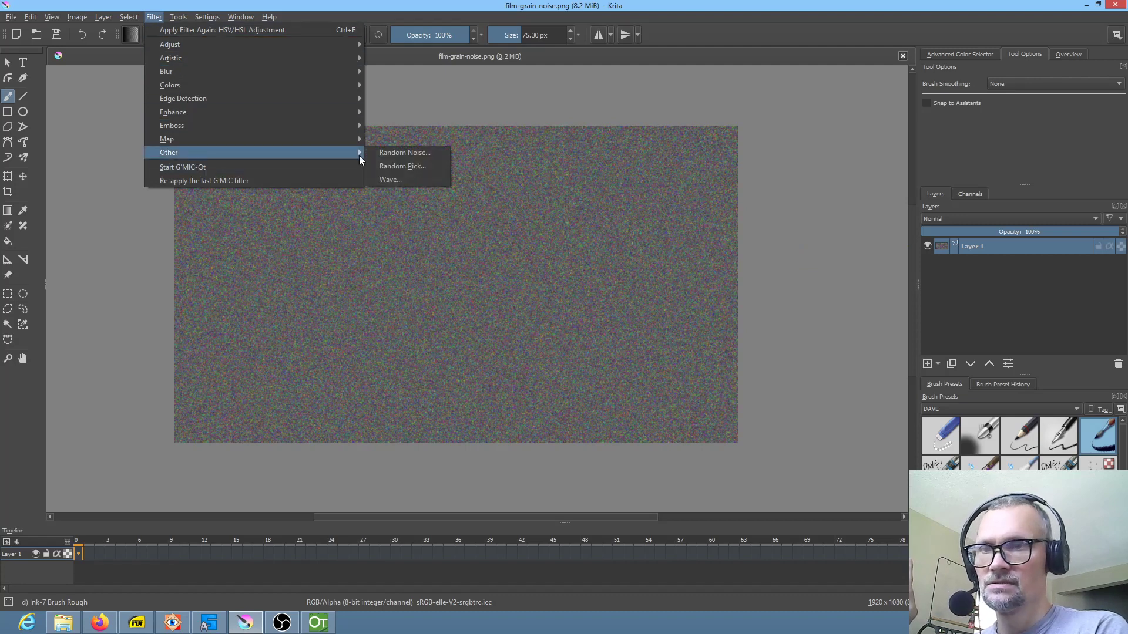
pyautogui.click(417, 152)
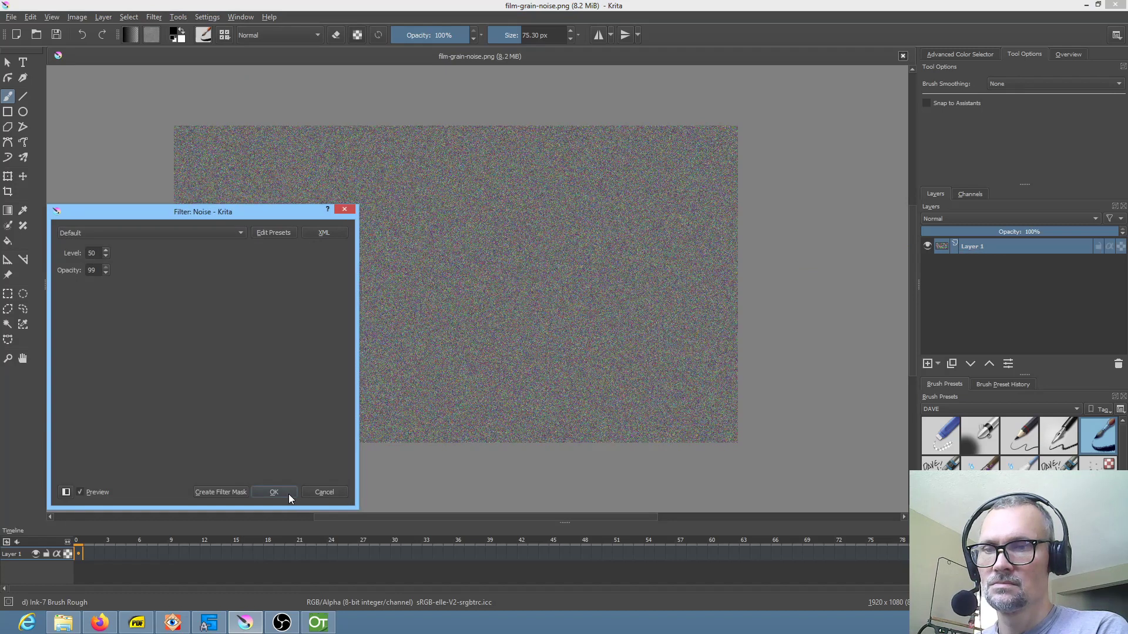
pyautogui.click(285, 494)
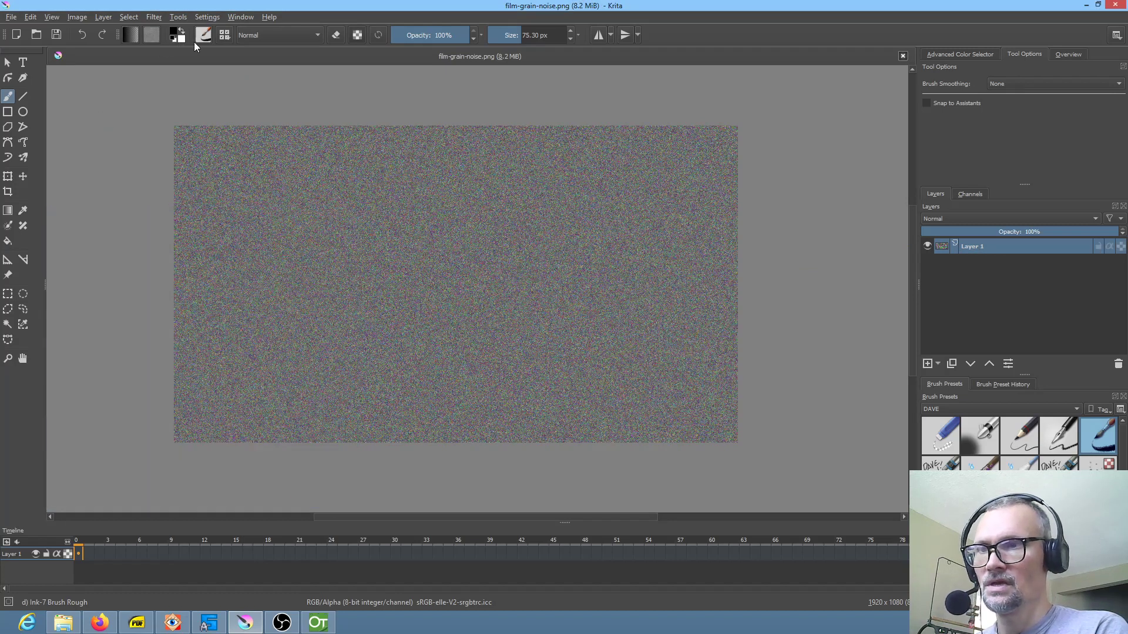
# - Darken the noise layer by applying an HSV Adjustment with the lightness at -50
pyautogui.click(154, 16)
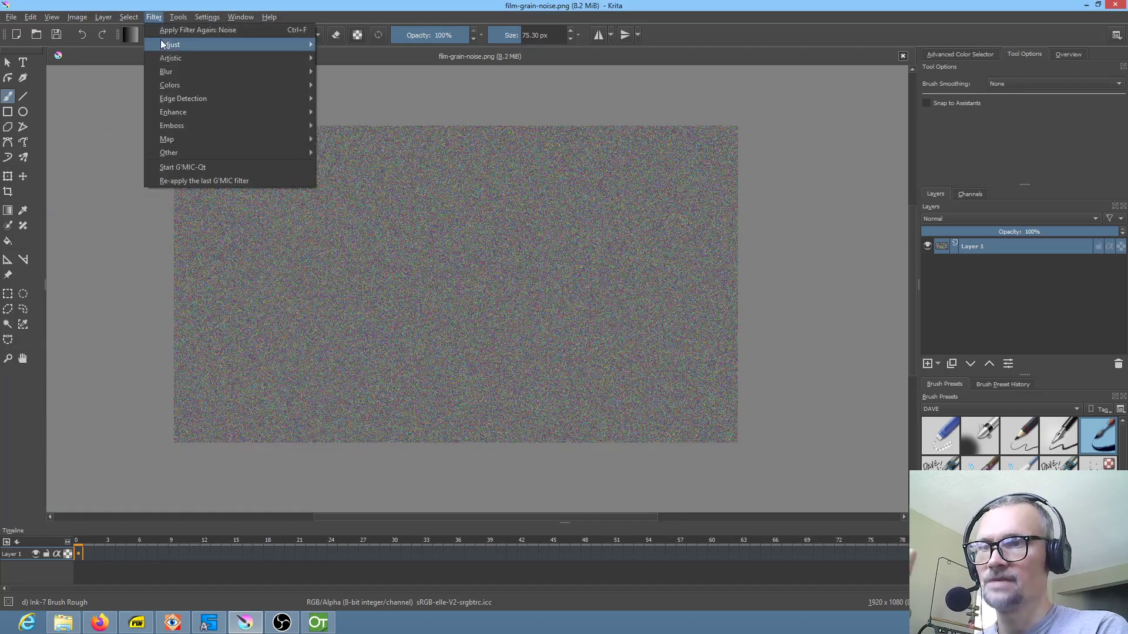
pyautogui.moveTo(163, 46)
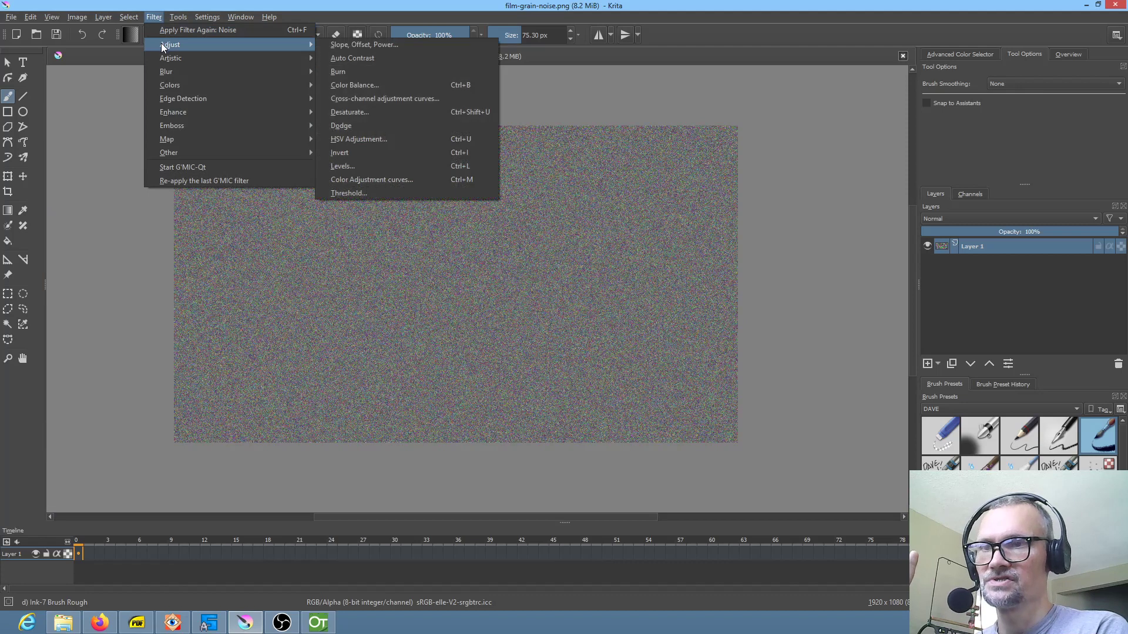
pyautogui.click(366, 139)
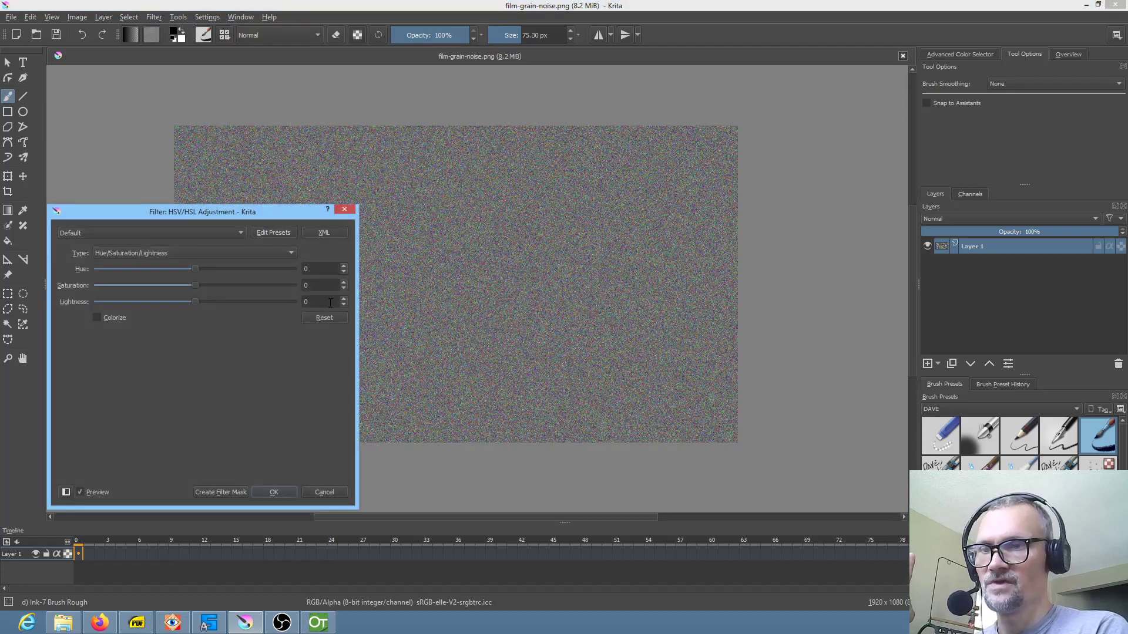
pyautogui.moveTo(195, 301); pyautogui.dragTo(145, 301)
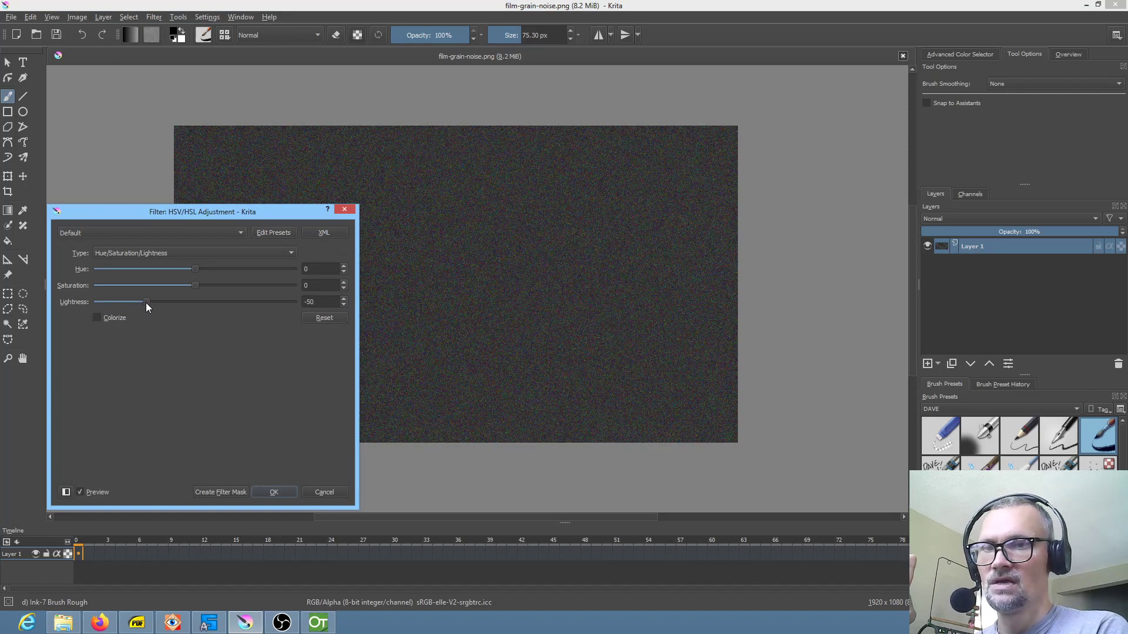
pyautogui.click(273, 492)
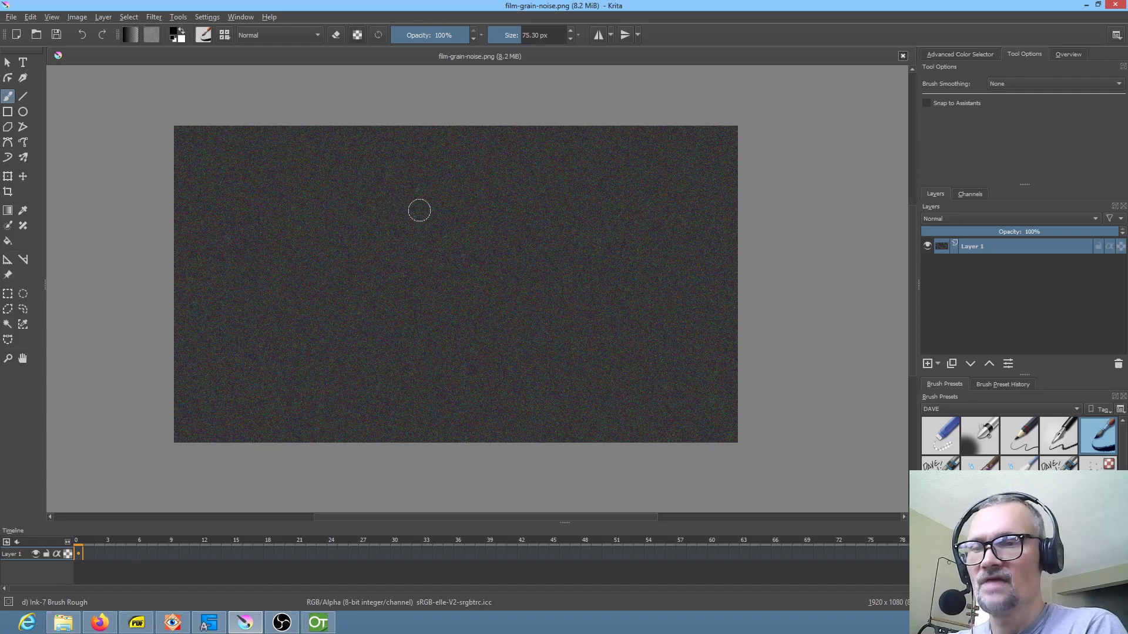
# - Apply the Blur filter to the noise layer with horizontal and vertical radius 1 px
pyautogui.press('1')
pyautogui.scroll(-1, 483, 194)
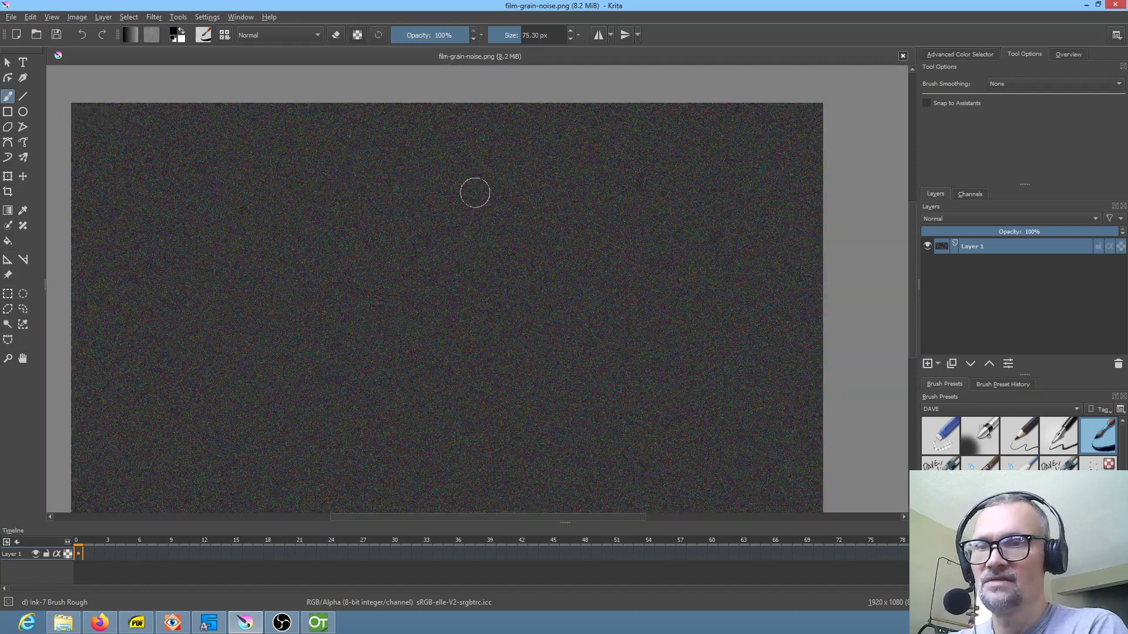
pyautogui.click(154, 17)
pyautogui.moveTo(169, 69)
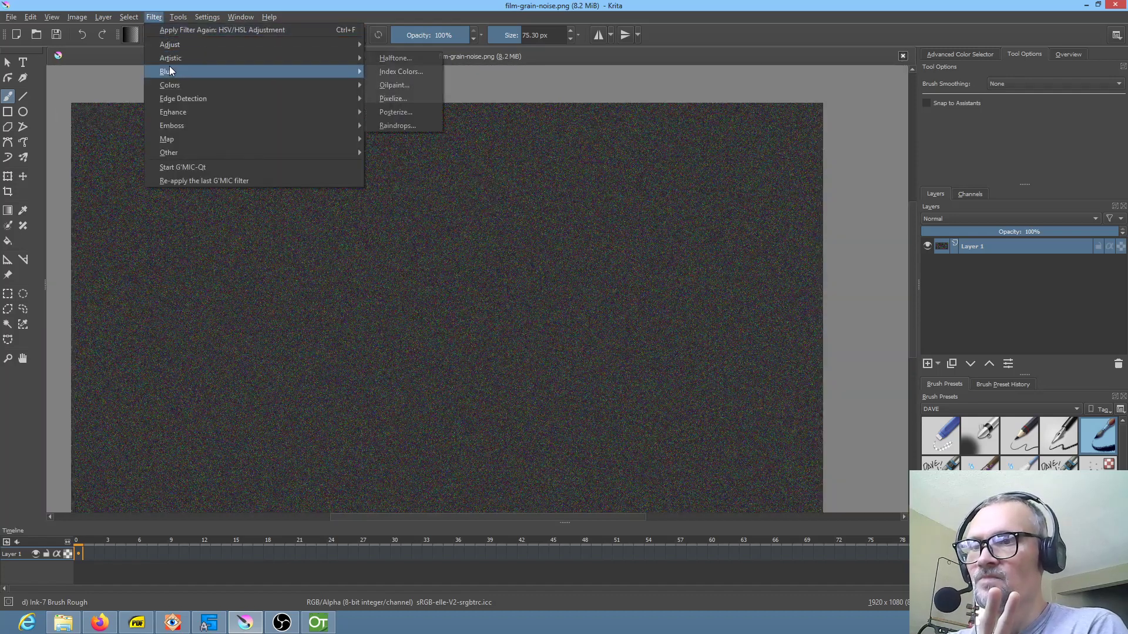
pyautogui.click(400, 73)
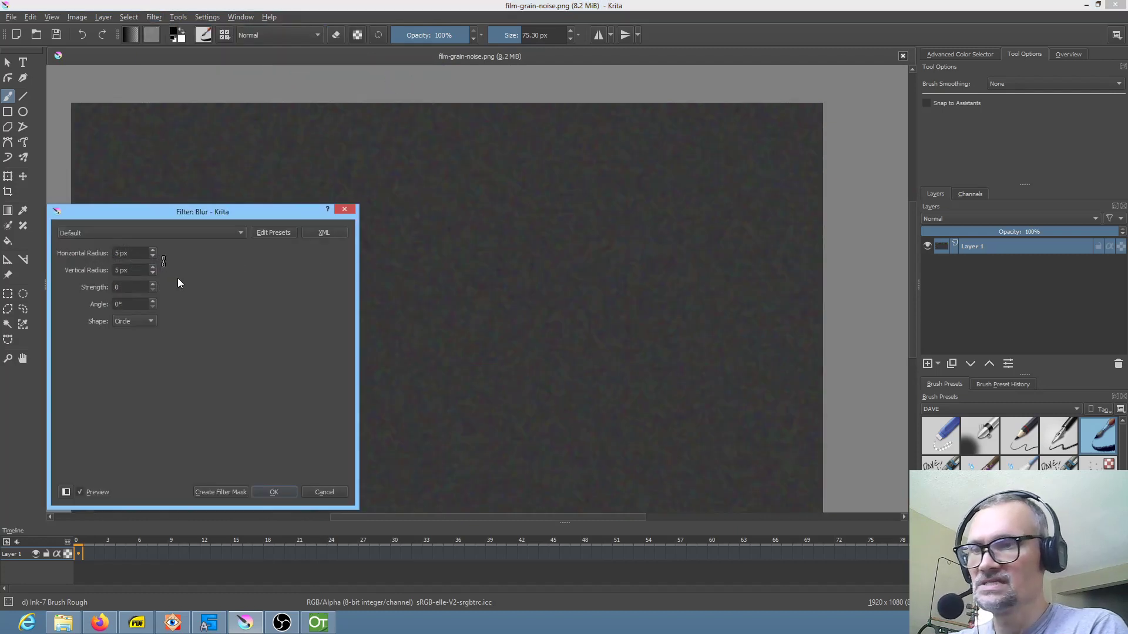
pyautogui.click(151, 256)
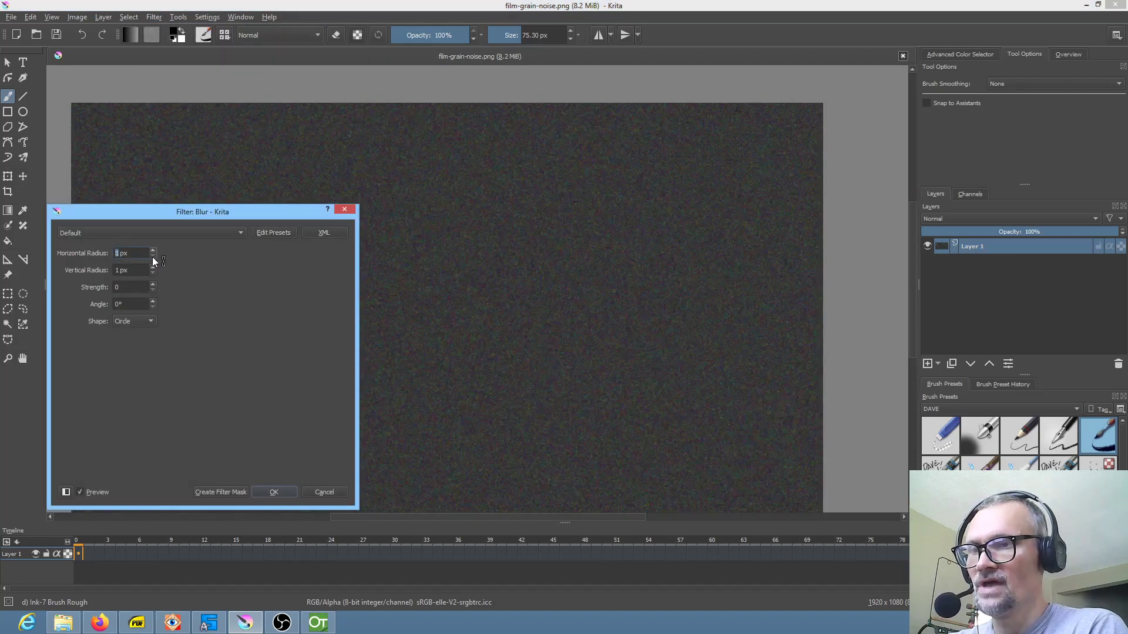
pyautogui.click(280, 494)
pyautogui.scroll(3, 561, 314)
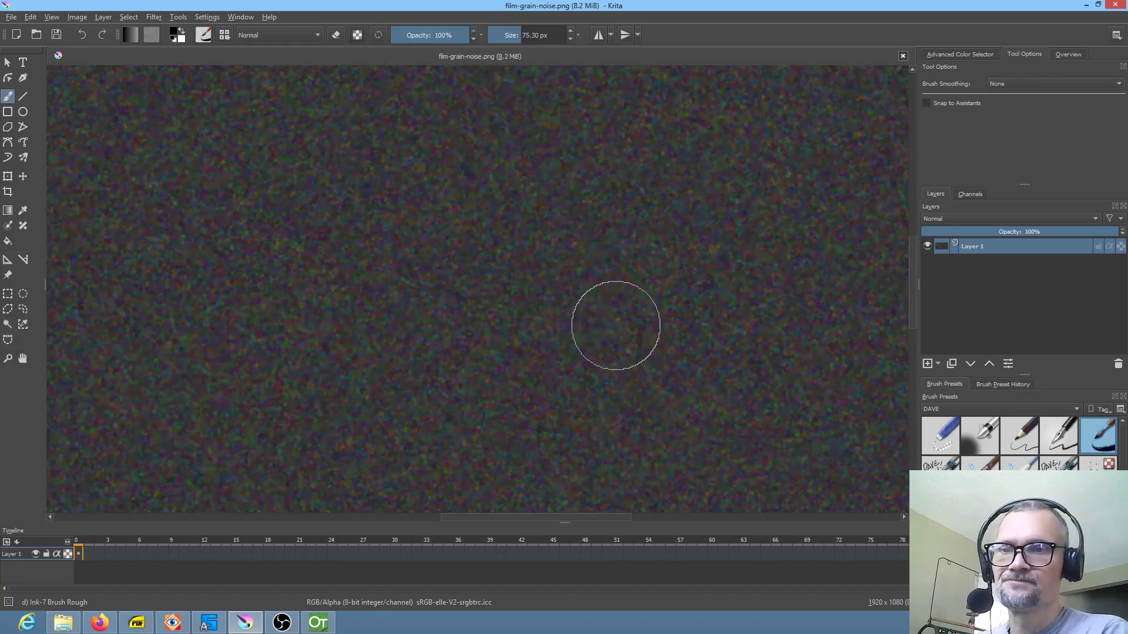
# - Undo the blur and the lightness reduction, reapply the blur to the original noise, and examine the grain at several zoom levels
pyautogui.scroll(-4, 608, 320)
pyautogui.scroll(4, 609, 318)
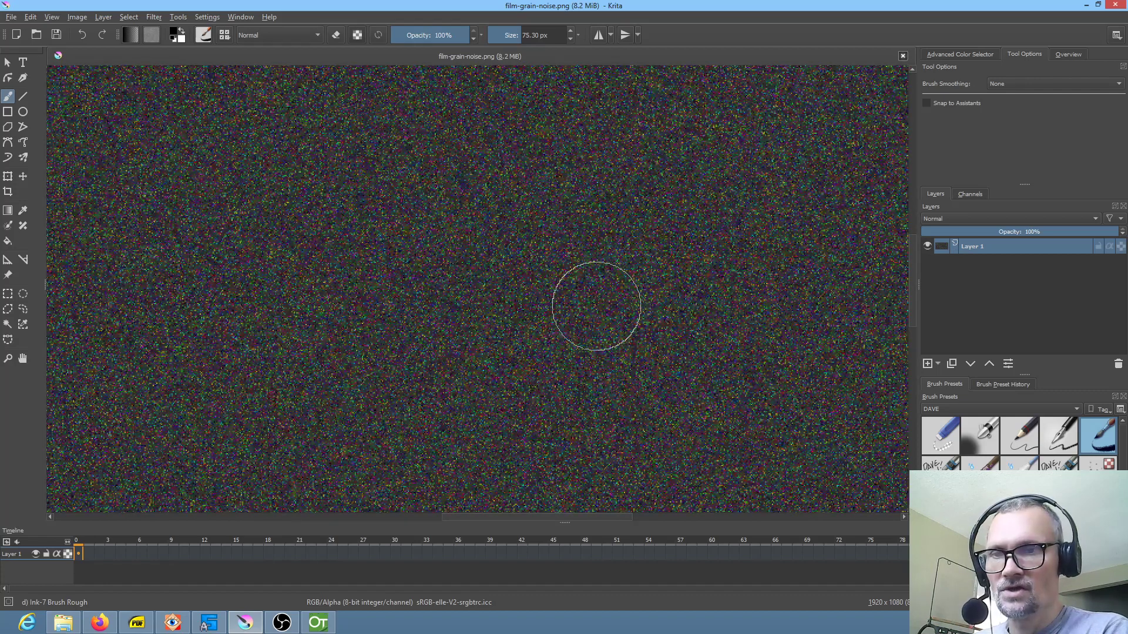
pyautogui.hotkey('ctrl', 'shift', 'z')
pyautogui.hotkey('ctrl', 'shift', 'z')
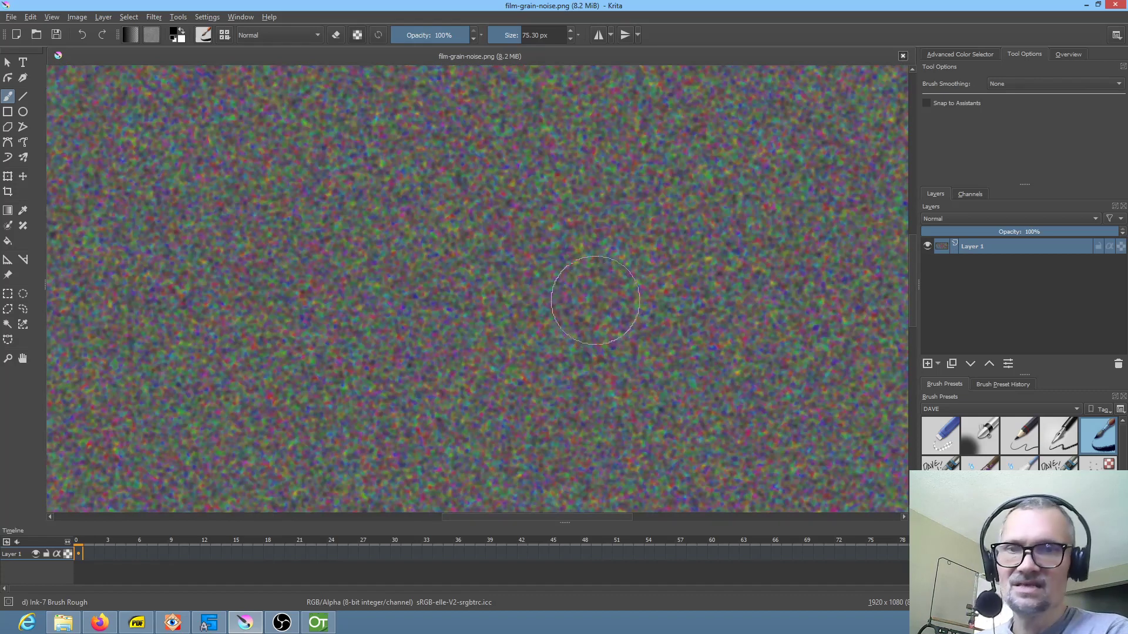
pyautogui.scroll(-4, 599, 290)
pyautogui.scroll(1, 602, 289)
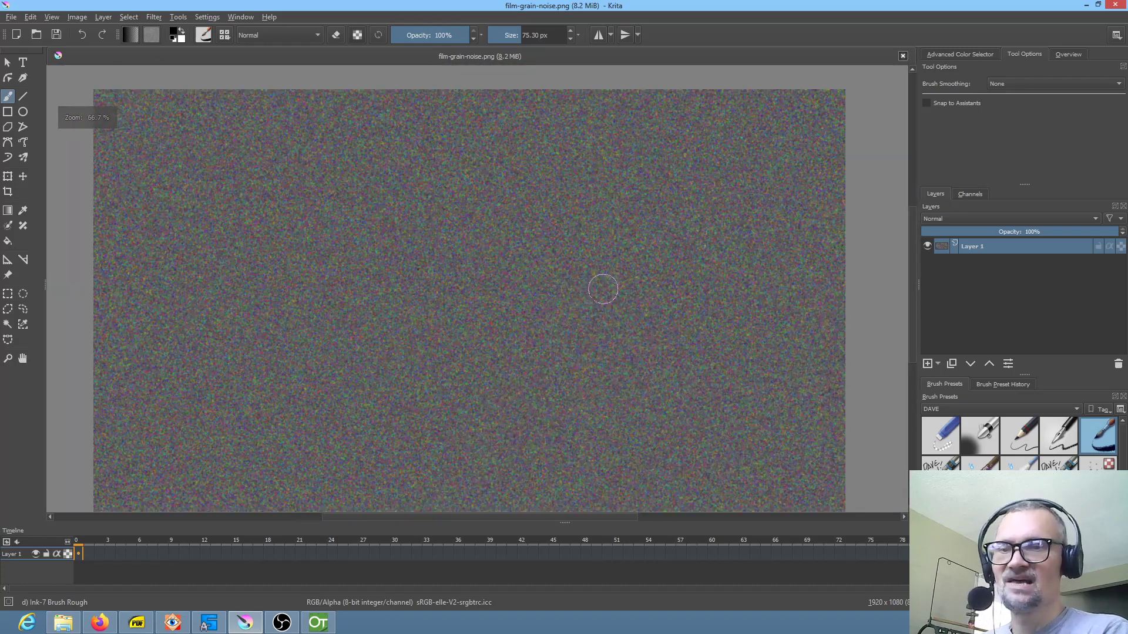
pyautogui.scroll(1, 554, 266)
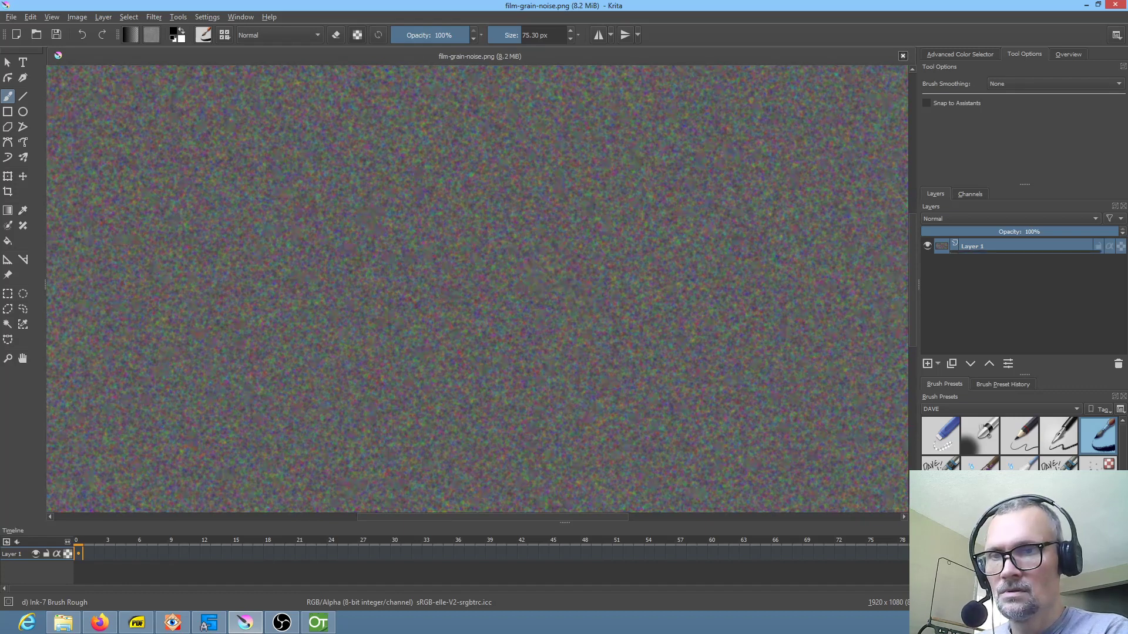
pyautogui.scroll(-2, 551, 264)
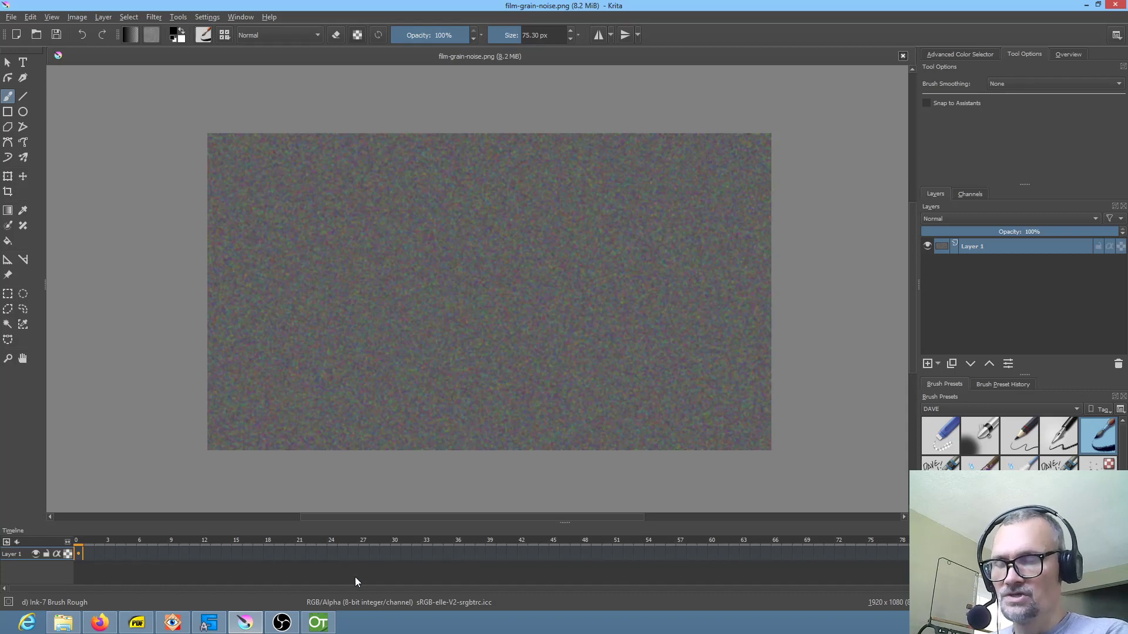
# - Switch to OpenToonz, open the FX Schematic in an enlarged window, and shift the Blur01 and XSheet nodes slightly upward
pyautogui.click(322, 618)
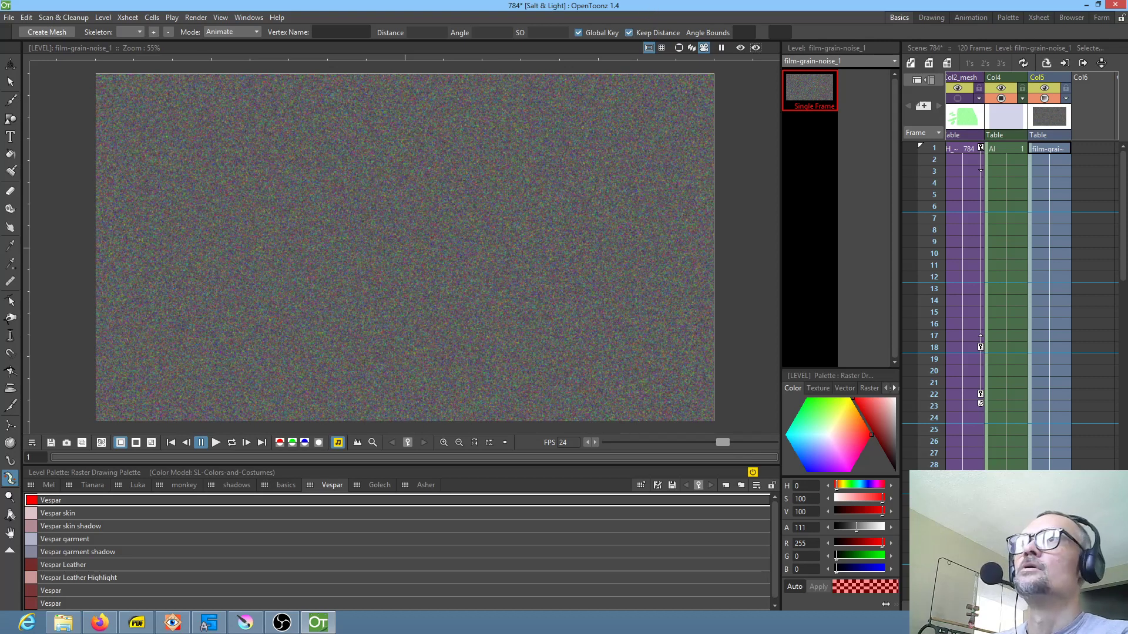
pyautogui.moveTo(405, 0); pyautogui.dragTo(330, 101)
pyautogui.moveTo(449, 364); pyautogui.dragTo(685, 515)
pyautogui.click(673, 506)
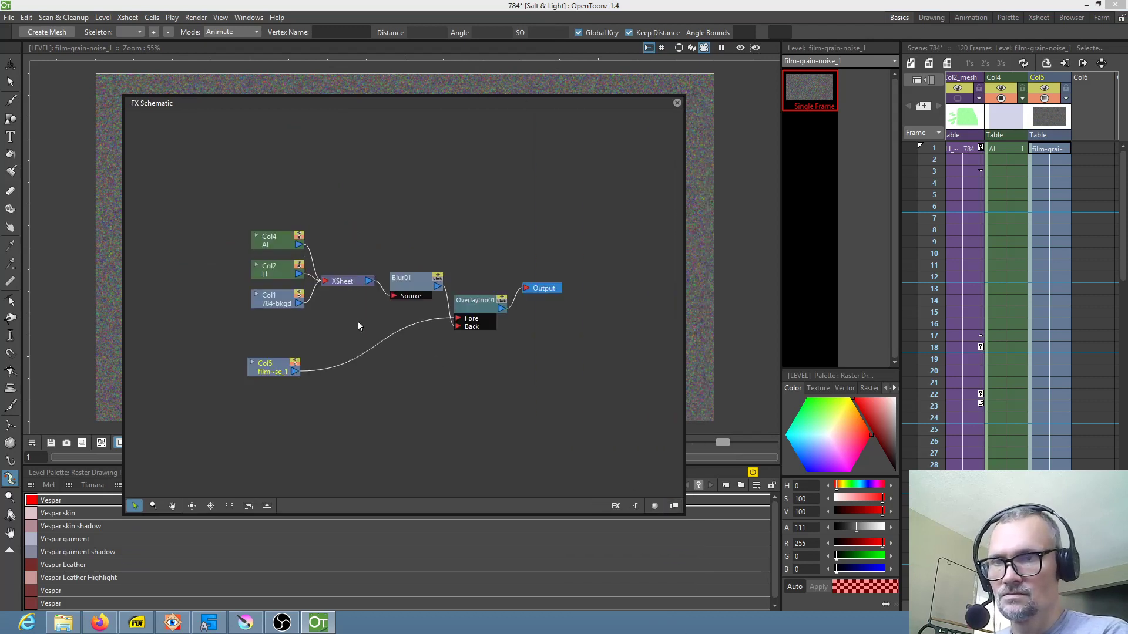
pyautogui.moveTo(411, 288)
pyautogui.mouseDown()
pyautogui.moveTo(411, 256)
pyautogui.moveTo(410, 268)
pyautogui.mouseUp()
pyautogui.moveTo(343, 282); pyautogui.dragTo(343, 279)
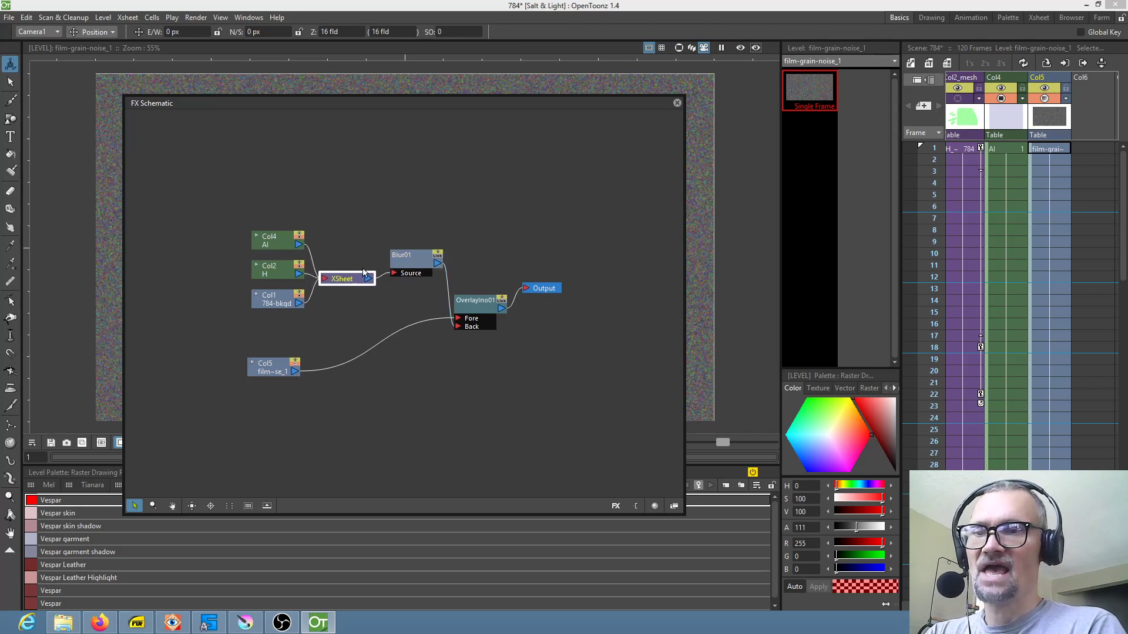
# - Check the blur value in the Blur01 effect's settings, then close the settings
pyautogui.click(408, 258)
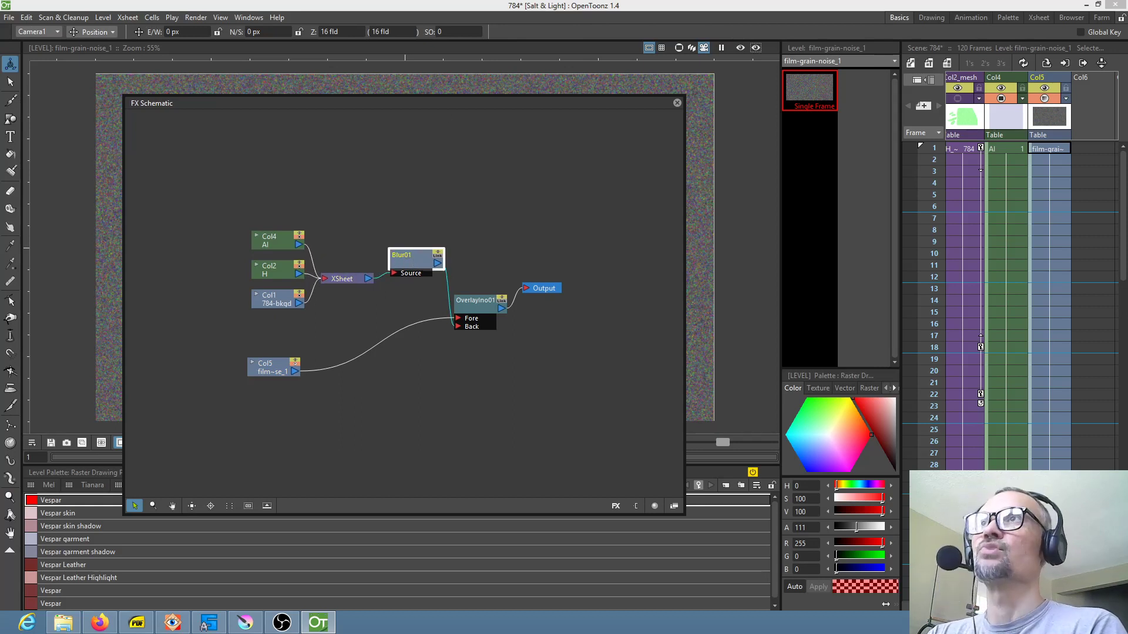
pyautogui.moveTo(604, 1); pyautogui.dragTo(615, 241)
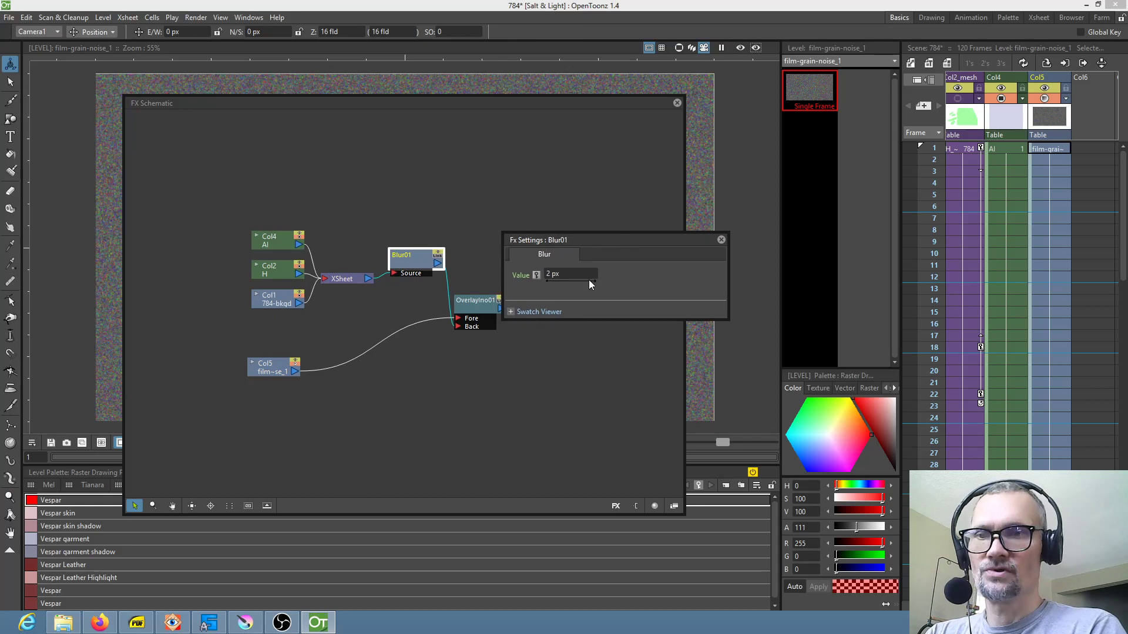
pyautogui.click(721, 239)
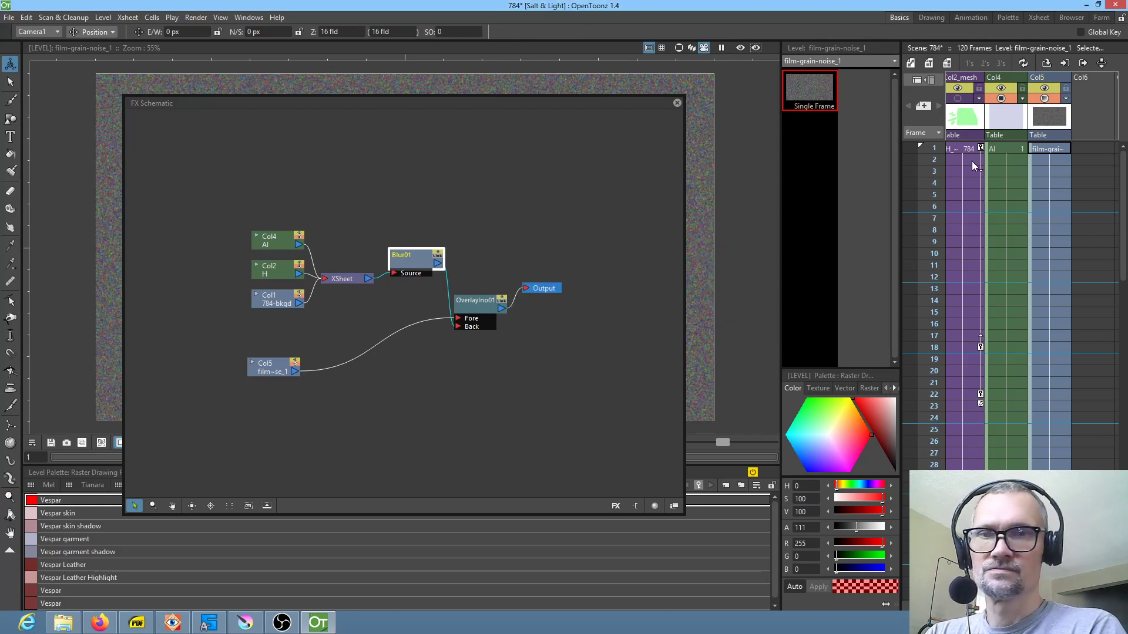
# - Close the schematic, display frame 1 of Col4 in the scene, and compare the eye with and without preview before returning to 100% zoom
pyautogui.click(1003, 149)
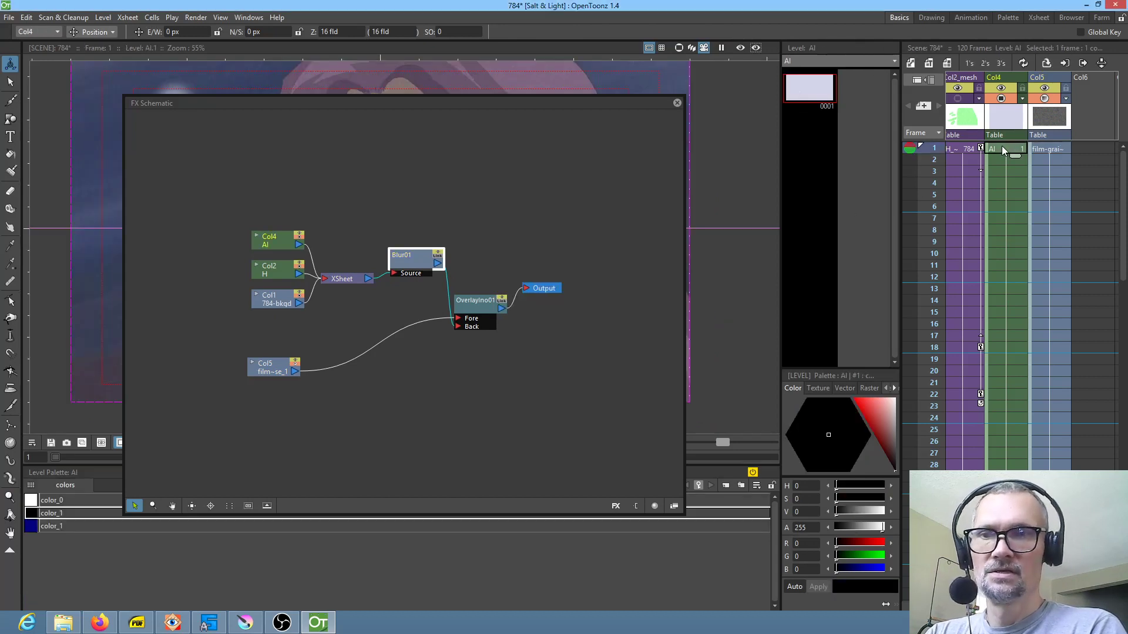
pyautogui.click(676, 103)
pyautogui.scroll(2, 382, 200)
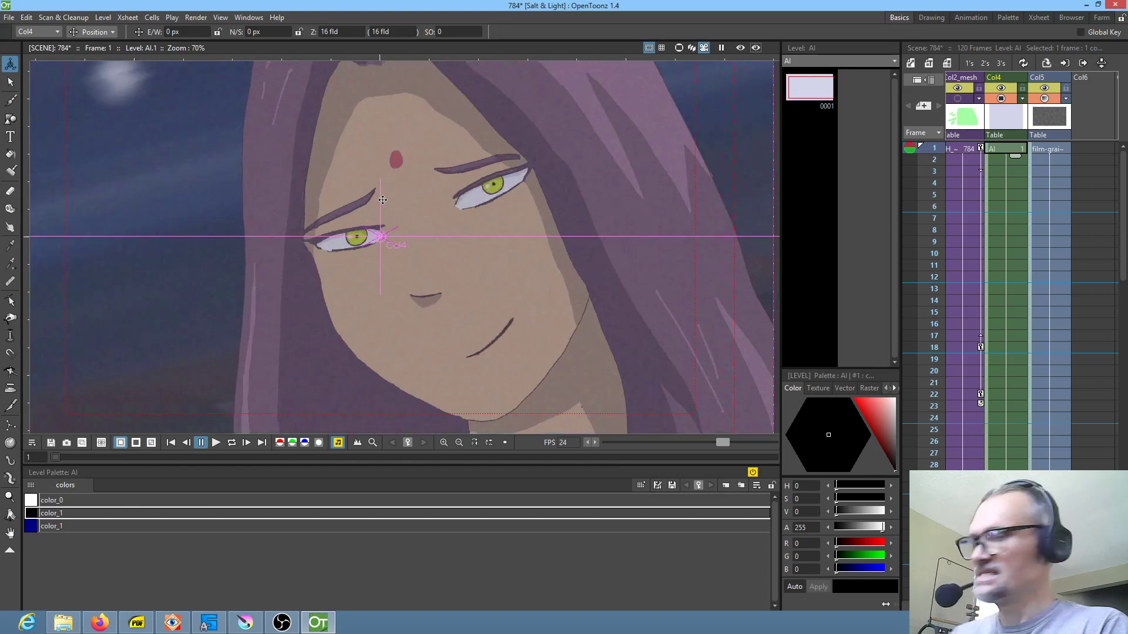
pyautogui.scroll(1, 322, 211)
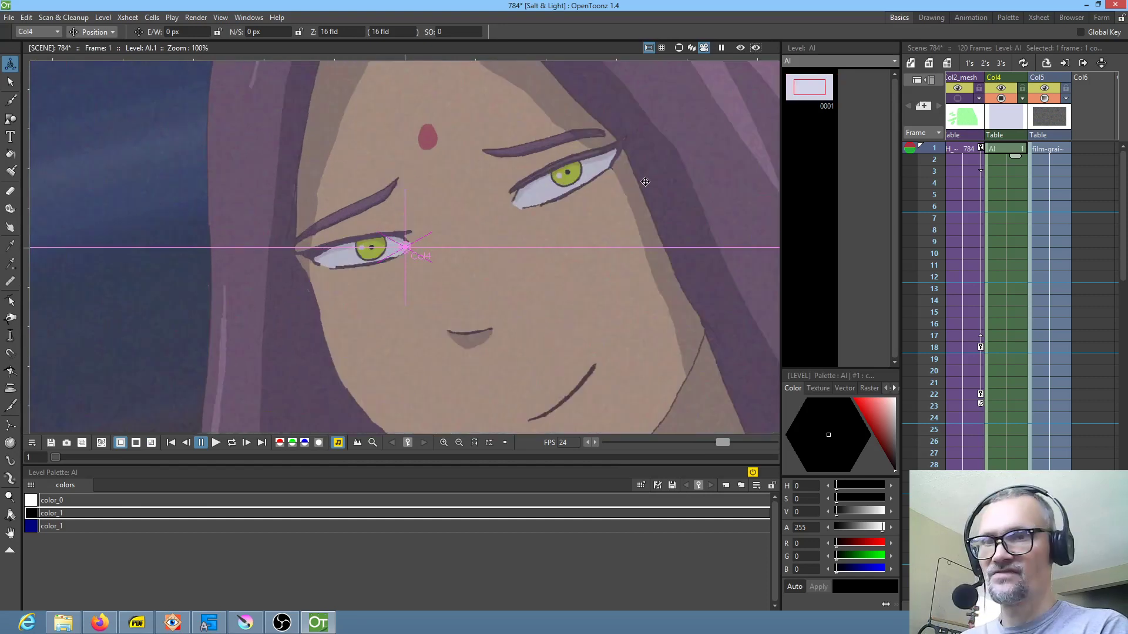
pyautogui.click(739, 48)
pyautogui.scroll(4, 592, 184)
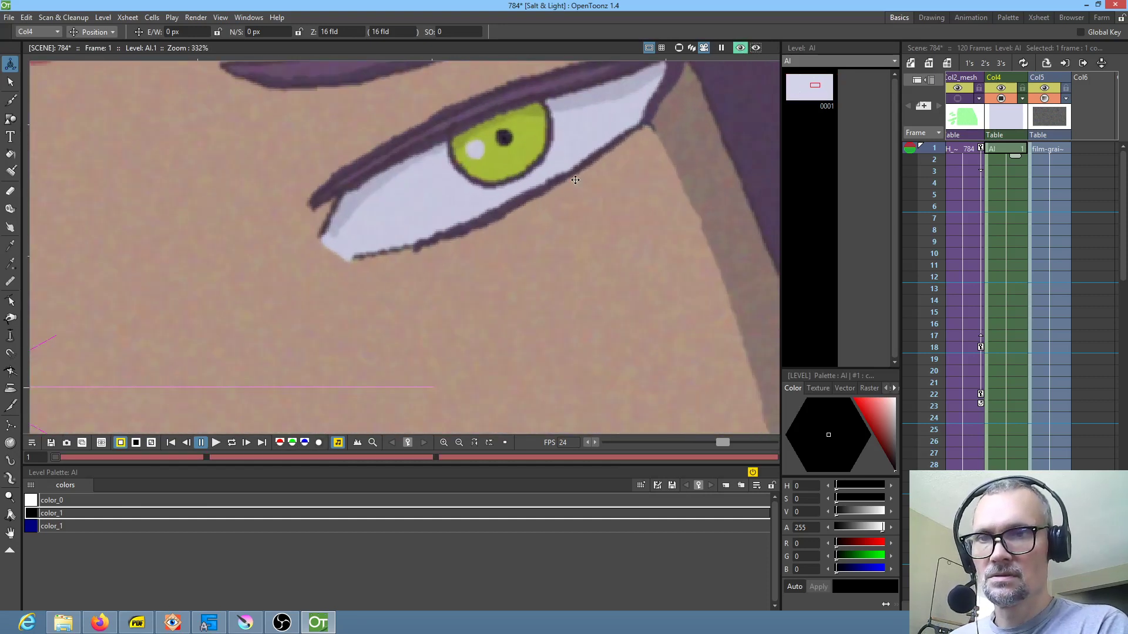
pyautogui.click(740, 48)
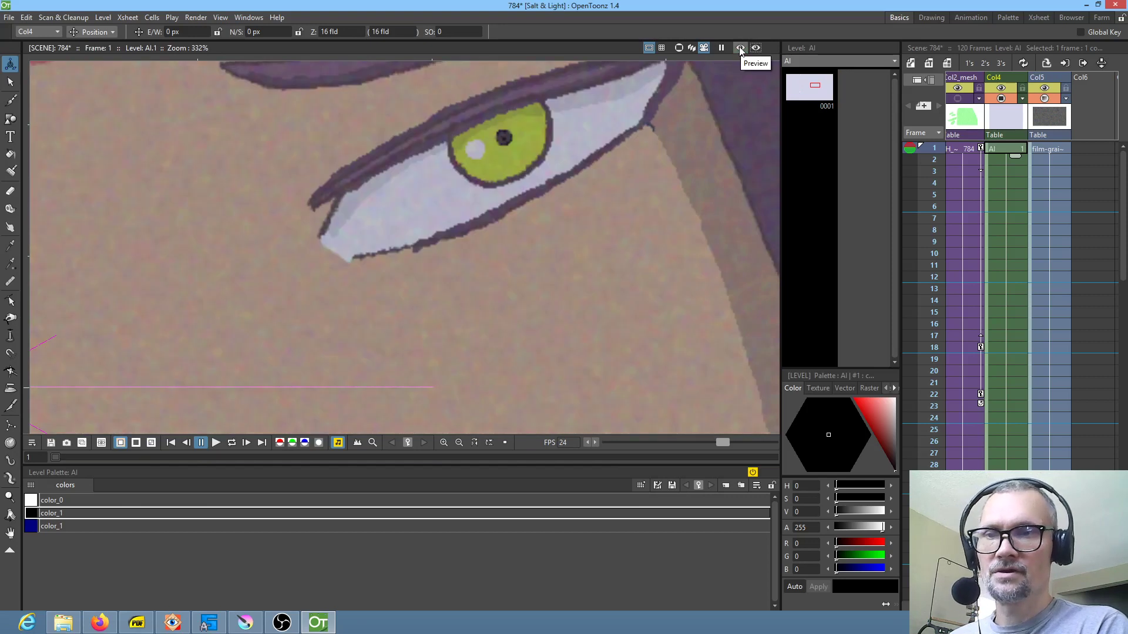
pyautogui.click(740, 48)
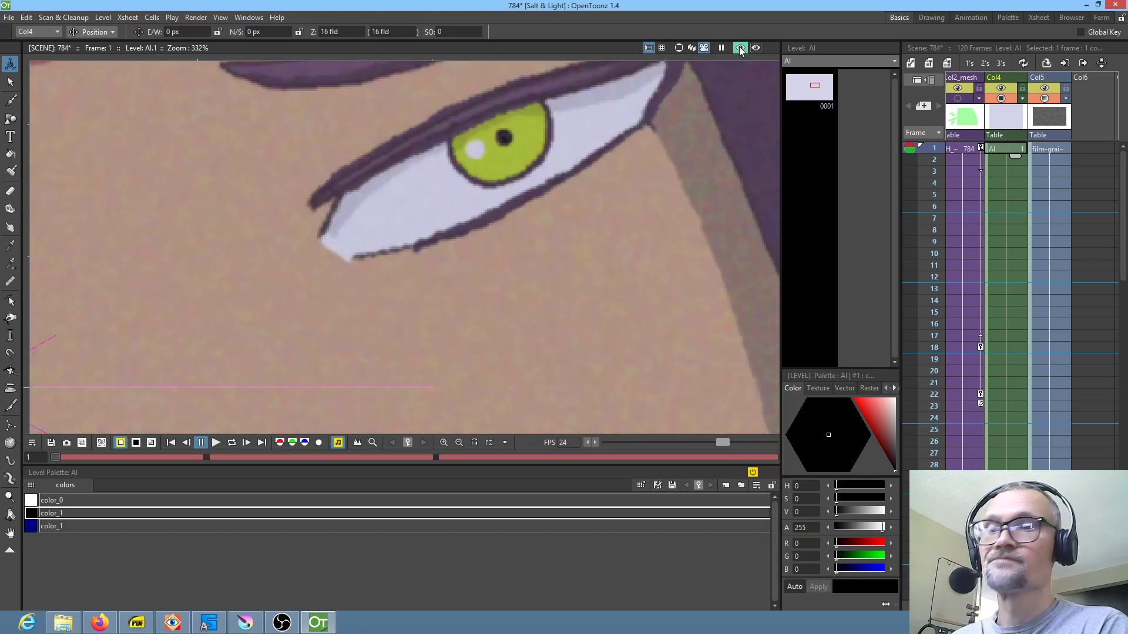
pyautogui.hotkey('alt', '0')
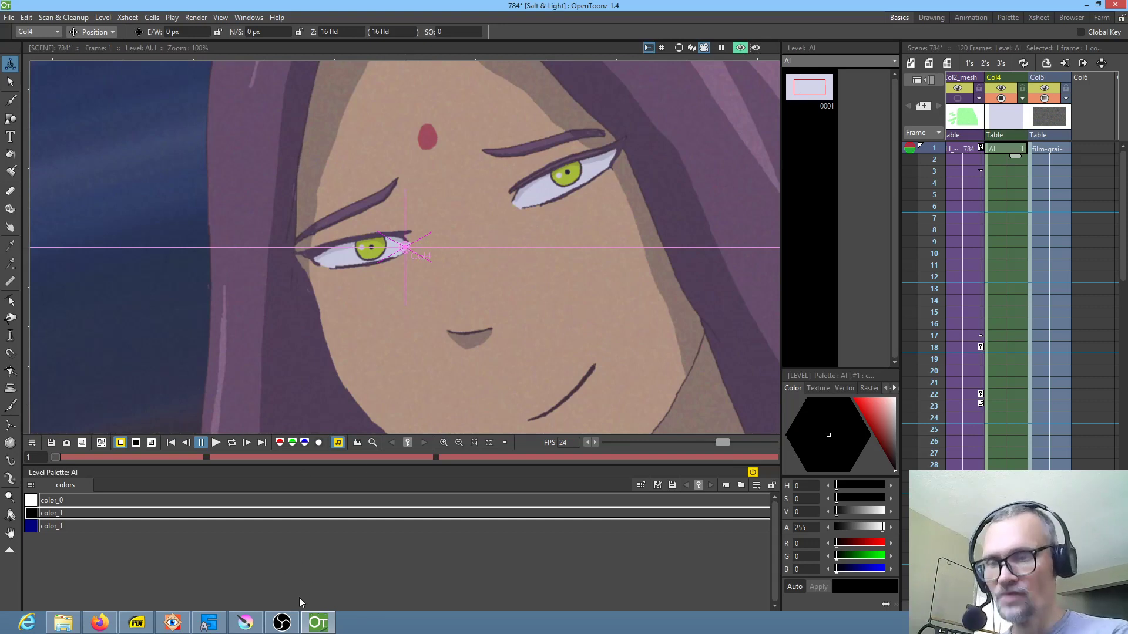
# - Reopen the FX Schematic and spread out the Col5, Blur01 and OverlayIno01 nodes so their links are easier to read
pyautogui.hotkey('ctrl', 'shift', 's')
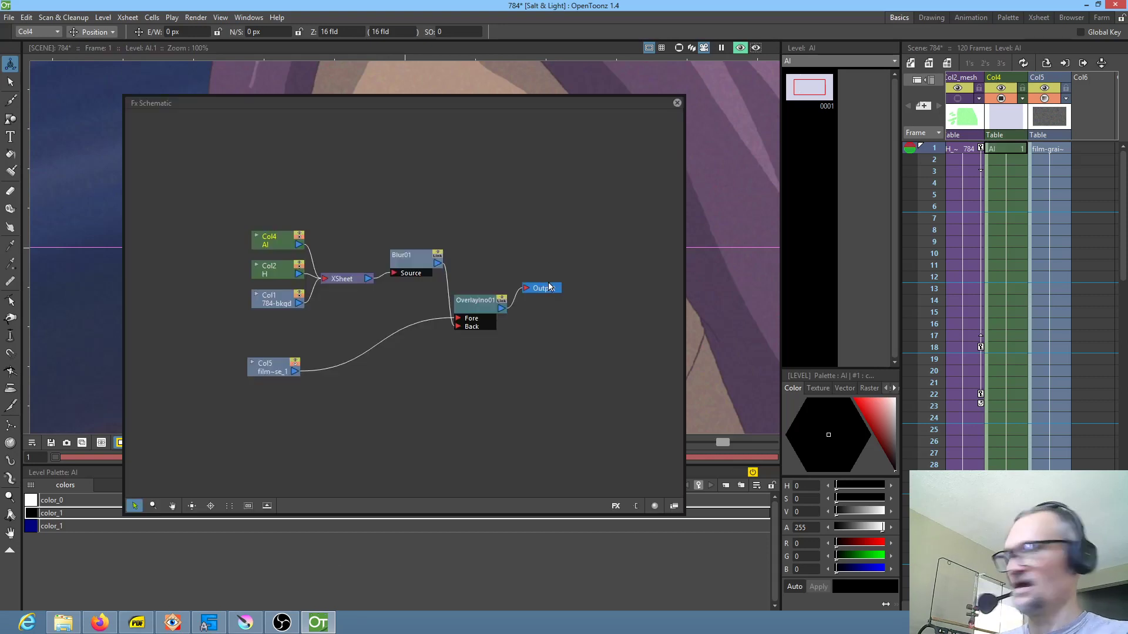
pyautogui.moveTo(483, 305); pyautogui.dragTo(485, 281)
pyautogui.moveTo(268, 374); pyautogui.dragTo(256, 373)
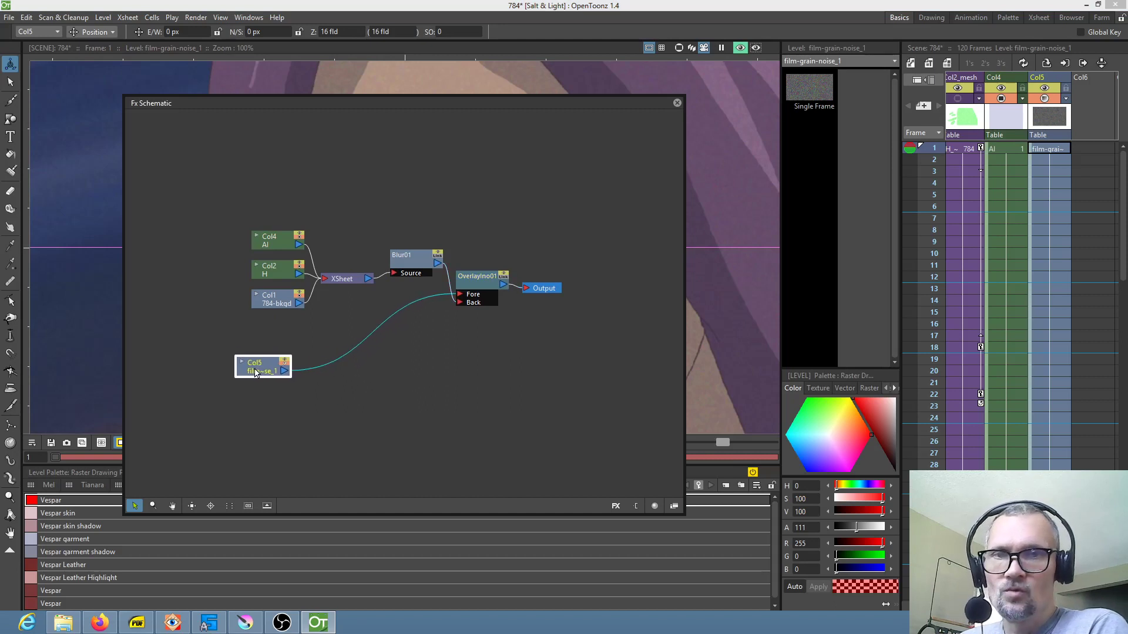
pyautogui.moveTo(485, 283); pyautogui.dragTo(482, 295)
pyautogui.moveTo(427, 265); pyautogui.dragTo(423, 243)
pyautogui.moveTo(468, 298); pyautogui.dragTo(468, 282)
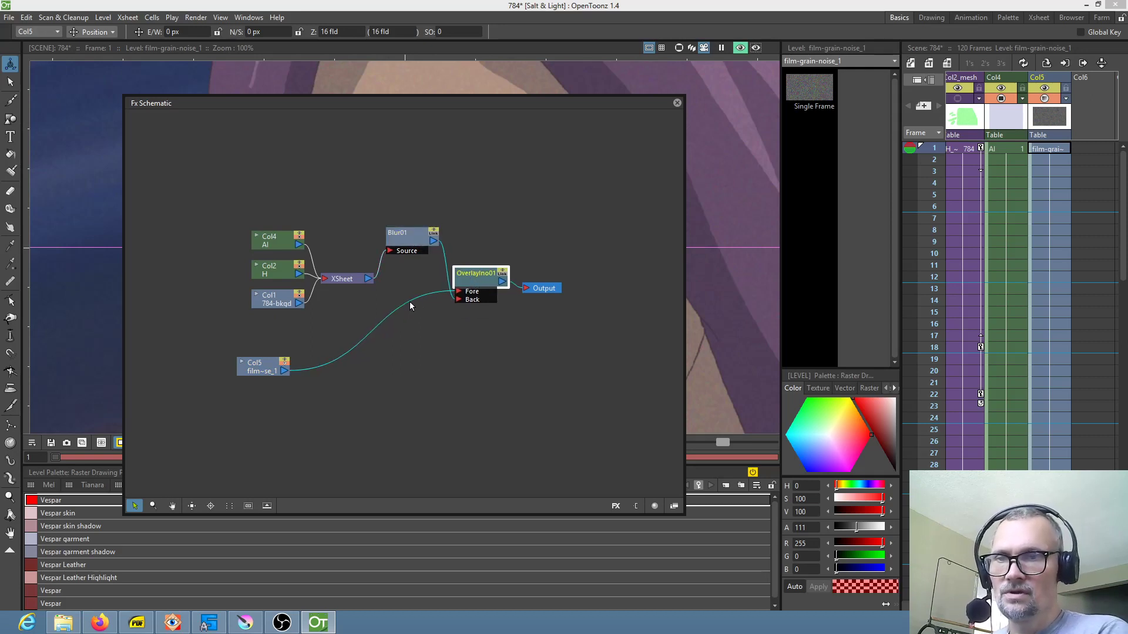
# - Browse the effects that can be inserted on the link from Col5 to OverlayIno01, including Layer_Blending_Ino, and select the Col5 node
pyautogui.rightClick(332, 361)
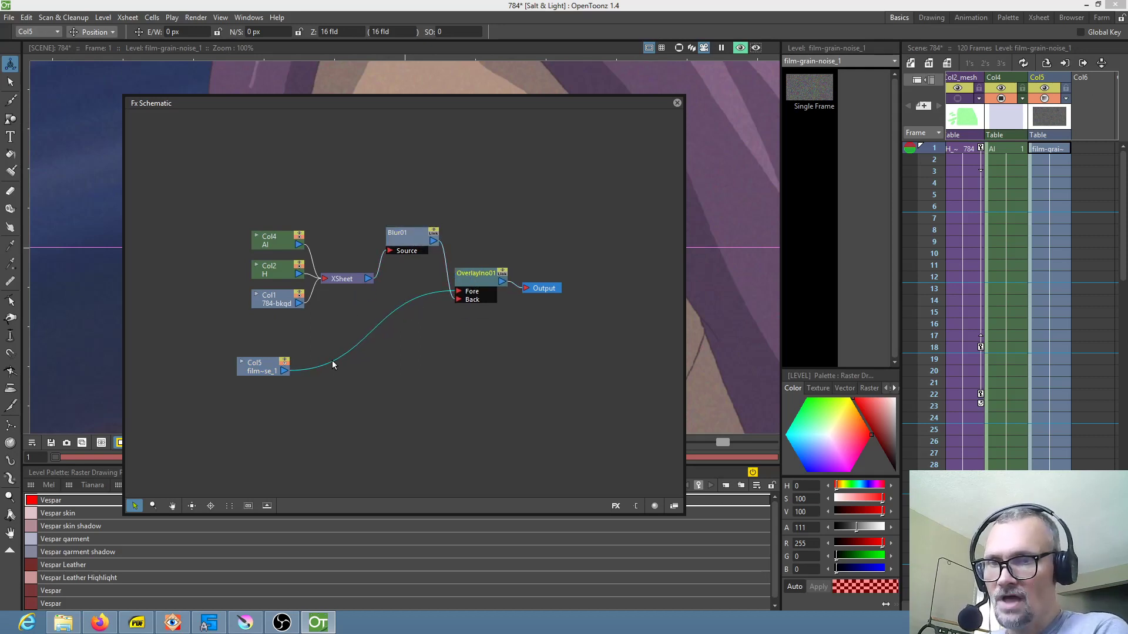
pyautogui.click(314, 404)
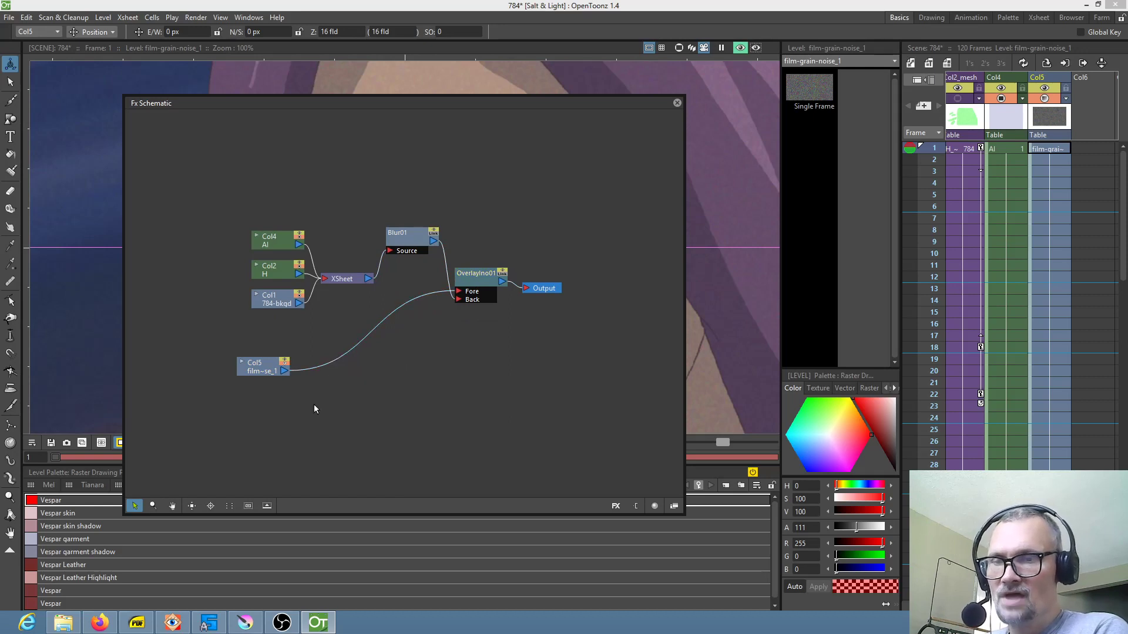
pyautogui.rightClick(323, 369)
pyautogui.moveTo(342, 375)
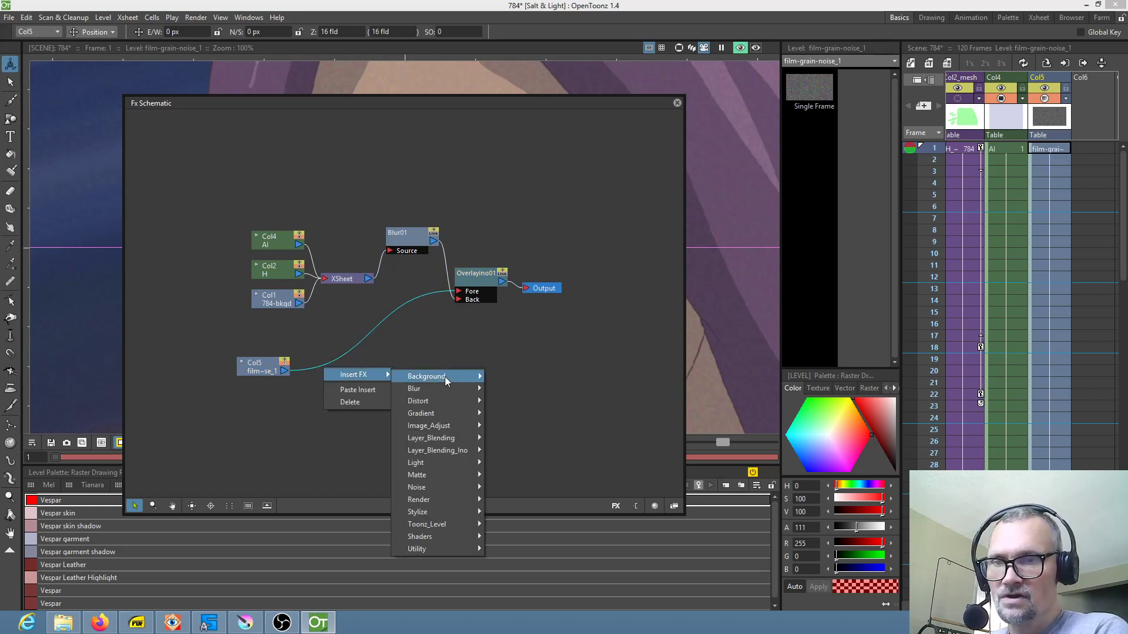
pyautogui.moveTo(464, 451)
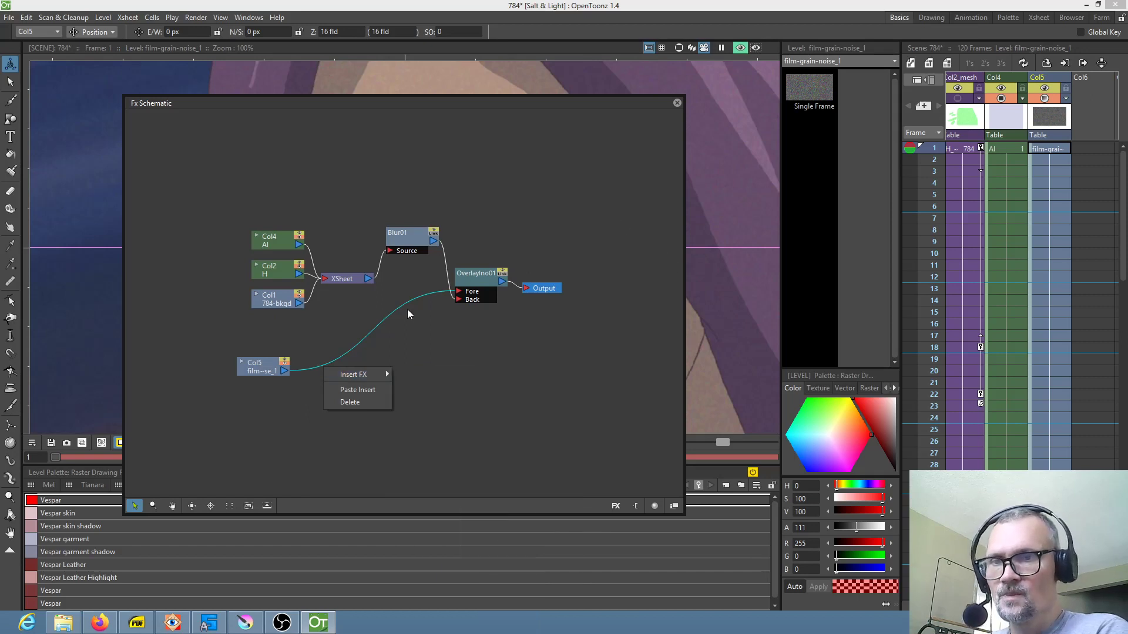
pyautogui.click(252, 370)
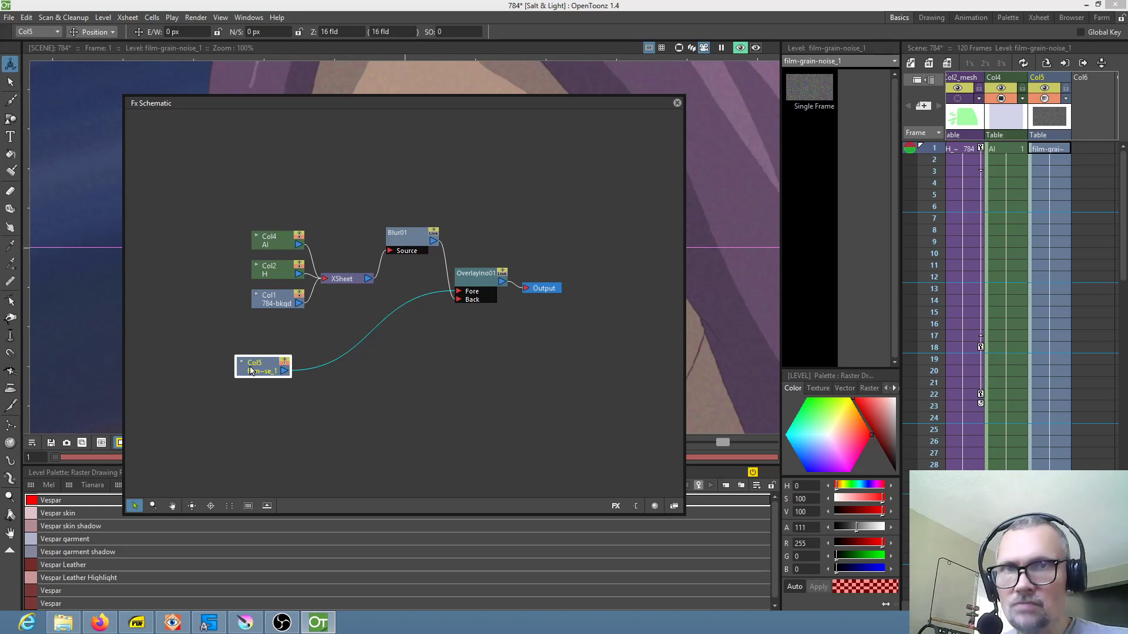
# - Shift the Blur01 node slightly down, move OverlayIno01 up and Output further right to space out the chain
pyautogui.moveTo(404, 243); pyautogui.dragTo(403, 253)
pyautogui.moveTo(470, 283); pyautogui.dragTo(478, 260)
pyautogui.moveTo(536, 286); pyautogui.dragTo(558, 285)
# - Check the opacity in the OverlayIno01 effect's settings, and close both the settings and the FX Schematic
pyautogui.doubleClick(472, 263)
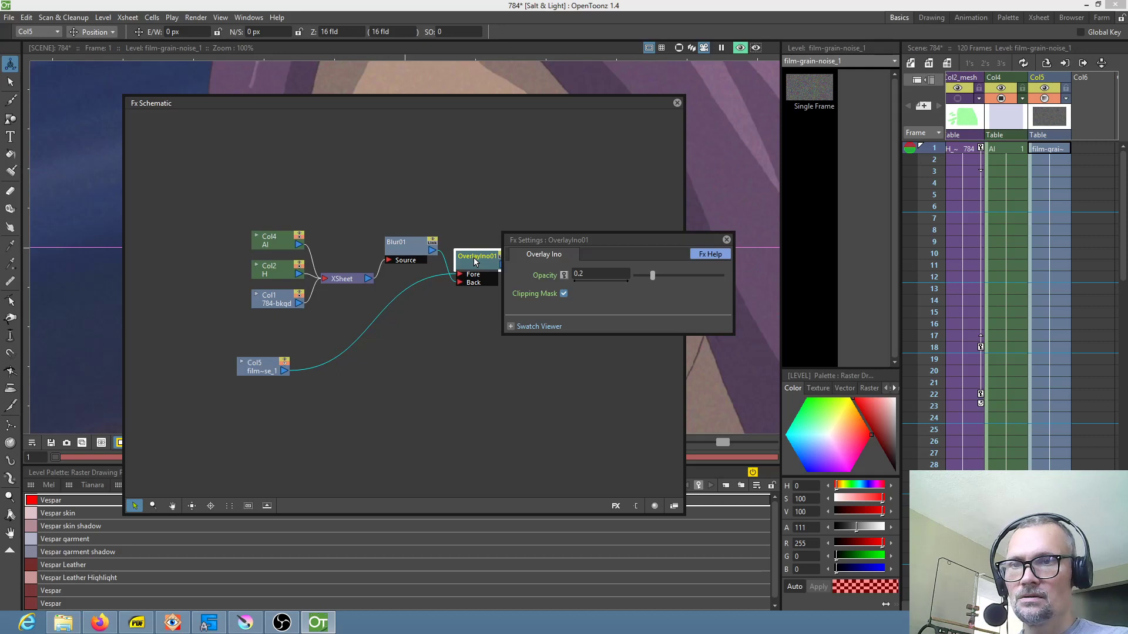
pyautogui.click(598, 273)
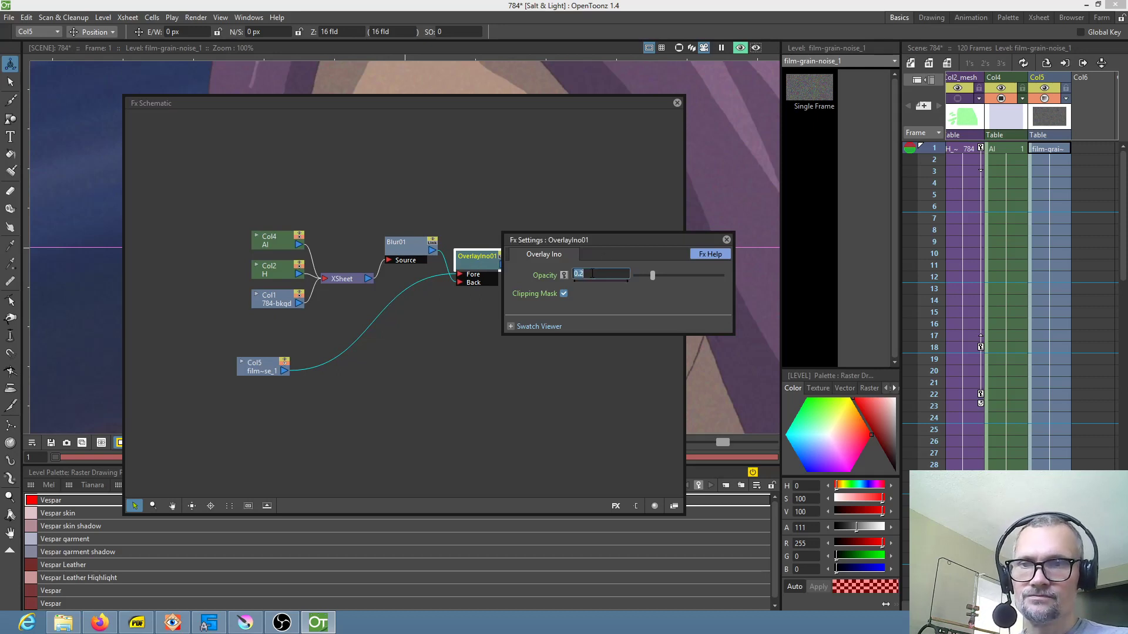
pyautogui.click(726, 241)
pyautogui.click(677, 104)
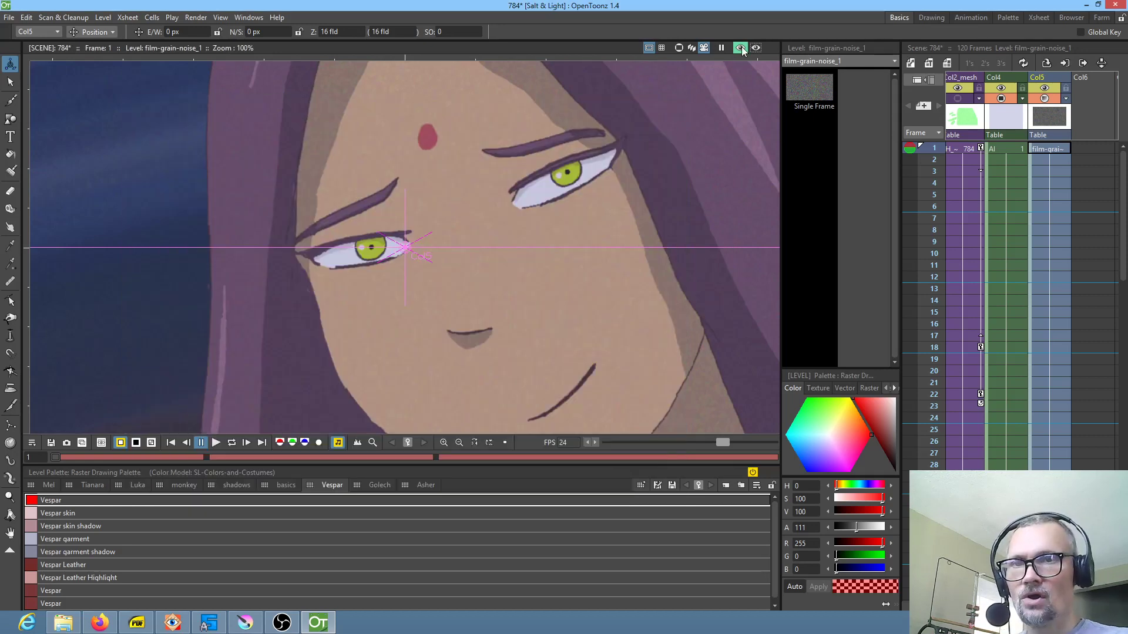
# - With the preview off, compare the face with the film grain column Col5 hidden and shown in the camera stand view
pyautogui.scroll(2, 584, 285)
pyautogui.scroll(-1, 583, 284)
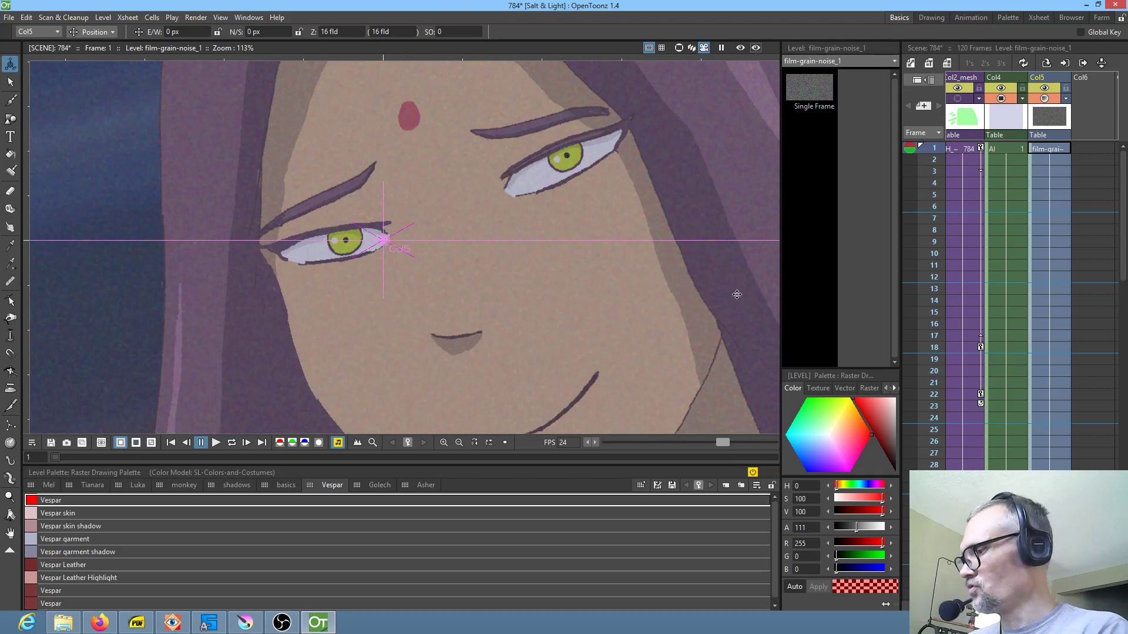
pyautogui.press('b')
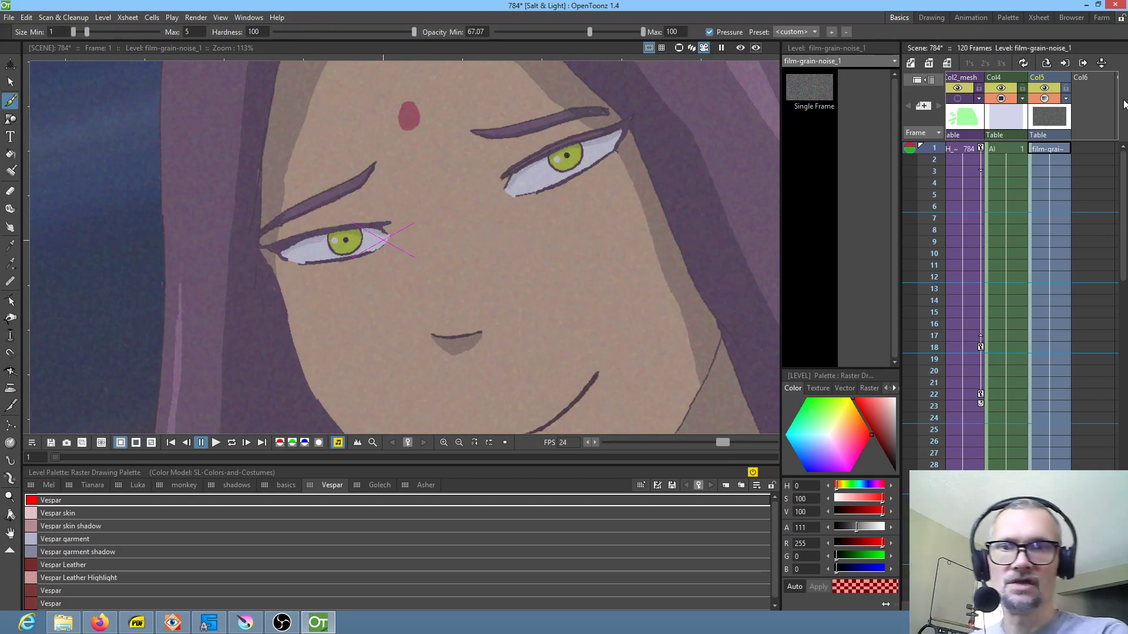
pyautogui.click(1045, 98)
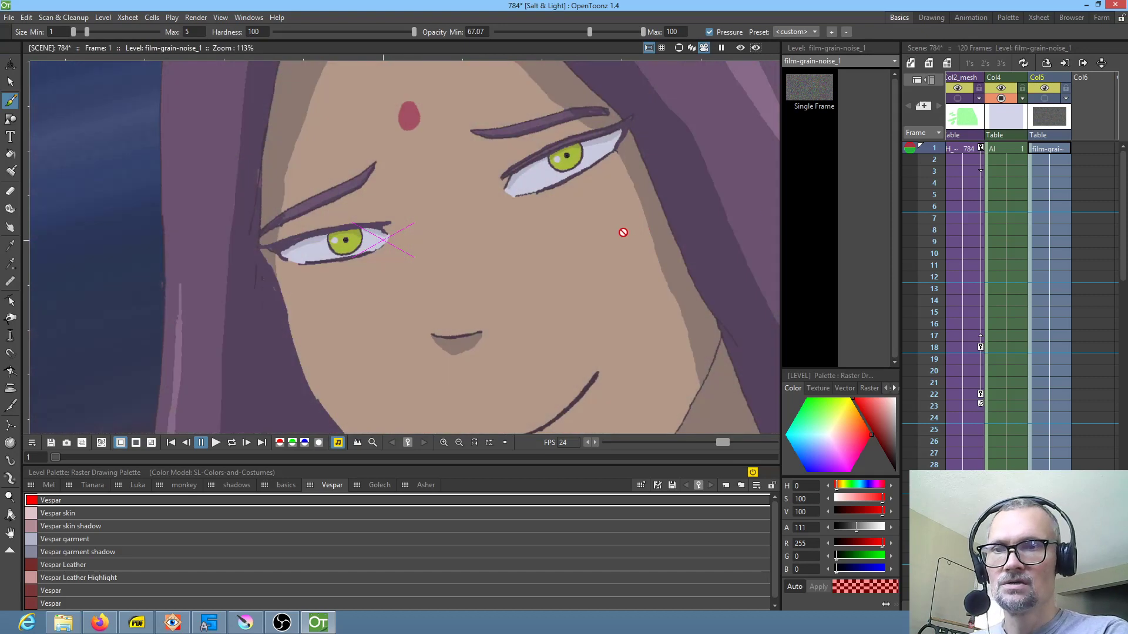
pyautogui.scroll(3, 613, 231)
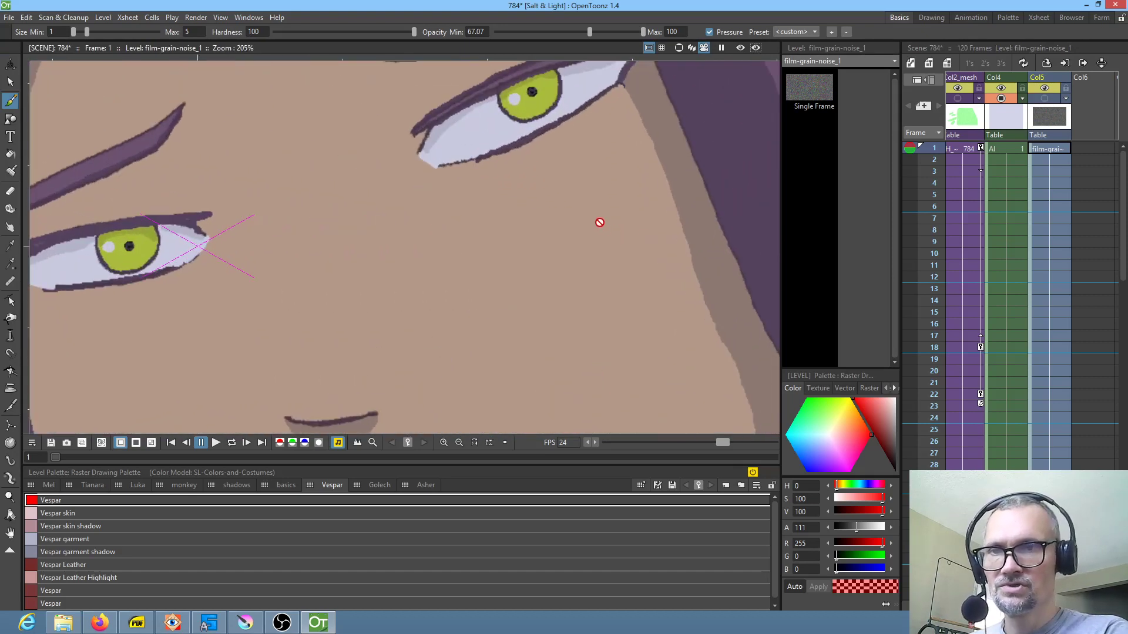
pyautogui.scroll(-1, 594, 222)
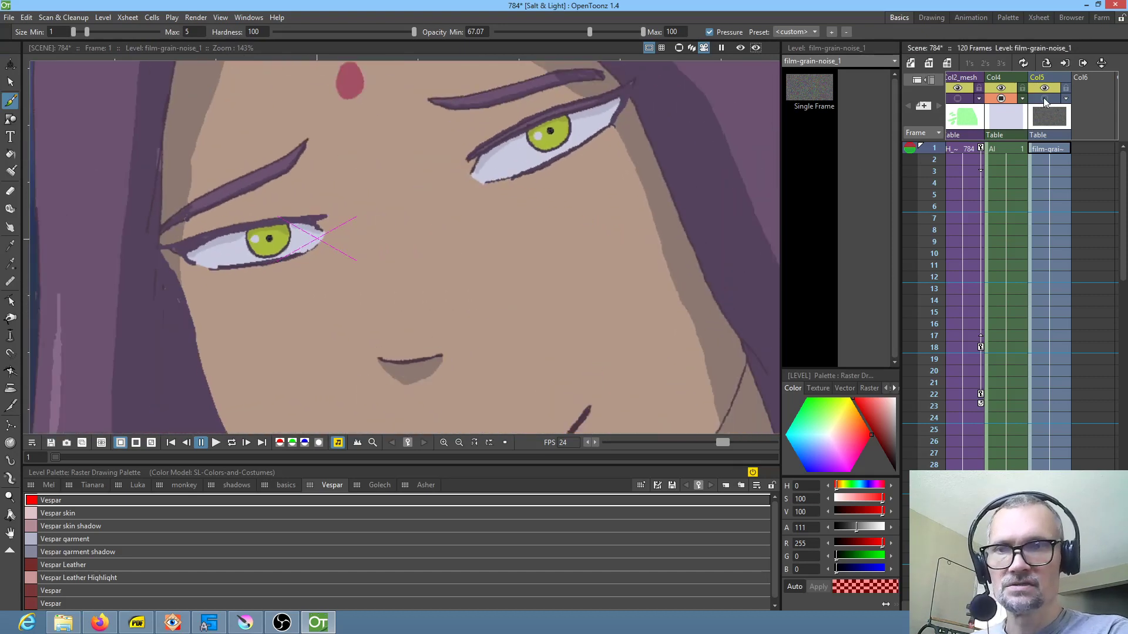
pyautogui.click(1044, 98)
pyautogui.scroll(-5, 421, 302)
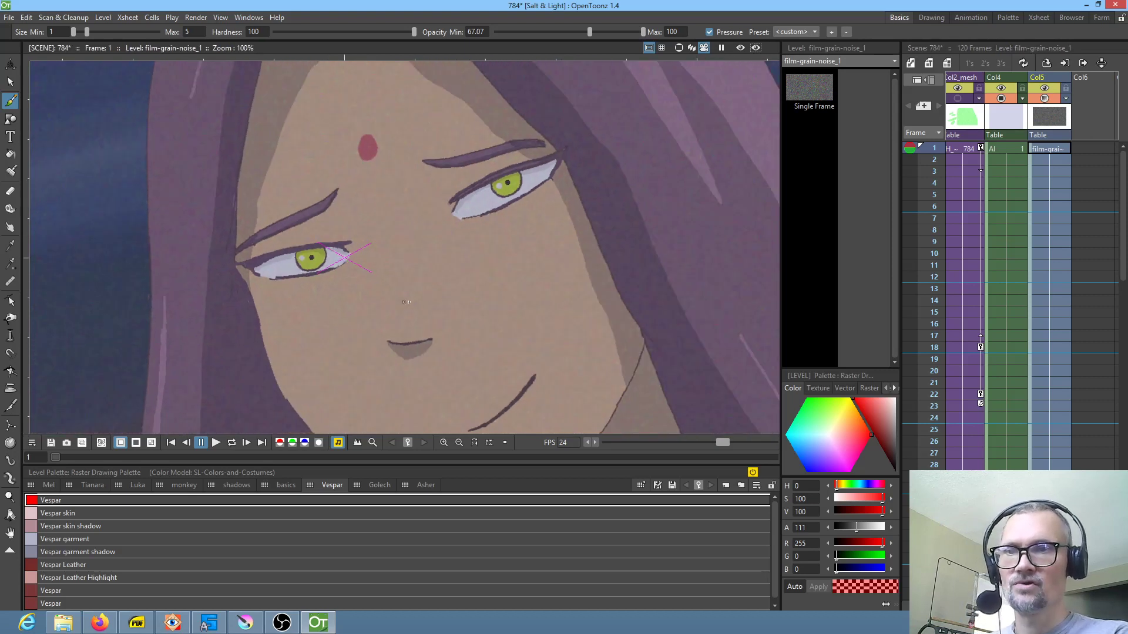
pyautogui.scroll(-1, 508, 302)
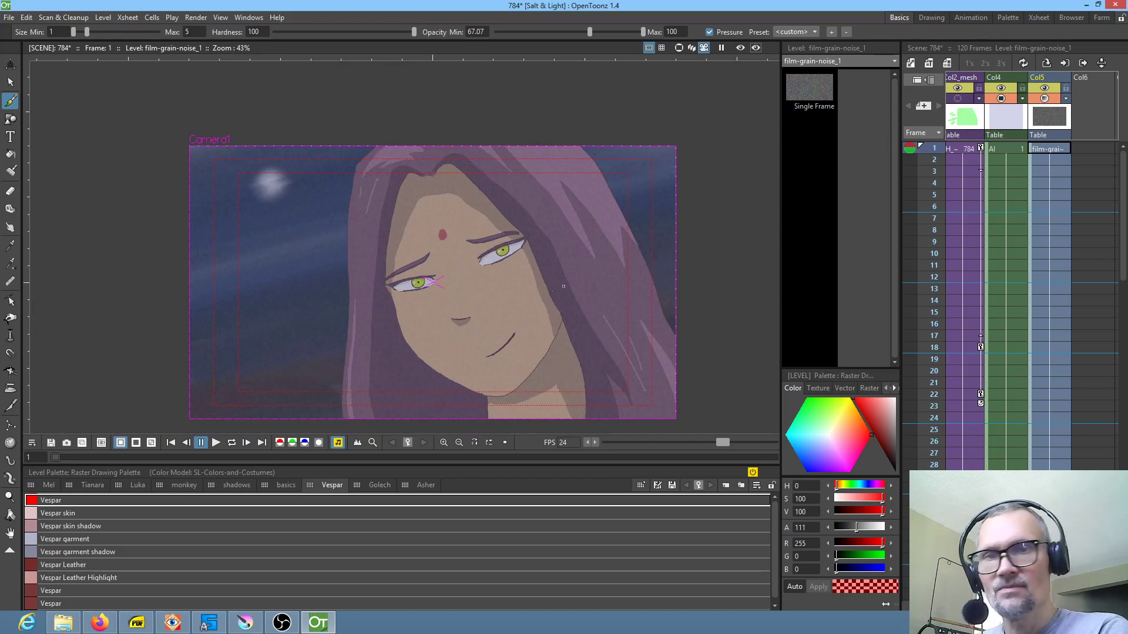
# - View the camera stand opacity and filter options of Col5, and select the whole column
pyautogui.click(1066, 99)
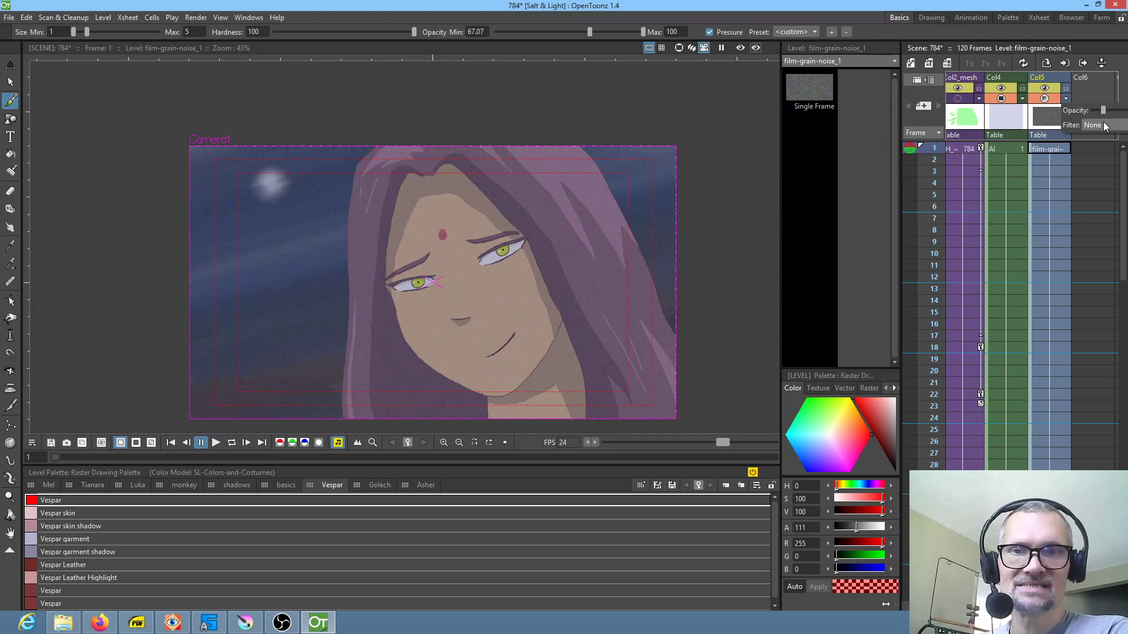
pyautogui.click(1053, 81)
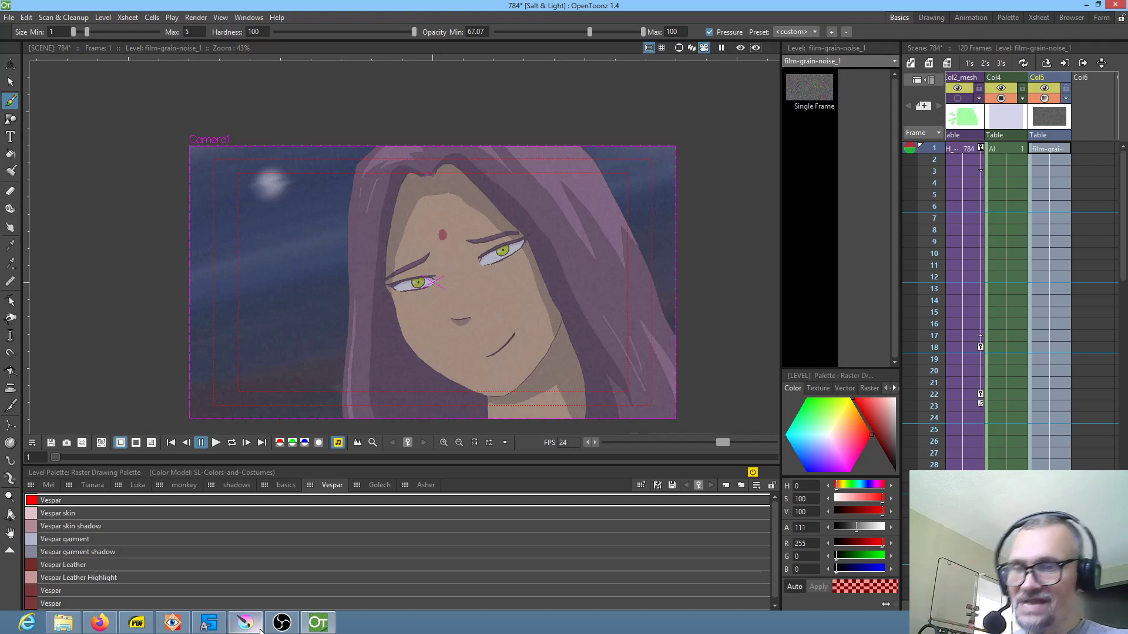
pyautogui.moveTo(260, 628)
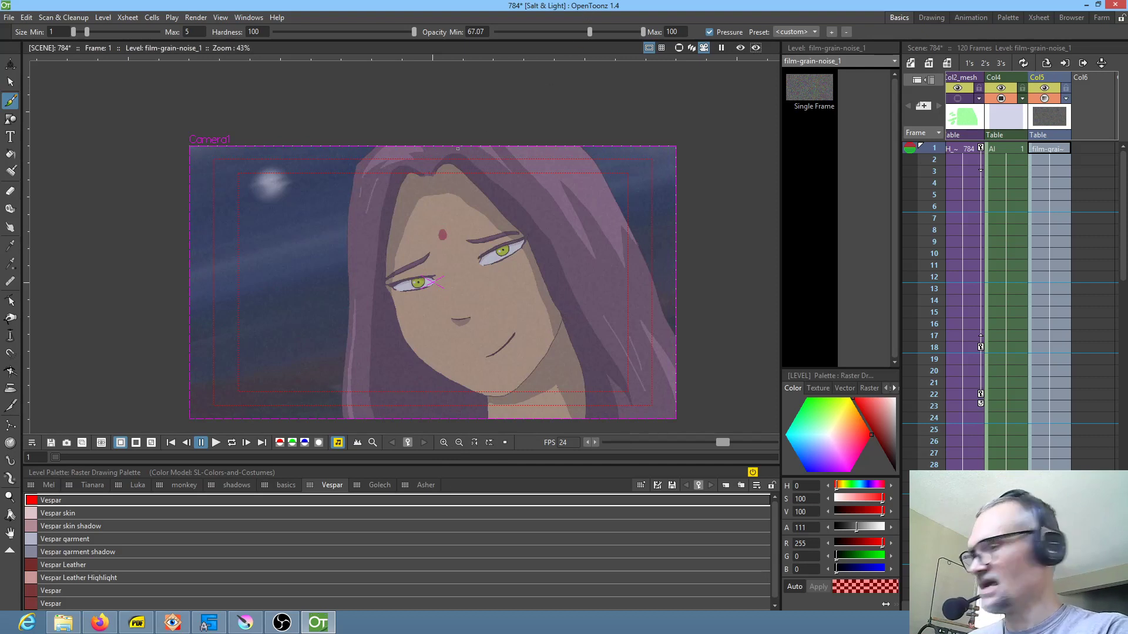
# - Compare the grain on frame 1 with and without preview, examining the eye up close
pyautogui.scroll(4, 452, 308)
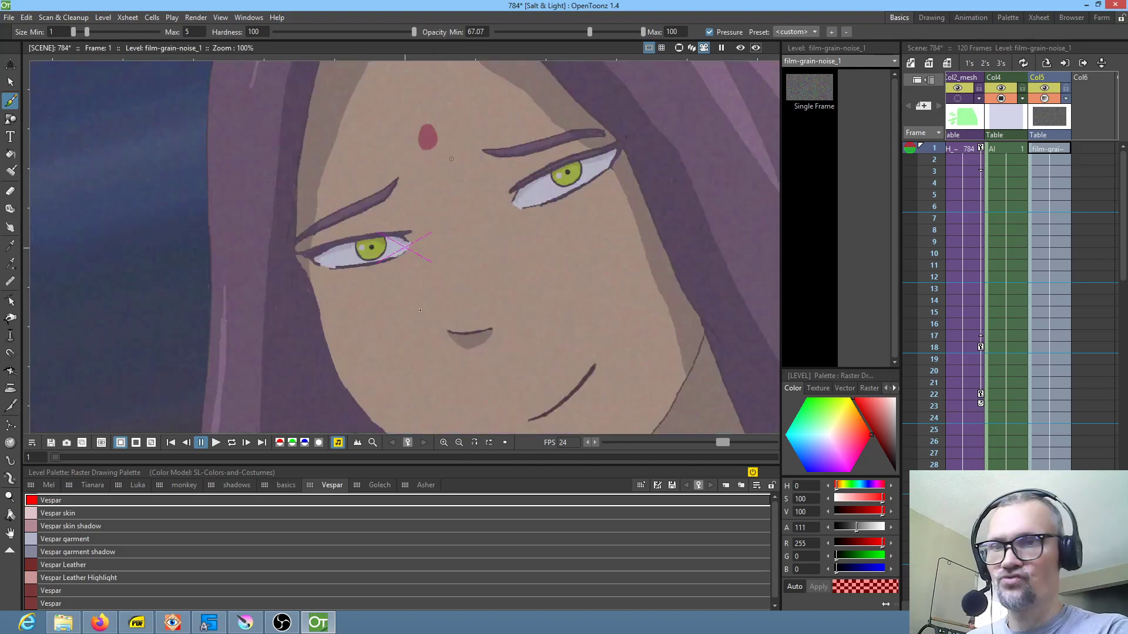
pyautogui.click(740, 51)
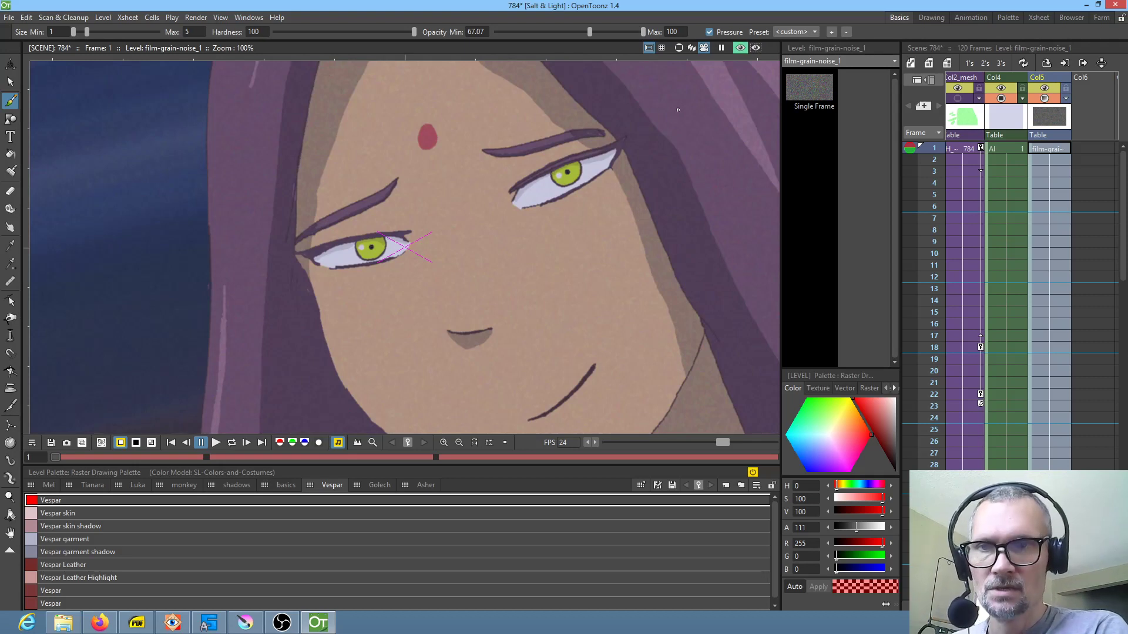
pyautogui.scroll(5, 624, 132)
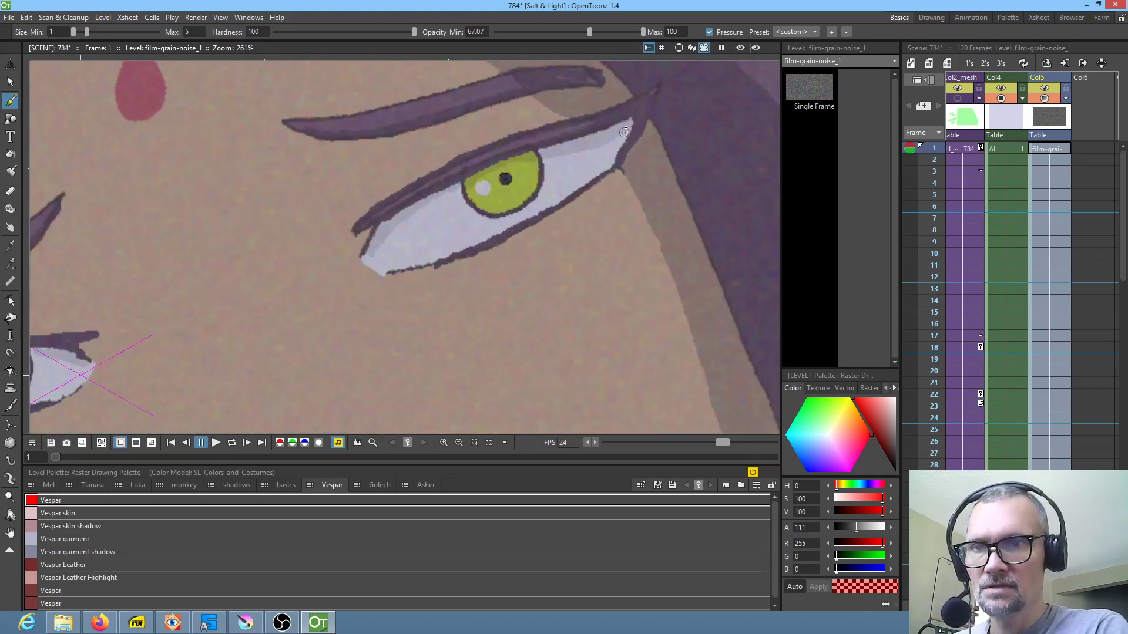
pyautogui.scroll(1, 625, 132)
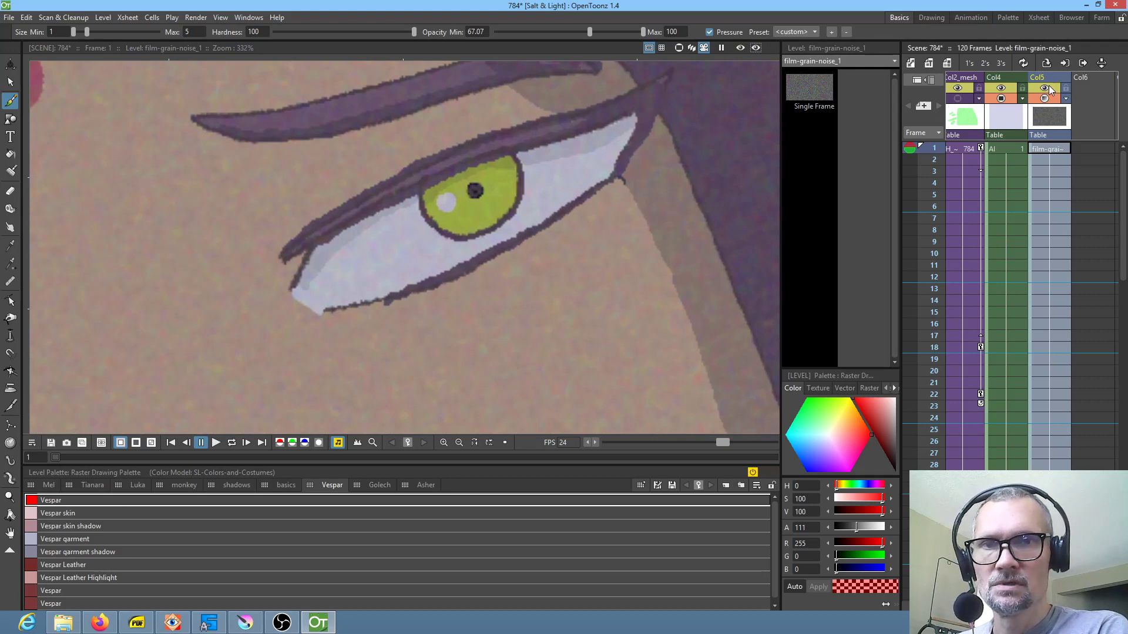
# - Compare the previewed frame with Col5's preview visibility off and on, inspect the full image, and turn the preview off
pyautogui.click(1045, 88)
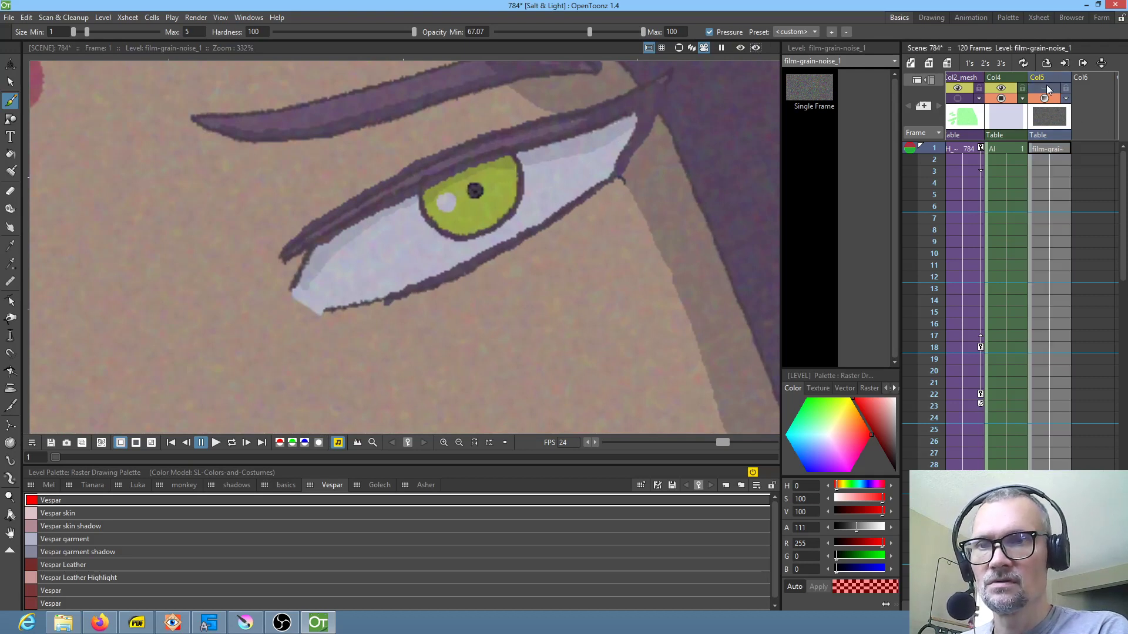
pyautogui.click(740, 48)
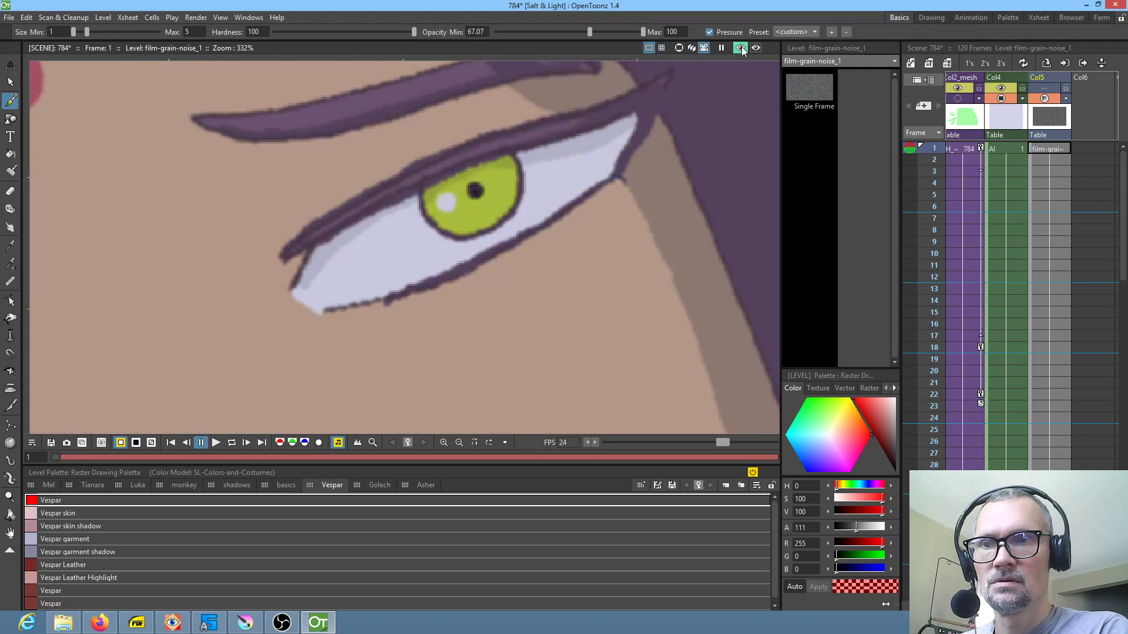
pyautogui.click(1045, 88)
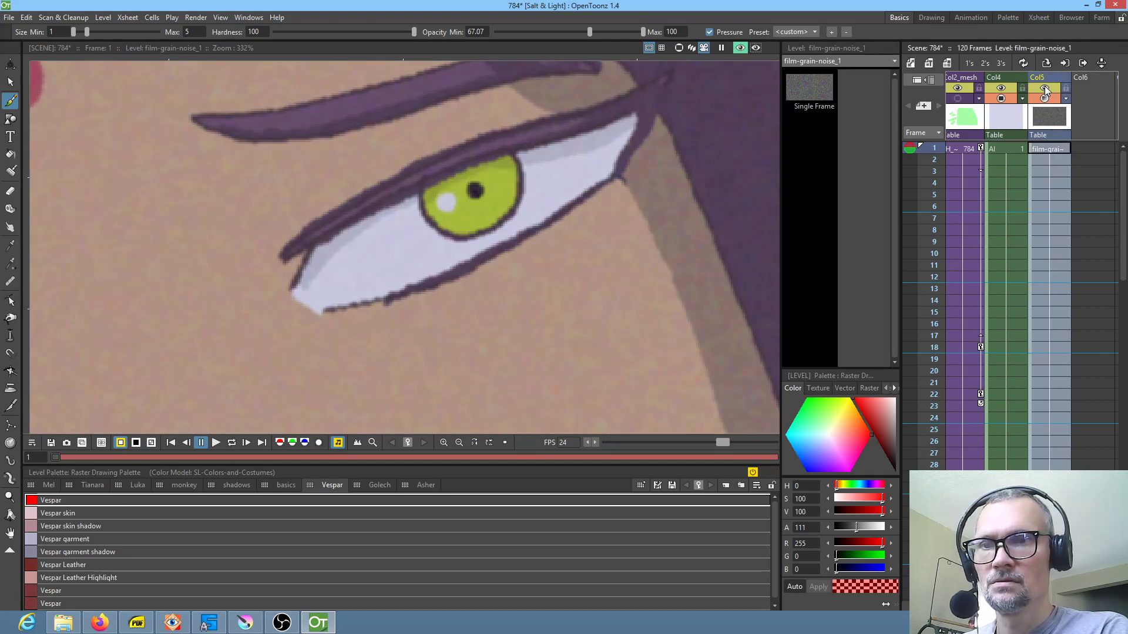
pyautogui.scroll(-6, 675, 258)
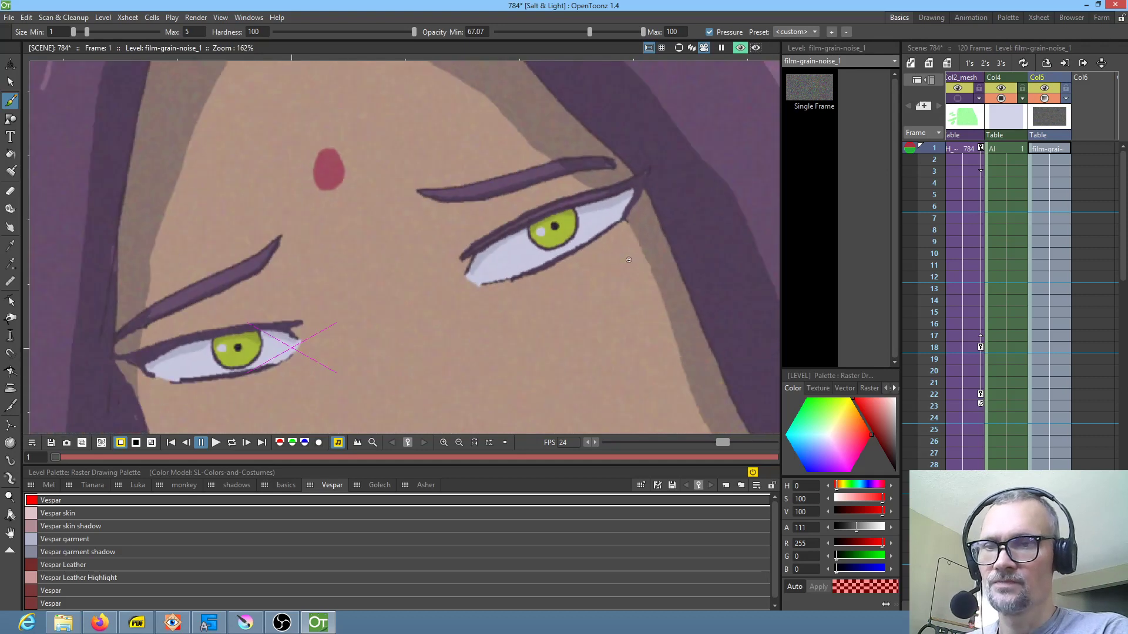
pyautogui.scroll(-1, 673, 298)
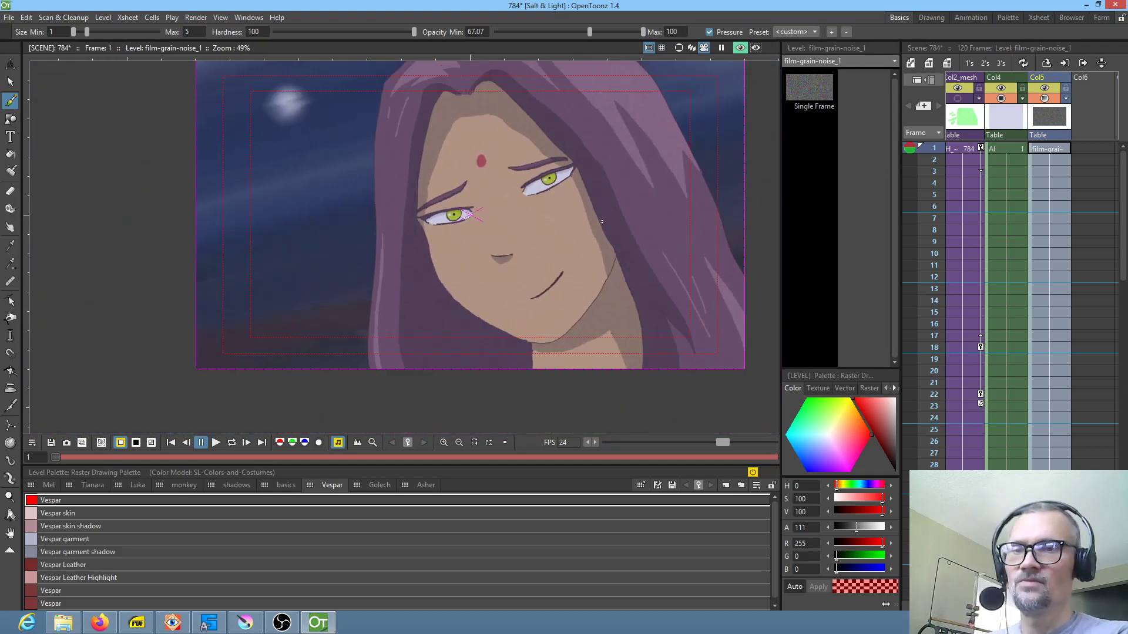
pyautogui.scroll(2, 605, 214)
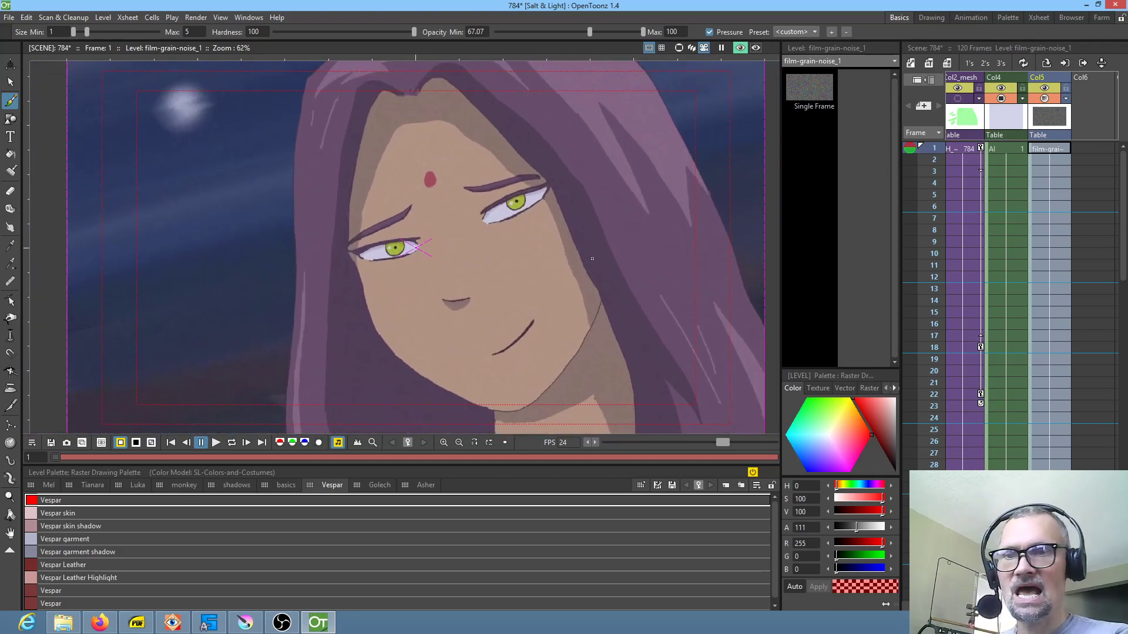
pyautogui.click(740, 49)
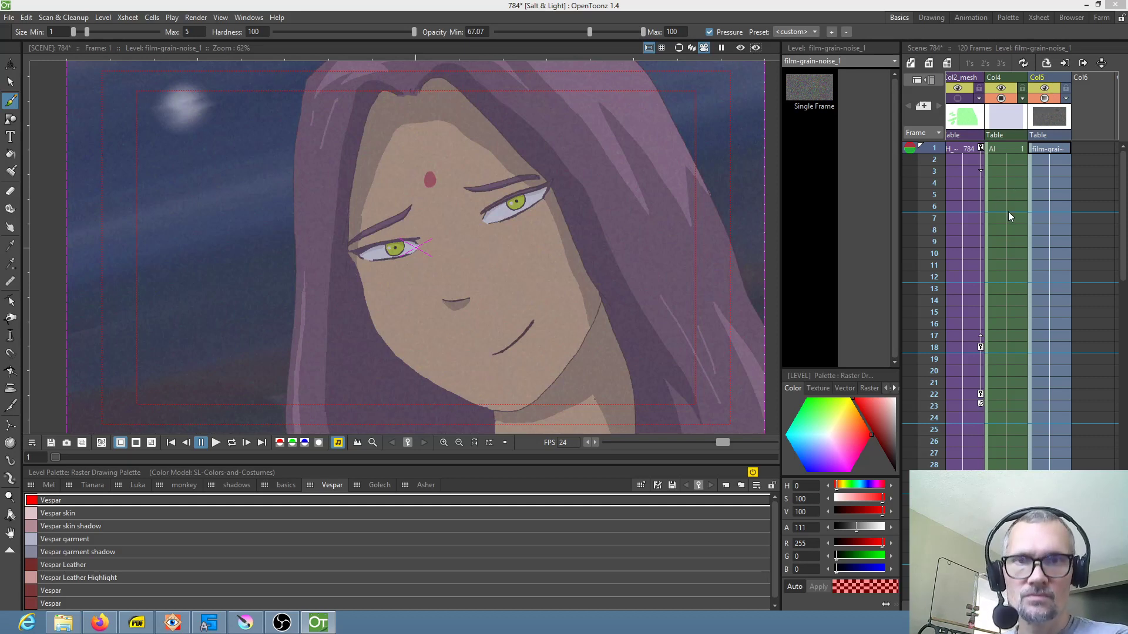
# - Select frame 1 of Col2, inspect drawing 0784 of level H on its own, and return to the scene view
pyautogui.hscroll(-3, 1009, 221)
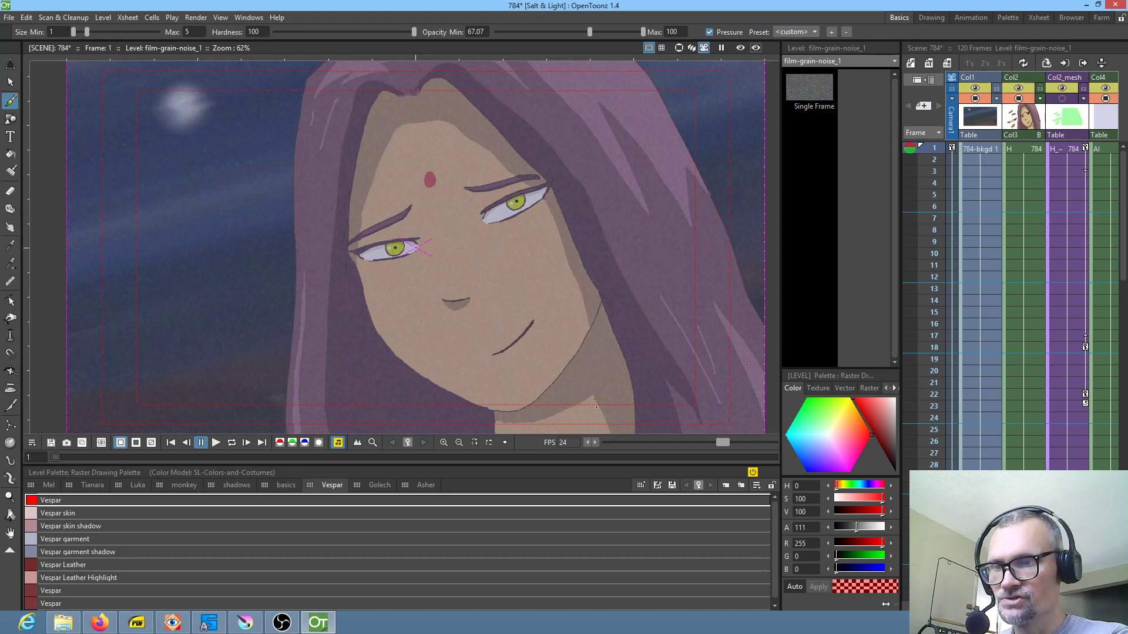
pyautogui.click(1033, 132)
pyautogui.click(1025, 149)
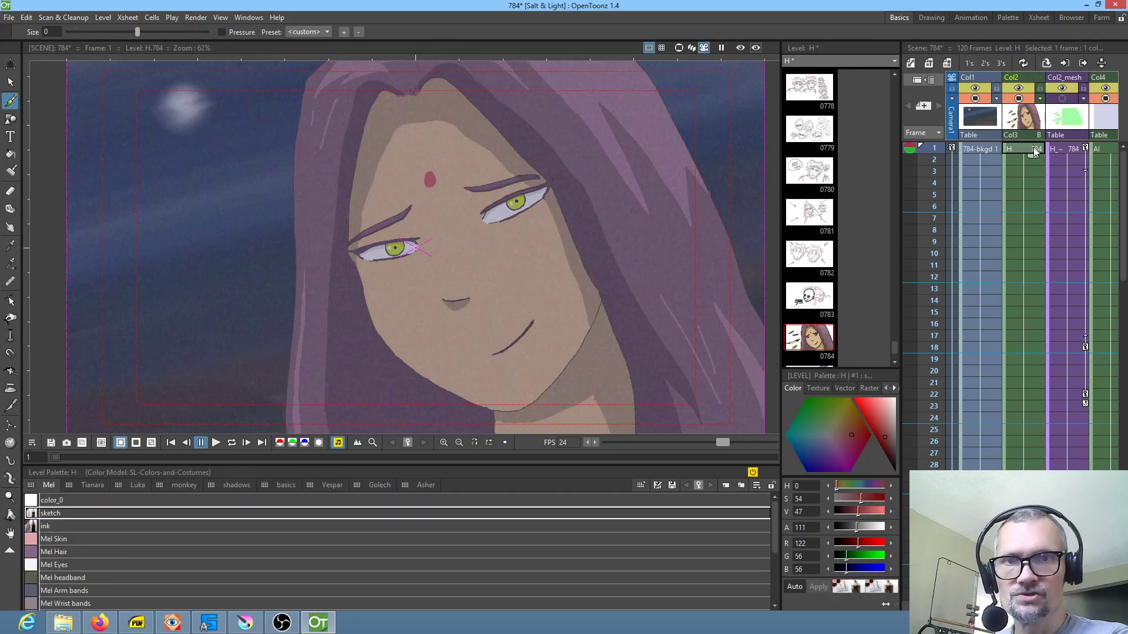
pyautogui.click(807, 348)
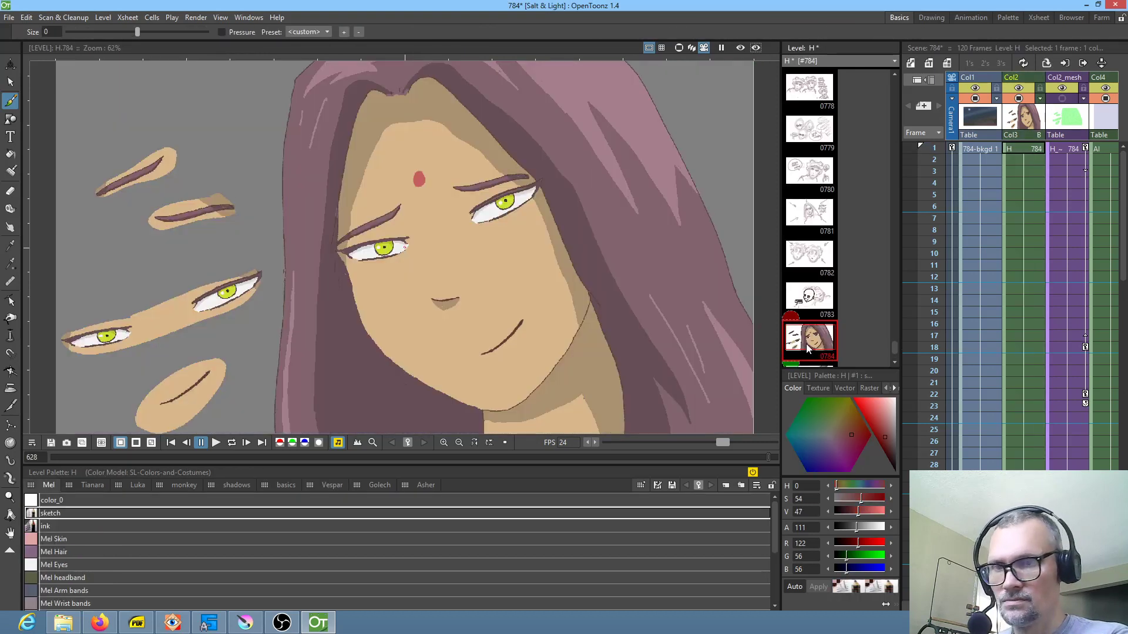
pyautogui.click(1016, 149)
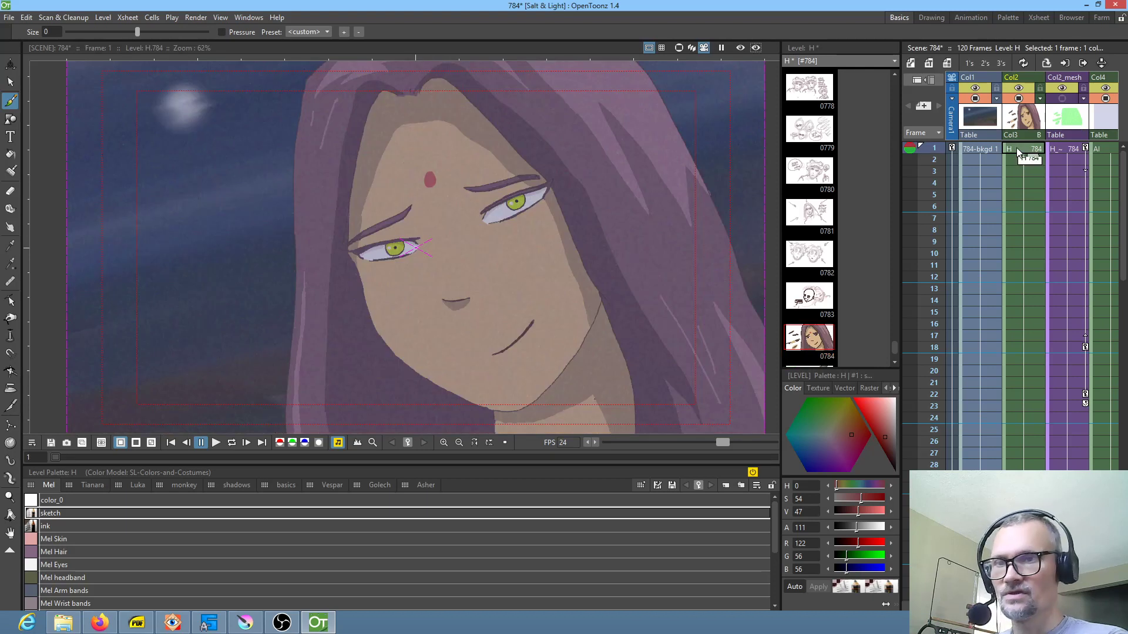